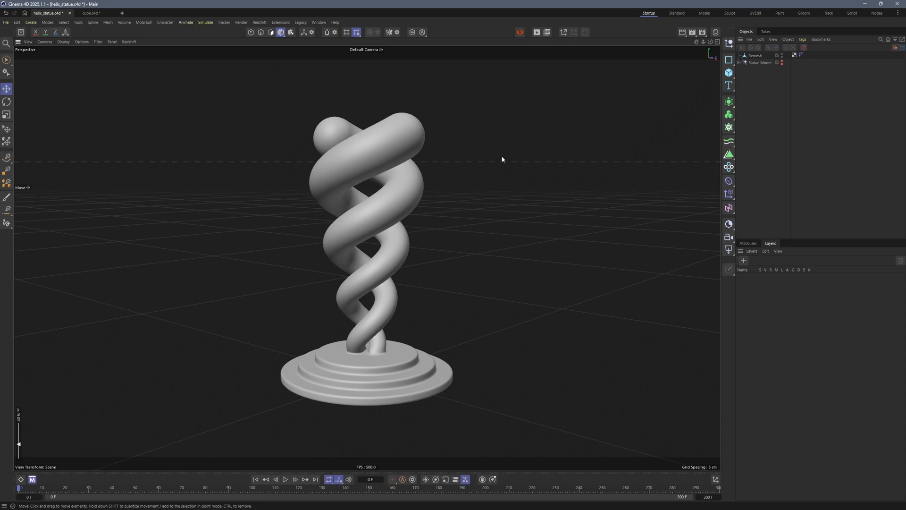
Export the helix statue scene in OBJ format as helix_statue.obj into the models_to_convert folder.
shift+click(739, 62)
alt+drag(377, 233, 355, 228)
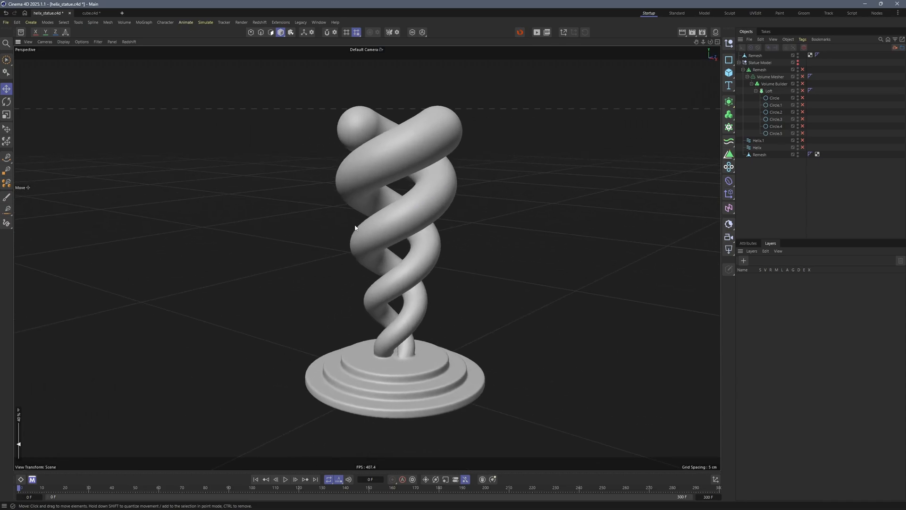
key(ctrl+Tab)
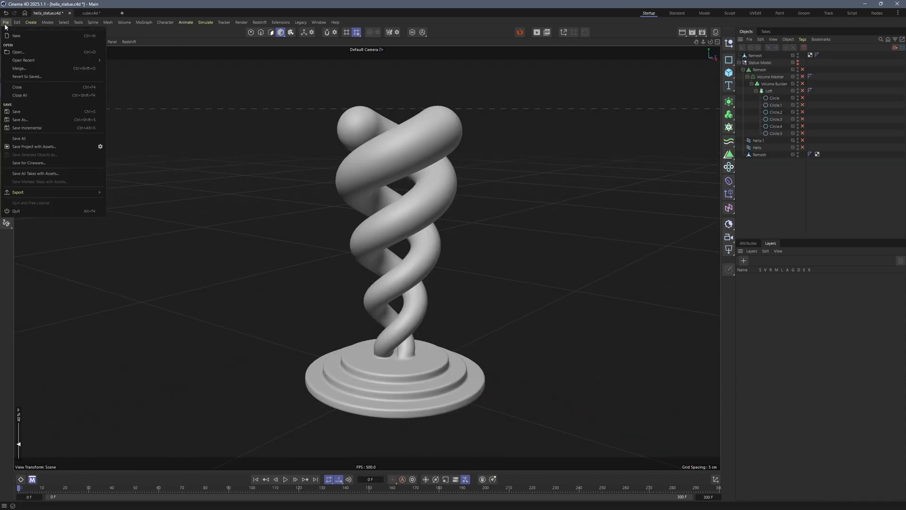
mouse_move(57, 192)
click(133, 328)
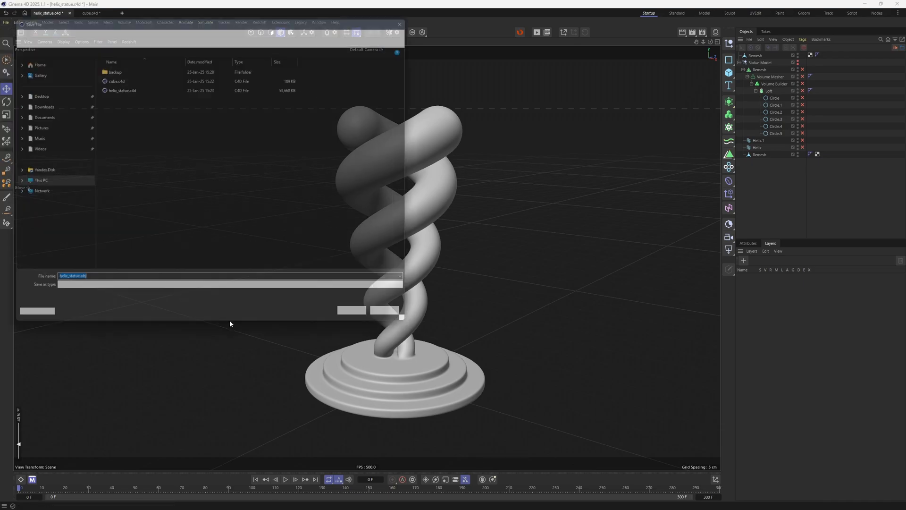
double_click(127, 95)
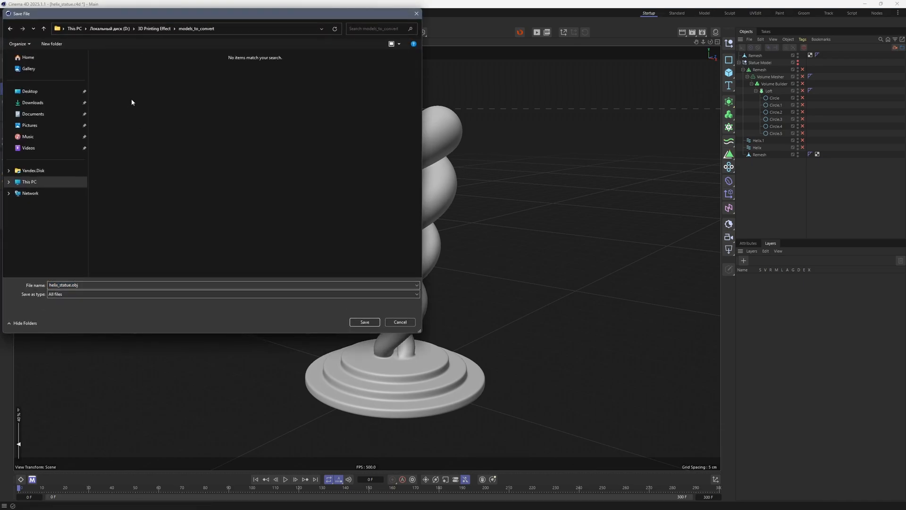
click(364, 322)
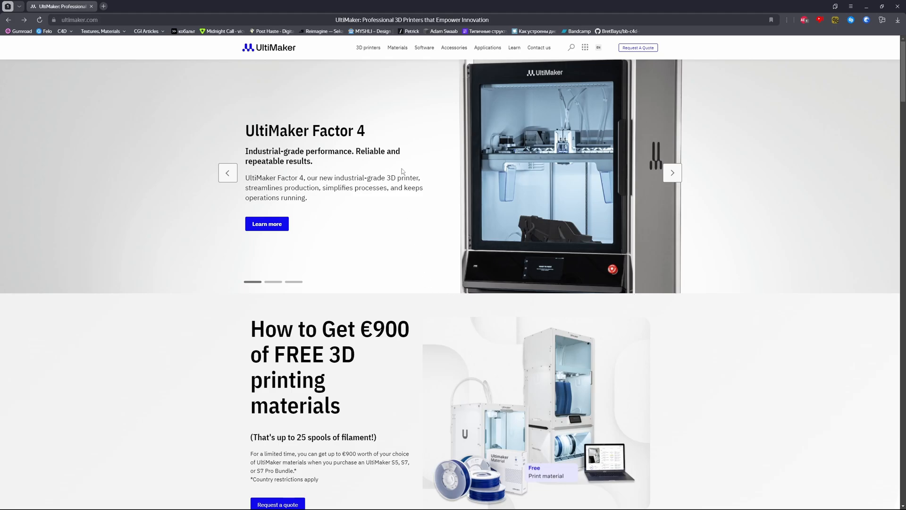
Download the Win64.exe installer of UltiMaker Cura 5.9.0 from the UltiMaker website and complete the setup so that Cura launches.
mouse_move(424, 47)
click(296, 108)
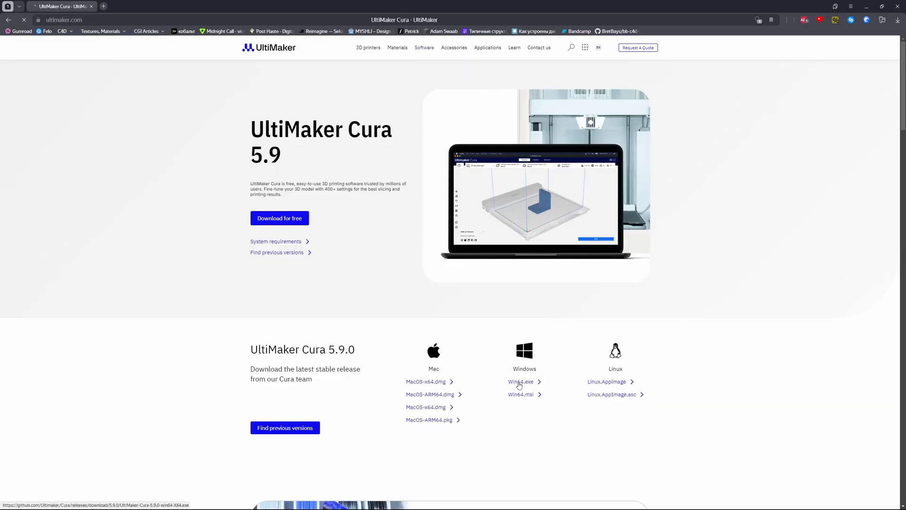
click(519, 385)
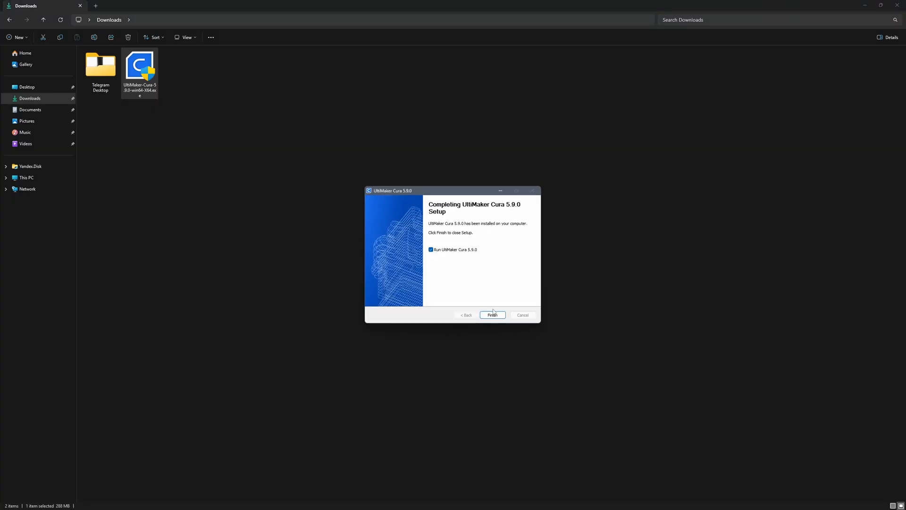
click(491, 313)
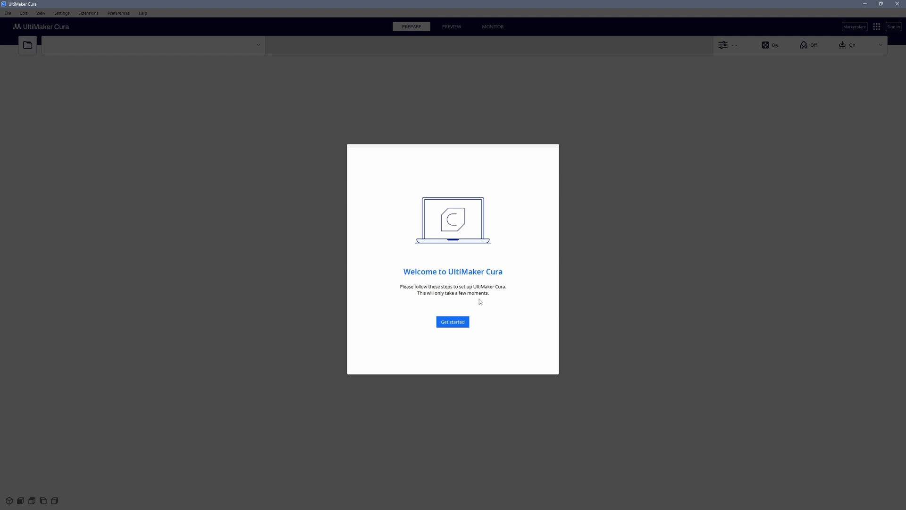
Begin Cura's first-run setup by accepting the user agreement and data collection notice, and skip signing in.
click(452, 321)
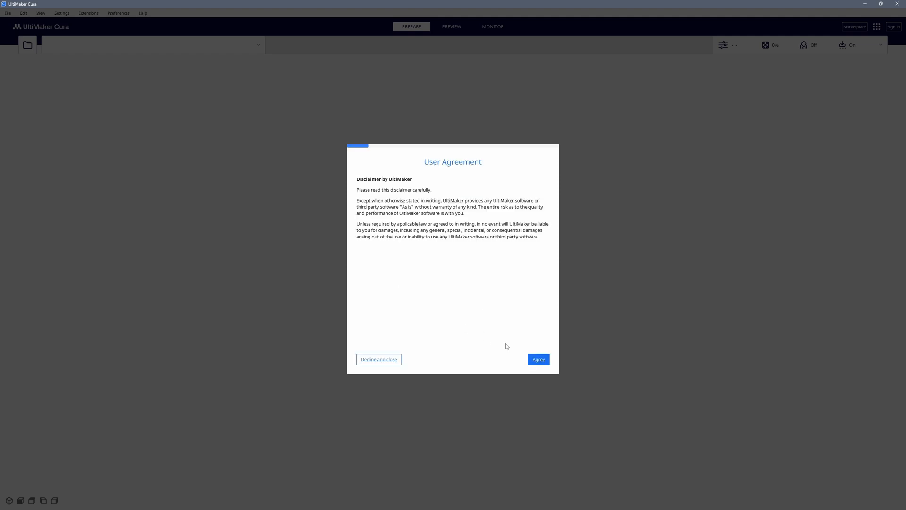
click(538, 359)
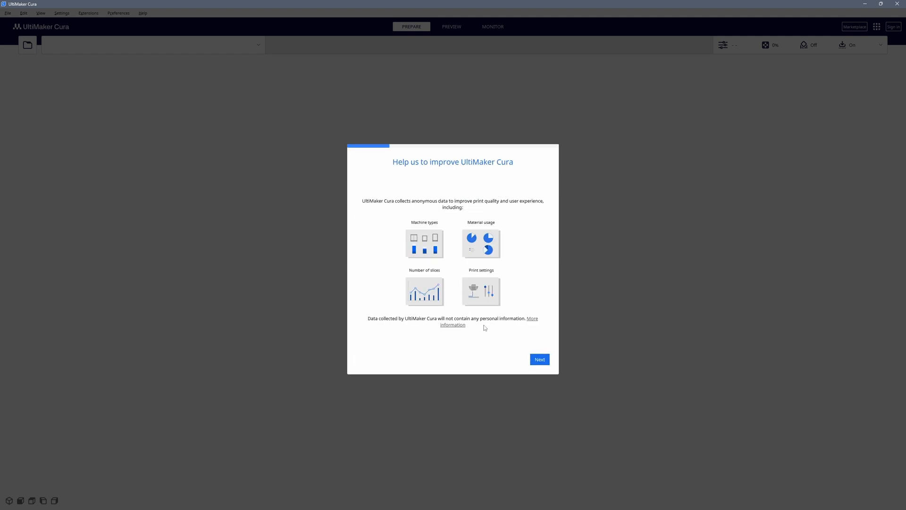
click(539, 359)
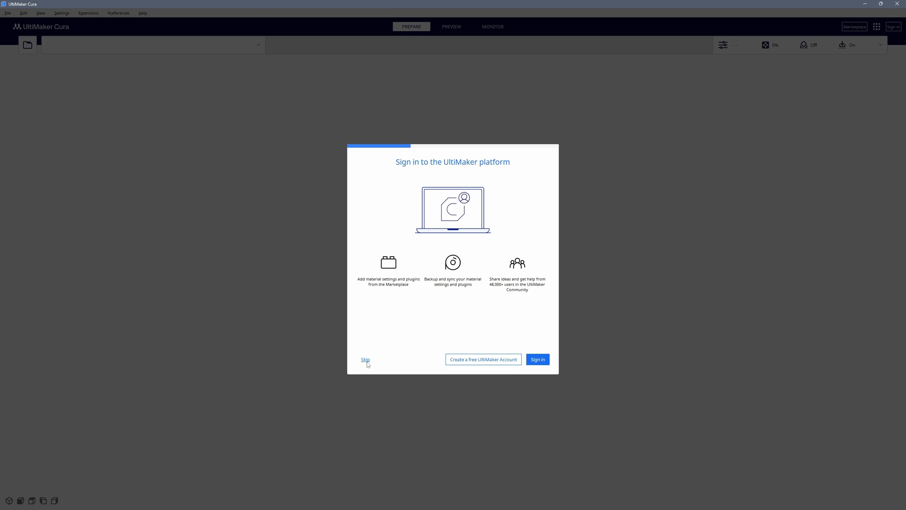
click(365, 360)
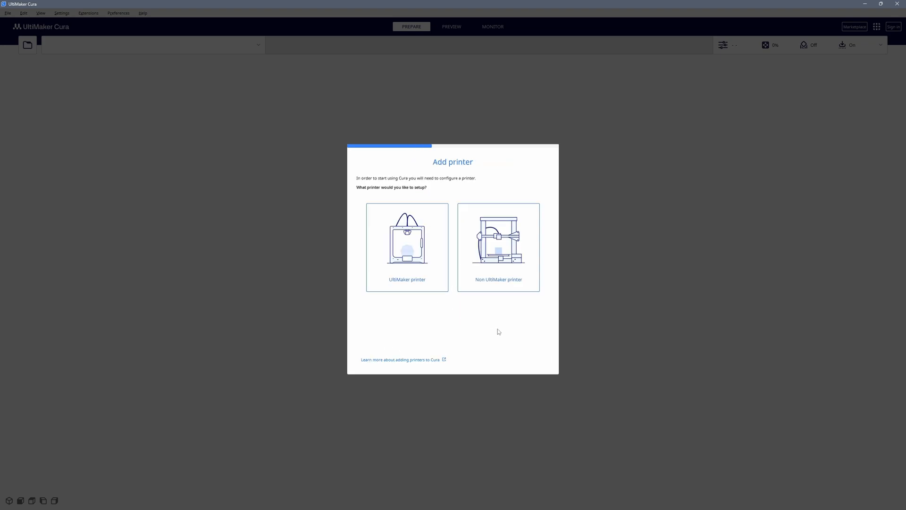
Add a non-networked UltiMaker S5 printer and finish the first-run setup, skipping the What's New pages.
click(407, 280)
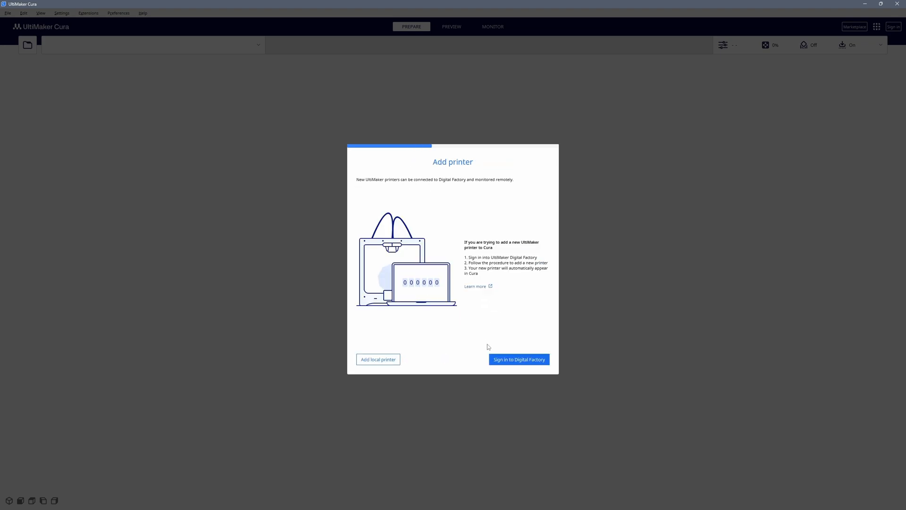
click(385, 360)
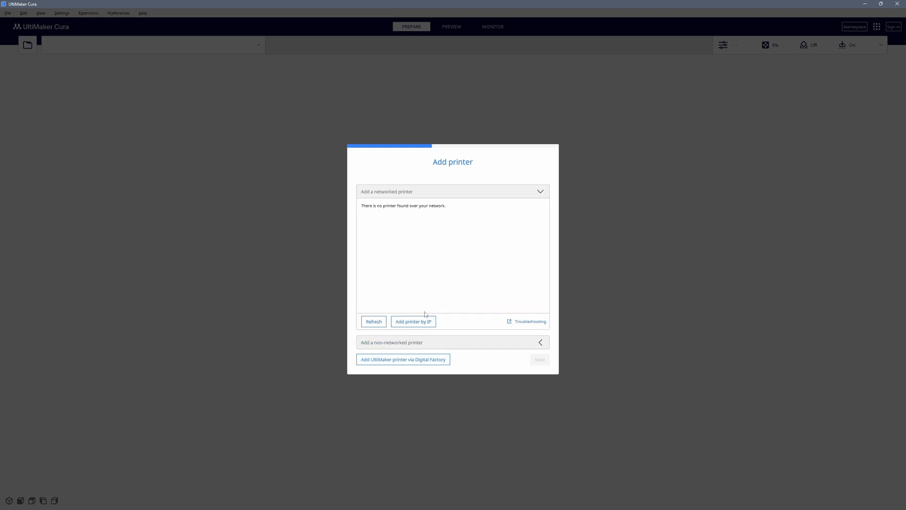
click(400, 343)
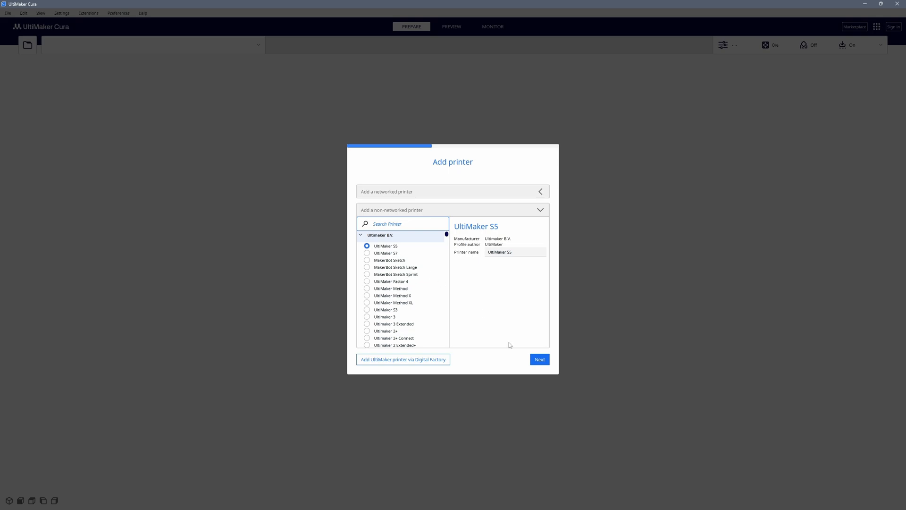
click(539, 359)
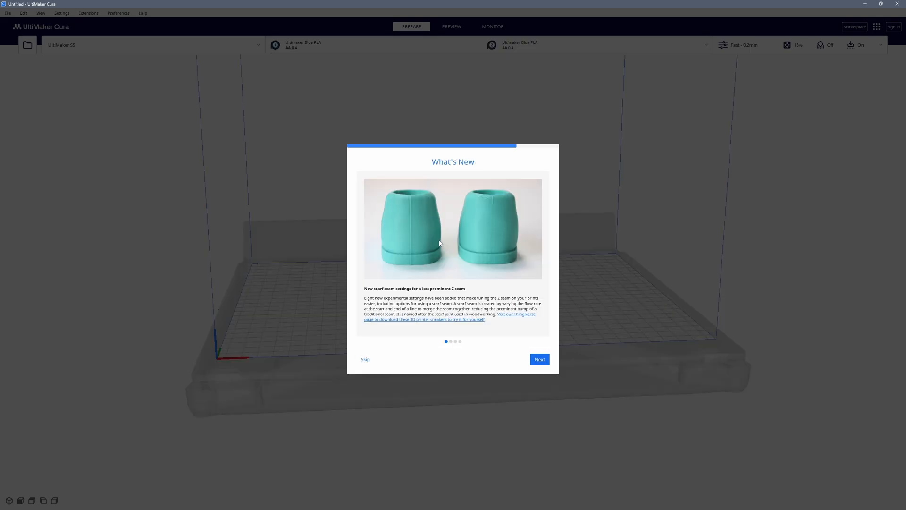
click(366, 360)
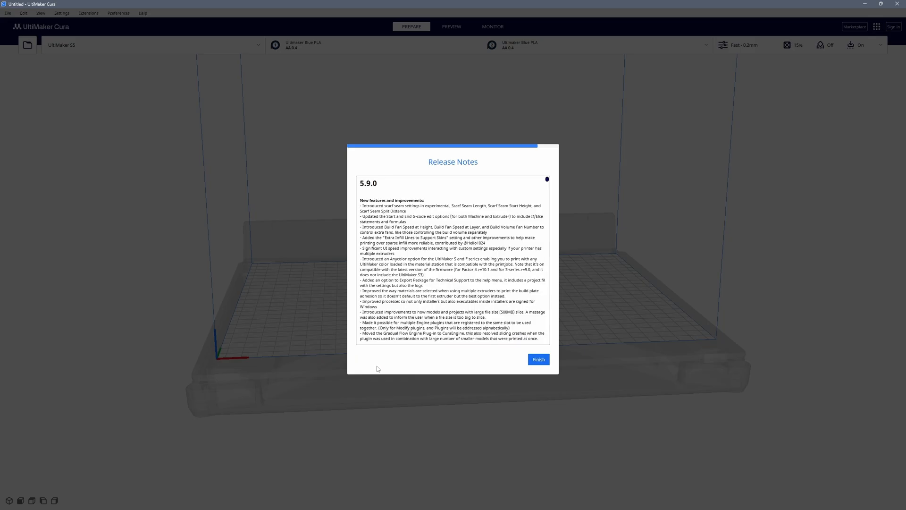
click(538, 359)
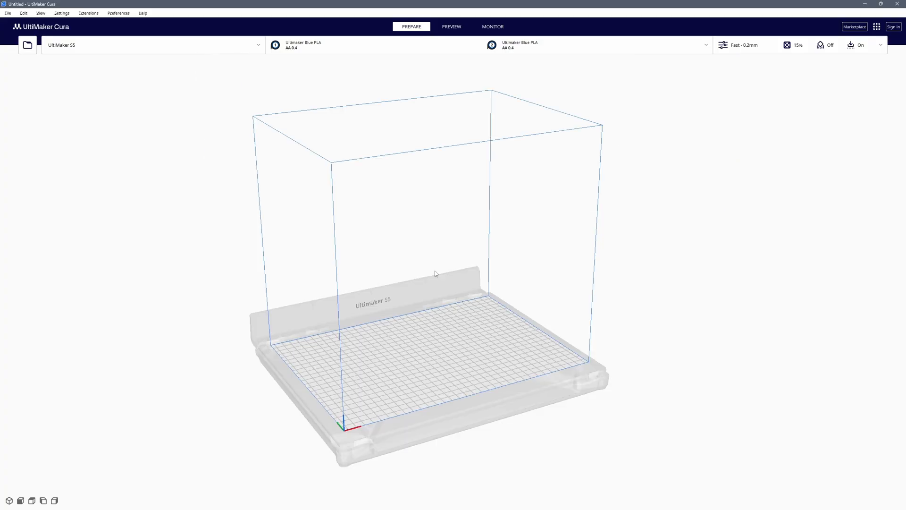
right_drag(432, 273, 378, 307)
scroll(397, 312, up, 5)
scroll(396, 311, down, 5)
scroll(397, 311, up, 1)
scroll(396, 311, up, 2)
scroll(449, 318, down, 2)
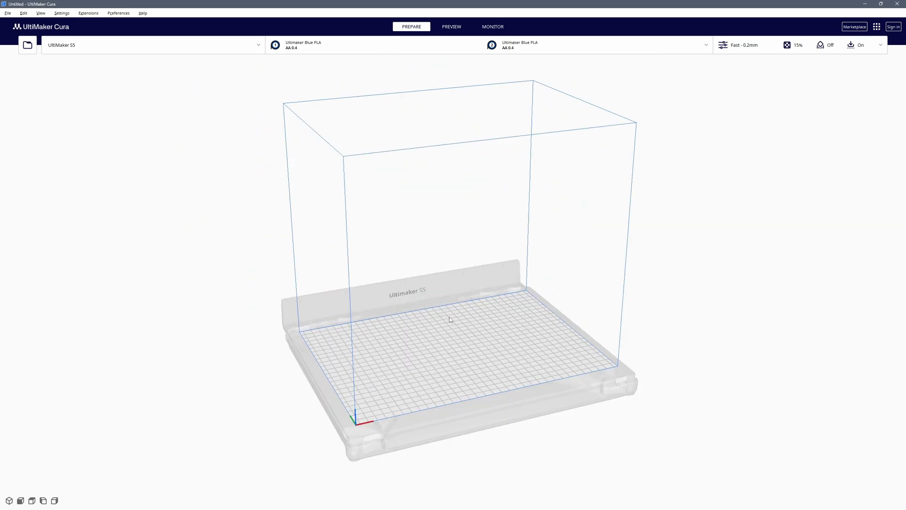
Import helix_statue.obj and cube.obj from the models_to_convert folder onto the build plate.
click(7, 12)
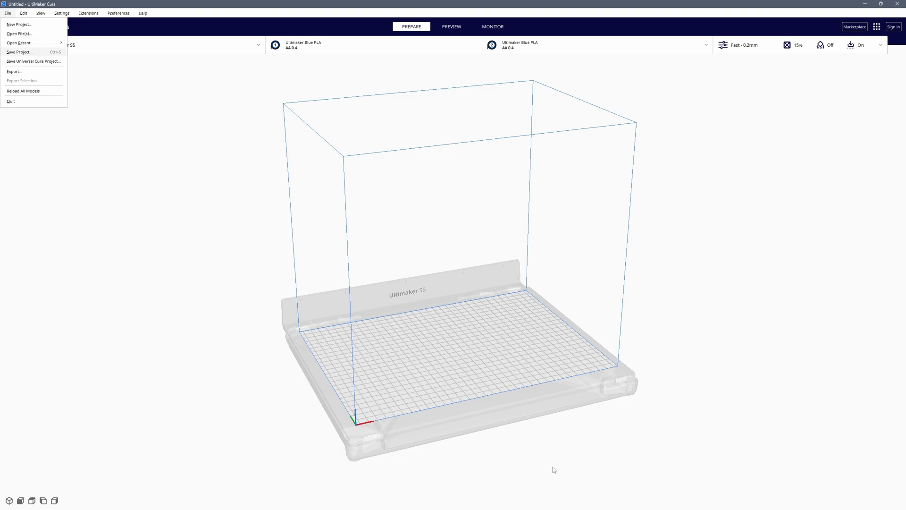
click(569, 498)
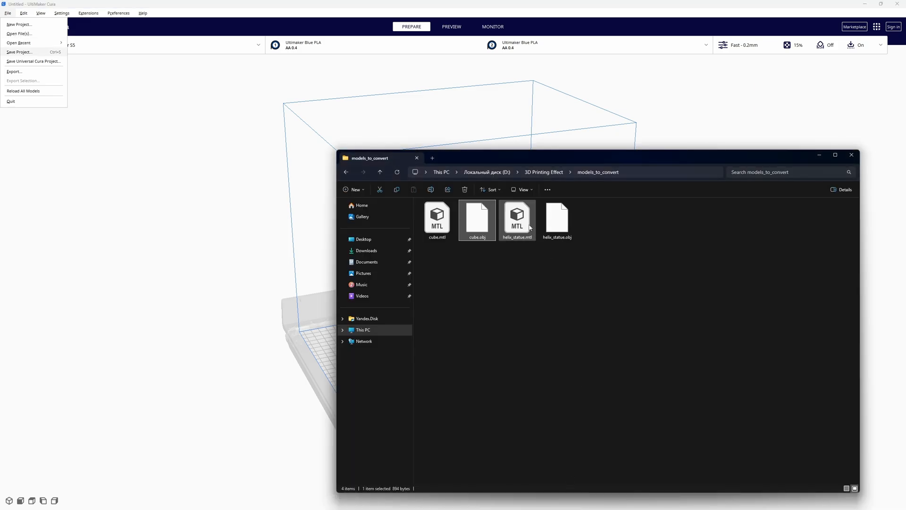
drag(557, 218, 297, 258)
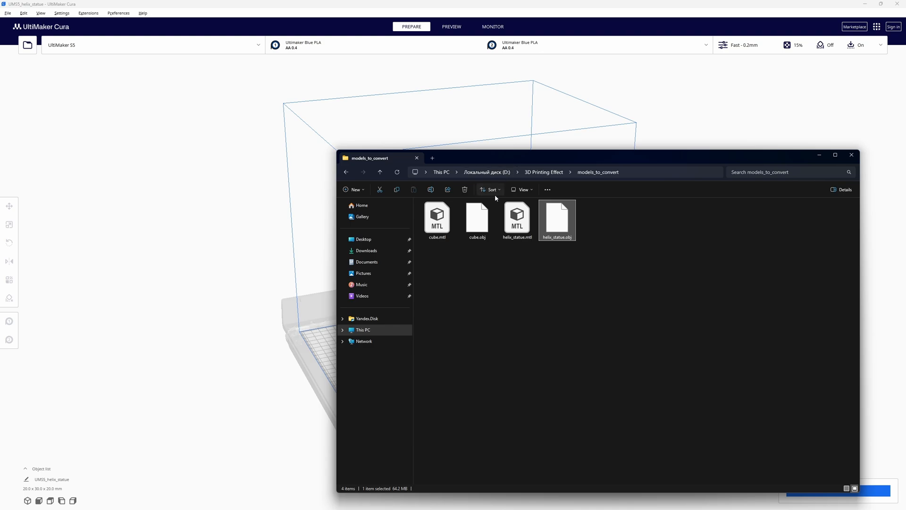
drag(477, 220, 293, 281)
click(385, 7)
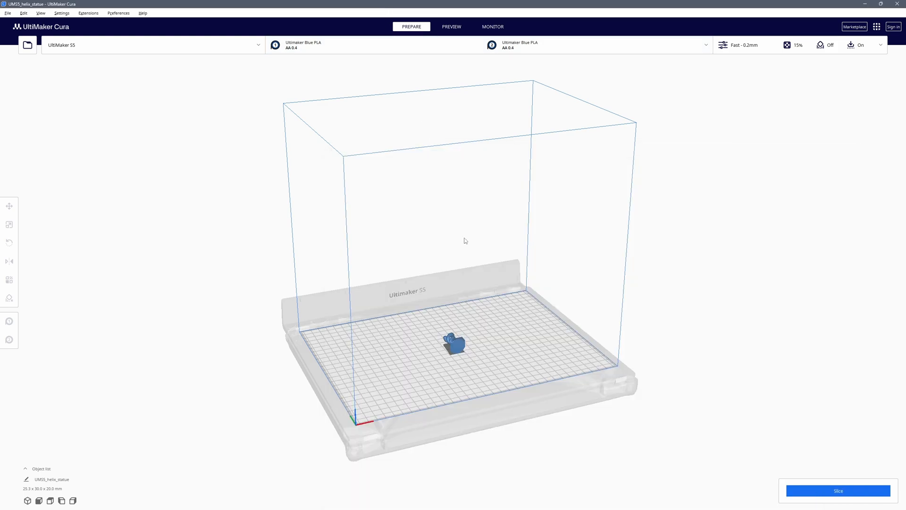
Select the cube on the build plate and examine its move, scale and rotate controls.
right_drag(472, 321, 342, 334)
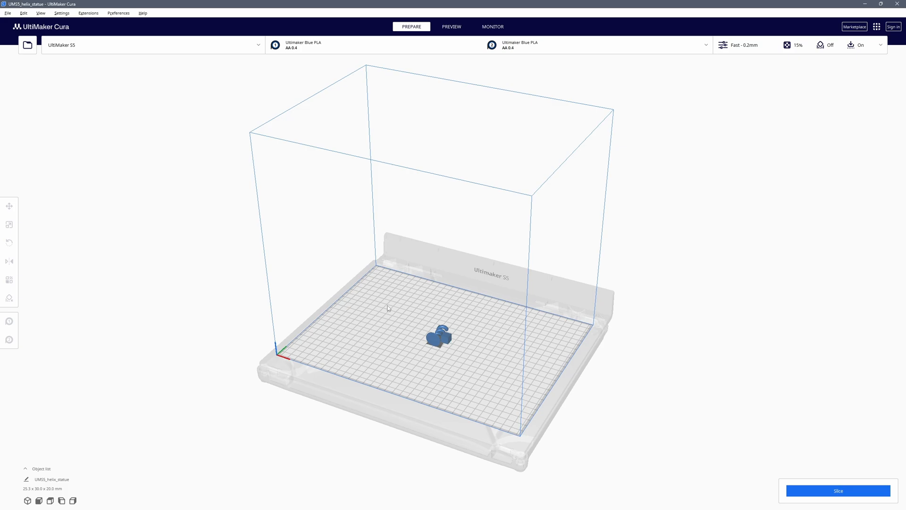
scroll(432, 365, up, 3)
click(444, 387)
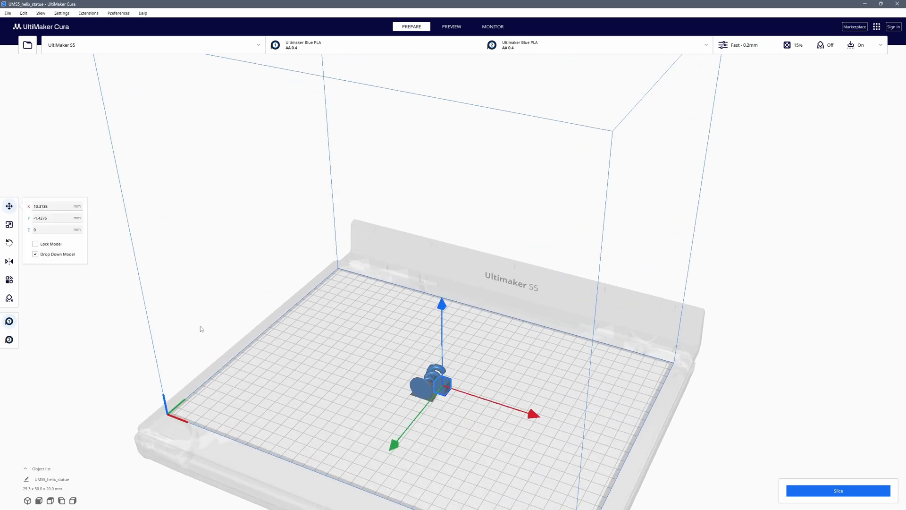
click(9, 225)
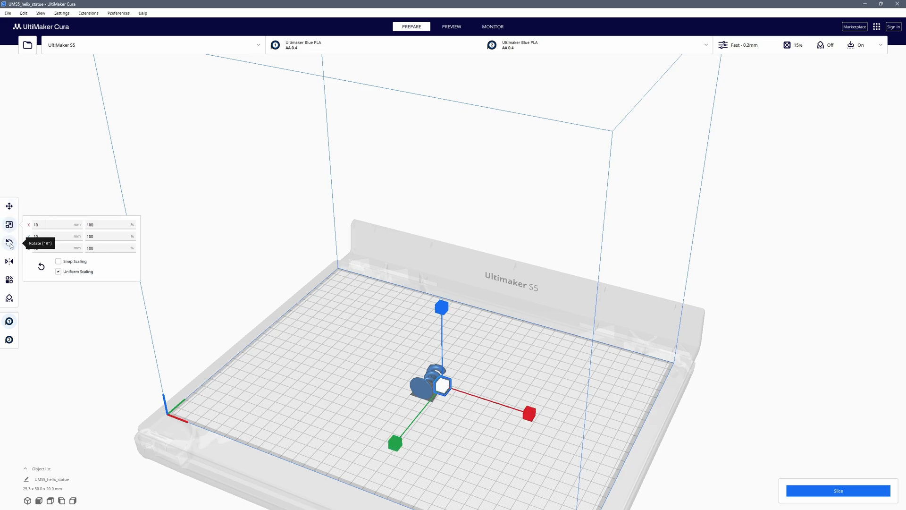
click(10, 245)
scroll(432, 377, down, 3)
middle_drag(432, 377, 446, 314)
scroll(447, 350, up, 3)
right_drag(443, 312, 479, 309)
scroll(464, 297, down, 3)
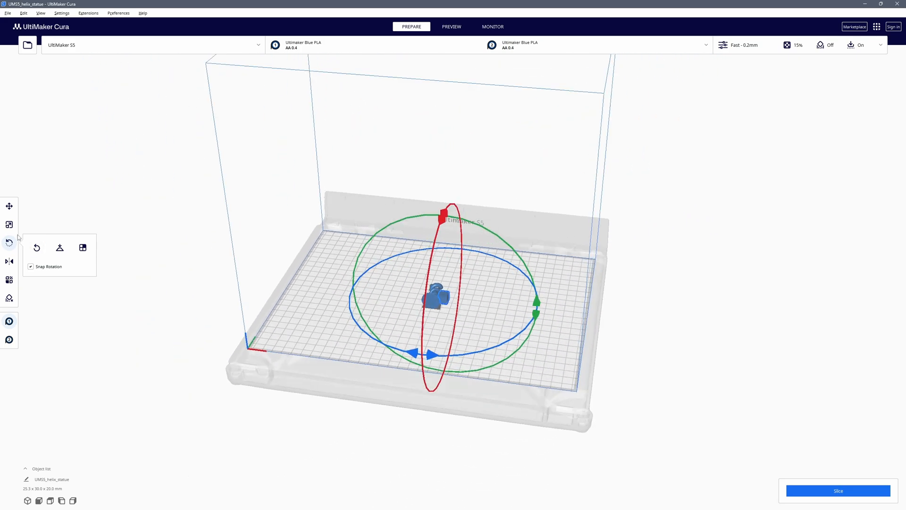
Scale up both models uniformly, the statue to about 596%, and stand it upright beside the cube on the build plate.
click(9, 225)
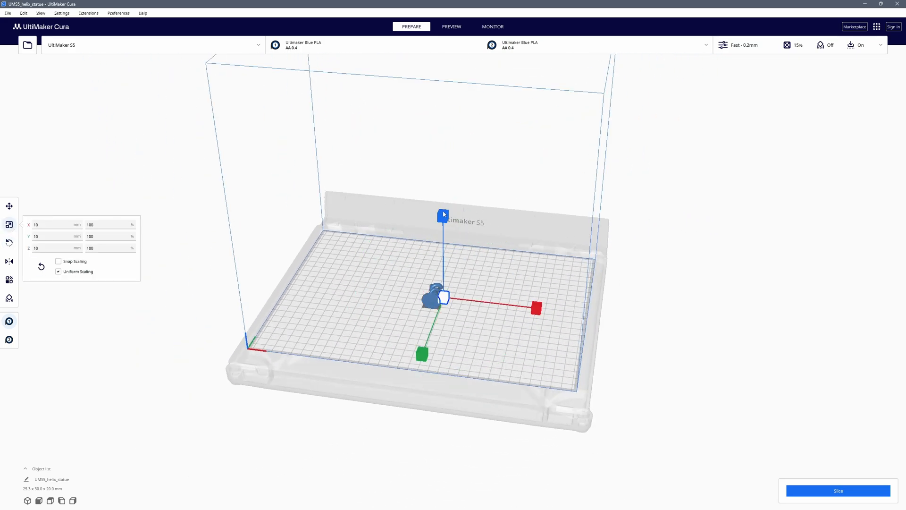
drag(443, 215, 539, 107)
right_drag(540, 107, 228, 168)
click(9, 243)
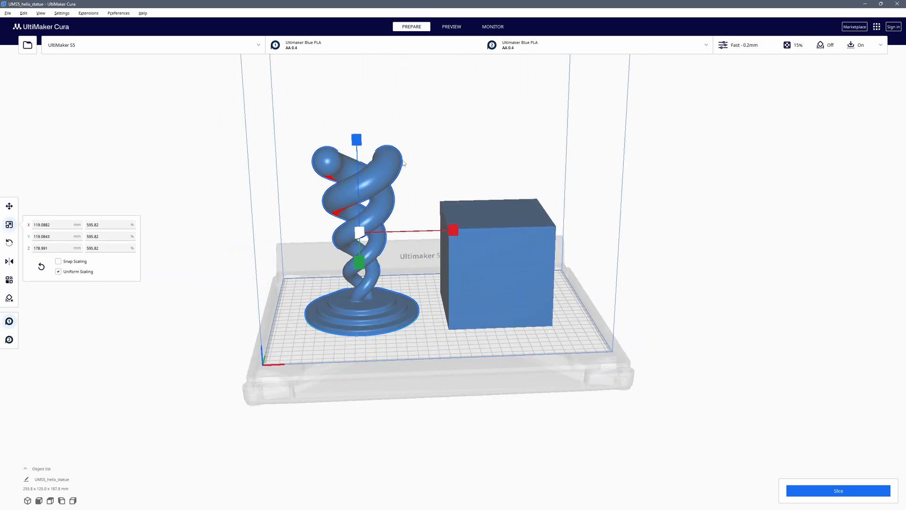
click(536, 243)
right_drag(537, 243, 681, 231)
click(681, 232)
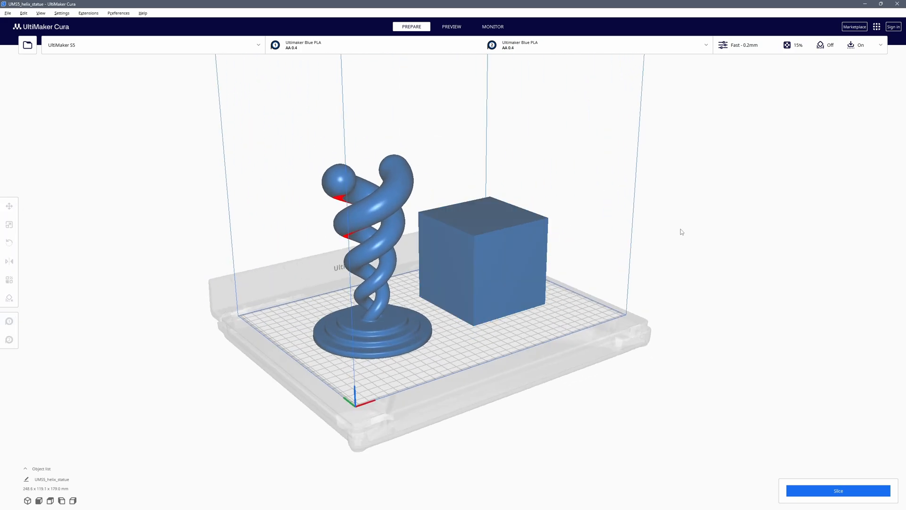
Set the print resolution of the Balanced profile to Extra Fast - 0.3mm.
click(772, 47)
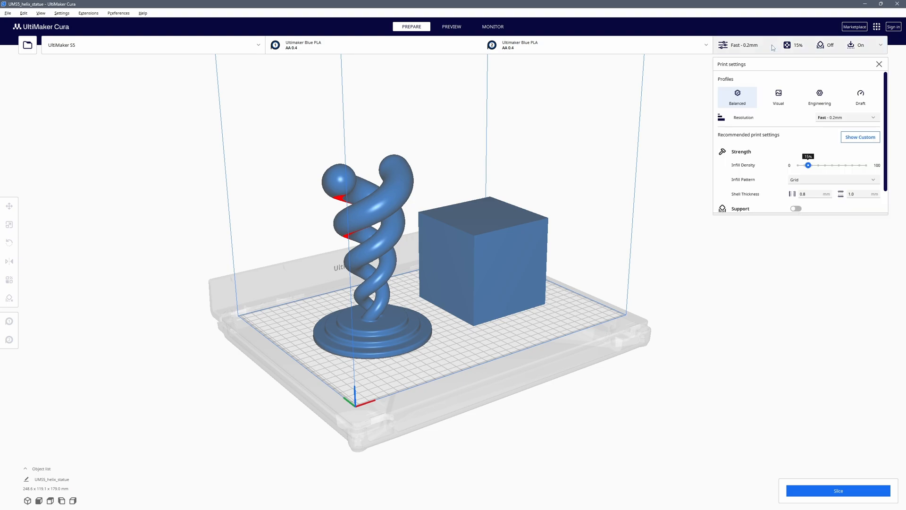
click(826, 116)
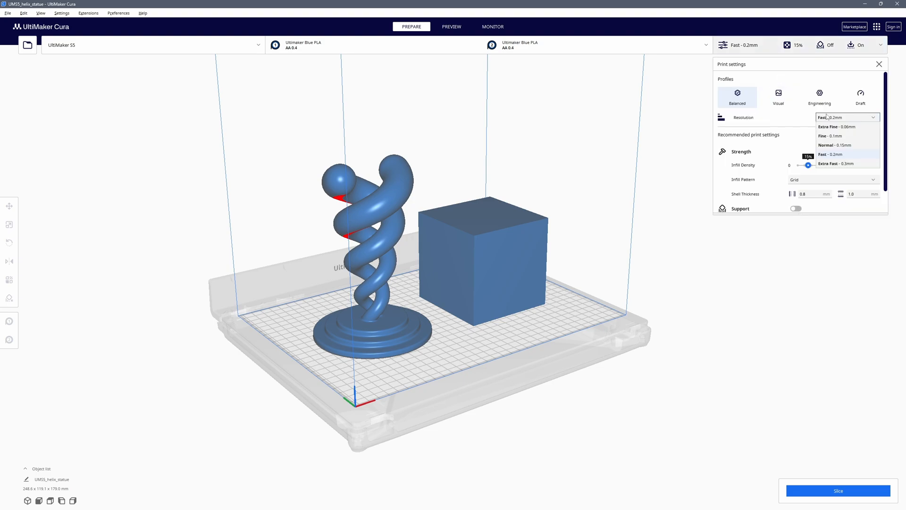
click(839, 163)
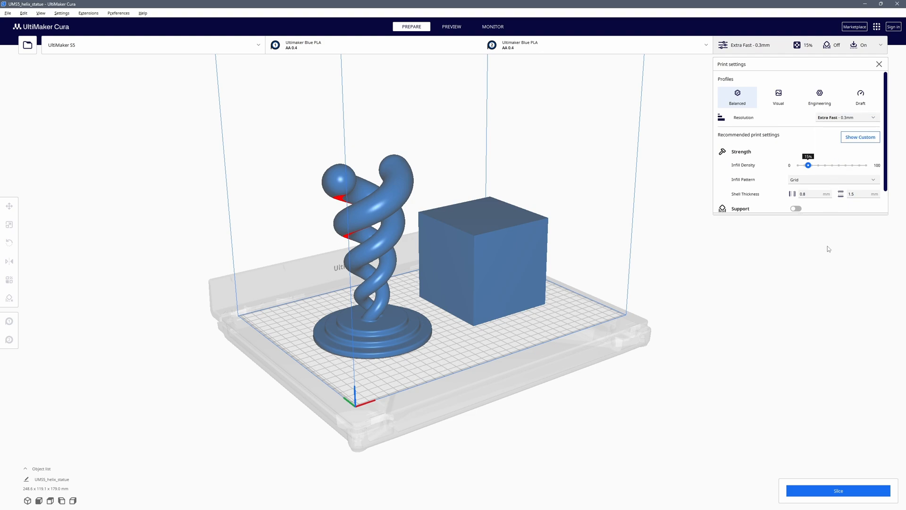
Slice both models and show the result in the layer preview.
click(825, 491)
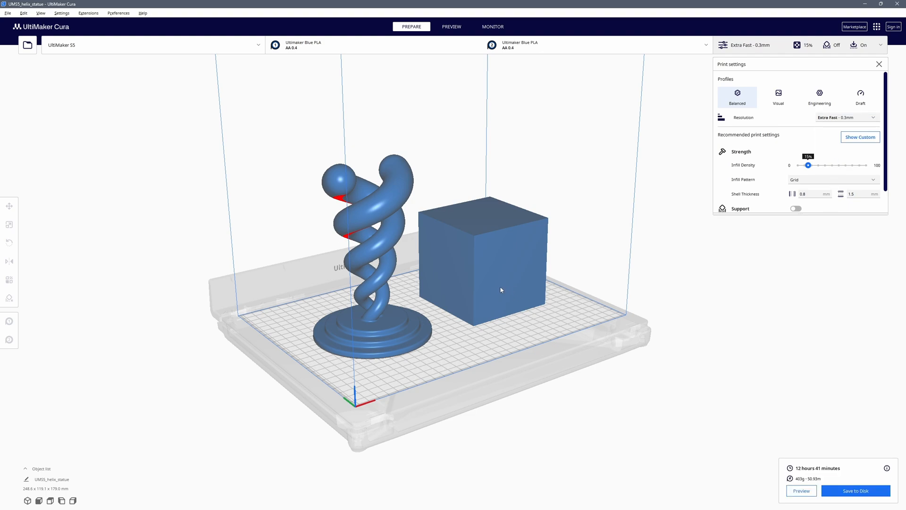
click(452, 27)
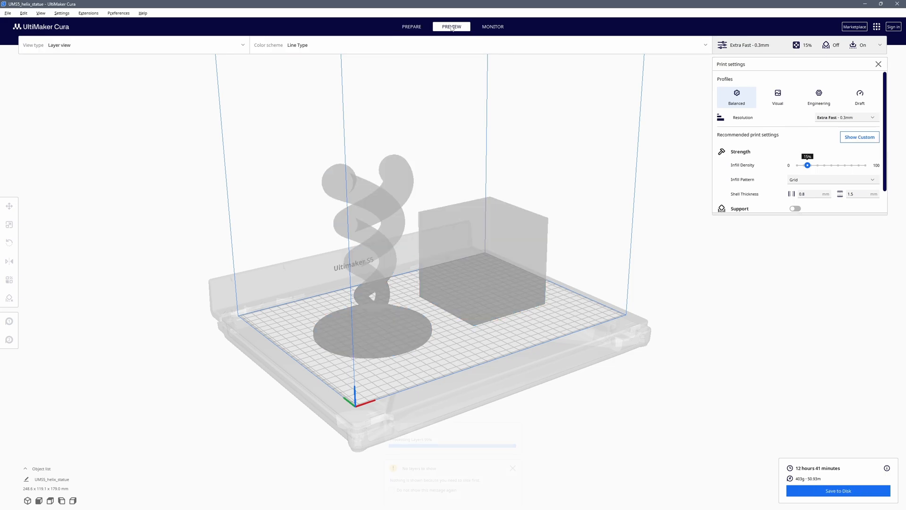
Close the print settings and lower the layer preview to layer 211 to examine the infill inside both models.
click(878, 64)
scroll(402, 224, up, 10)
scroll(298, 216, up, 10)
scroll(359, 191, down, 10)
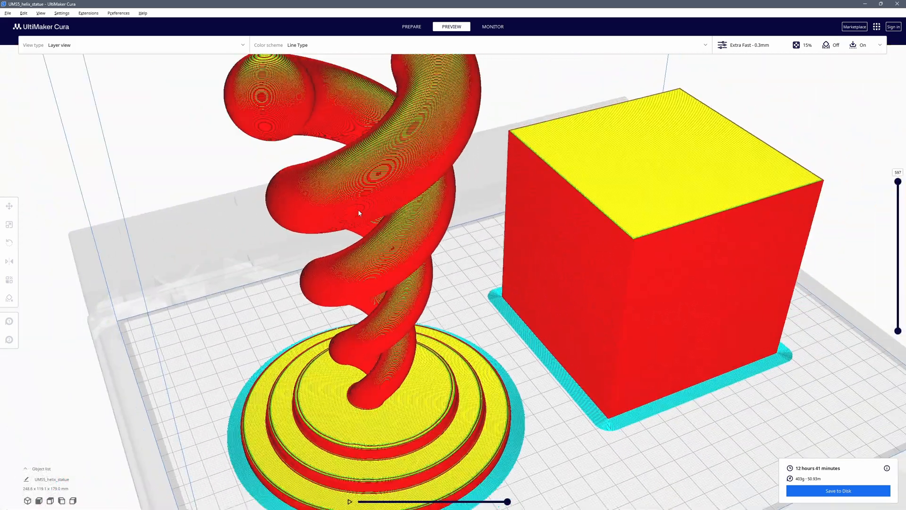
drag(894, 184, 898, 279)
right_drag(658, 229, 465, 228)
scroll(464, 228, up, 10)
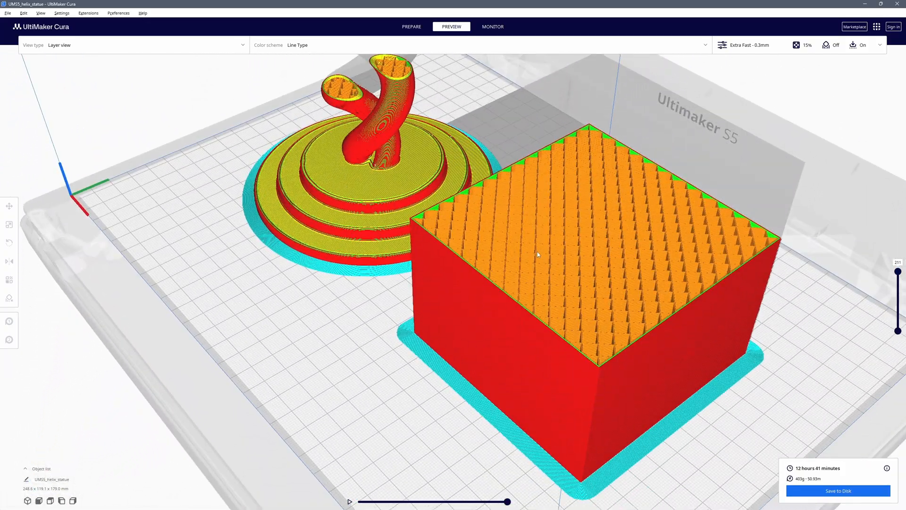
scroll(503, 292, down, 10)
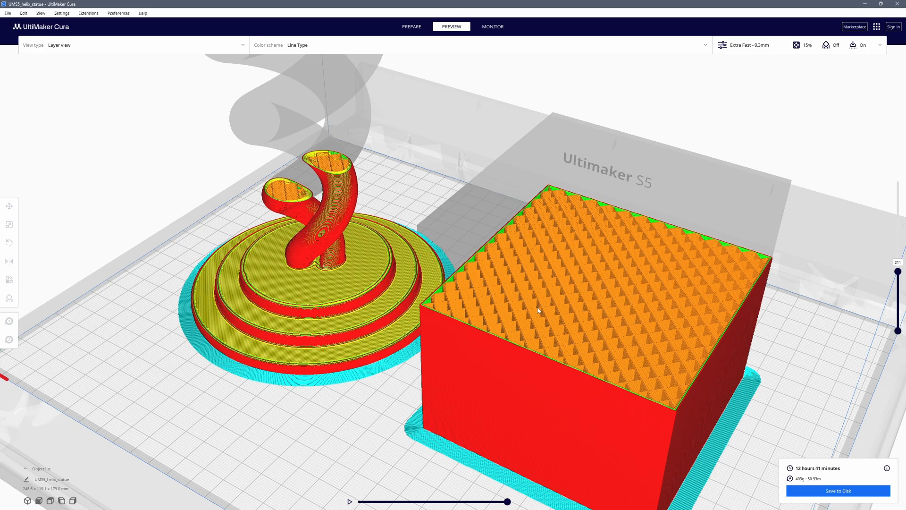
right_drag(538, 310, 632, 325)
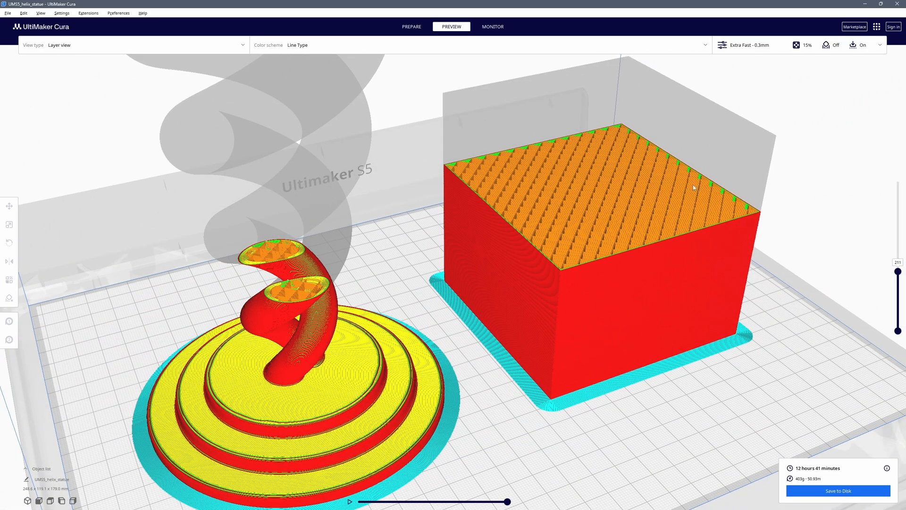
Show the custom print settings with the Quality category expanded, and raise the preview back to the top layer.
click(747, 43)
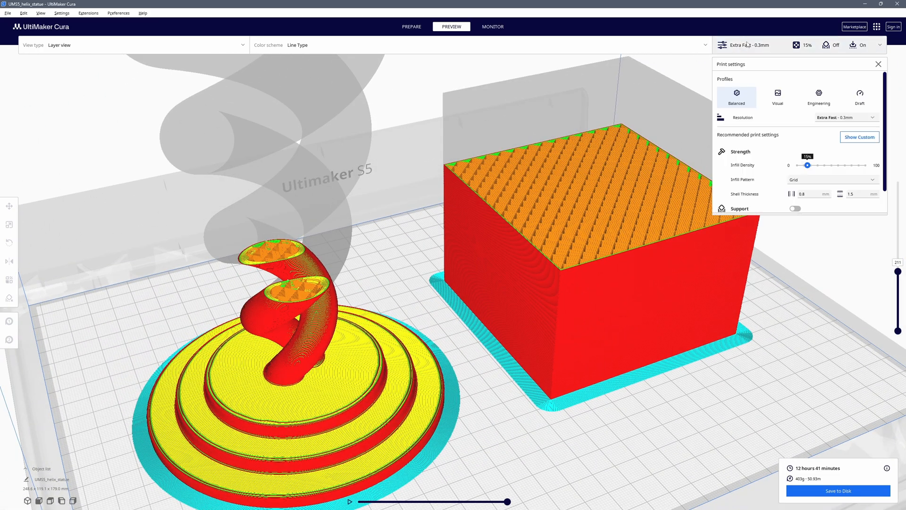
click(855, 138)
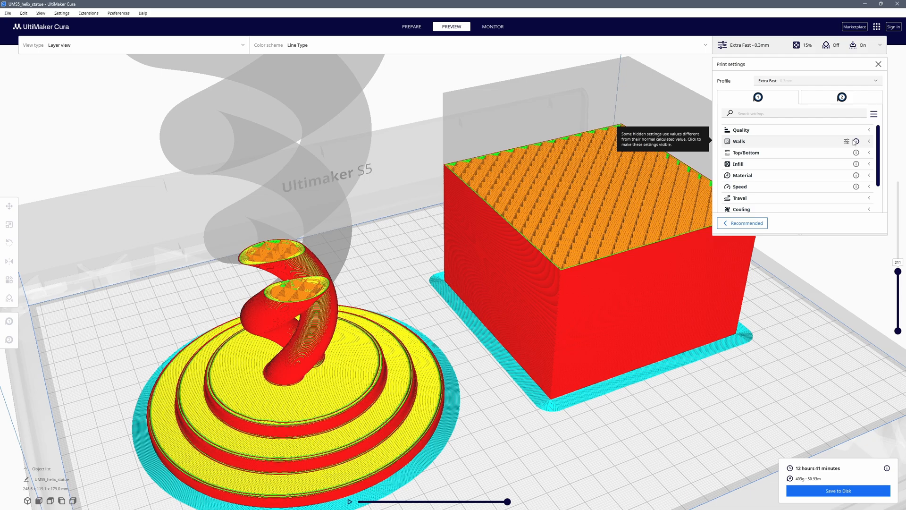
click(763, 130)
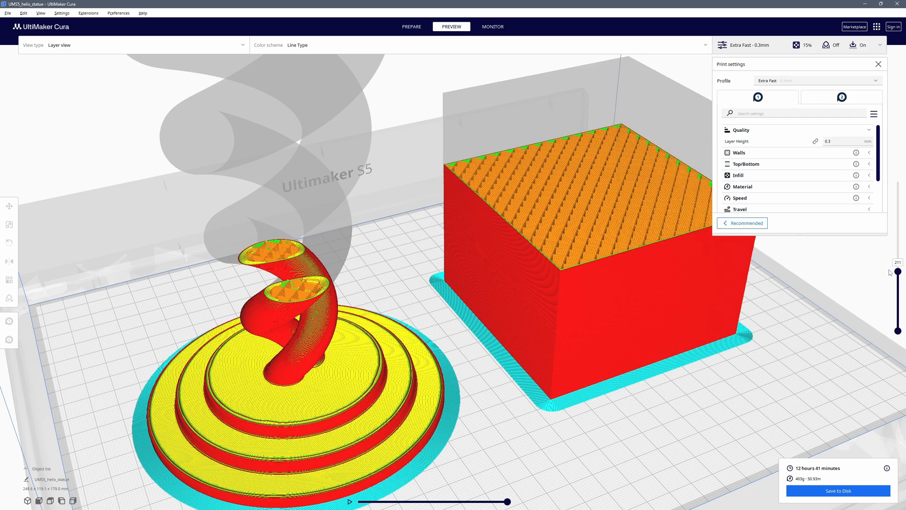
drag(899, 273, 898, 175)
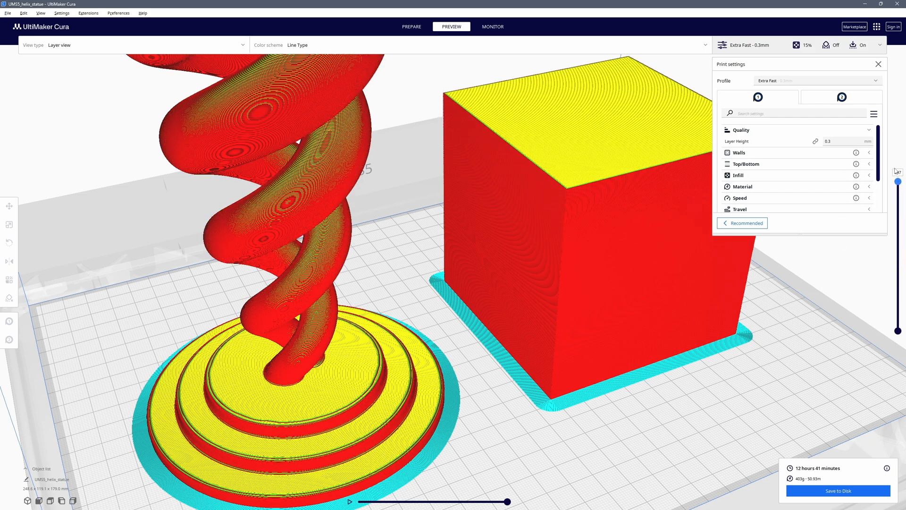
Set the layer height to 1 mm and slice both models again.
double_click(844, 141)
text(1)
click(820, 490)
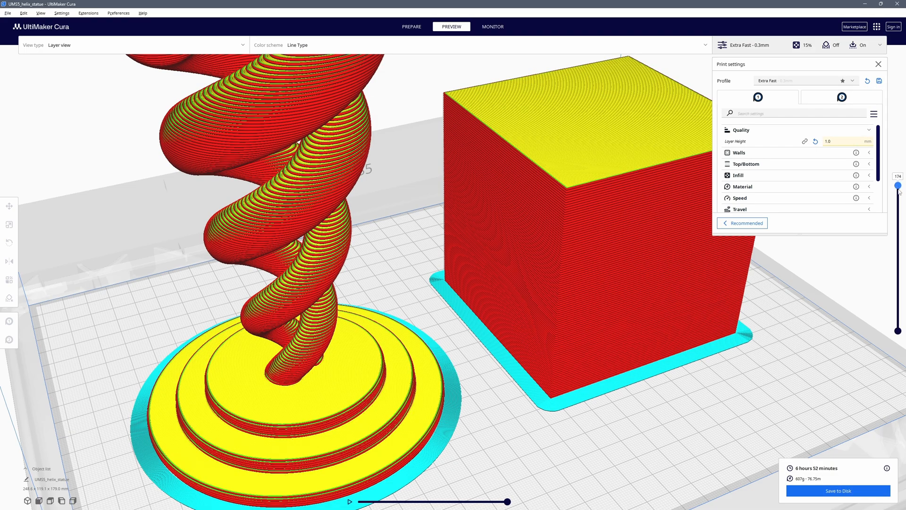
Lower the preview to layer 85 and examine the infill in the statue's cut cross-section up close.
drag(898, 182, 893, 260)
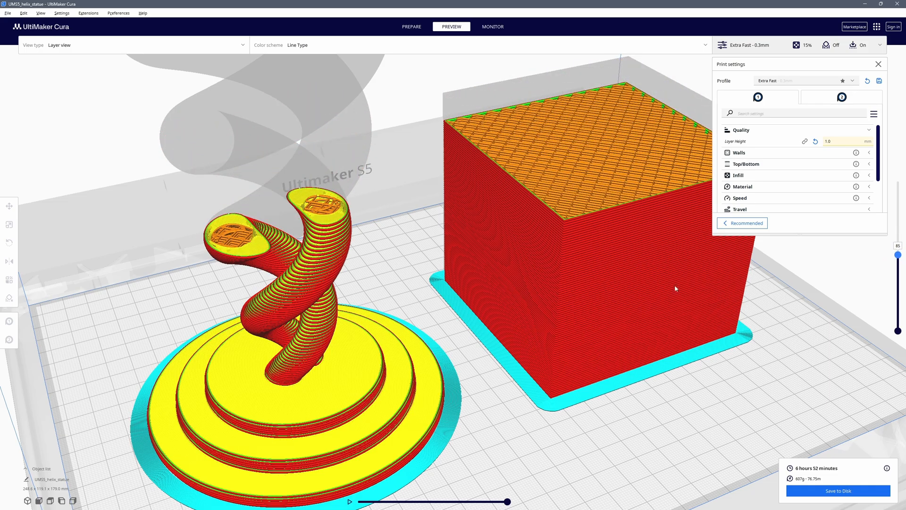
right_drag(338, 281, 303, 233)
middle_drag(277, 216, 406, 215)
scroll(405, 216, up, 5)
right_drag(412, 253, 409, 228)
middle_drag(407, 214, 420, 242)
right_drag(420, 245, 459, 407)
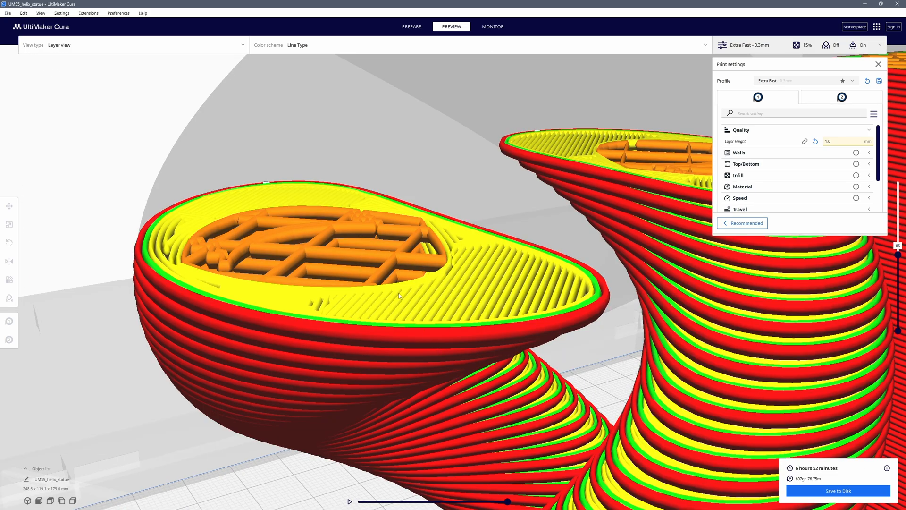
scroll(399, 296, up, 3)
scroll(416, 303, up, 2)
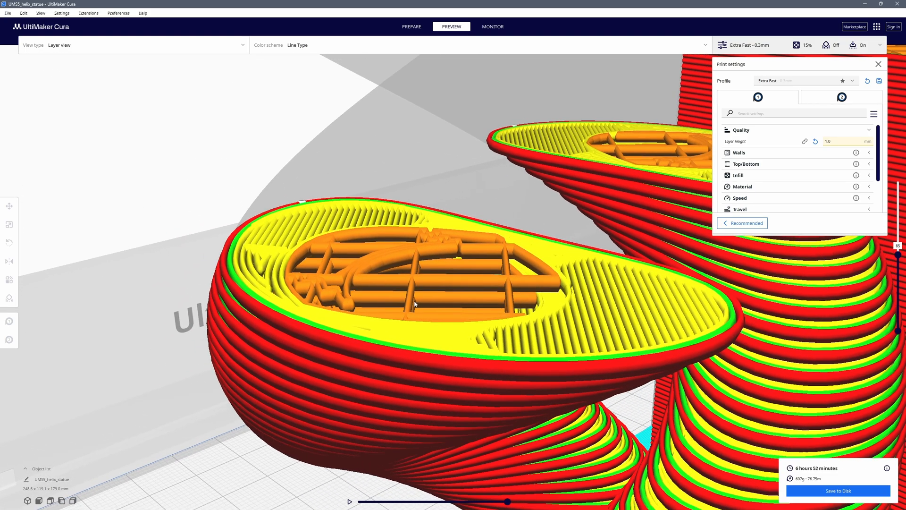
Raise the preview to layer 97 and examine the statue's infill and stacked wall lines from another side.
scroll(414, 302, up, 3)
right_drag(367, 331, 367, 314)
middle_drag(366, 243, 372, 258)
right_drag(372, 260, 244, 240)
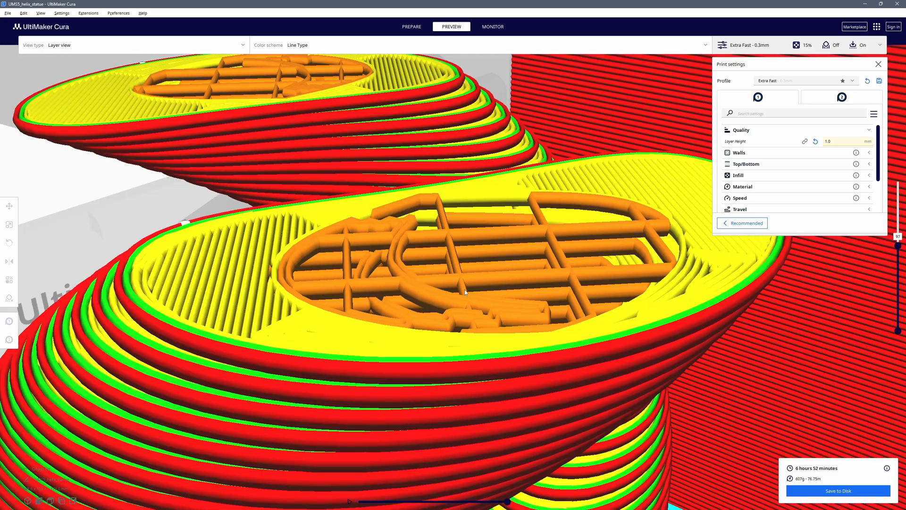
scroll(431, 292, up, 5)
right_drag(431, 291, 460, 290)
scroll(460, 289, down, 6)
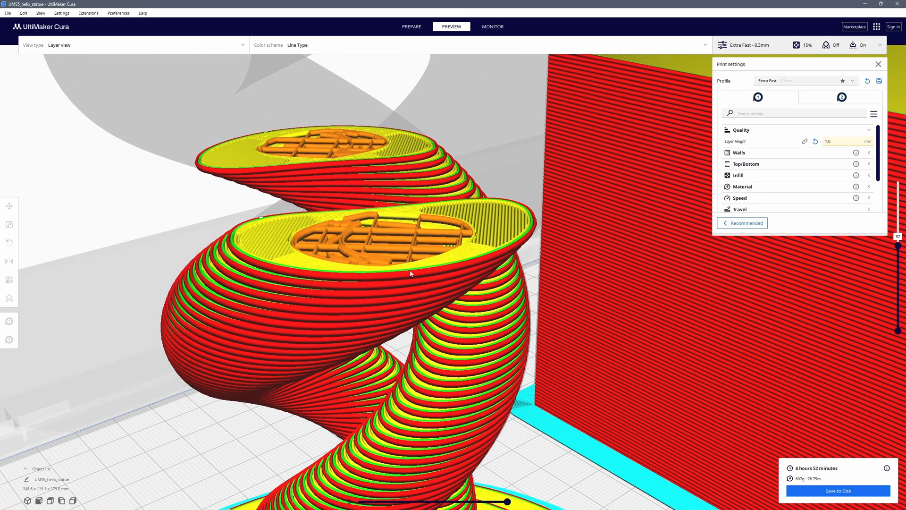
scroll(410, 273, down, 3)
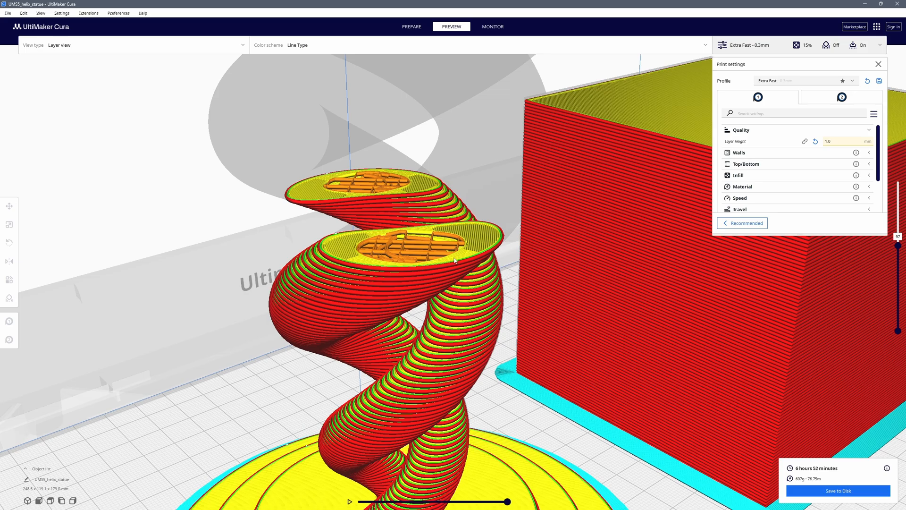
Check the statue's scale values, deselect it, and view both models with all layers shown.
click(396, 265)
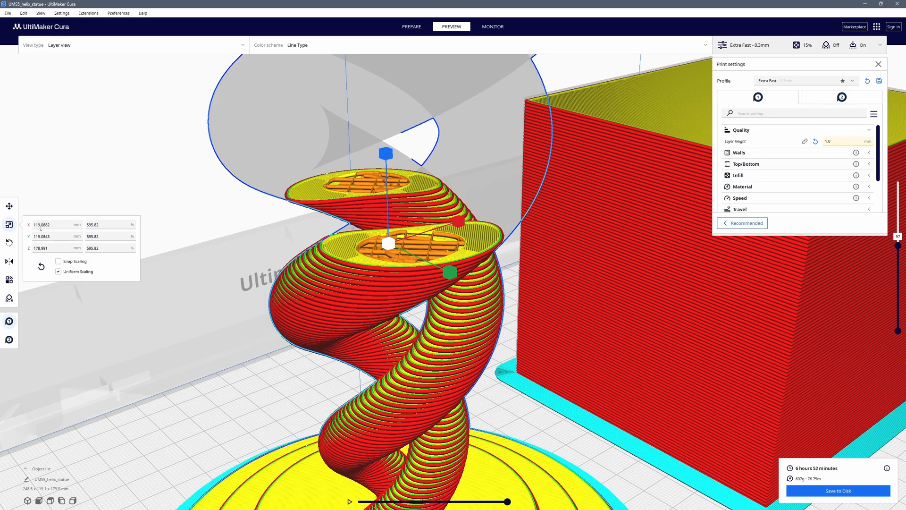
drag(896, 245, 898, 182)
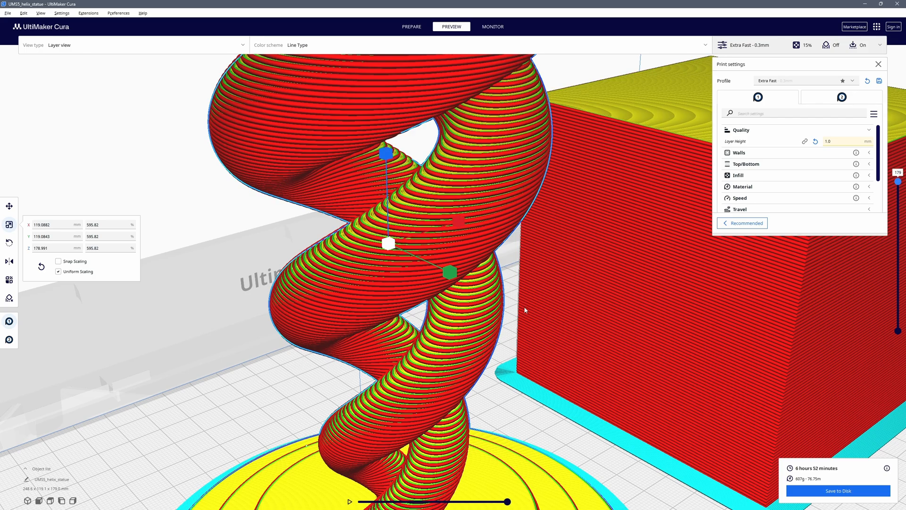
click(513, 292)
scroll(513, 292, up, 3)
scroll(514, 291, down, 2)
Set the layer height to 0.8 mm and slice both models again.
double_click(842, 141)
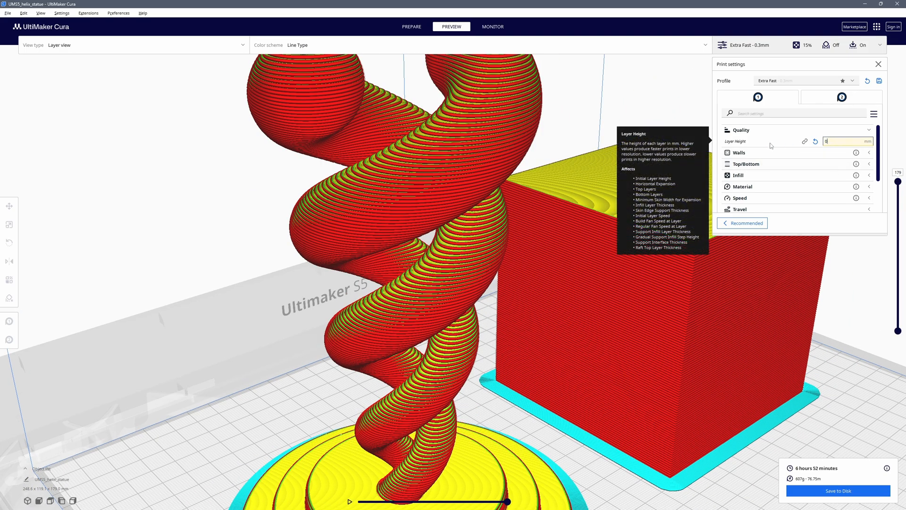
text(0.8)
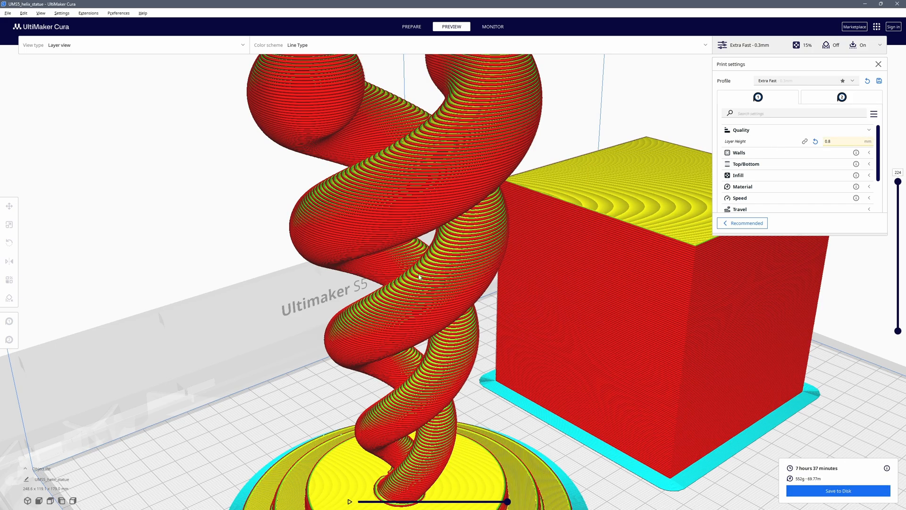
scroll(415, 285, down, 4)
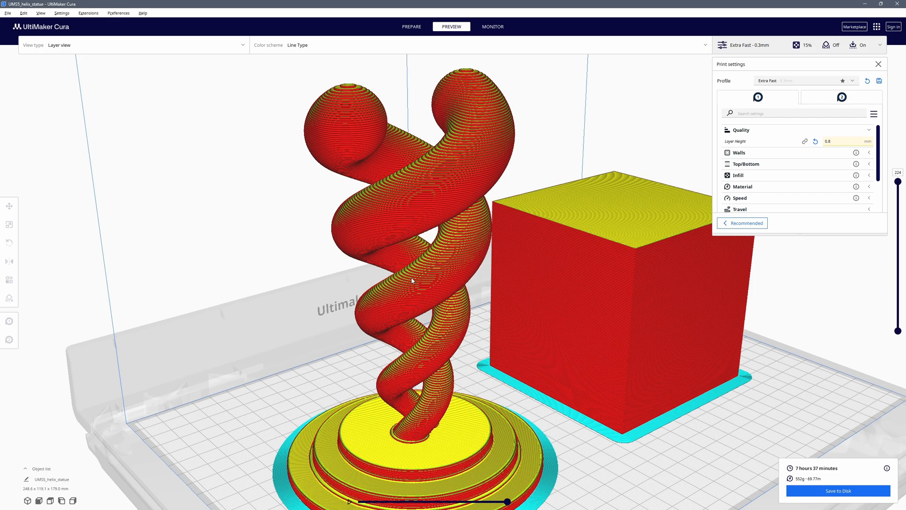
drag(898, 182, 898, 217)
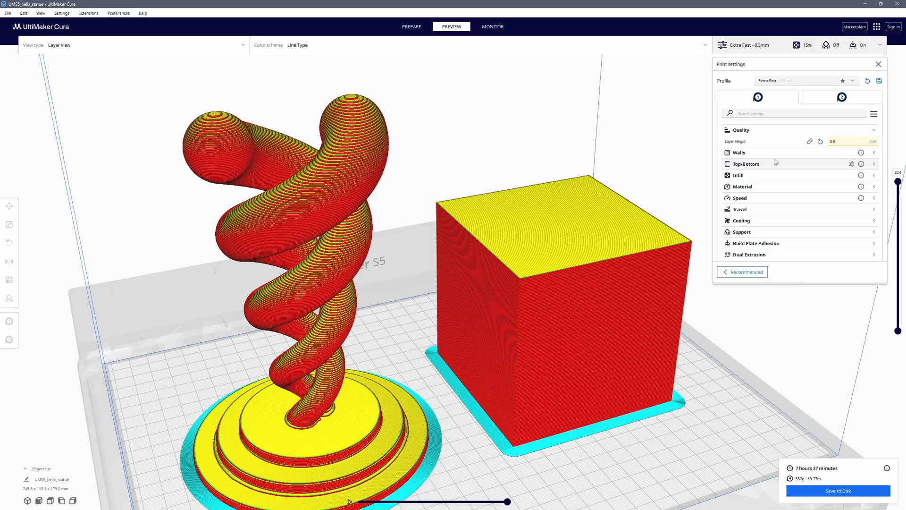
Expand the Walls settings and examine the wall lines at the cube's upper corner up close.
click(766, 155)
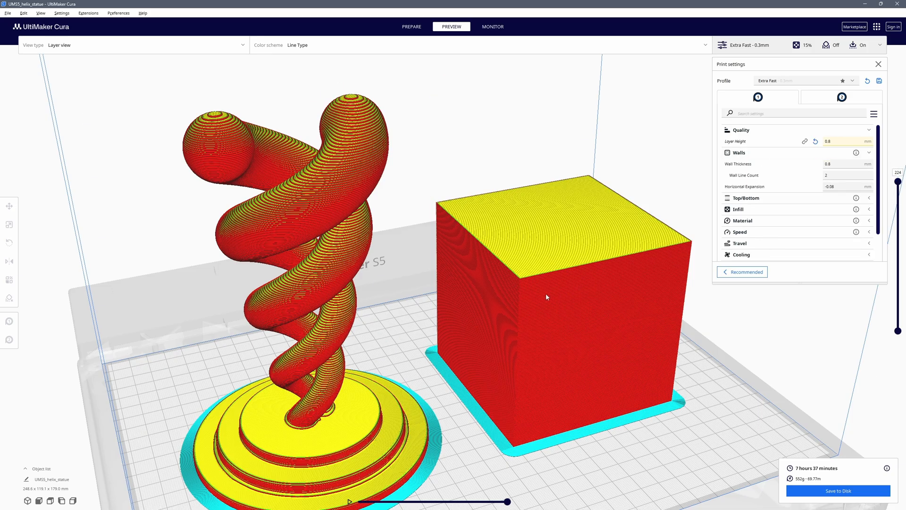
scroll(549, 297, up, 10)
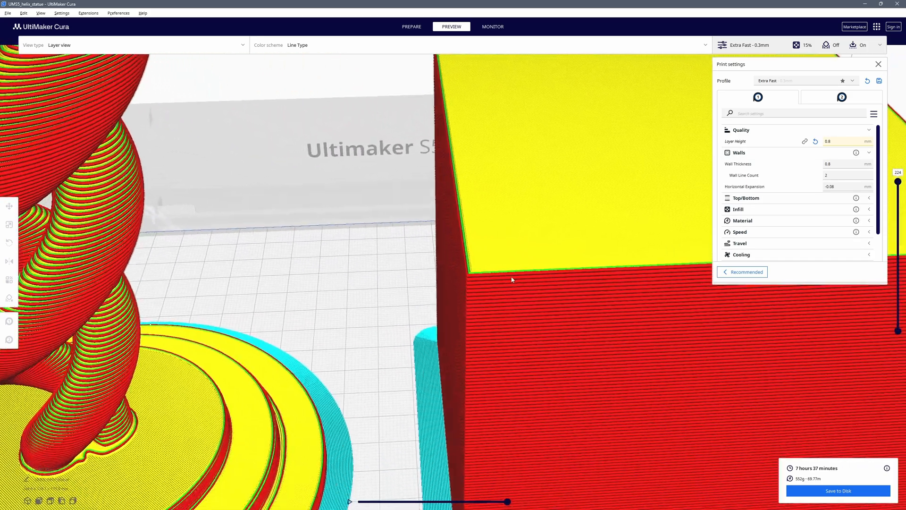
scroll(516, 282, up, 5)
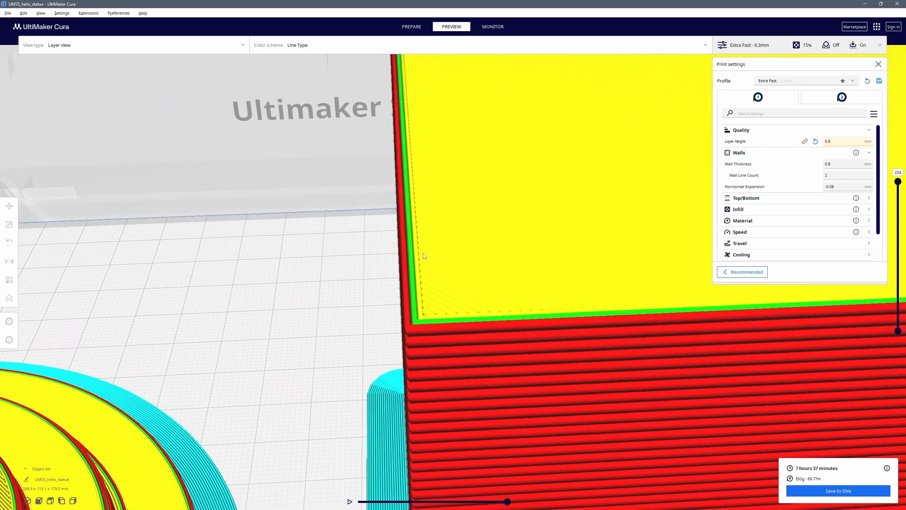
scroll(411, 269, up, 2)
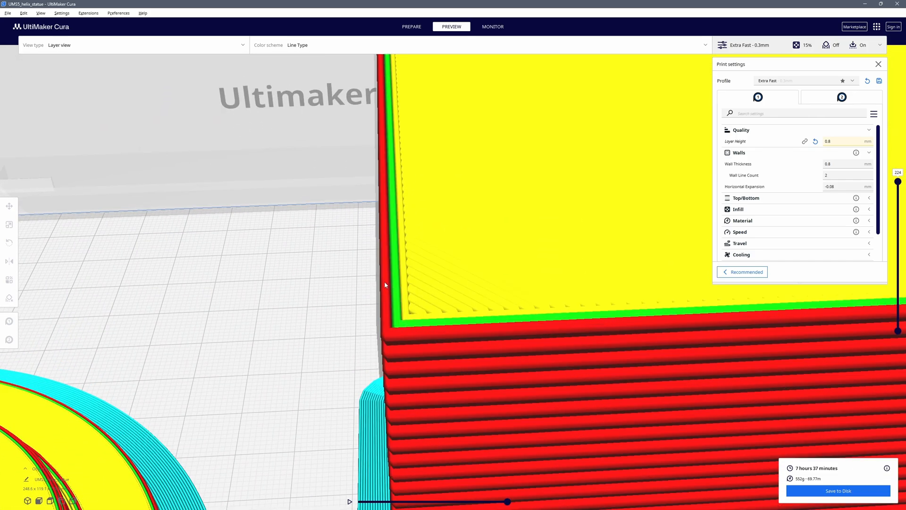
scroll(384, 282, down, 3)
scroll(401, 279, up, 3)
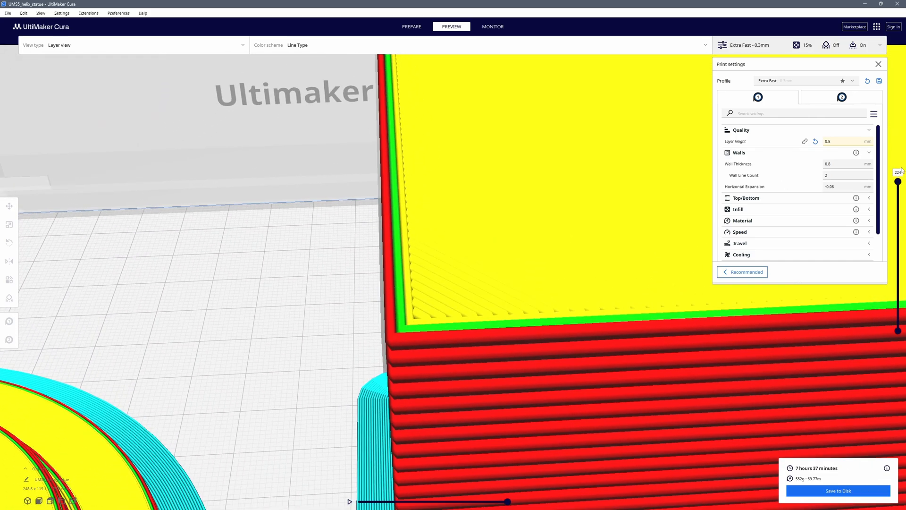
Lower the preview to layer 104, set the wall line count to 1 and slice the models again.
drag(897, 202, 898, 261)
right_drag(410, 326, 378, 293)
key(BackSpace)
text(1)
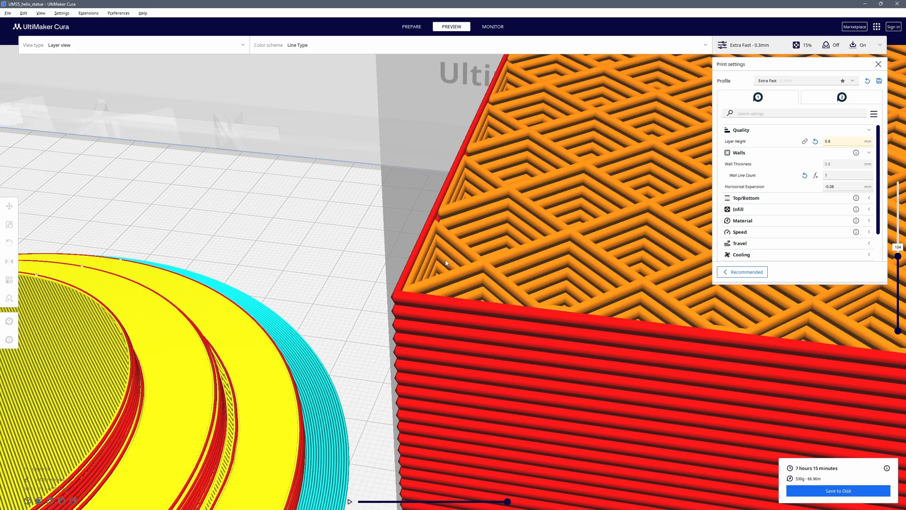
Try a wall line count of 0 with a fresh slice of the models, and set it back to 1.
click(844, 175)
key(BackSpace)
text(0)
click(808, 490)
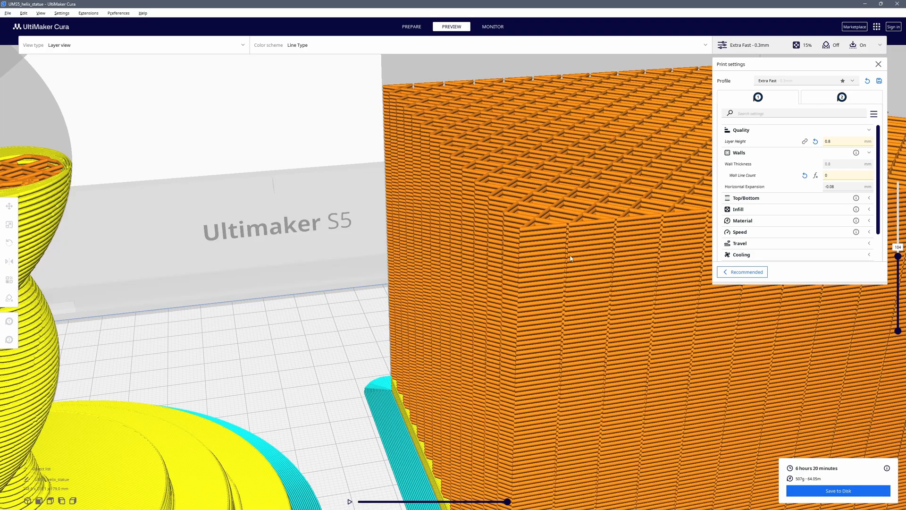
right_drag(472, 284, 454, 272)
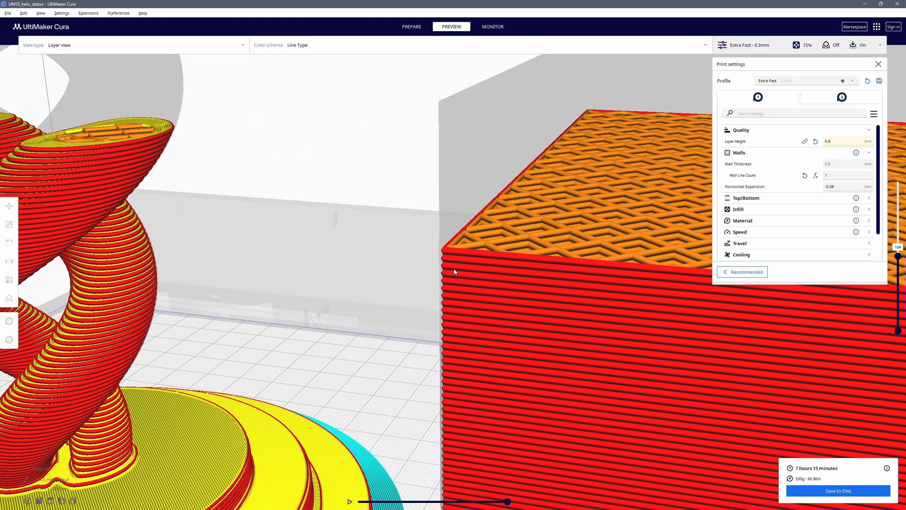
Inspect the statue's single-line walls, reset the wall line count to its default and slice again.
scroll(454, 272, down, 4)
middle_drag(198, 180, 391, 235)
scroll(391, 235, up, 6)
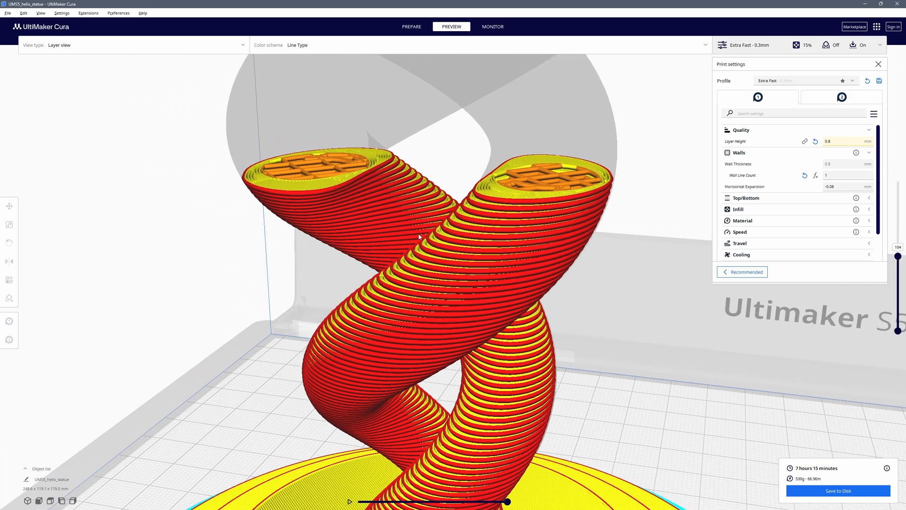
scroll(430, 245, up, 1)
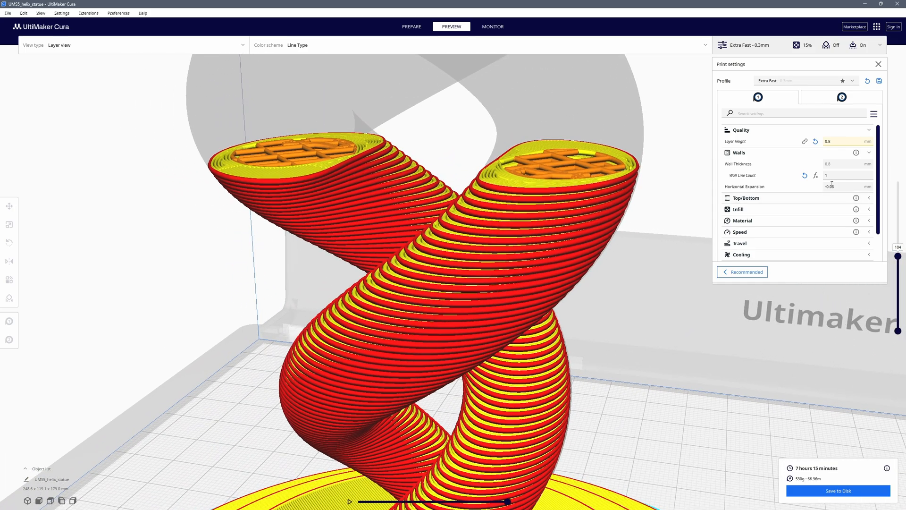
click(803, 176)
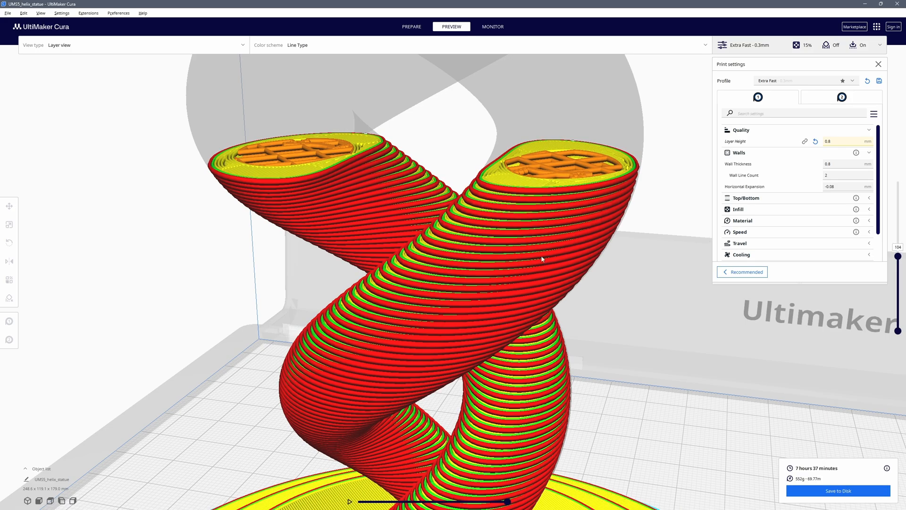
Expand the Top/Bottom settings and lower the preview to layer 1 to examine the cube's bottom layer.
scroll(559, 258, down, 5)
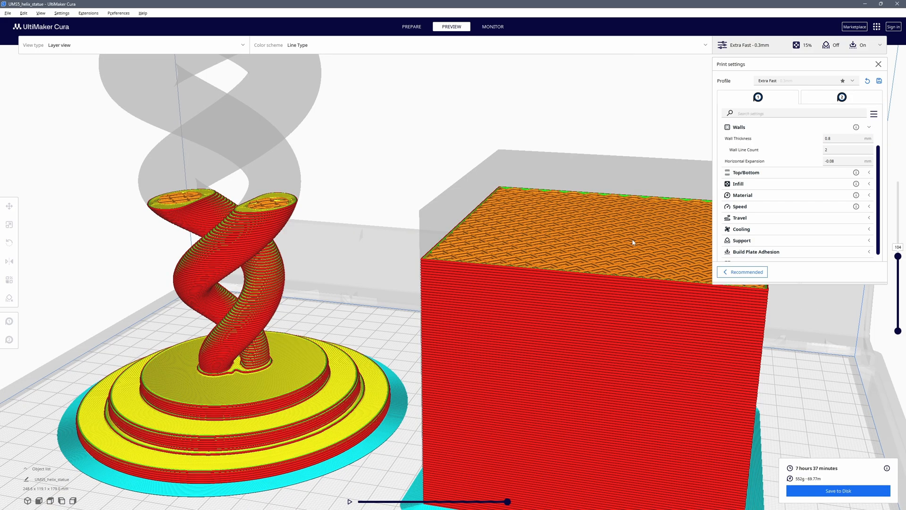
click(778, 175)
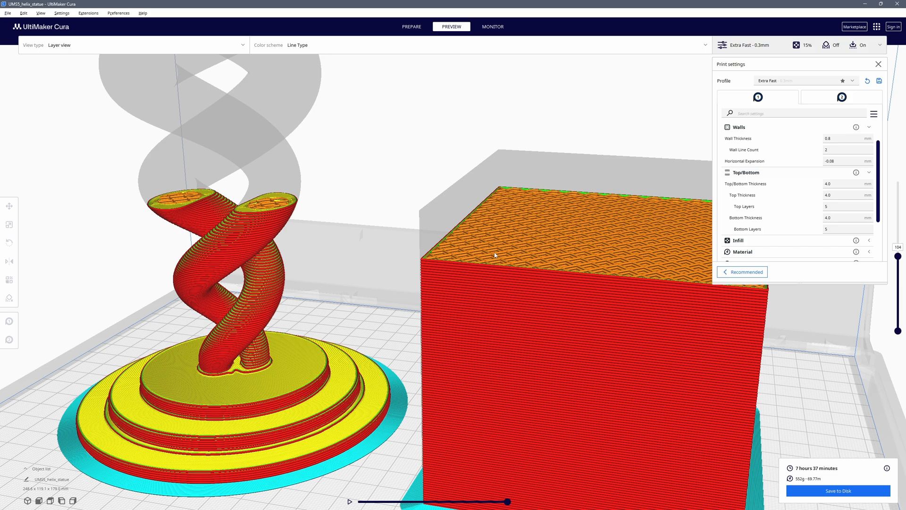
drag(898, 256, 898, 321)
scroll(571, 201, up, 5)
scroll(552, 180, down, 4)
scroll(381, 312, up, 8)
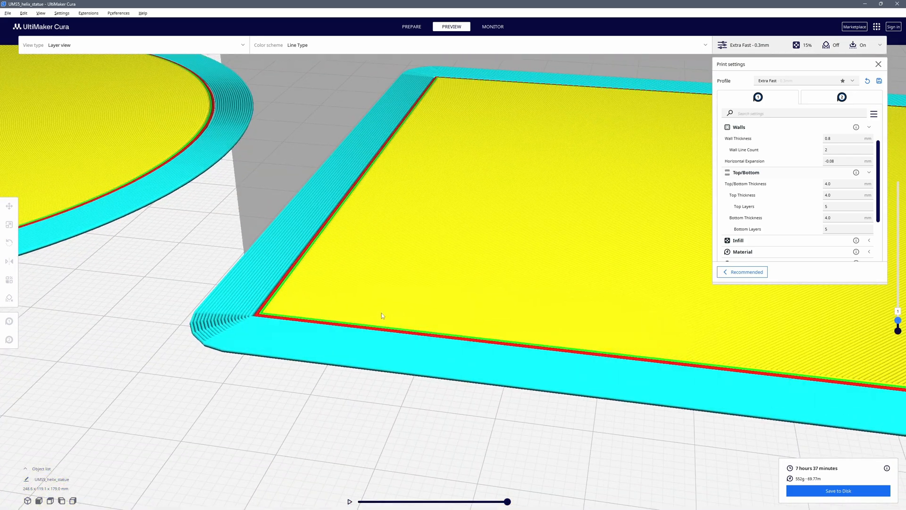
Raise the layer preview to layer 5 and on to layer 70 to examine the solid bottom layers and the statue's interior.
scroll(390, 321, down, 5)
drag(898, 321, 898, 316)
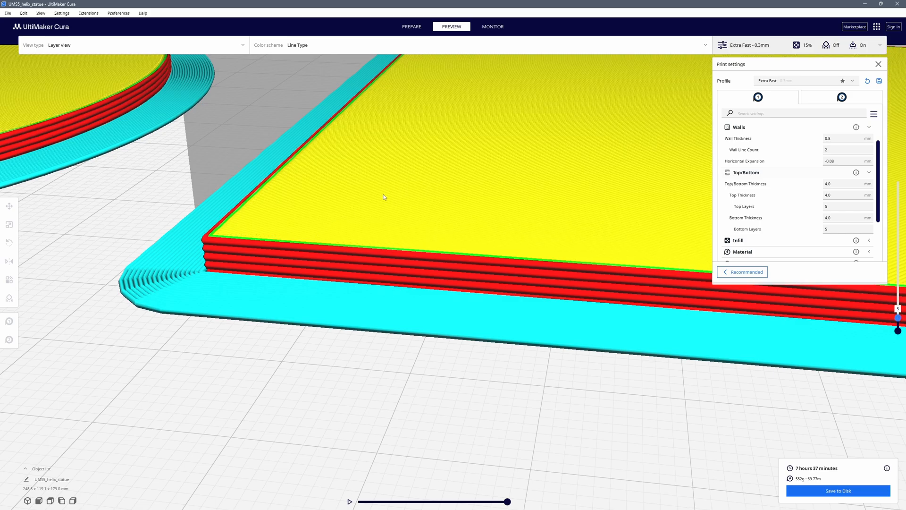
scroll(395, 188, down, 6)
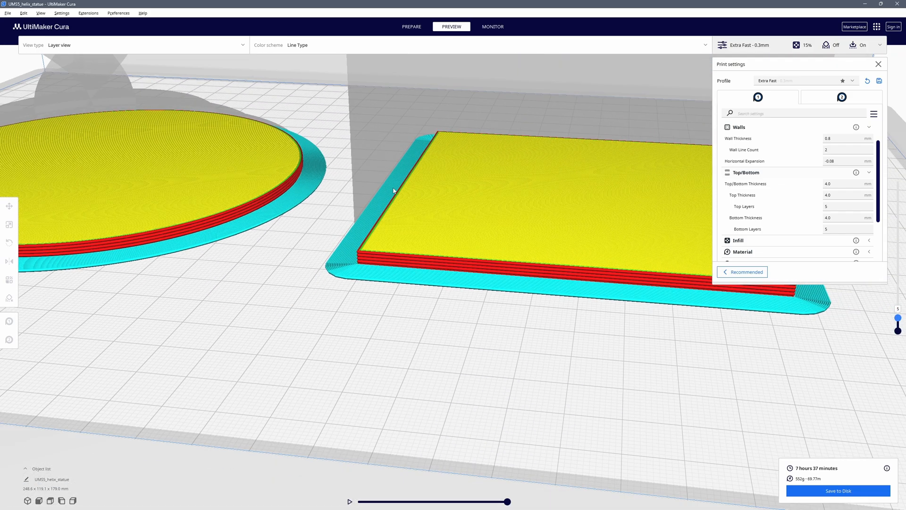
middle_drag(393, 190, 659, 301)
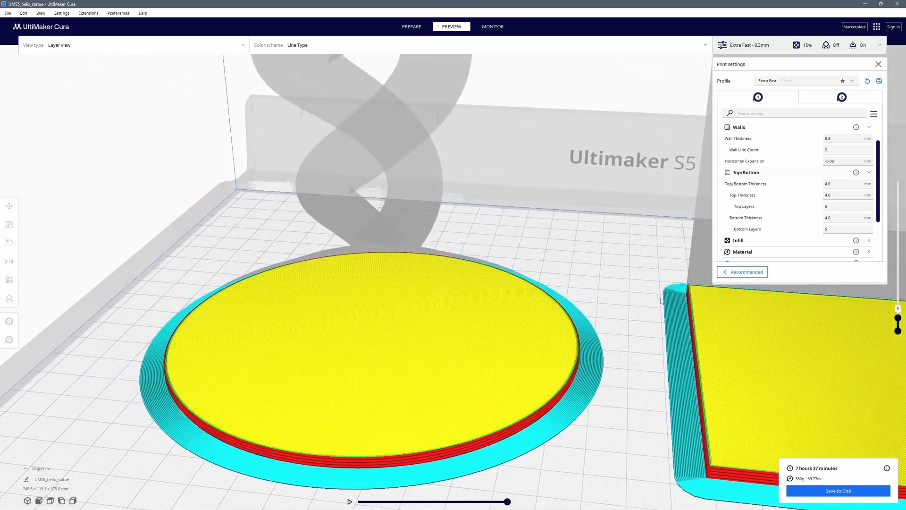
drag(899, 319, 898, 277)
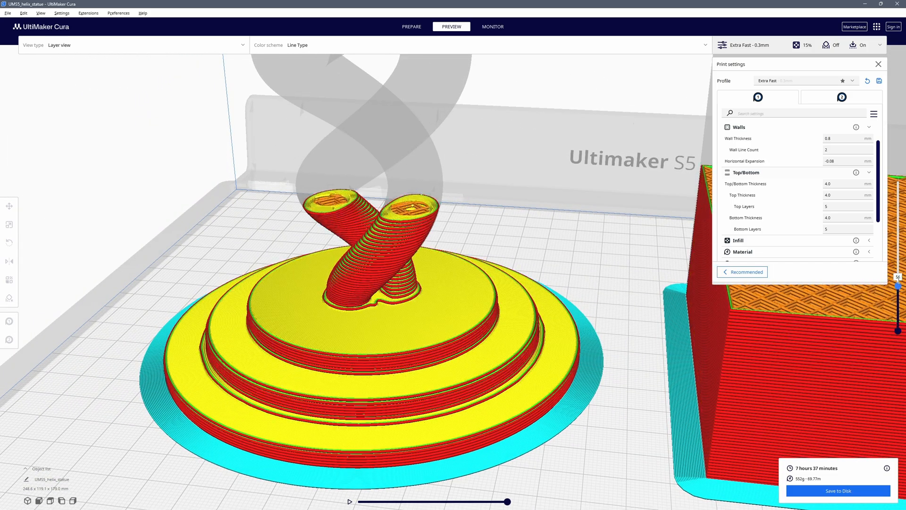
scroll(415, 283, up, 5)
right_drag(428, 285, 447, 294)
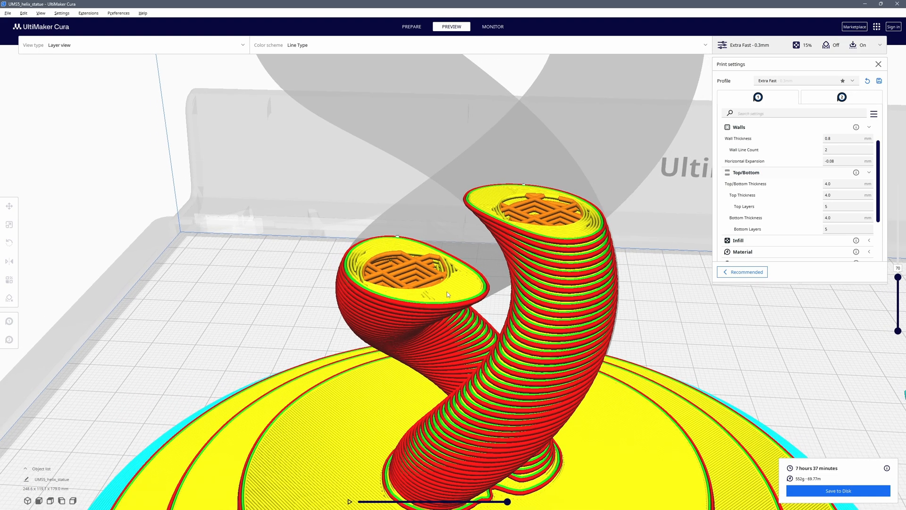
Set the top layers and the bottom layers to 1 each and slice the models again.
scroll(447, 294, down, 5)
drag(835, 208, 769, 230)
text(11)
click(804, 489)
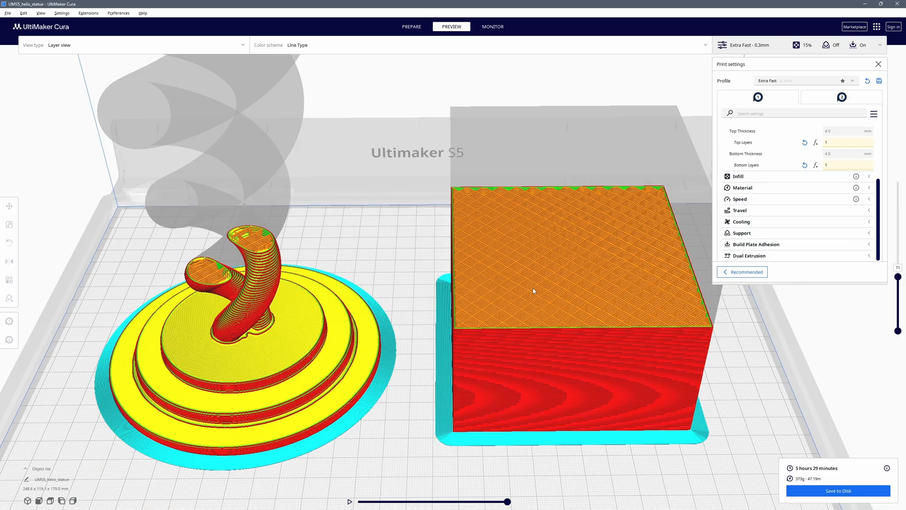
Expand the Infill settings and open the choice of infill patterns.
click(750, 176)
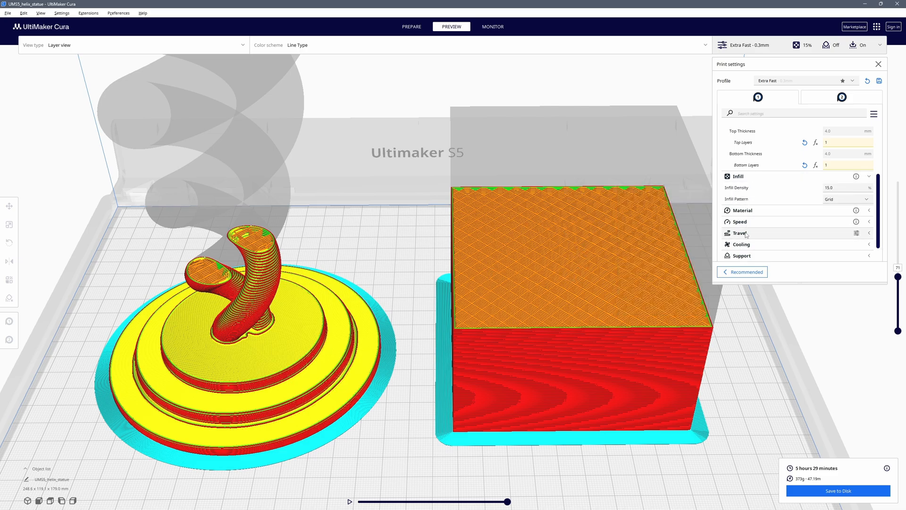
click(825, 199)
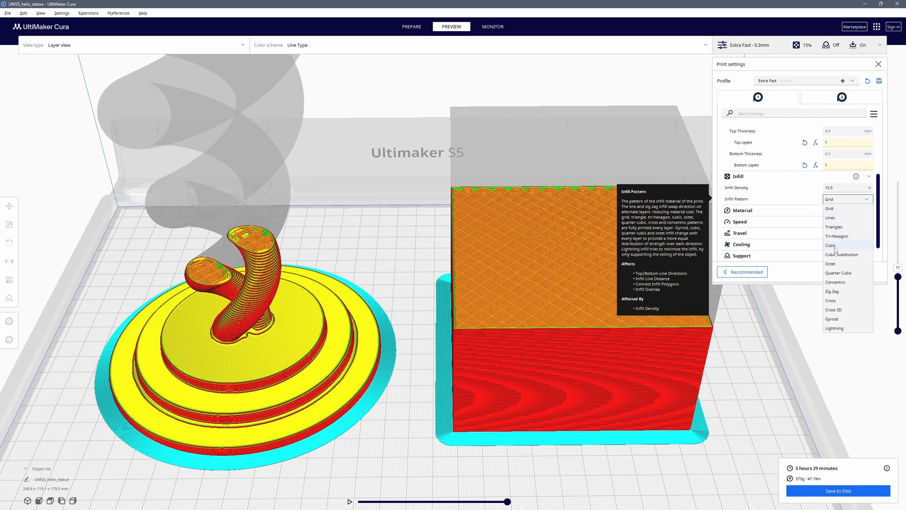
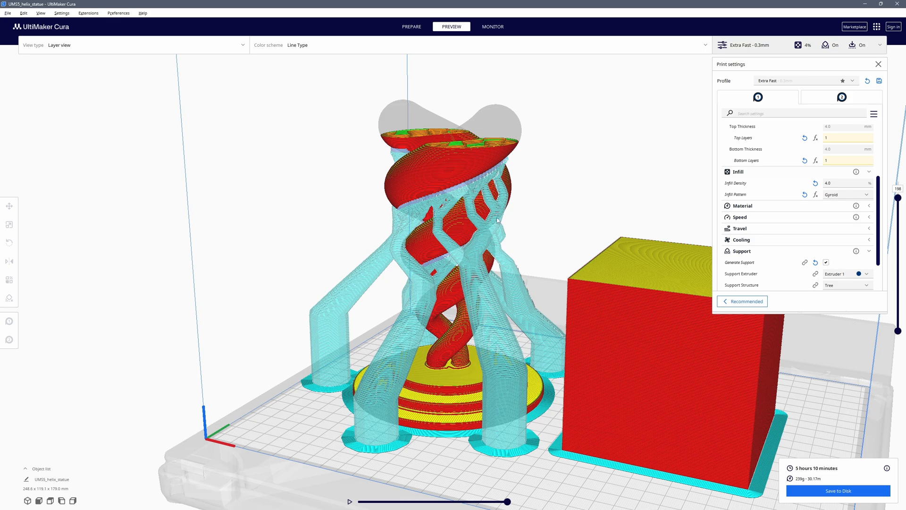
Turn off support generation and set the build plate adhesion type to None, with fresh slices of both models.
click(826, 262)
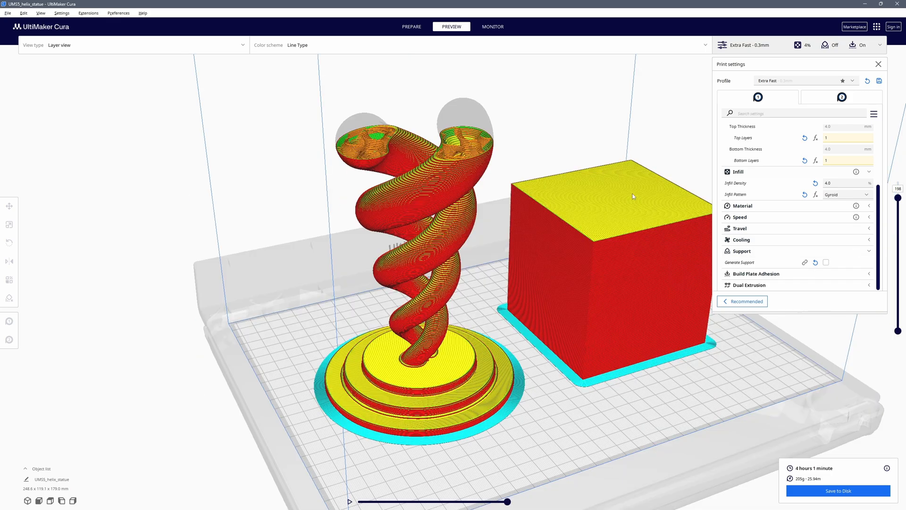
click(758, 274)
scroll(761, 278, down, 2)
middle_drag(578, 335, 491, 325)
scroll(491, 325, up, 5)
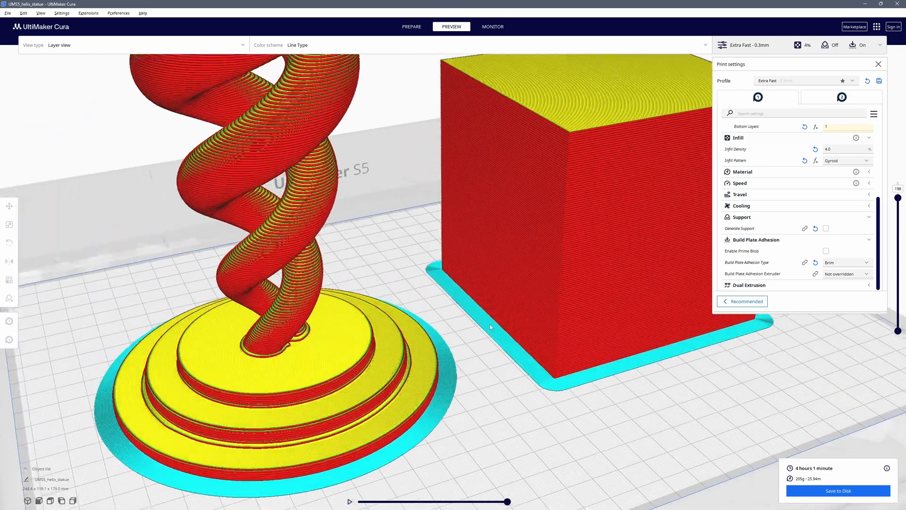
scroll(491, 309, down, 5)
scroll(481, 254, up, 5)
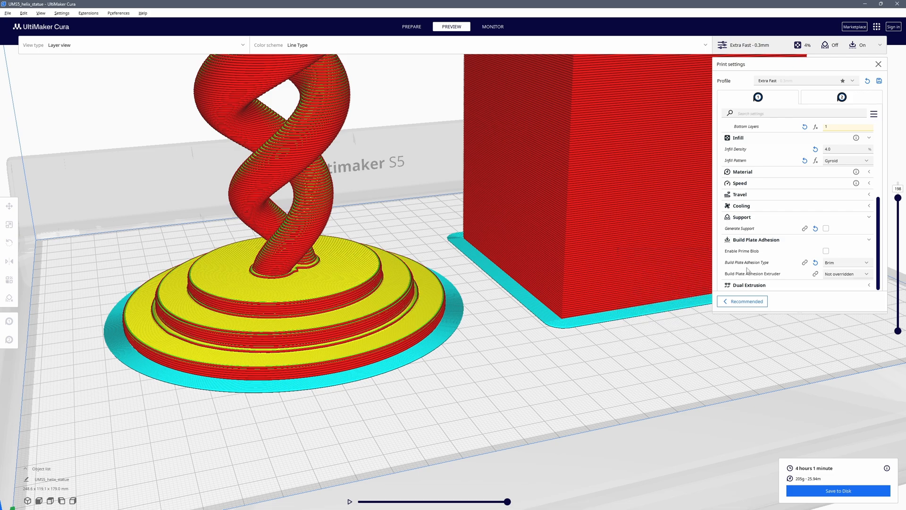
click(844, 262)
click(838, 297)
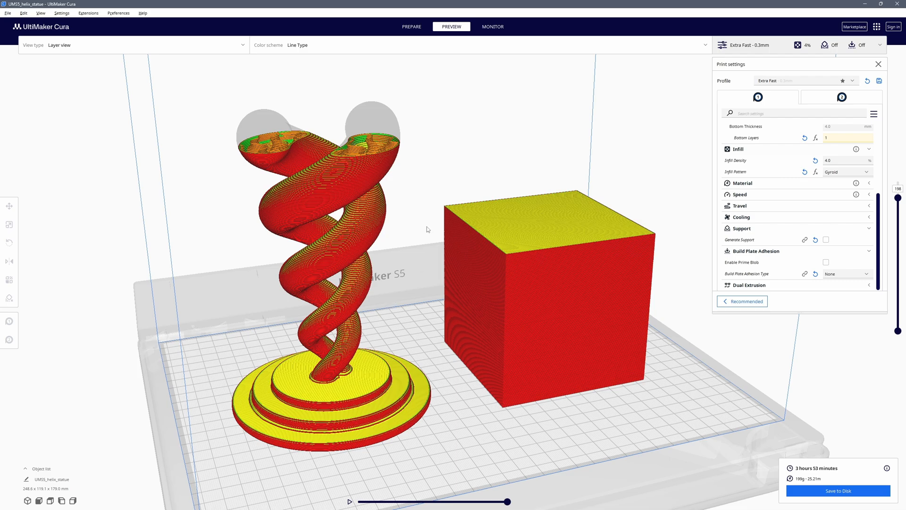
Delete the cube in the Prepare stage and position the statue at X 0, Y 0 on the build plate.
click(421, 28)
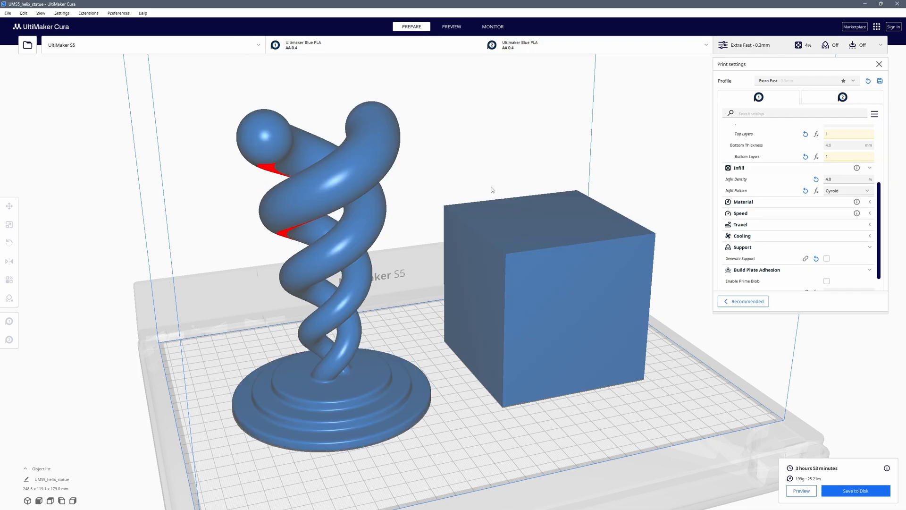
click(536, 266)
key(Delete)
click(337, 259)
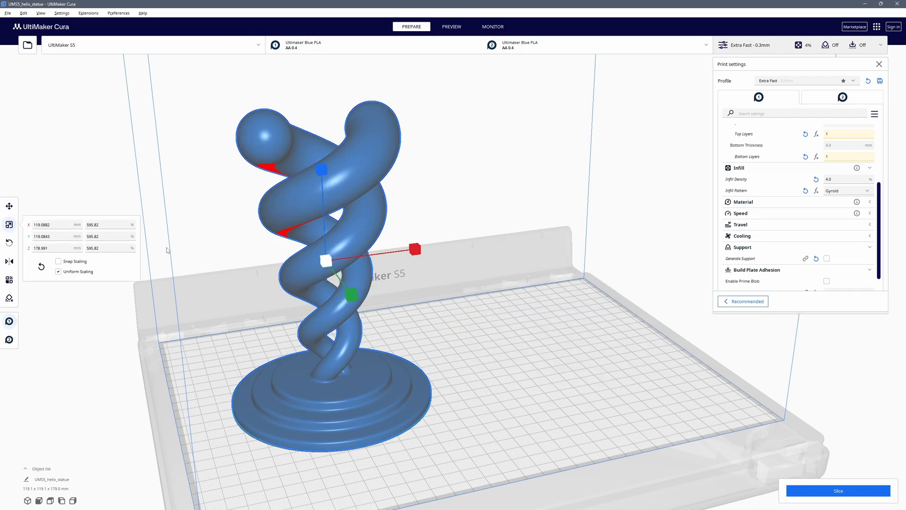
click(9, 208)
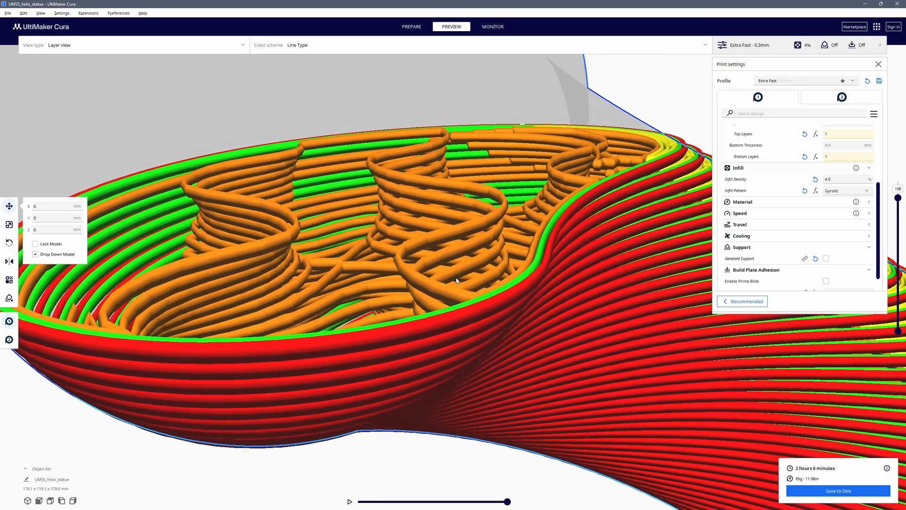
Examine the gyroid infill inside the statue's upper arms in the preview at layer 198.
right_drag(456, 280, 477, 289)
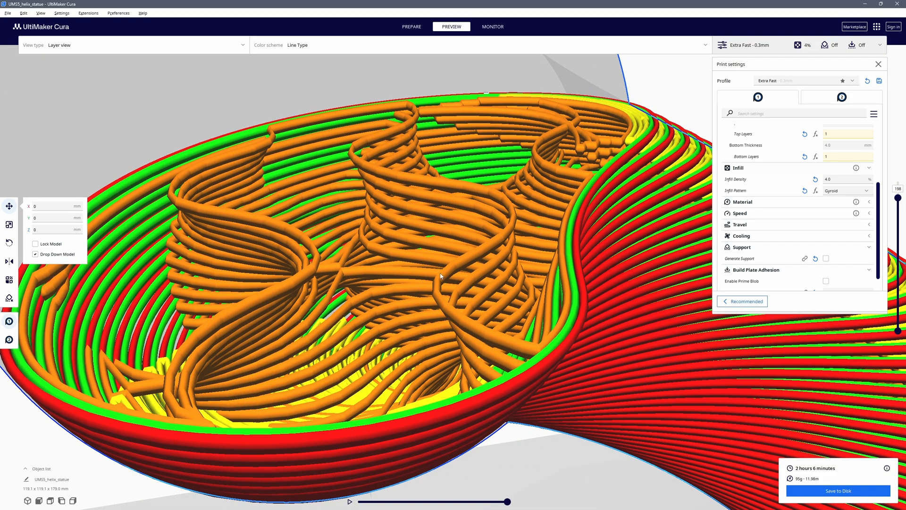
scroll(436, 270, down, 5)
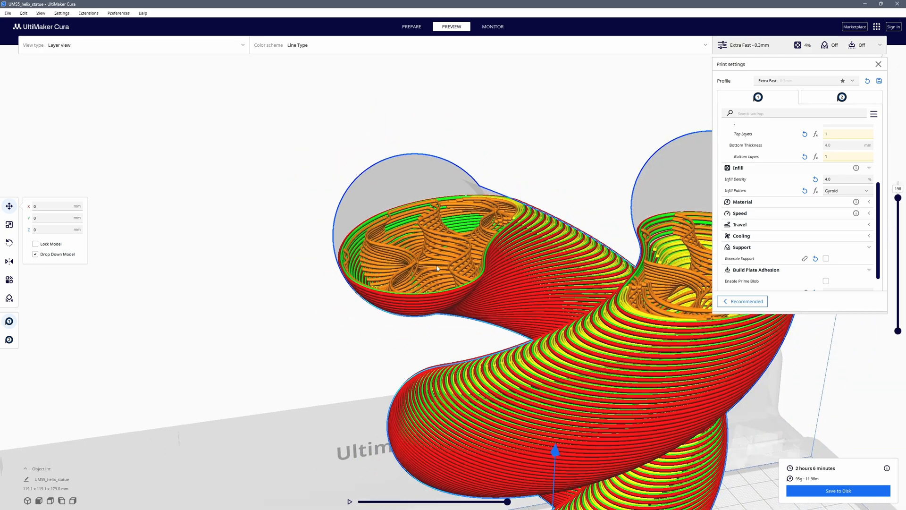
scroll(373, 272, up, 3)
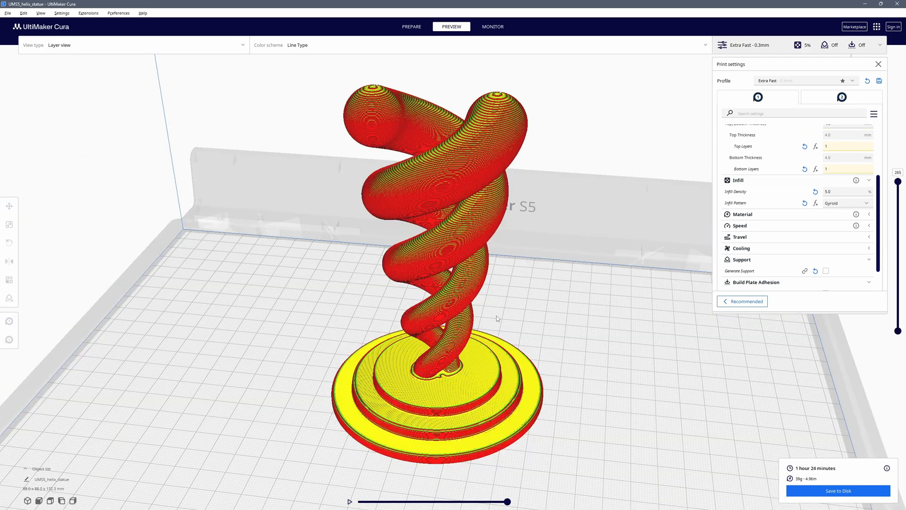
Review the layer height and the statue's scaled size, and view the statue cut at layer 223.
scroll(776, 150, up, 4)
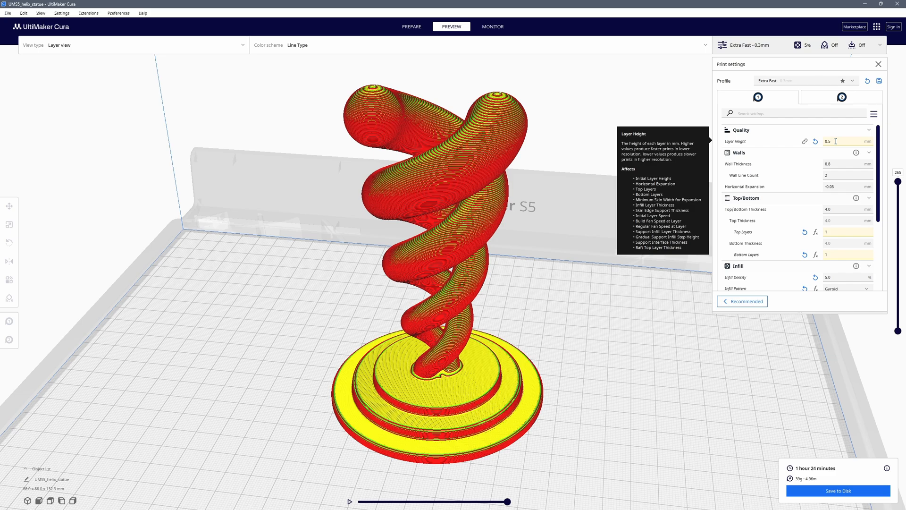
click(9, 224)
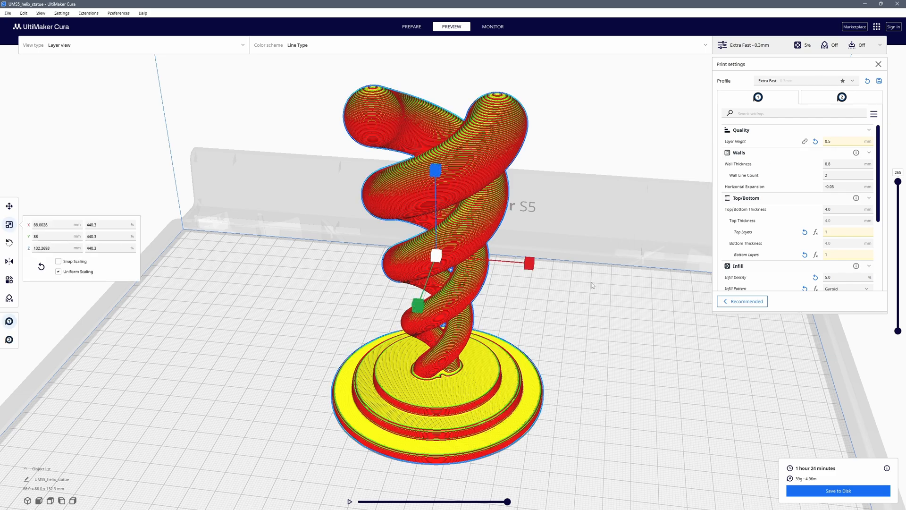
scroll(783, 237, down, 1)
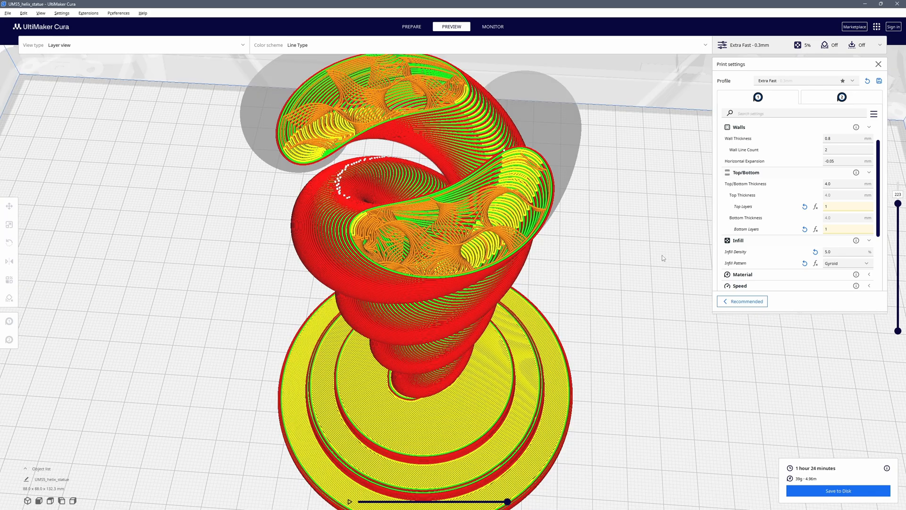
right_drag(427, 284, 434, 228)
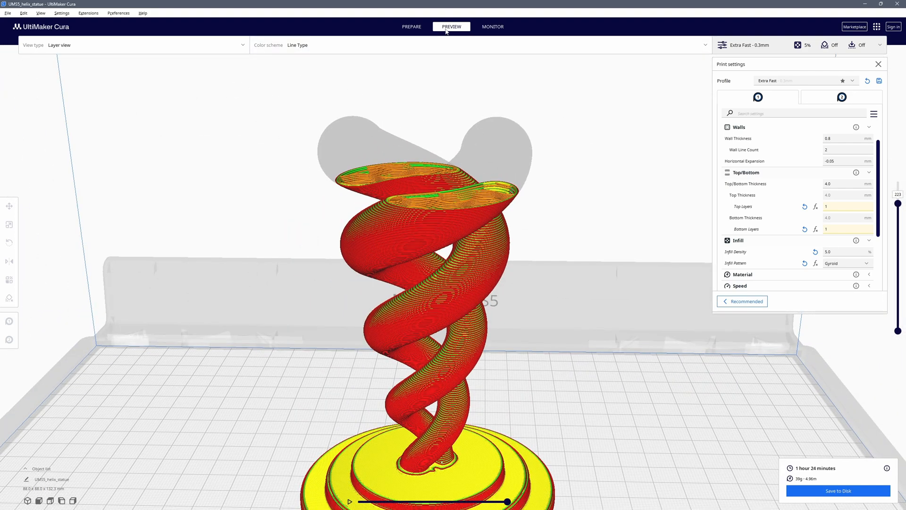
Show the travel moves in the Line Type color scheme and examine them between the statue's helix arms.
click(322, 48)
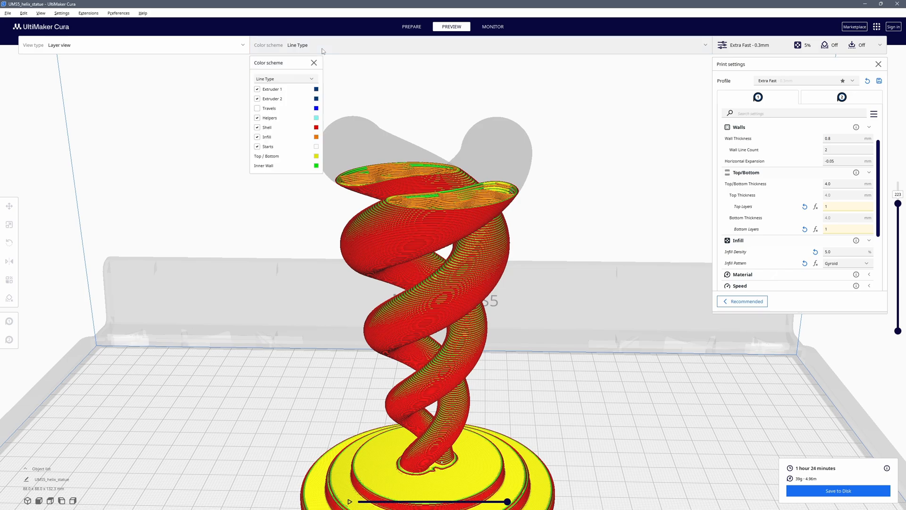
click(257, 111)
right_drag(330, 231, 562, 237)
scroll(455, 249, up, 5)
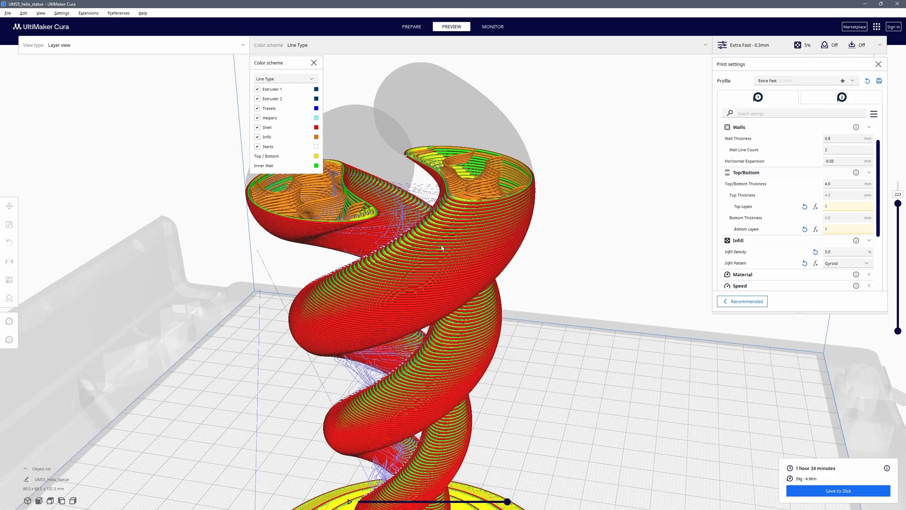
middle_drag(433, 236, 479, 242)
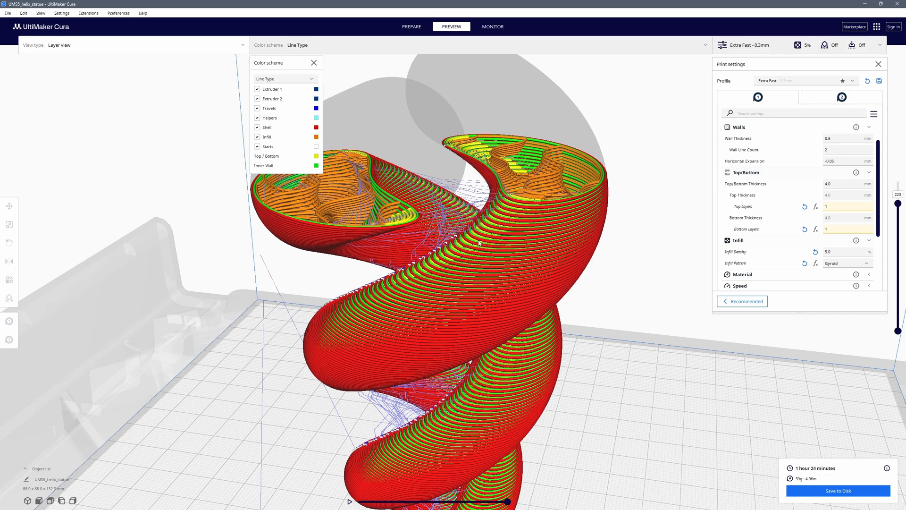
scroll(452, 216, up, 10)
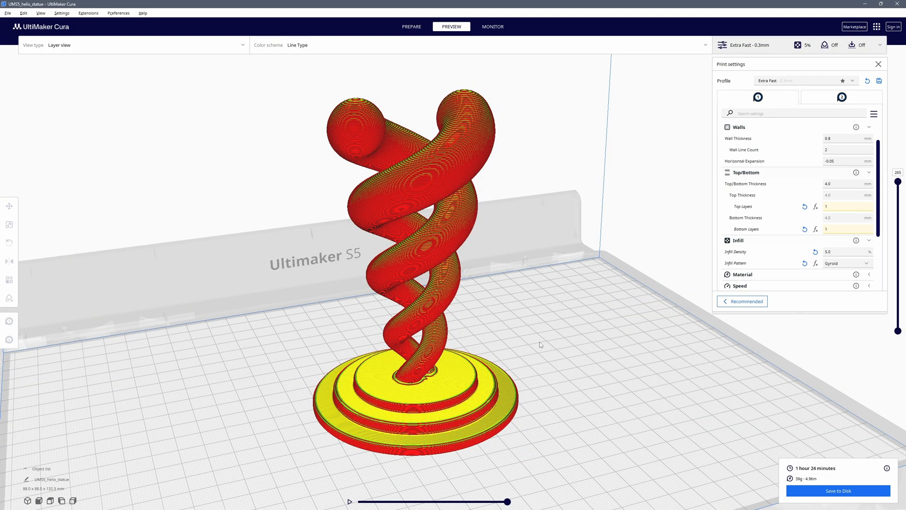
Save the sliced statue to the models_gcode folder as a G-code file.
click(835, 491)
click(225, 221)
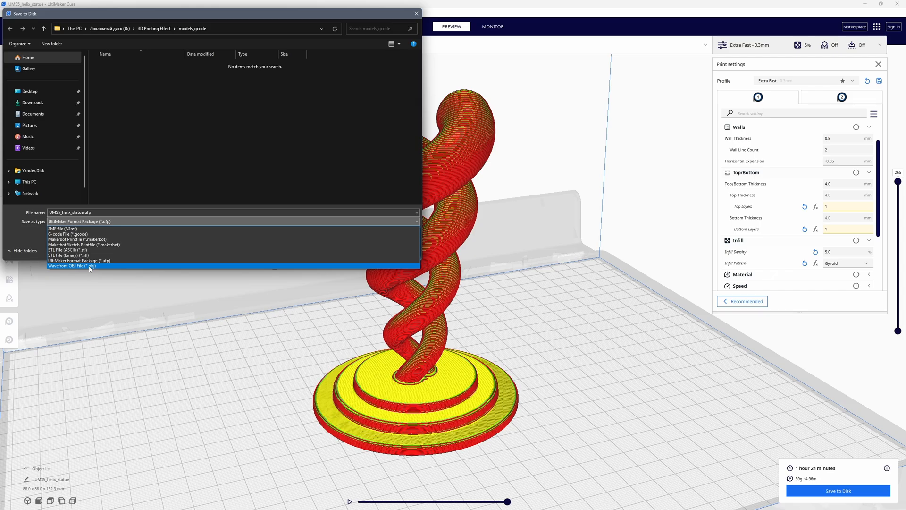
click(89, 235)
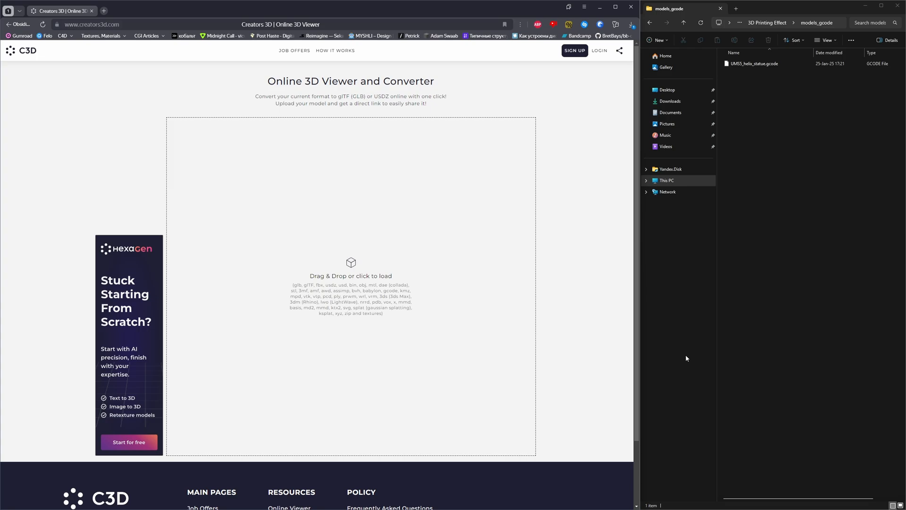
Load UMS5_helix_statue.gcode into the Creators 3D online converter, view the model from several angles and go through the option sections.
drag(754, 63, 381, 237)
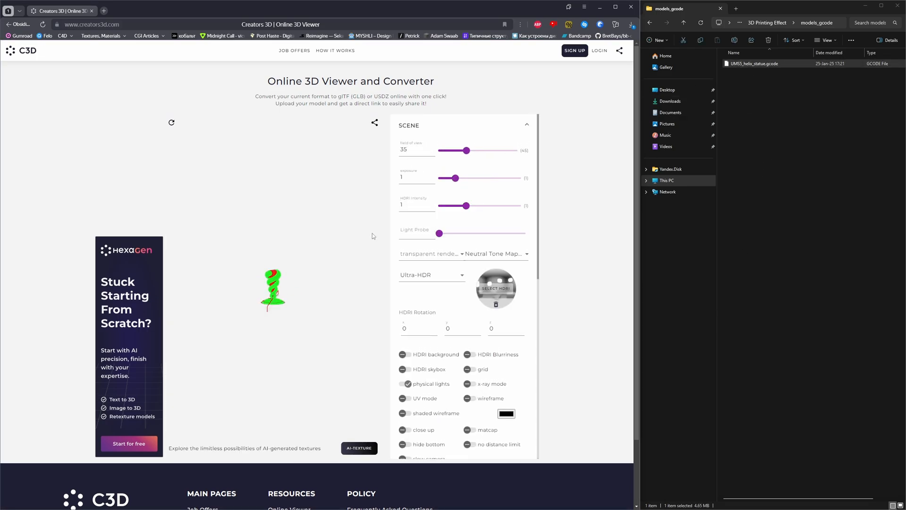
drag(274, 277, 194, 294)
drag(253, 288, 302, 283)
scroll(455, 328, down, 8)
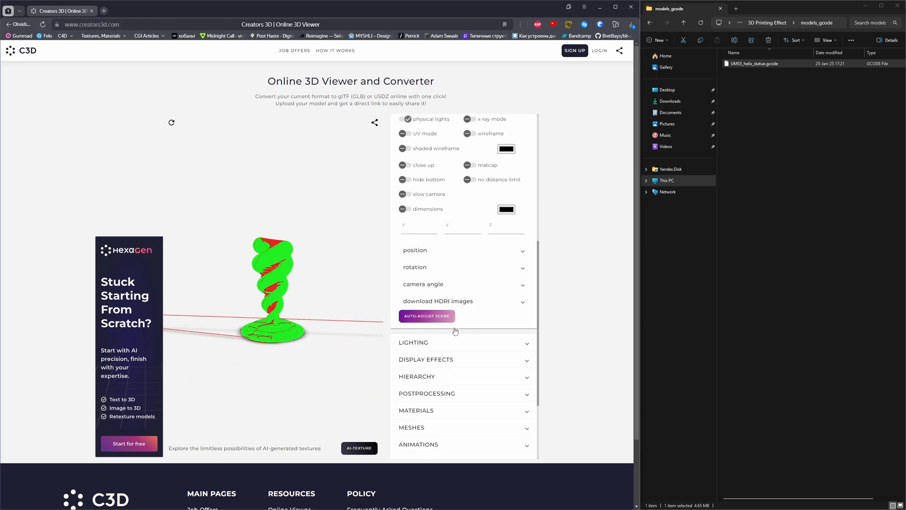
click(418, 447)
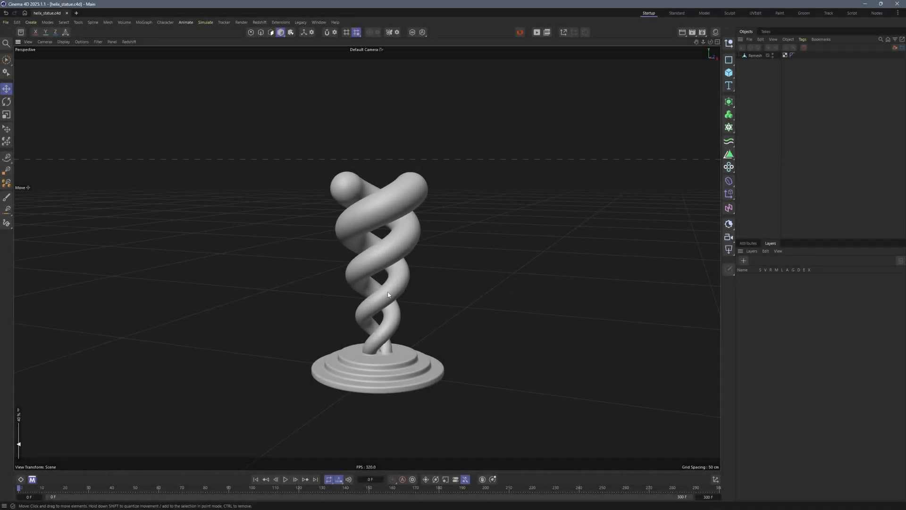
With the helix_statue project open in Cinema 4D, bring up the models_converted folder containing scene.obj.
click(5, 22)
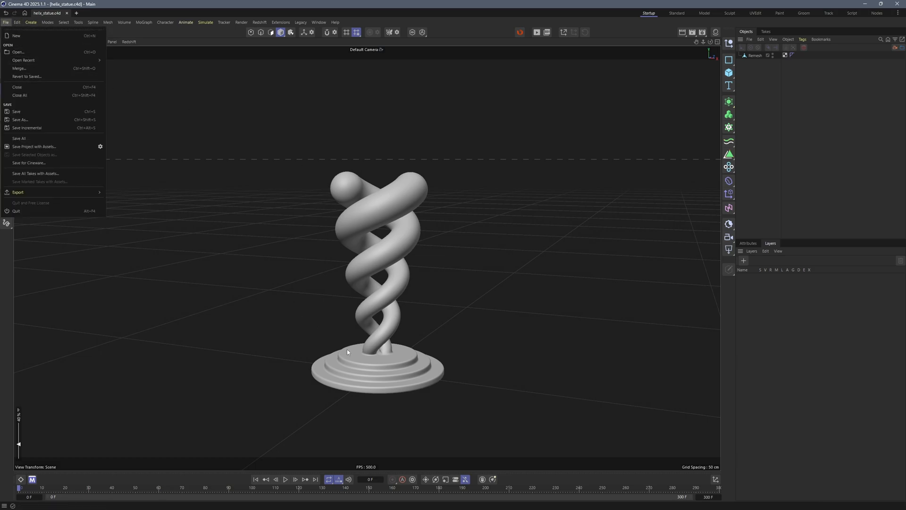
click(366, 332)
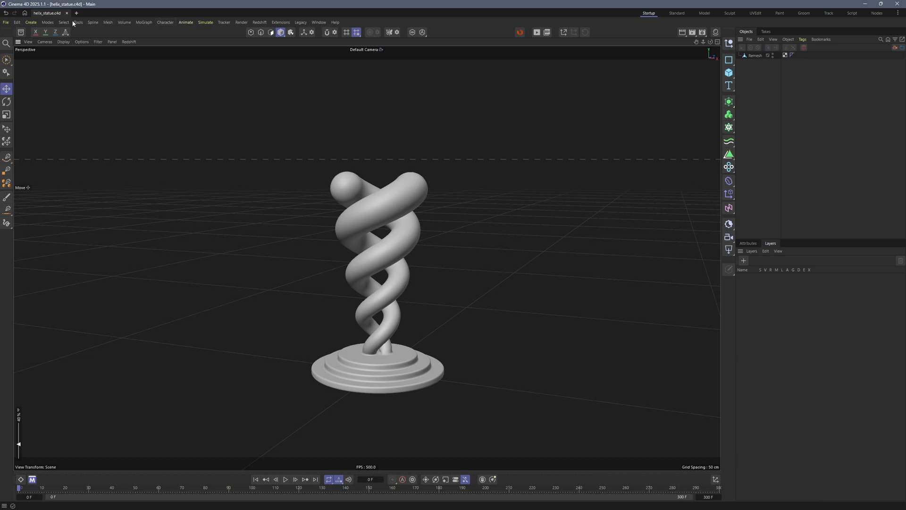
click(561, 499)
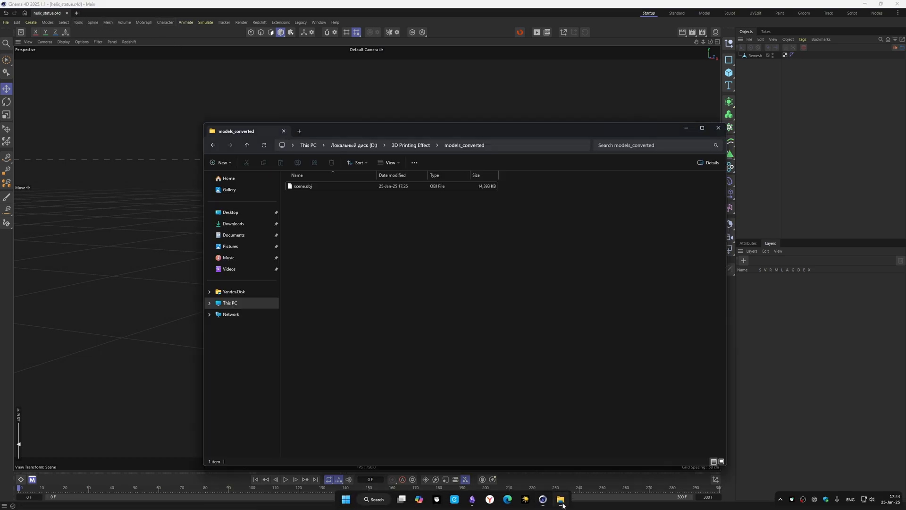
Import scene.obj from the models_converted folder into the helix_statue project with the default import settings.
drag(311, 186, 115, 121)
click(140, 198)
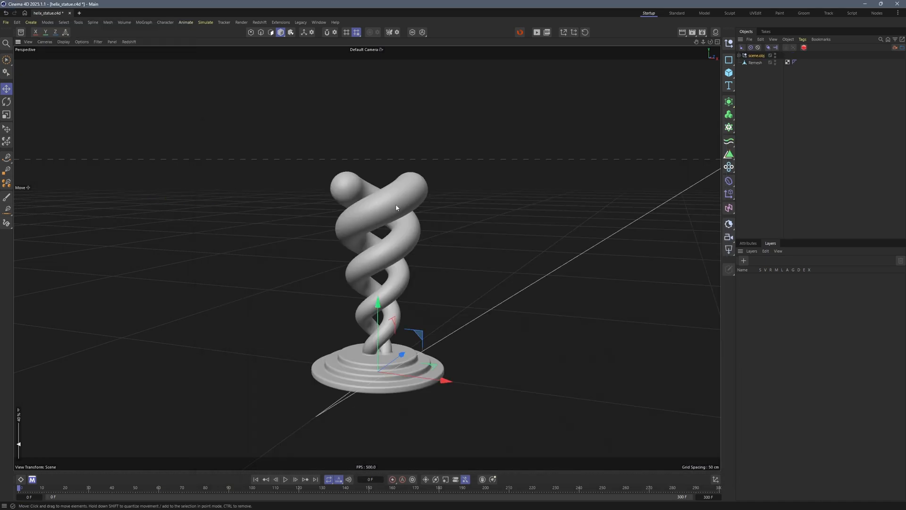
scroll(397, 209, down, 10)
Take the layer spline out of the imported scene.obj group and delete the leftover group.
alt+drag(399, 250, 512, 295)
click(739, 56)
drag(761, 71, 755, 54)
key(Delete)
click(250, 32)
drag(6, 61, 42, 97)
alt+drag(236, 264, 419, 156)
key(Delete)
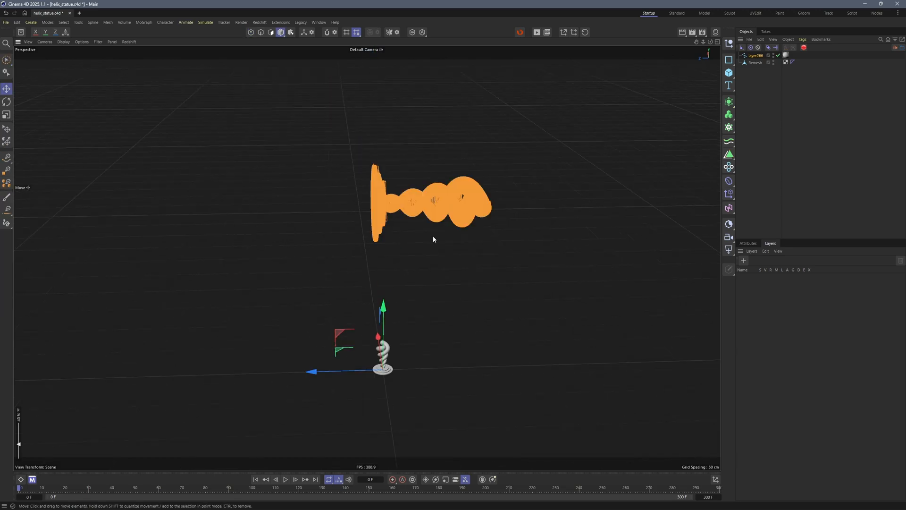
Rotate the imported spline to a pitch of -90° so the statue stands upright, and check its coordinates.
key(r)
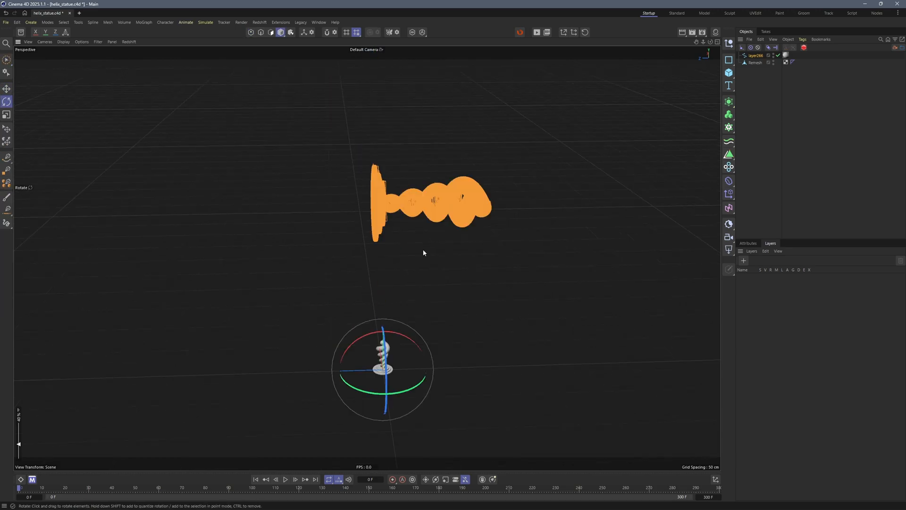
drag(415, 338, 428, 314)
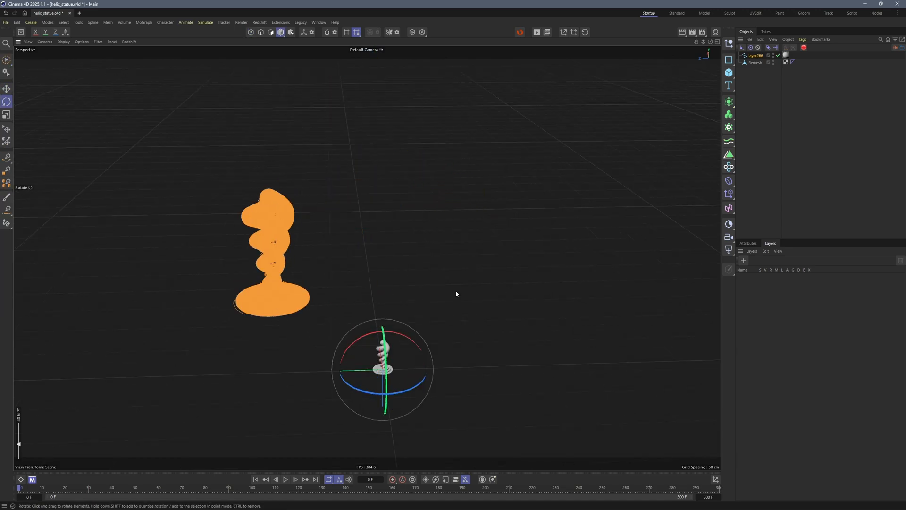
click(748, 243)
click(768, 269)
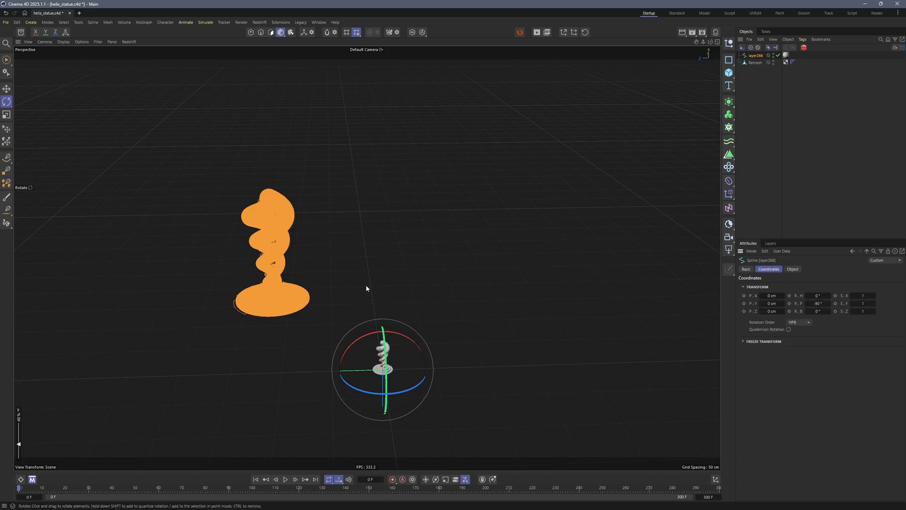
Rotate only the spline's axis until its pitch rotation is 0°, leaving the geometry upright.
middle_drag(367, 286, 403, 258)
click(303, 33)
drag(410, 303, 461, 317)
click(304, 32)
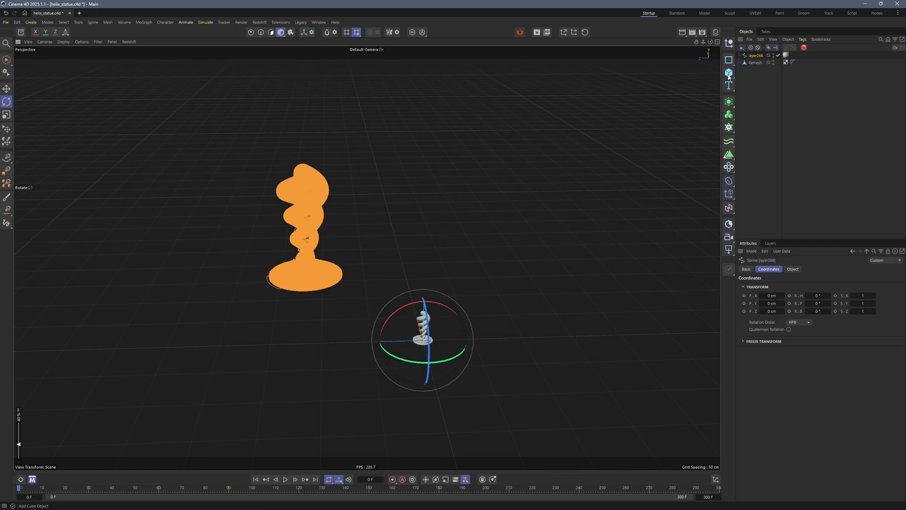
Add a Geometry Axis modifier under the spline with Align Y at -100% to put the axis at its base.
key(shift+c)
text(geomet)
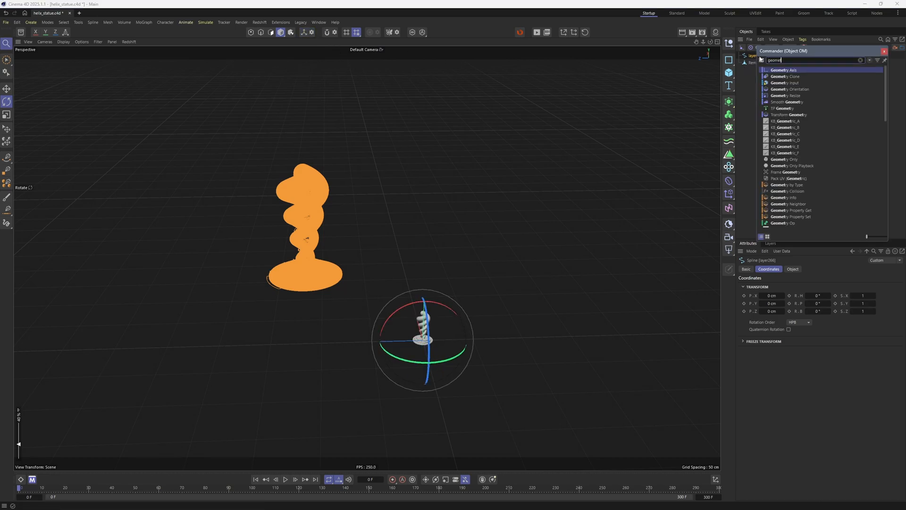
click(775, 71)
click(793, 269)
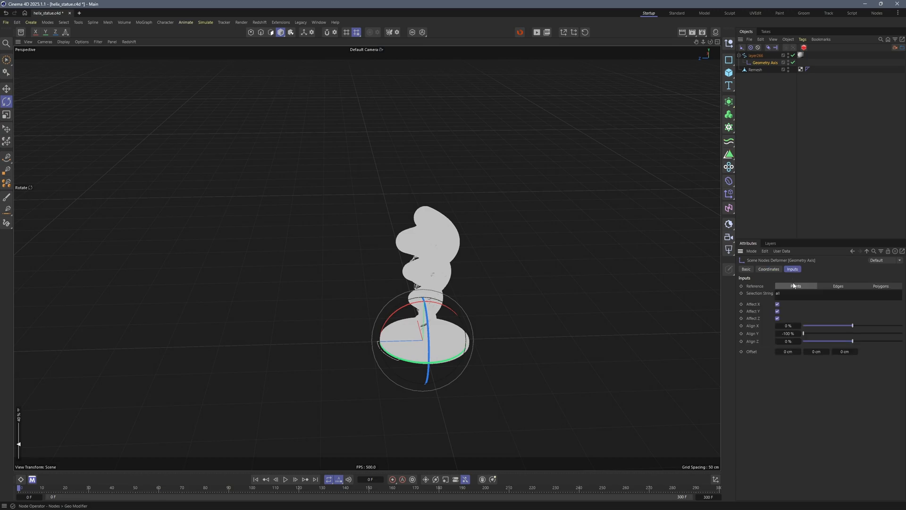
drag(806, 336, 786, 336)
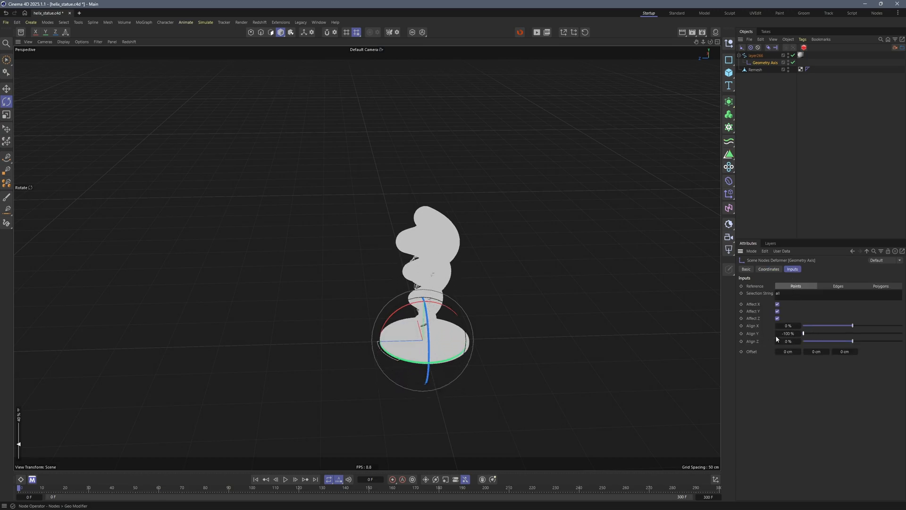
Temporarily hide the Remesh object and examine the spline's stacked layers and the connections between them in the front view.
ctrl+click(788, 70)
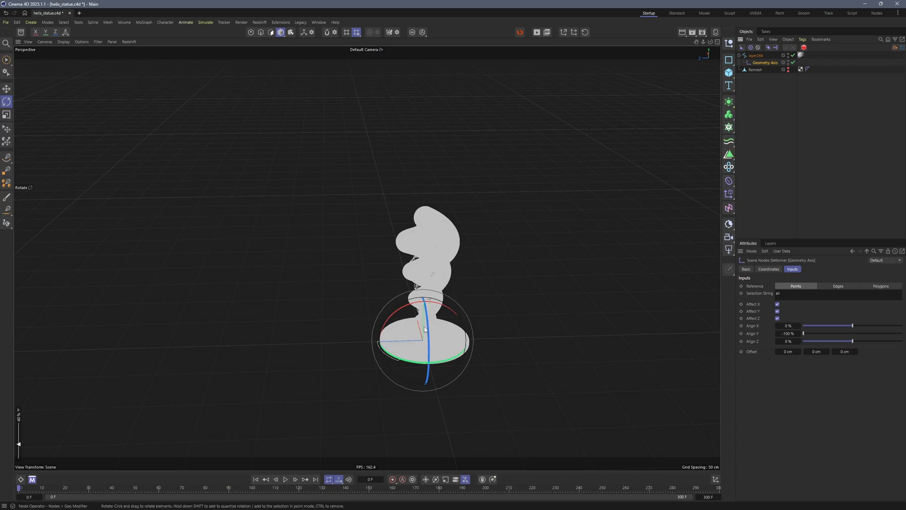
middle_click(424, 329)
middle_click(498, 352)
scroll(386, 233, up, 15)
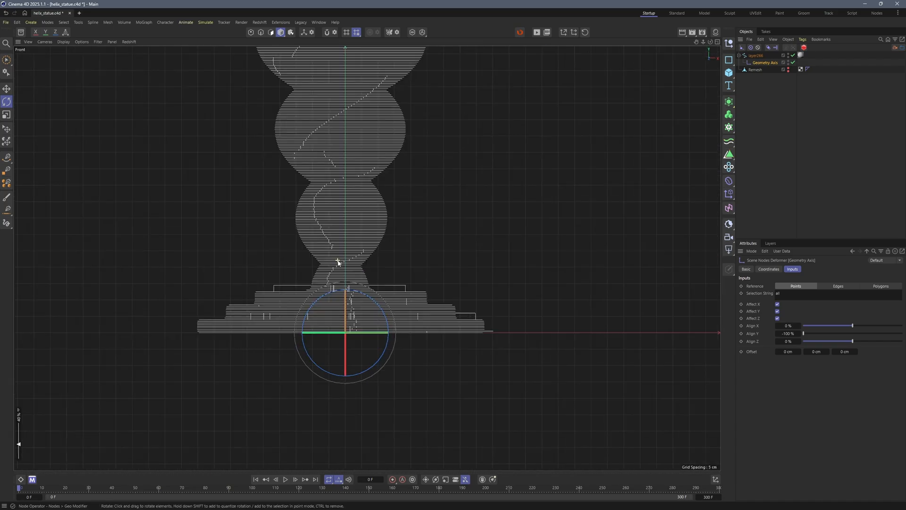
scroll(417, 194, down, 3)
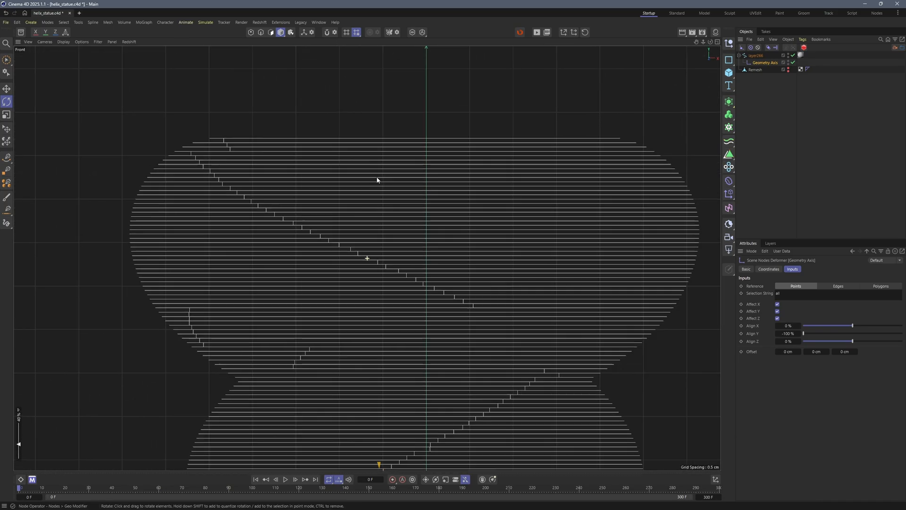
scroll(370, 177, up, 3)
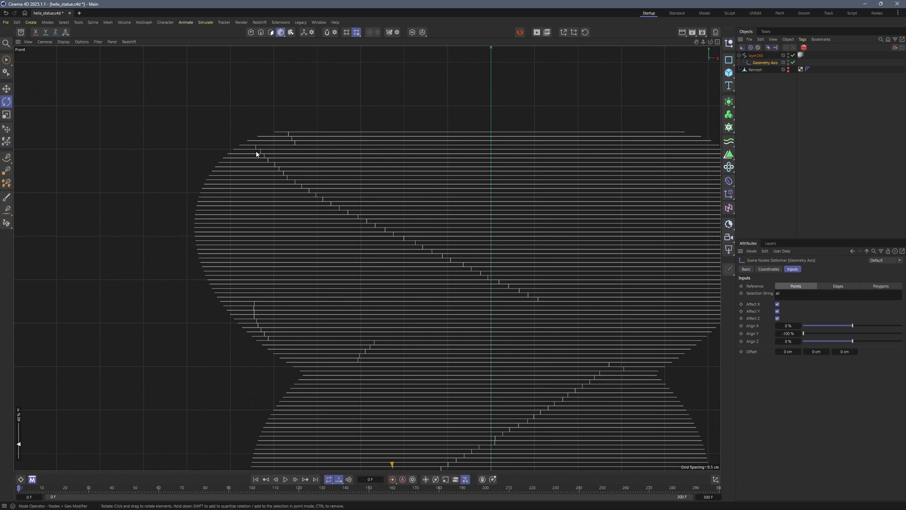
scroll(570, 320, down, 10)
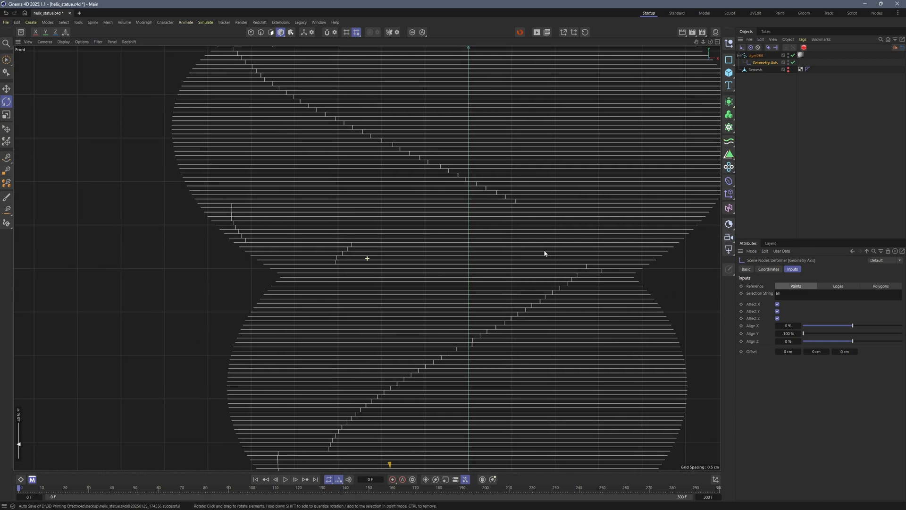
key(F1)
click(787, 69)
Bake the Geometry Axis result with Current State to Object and delete the source spline with its modifier.
right_click(755, 56)
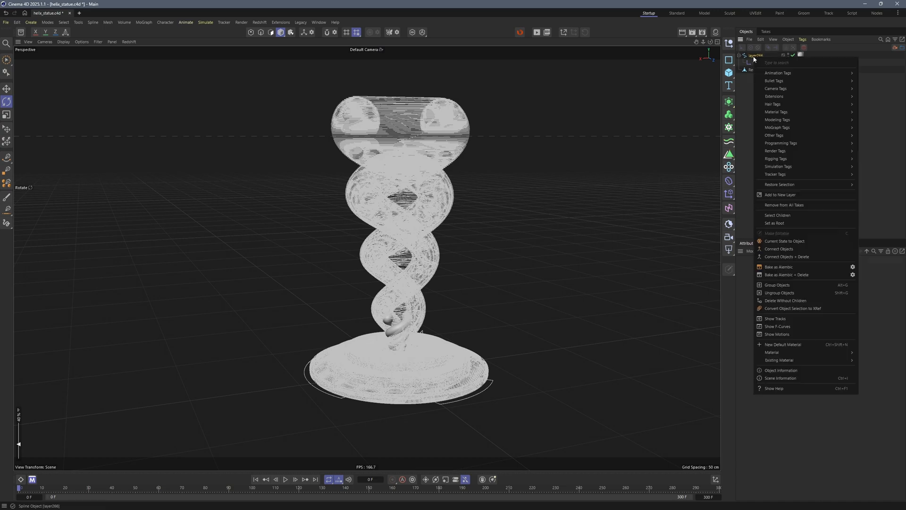
click(784, 241)
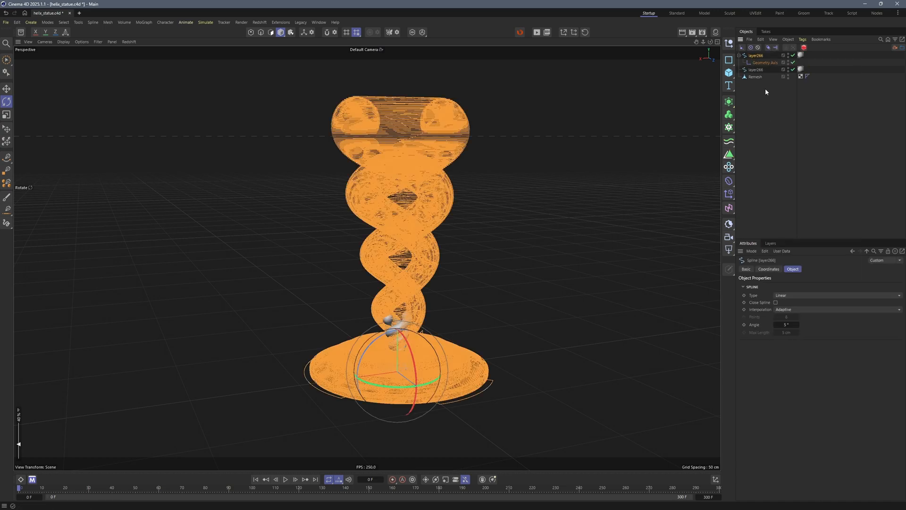
key(Delete)
Rename the baked spline to Spline (original).
double_click(757, 56)
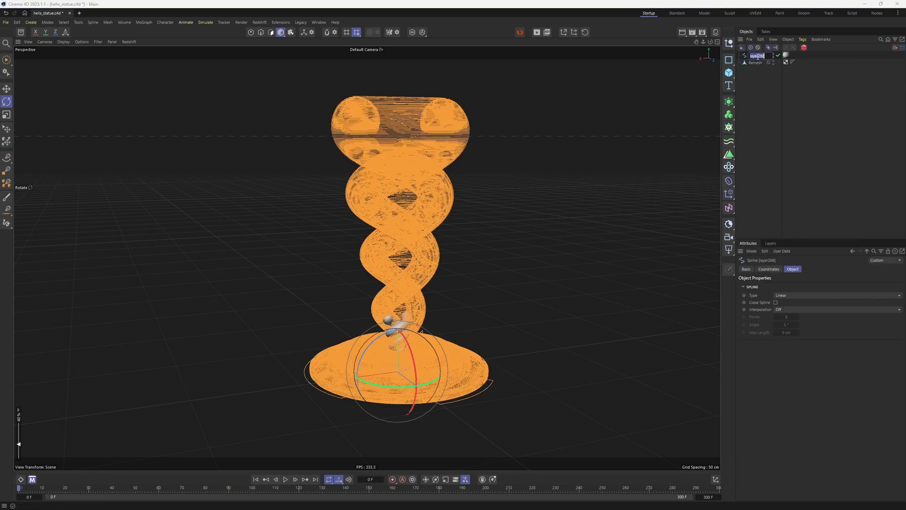
text(Spline (original))
key(Return)
Scale Spline (original) to the size of the Remesh statue and shift it sideways to match in the orthographic views.
key(t)
key(F5)
drag(518, 359, 550, 228)
alt+middle_drag(546, 239, 542, 208)
key(e)
drag(460, 423, 464, 424)
Nudge Spline (original) along Z in the right view so it lines up with the Remesh statue.
key(F3)
scroll(390, 302, up, 5)
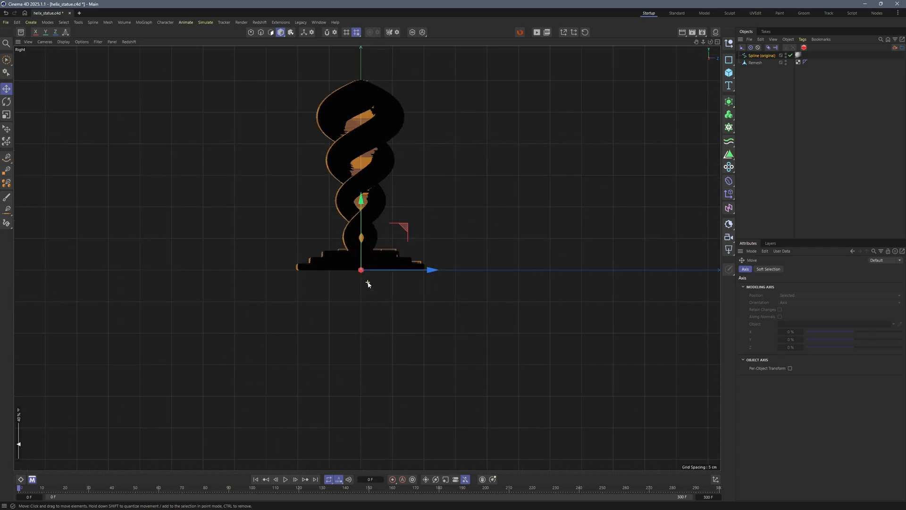
scroll(368, 282, up, 6)
drag(413, 443, 418, 444)
key(F1)
click(798, 84)
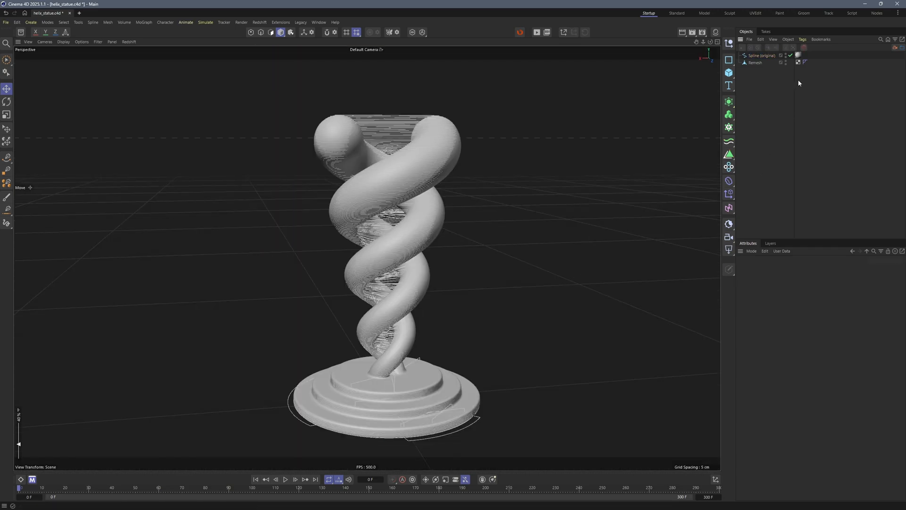
Hide the Remesh object and show Spline (original) in point editing mode.
click(786, 63)
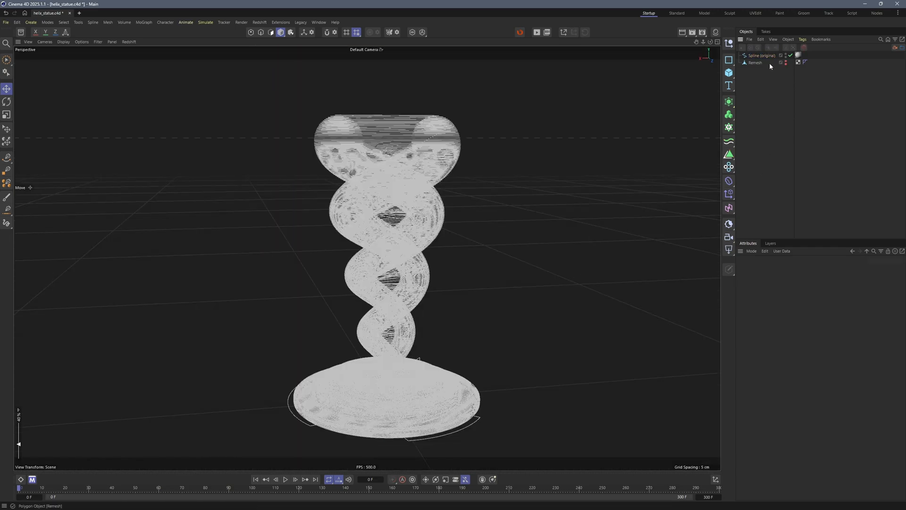
click(760, 56)
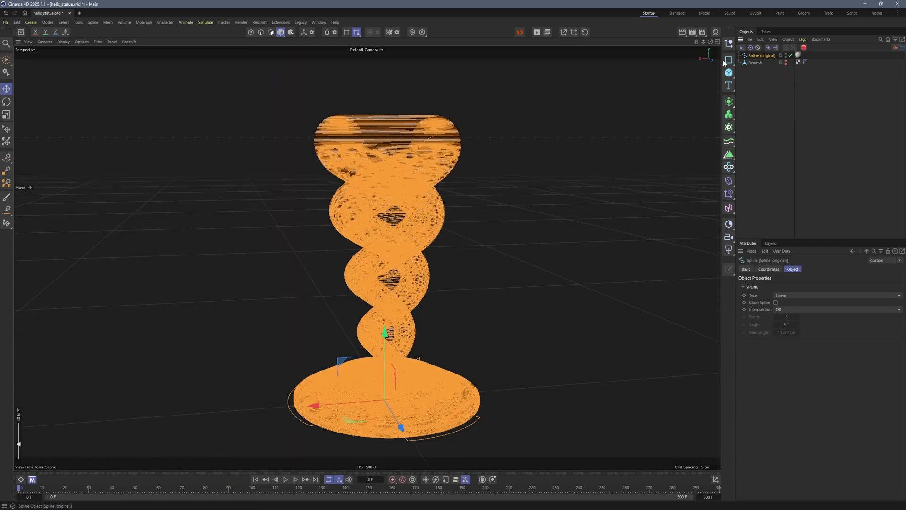
click(251, 32)
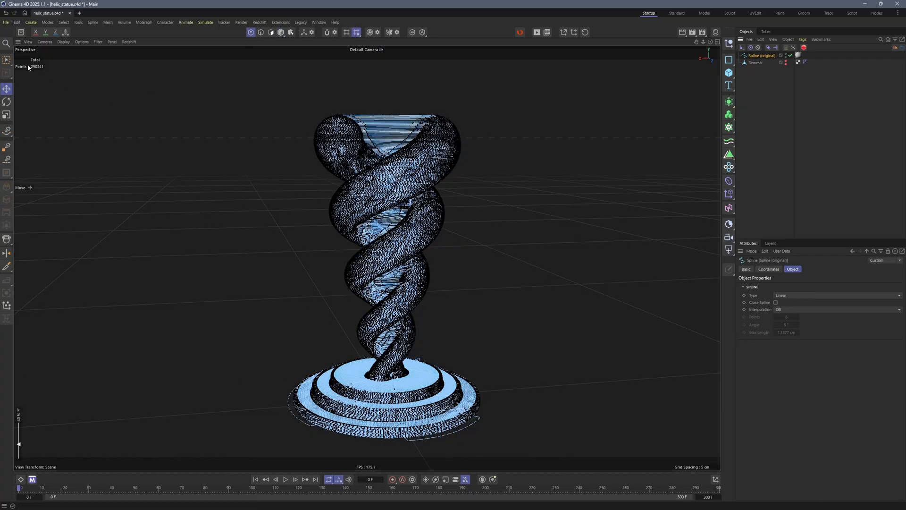
Examine the spline's points close up on a helix arm, selecting individual points along the printed layers.
scroll(486, 121, up, 10)
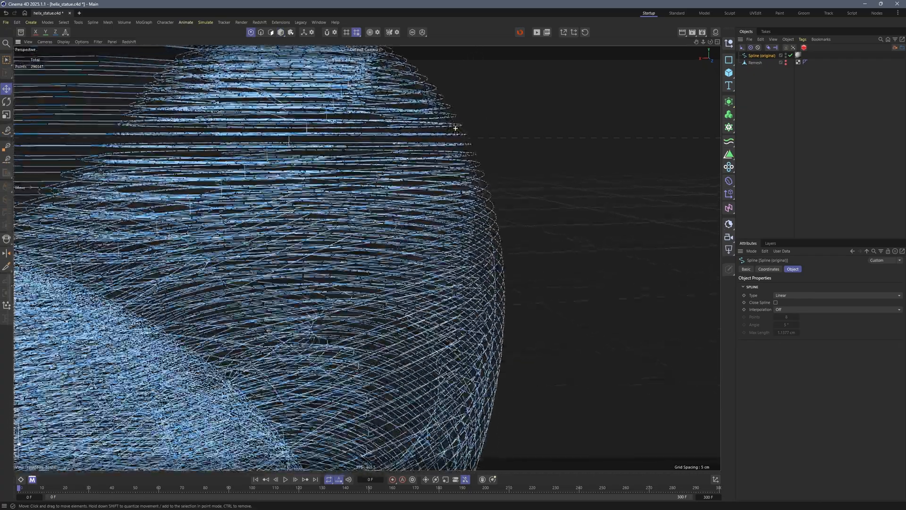
click(491, 173)
drag(453, 127, 456, 105)
alt+drag(493, 172, 497, 169)
click(498, 169)
drag(457, 128, 467, 112)
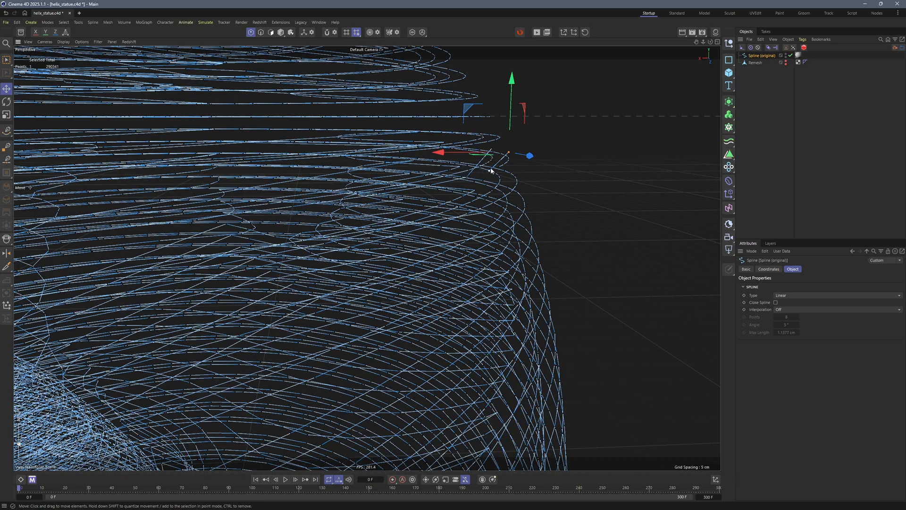
key(ctrl+z)
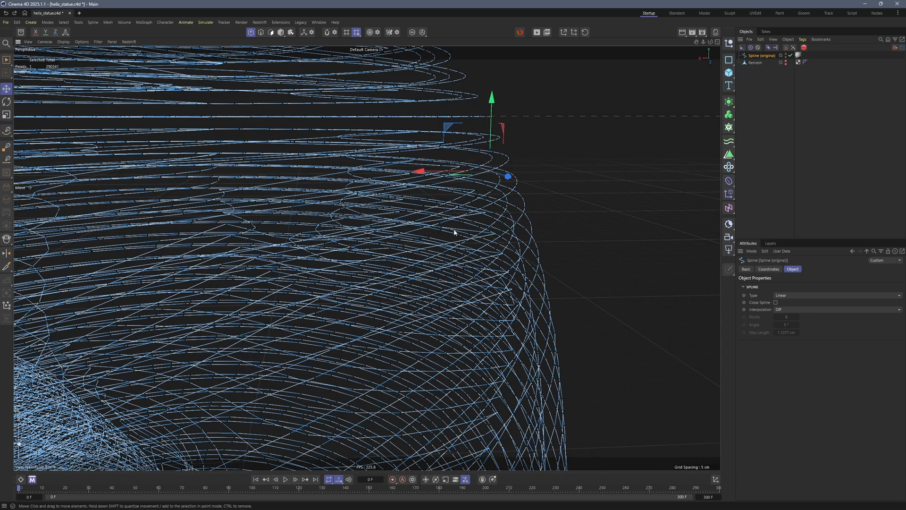
scroll(454, 232, down, 5)
drag(472, 199, 474, 241)
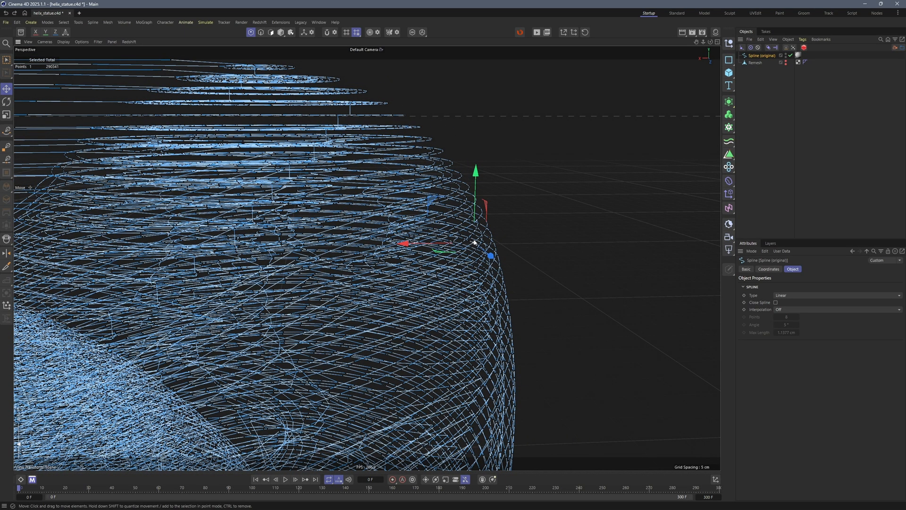
Try to reduce the spline's points by running Optimize on all of them.
key(ctrl+a)
right_click(514, 203)
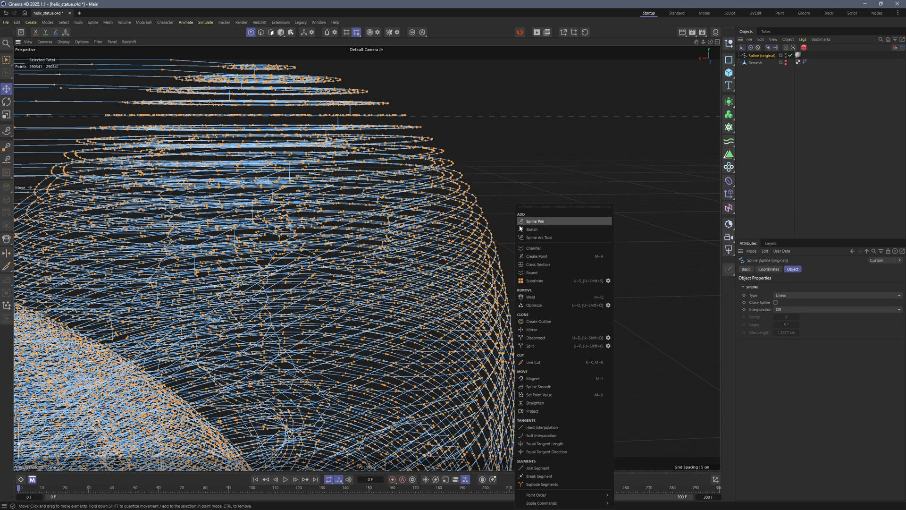
click(542, 306)
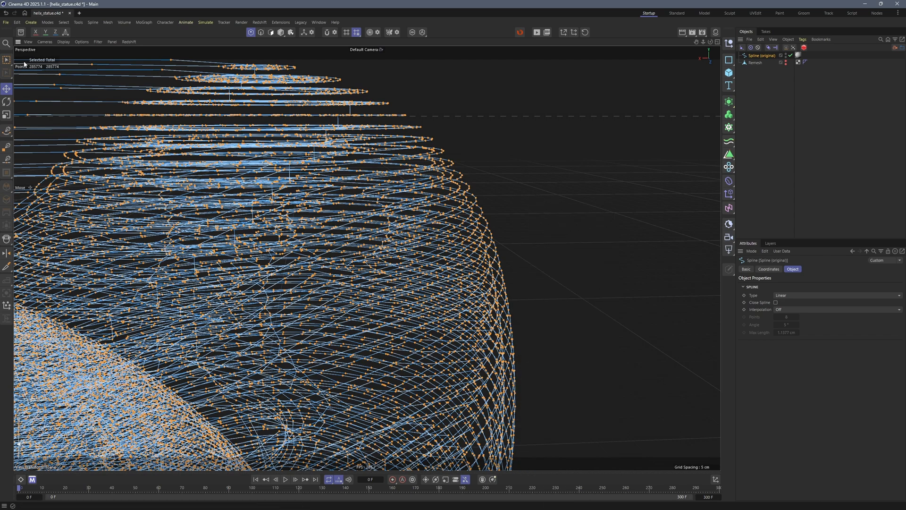
click(729, 127)
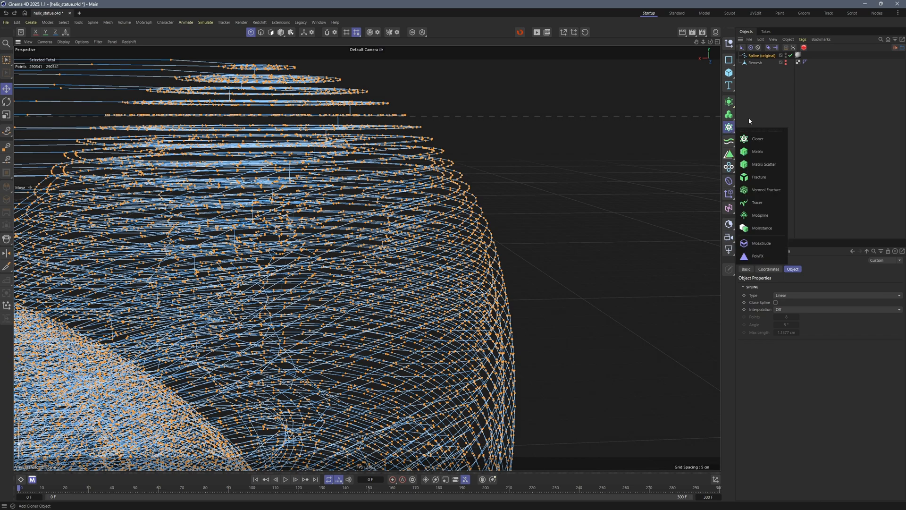
Try to connect all of the spline's segments with Join Segment.
right_click(503, 149)
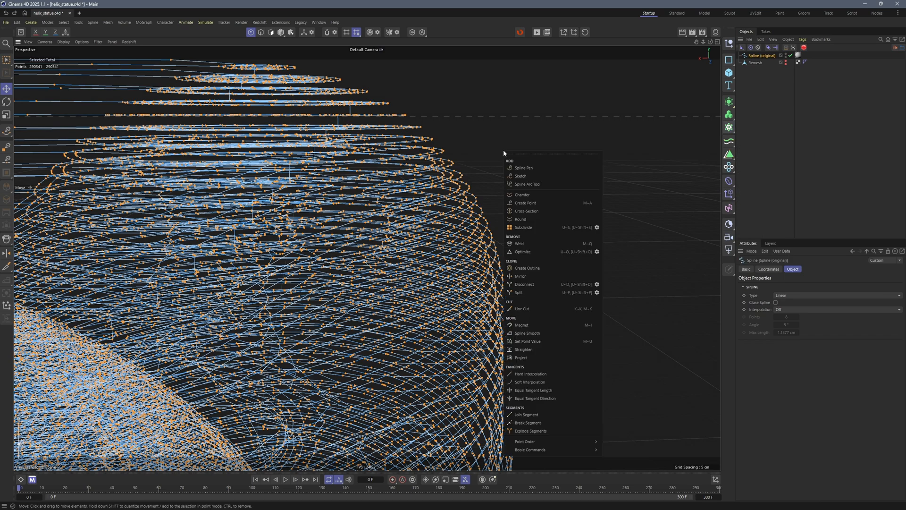
click(534, 414)
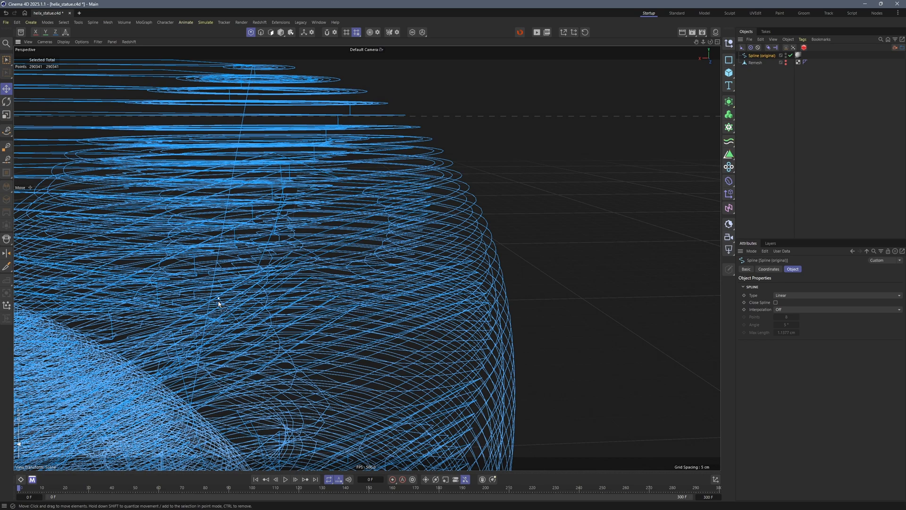
click(729, 102)
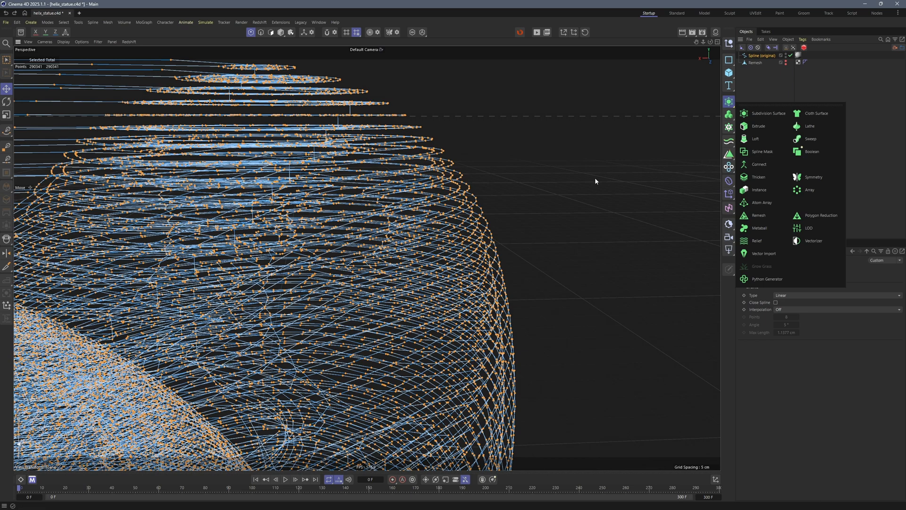
Deselect the spline's points, return to model editing mode and remove the Remesh object.
key(ctrl+shift+a)
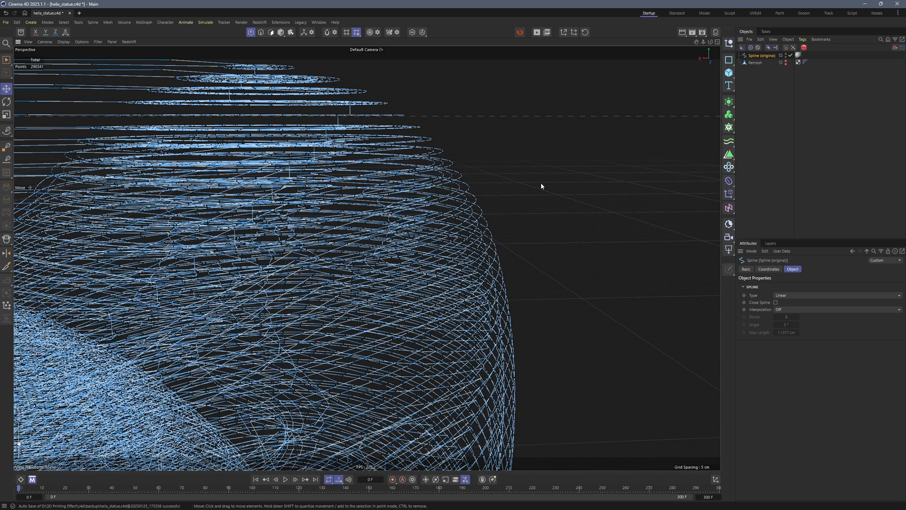
scroll(542, 185, down, 10)
key(ctrl+z)
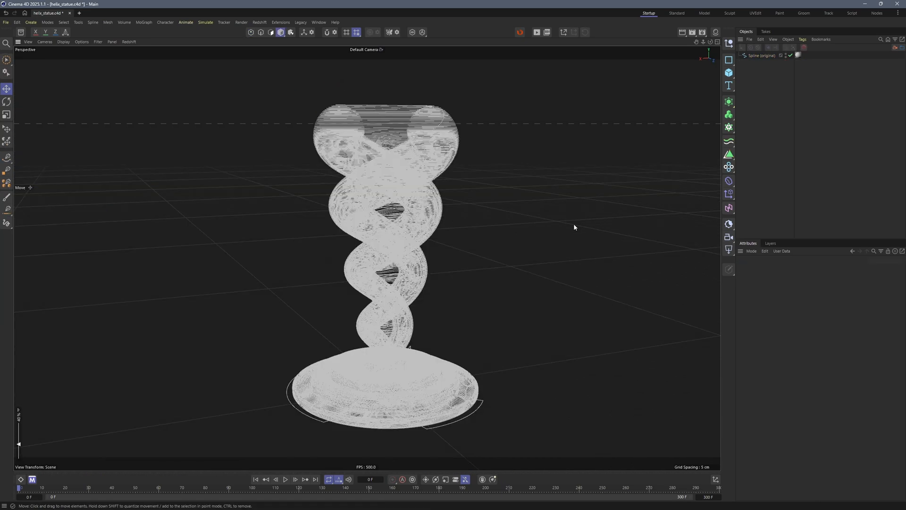
Add a MoSpline object and place it below Spline (original) in the object hierarchy.
click(728, 127)
click(762, 194)
drag(757, 60, 758, 68)
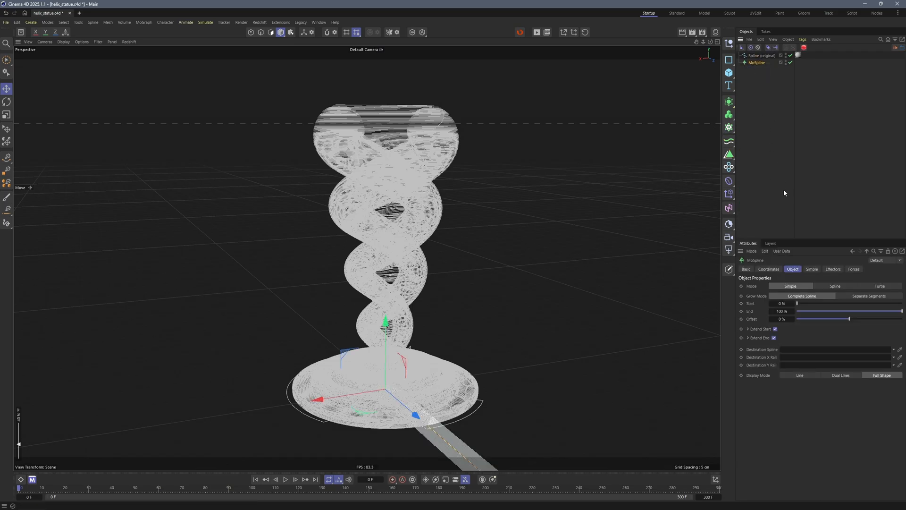
Set the MoSpline to Spline mode with Line display, link Spline (original) as its source and hide that source spline.
click(832, 287)
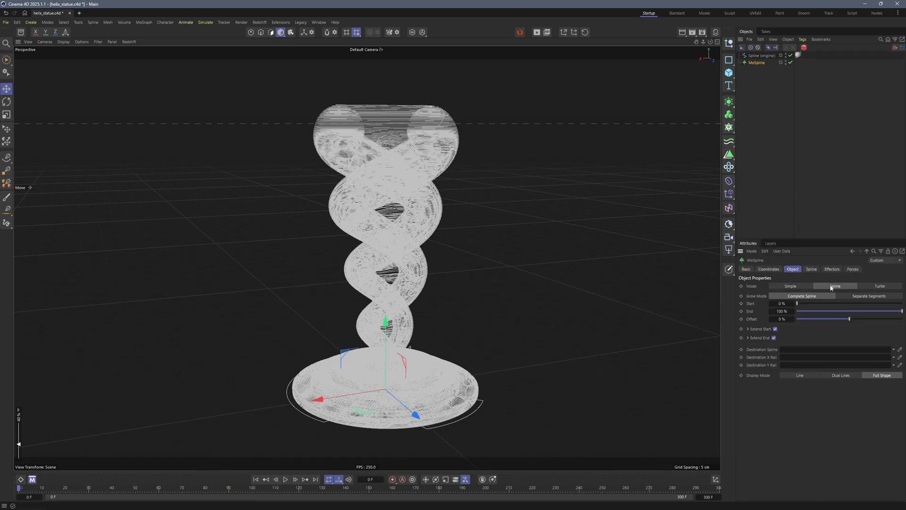
click(798, 375)
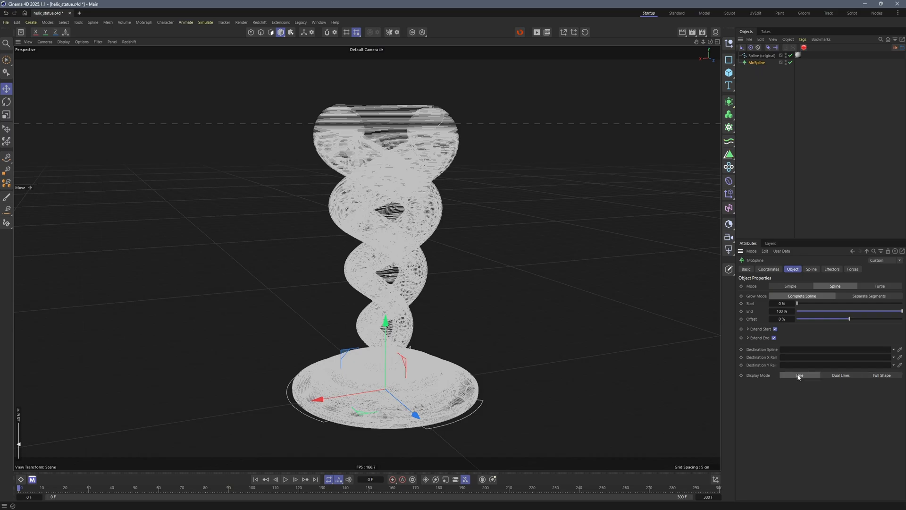
click(812, 270)
drag(795, 292, 794, 295)
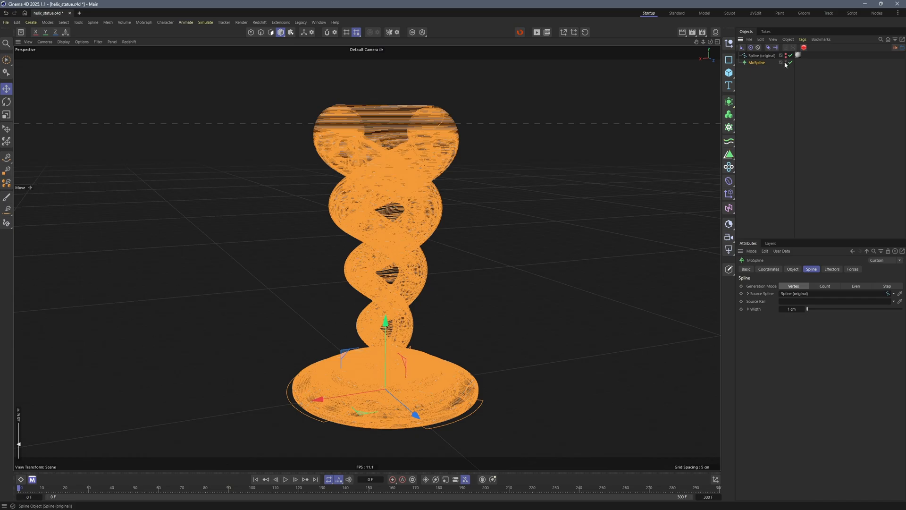
Raise the MoSpline's Start to 93.61 % to find the point where the statue's top is complete.
click(795, 269)
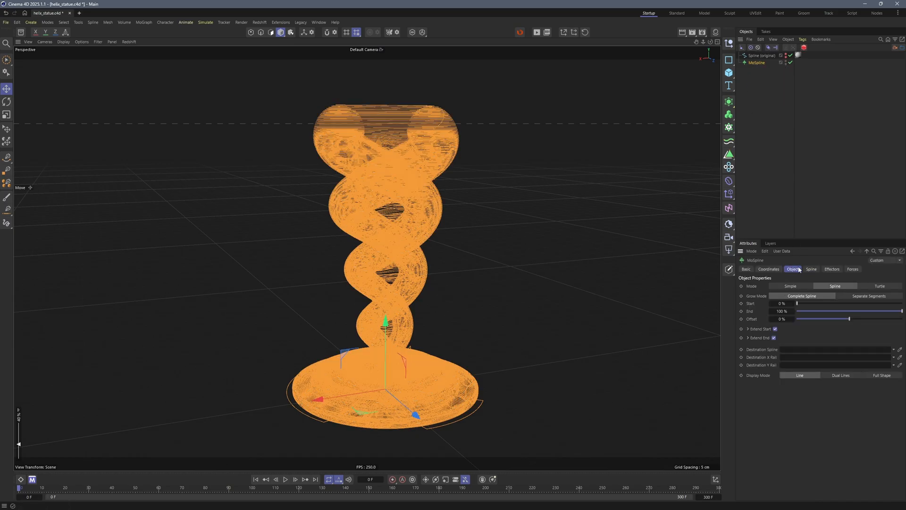
mouse_move(900, 315)
mouse_down()
mouse_move(799, 322)
mouse_move(818, 310)
mouse_move(903, 313)
mouse_up()
drag(800, 304, 891, 304)
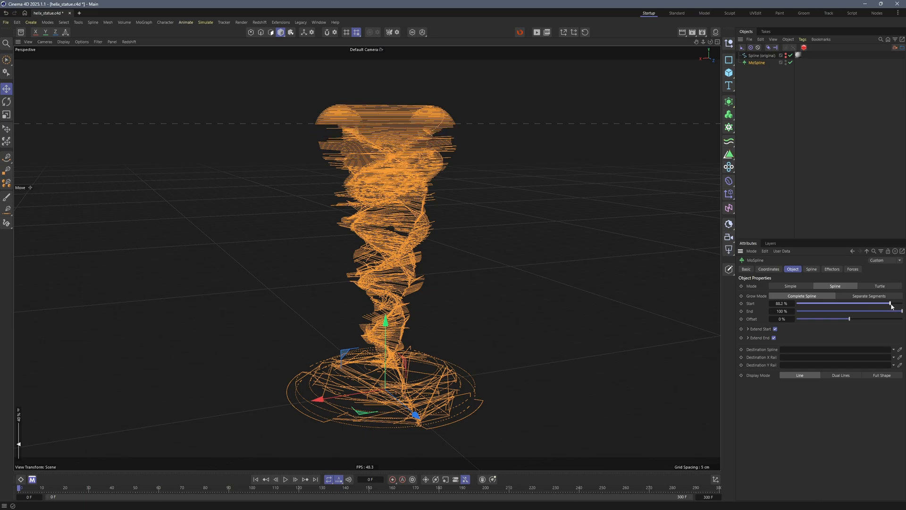
scroll(468, 204, up, 5)
scroll(469, 204, up, 2)
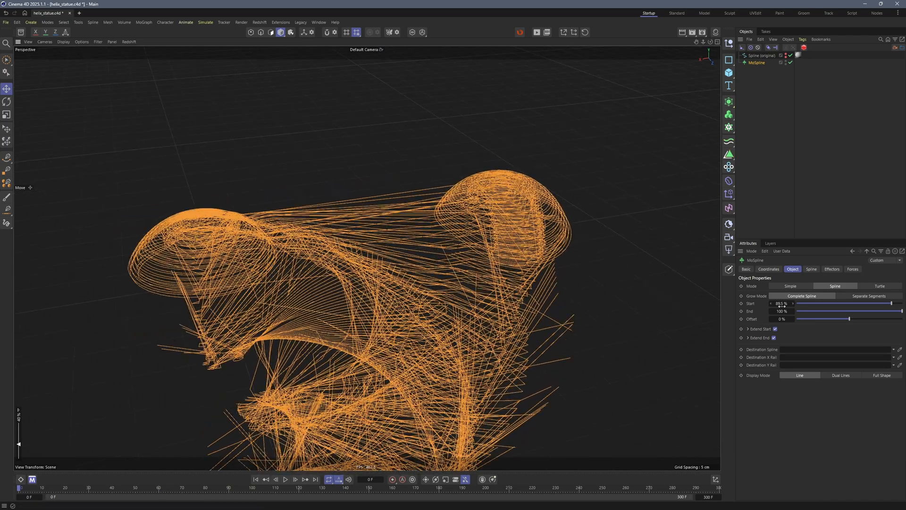
drag(780, 304, 791, 304)
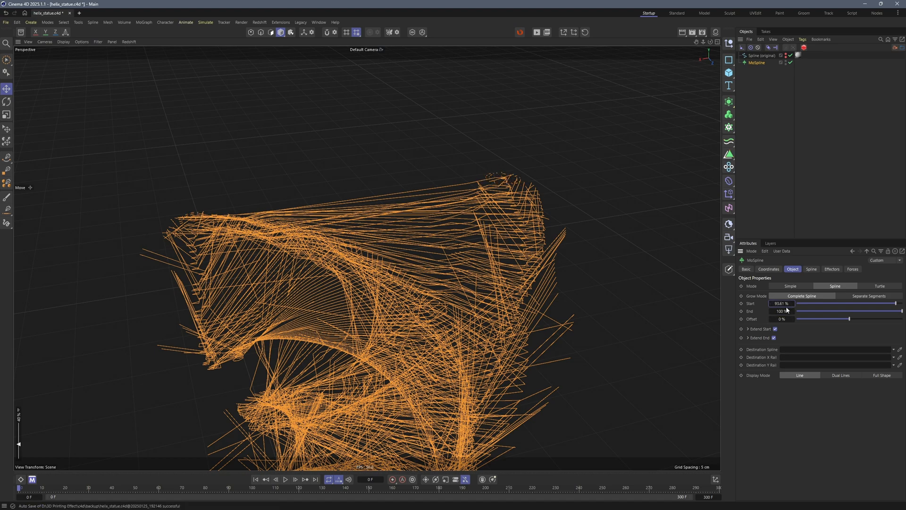
mouse_move(414, 259)
alt+mouse_down()
mouse_move(404, 268)
mouse_move(431, 262)
alt+mouse_up()
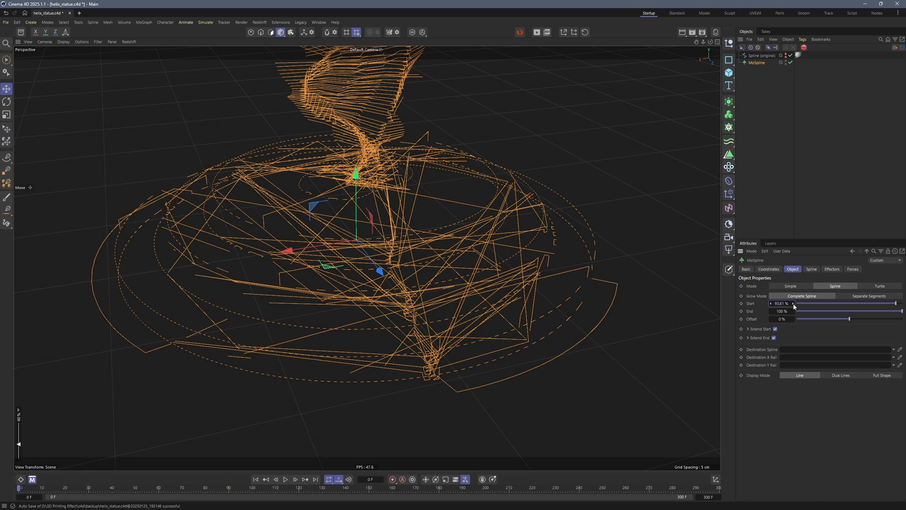
alt+drag(573, 285, 391, 266)
scroll(392, 265, up, 5)
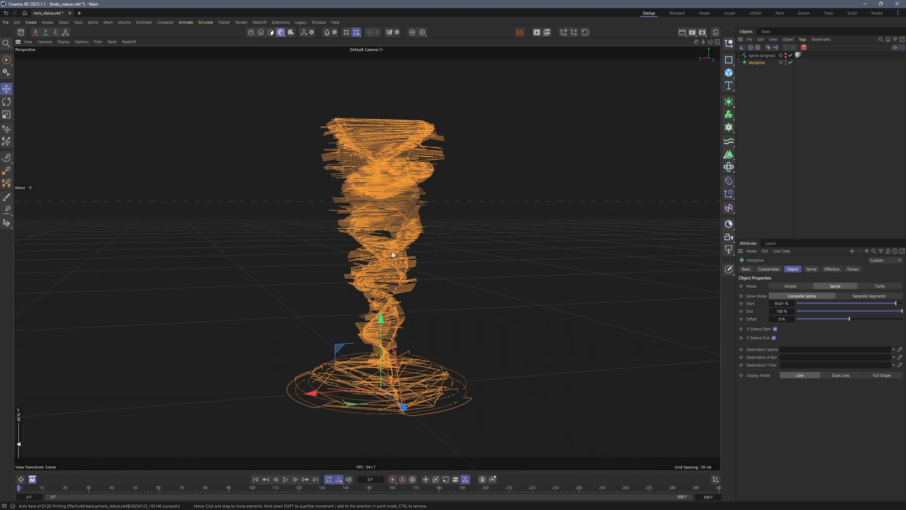
Add an Annotation tag to the MoSpline.
right_click(750, 63)
text(ann)
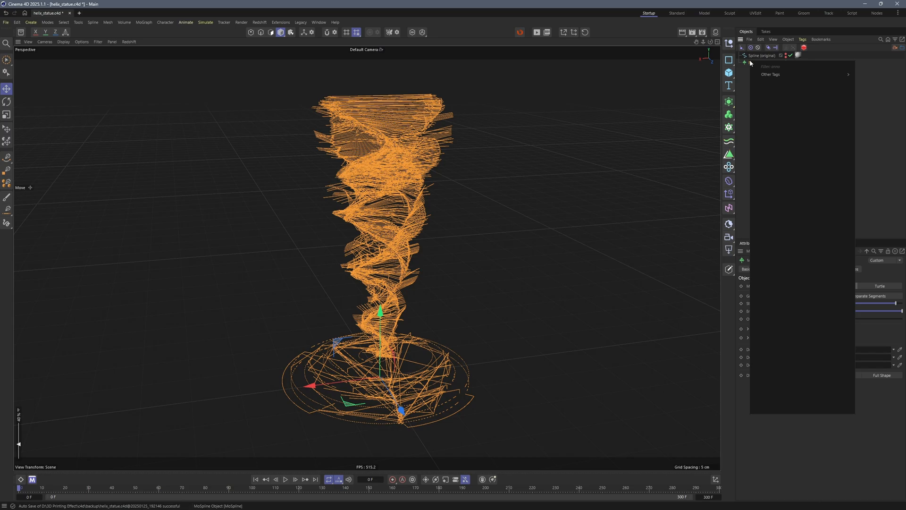
text(o)
mouse_move(794, 74)
click(871, 77)
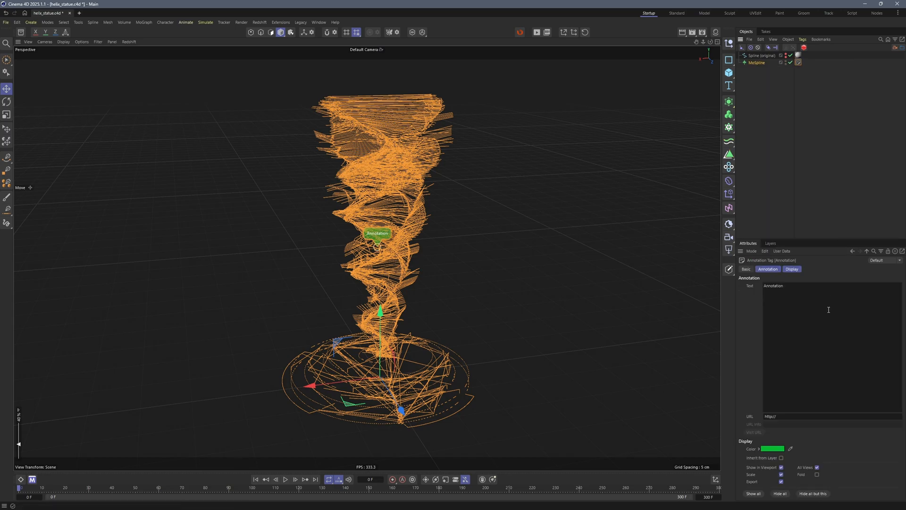
Hide the annotation in the viewport and set its text to "End - 93.61 %".
click(781, 467)
click(793, 347)
double_click(776, 287)
text(End - 93.61 %)
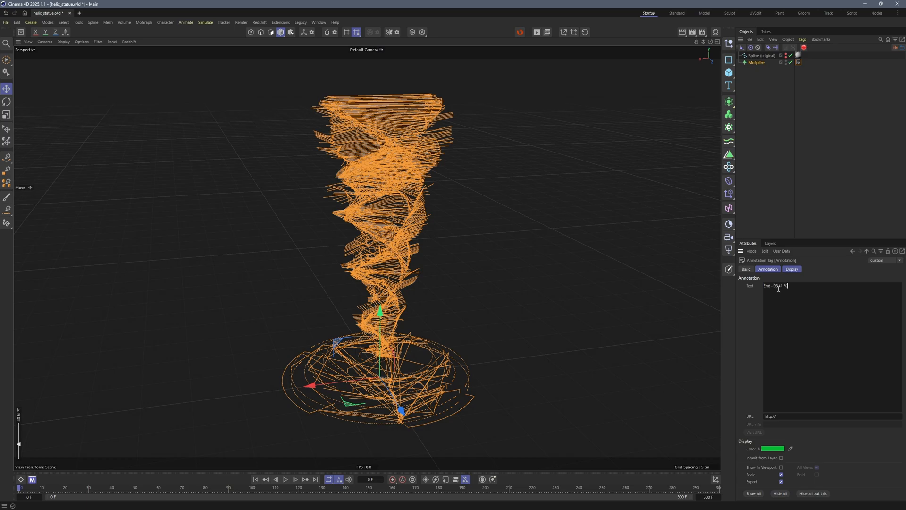
Set the MoSpline's Start back to 0 % and its End to 93.61 % to cut off the unwanted final part.
click(757, 62)
drag(873, 303, 787, 307)
click(787, 311)
text(93.61 %)
key(Return)
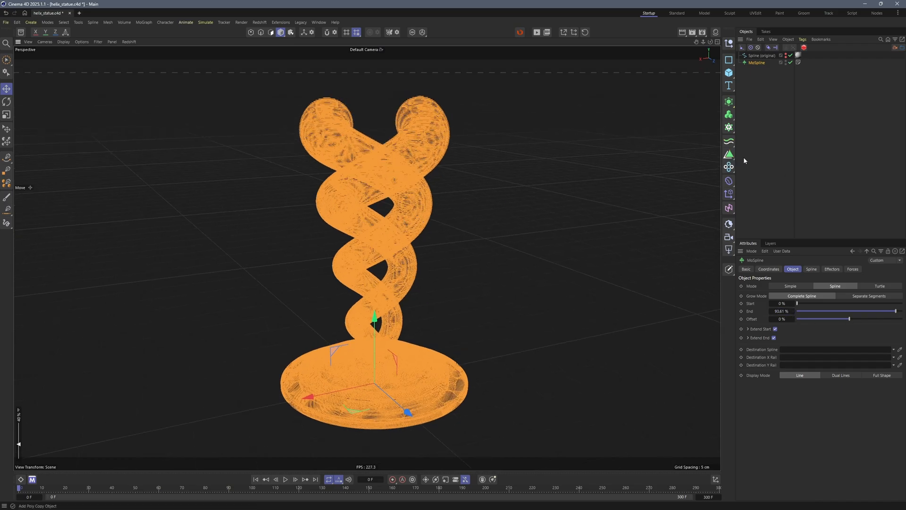
click(425, 195)
alt+drag(425, 195, 378, 191)
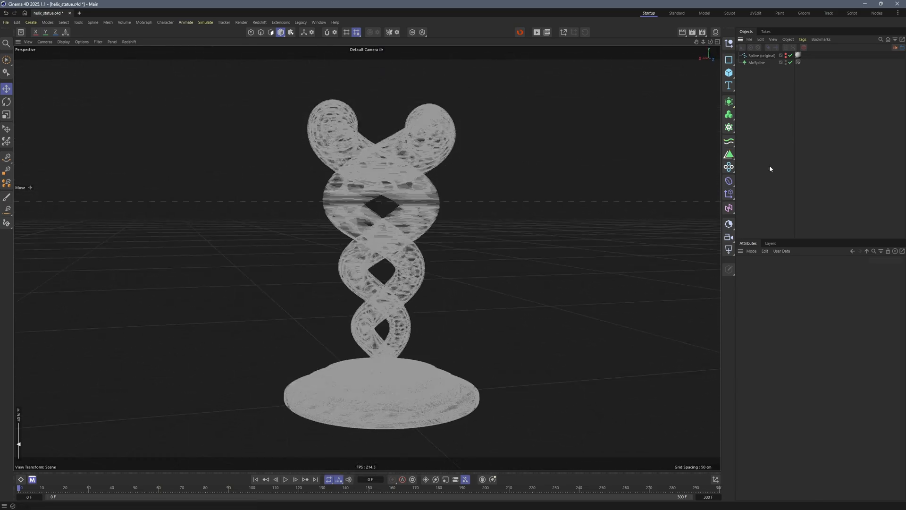
Lower the MoSpline's End to 3.2 % so that only the statue's base is drawn.
click(757, 63)
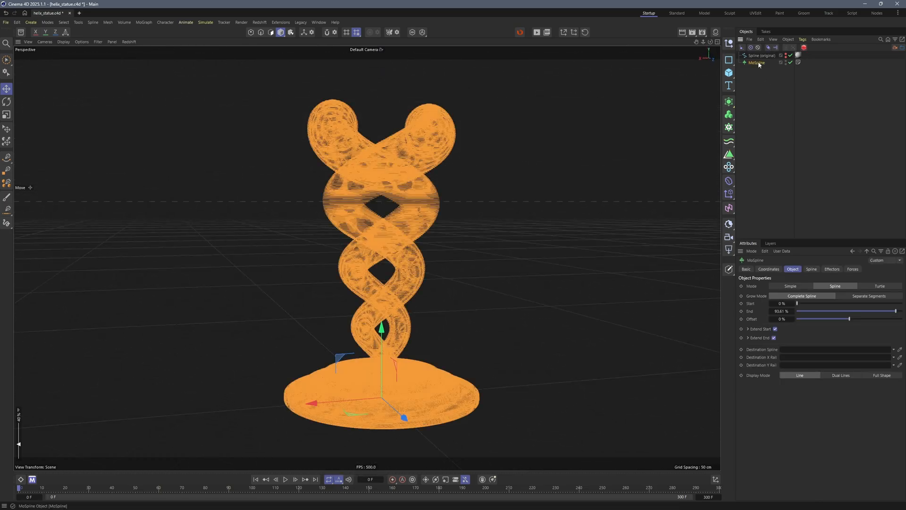
drag(800, 311, 799, 311)
scroll(413, 325, up, 5)
alt+drag(413, 326, 433, 211)
Try to give the toolpath thickness with a Sweep object containing a Circle profile and the MoSpline.
click(785, 114)
click(728, 114)
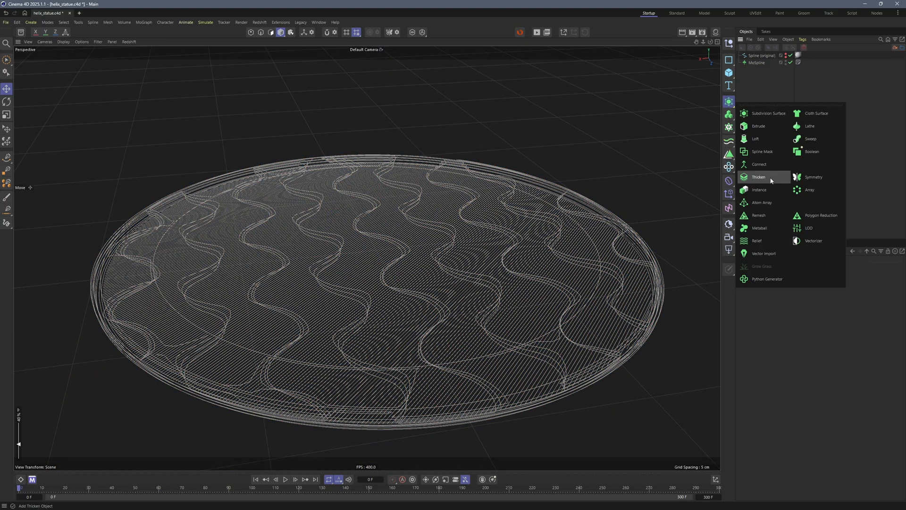
click(816, 139)
click(729, 59)
click(792, 67)
drag(756, 75, 757, 77)
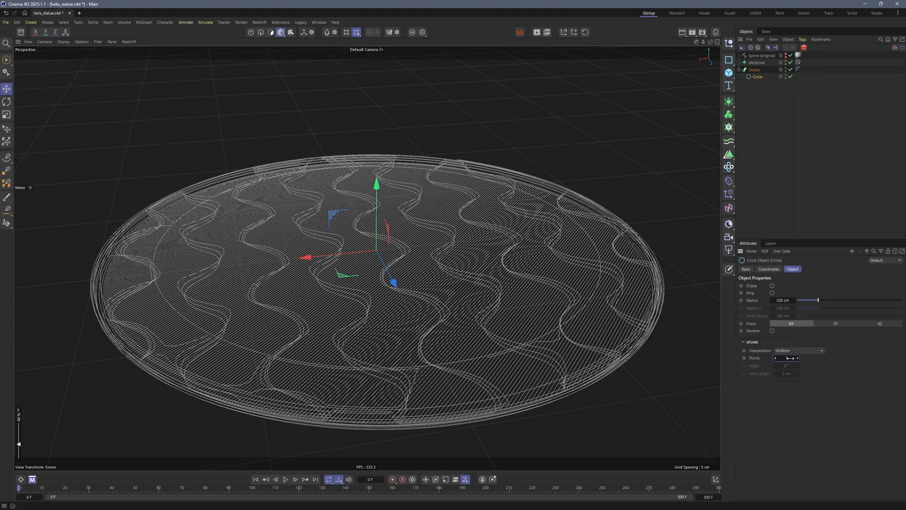
drag(765, 63, 764, 80)
Check the swept tubes up close and discard the Sweep with its Circle, keeping the MoSpline.
scroll(514, 278, up, 15)
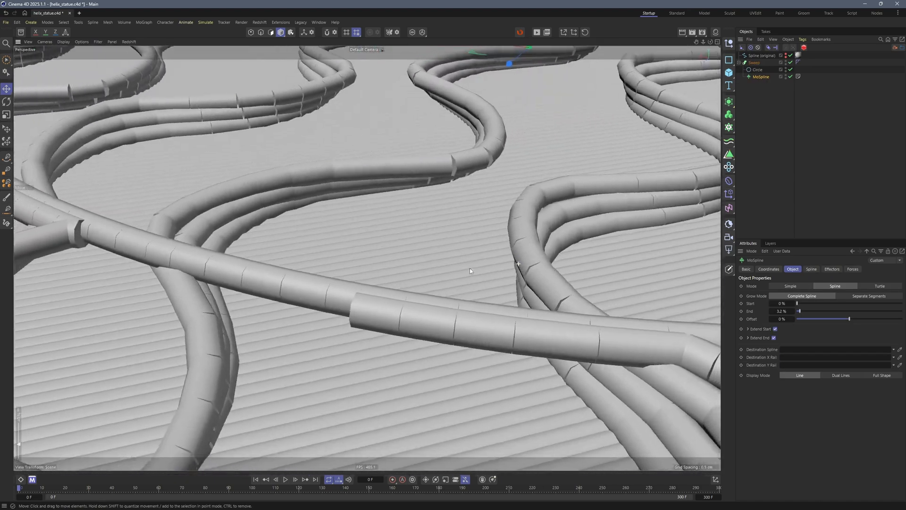
alt+drag(470, 271, 561, 269)
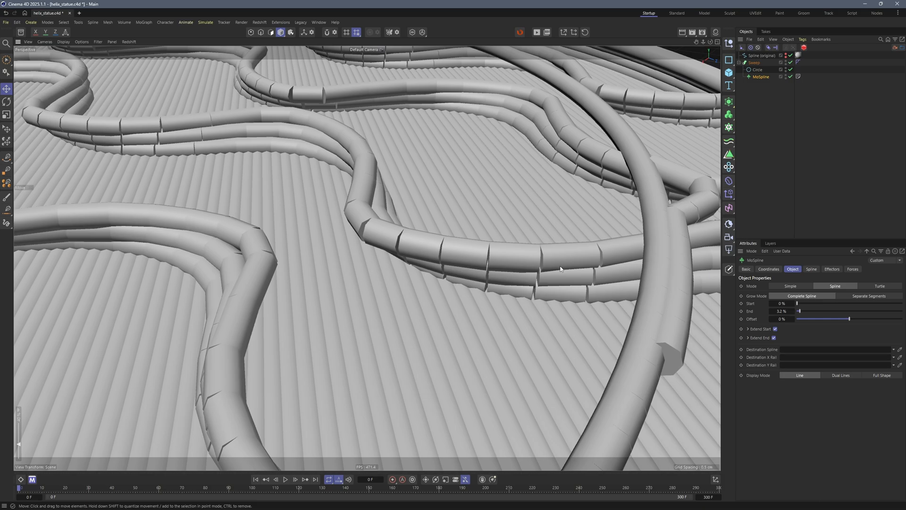
scroll(539, 265, up, 5)
alt+drag(544, 239, 598, 236)
scroll(602, 234, down, 15)
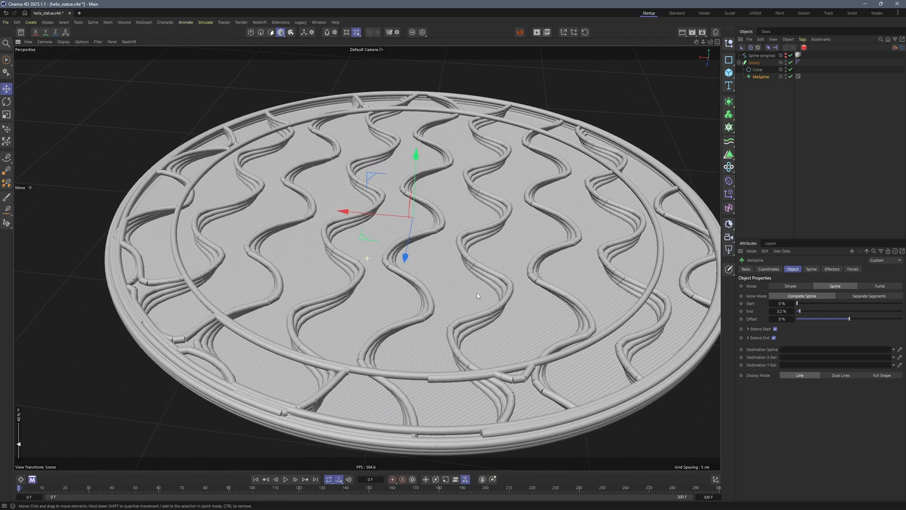
alt+drag(477, 292, 477, 257)
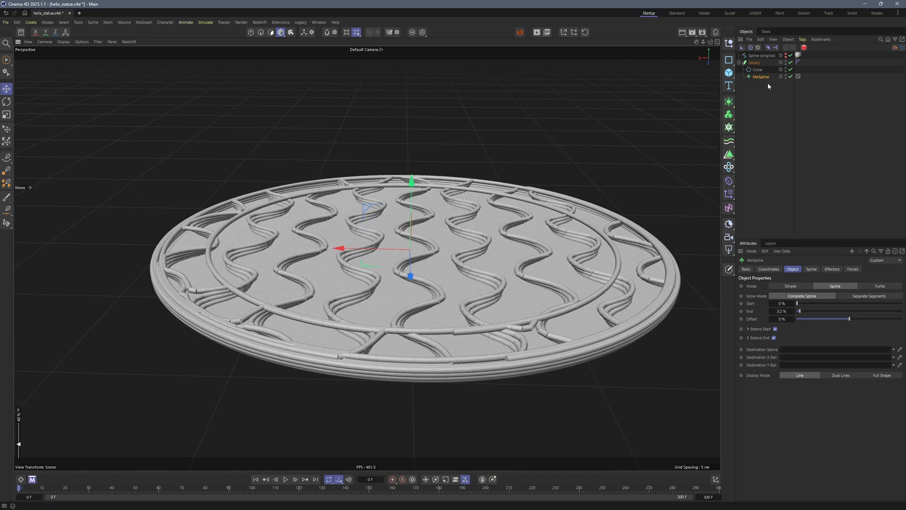
click(755, 62)
key(Delete)
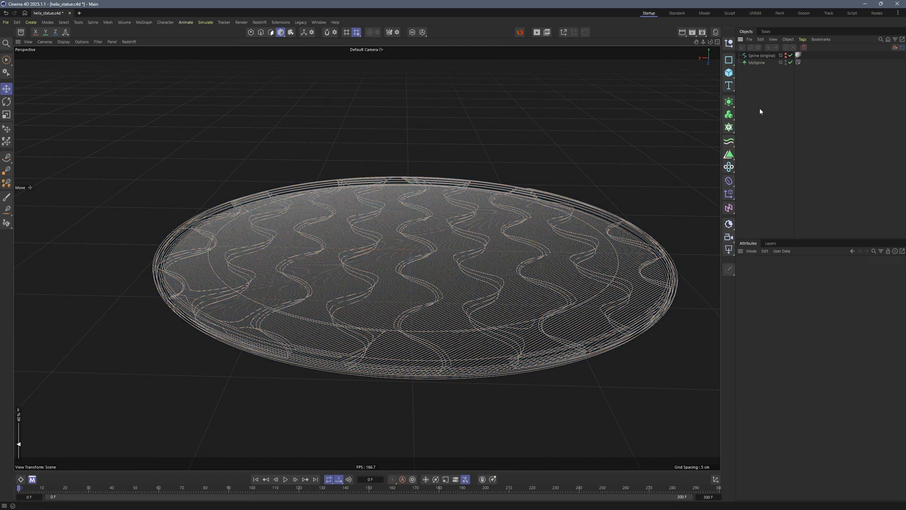
Add an Extrude object and make the MoSpline its child.
click(729, 102)
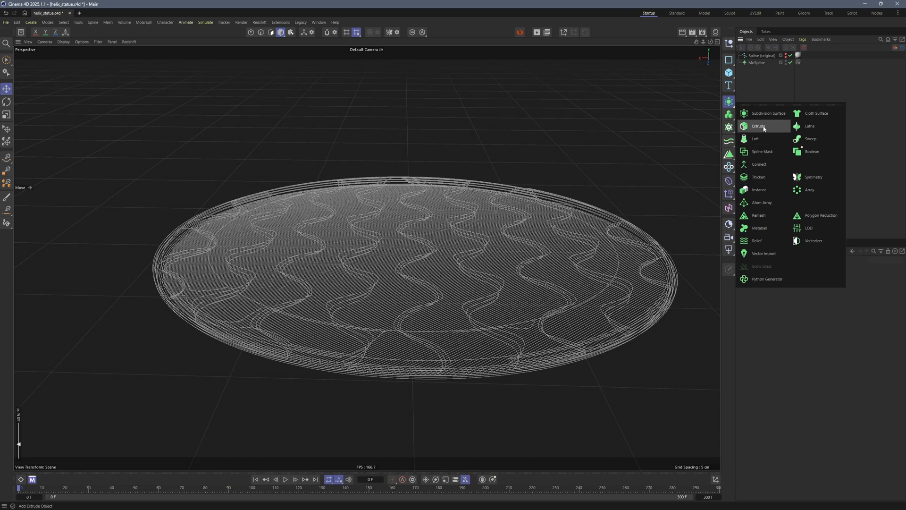
click(765, 128)
drag(757, 70, 758, 65)
Set the Extrude's direction to Y and its offset to 1 cm.
click(755, 62)
click(796, 286)
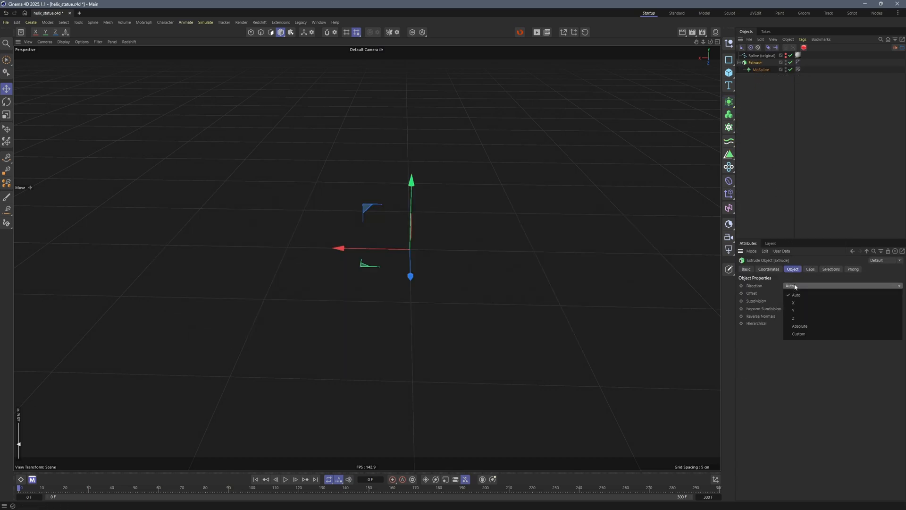
click(793, 310)
click(794, 293)
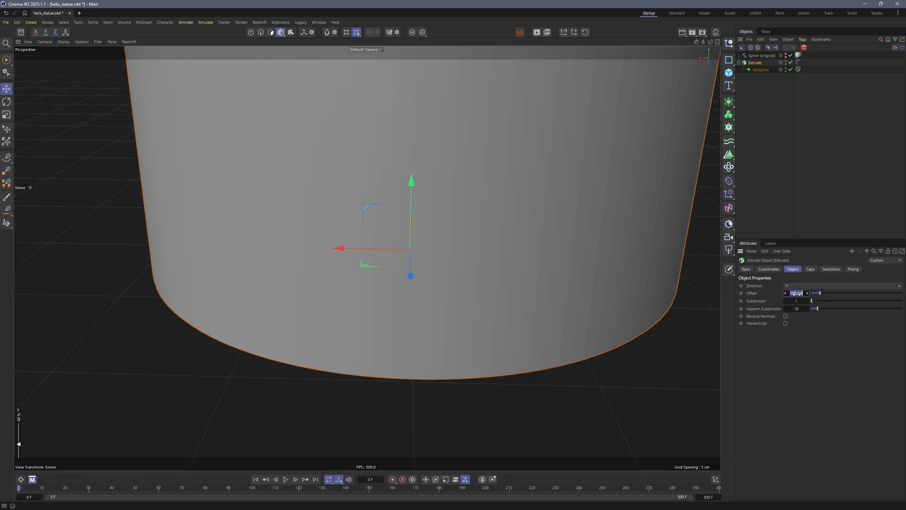
text(1)
key(Return)
Compare the extrusion height with the bare spline's layer spacing in the front view by disabling and re-enabling the Extrude.
scroll(474, 329, up, 5)
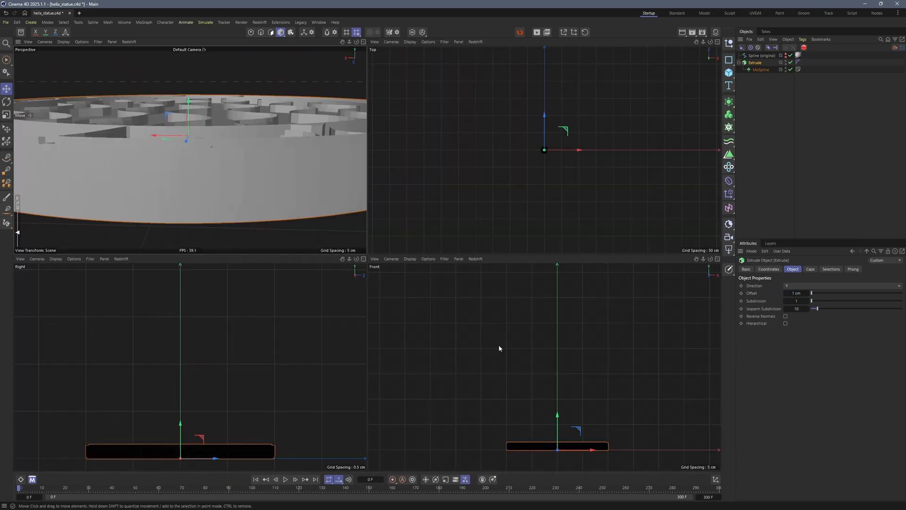
middle_click(540, 447)
alt+middle_drag(389, 403, 417, 360)
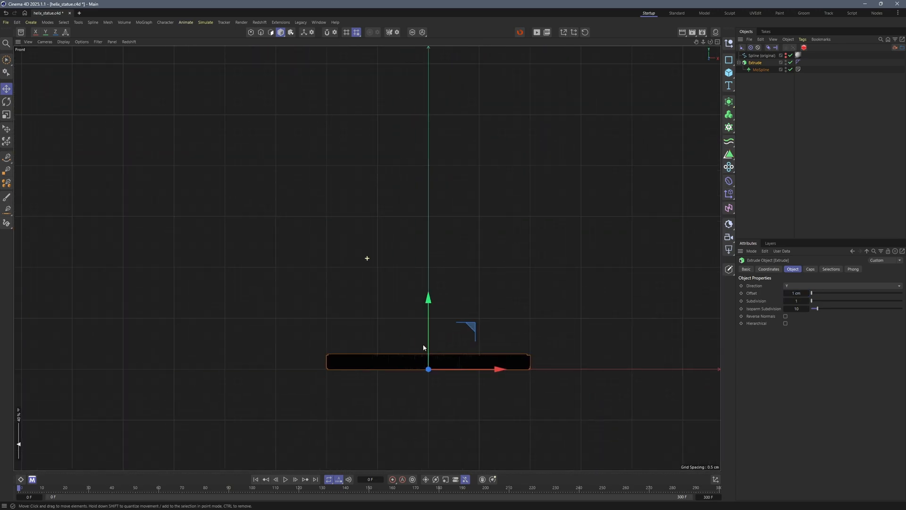
alt+right_drag(417, 360, 509, 349)
click(790, 63)
scroll(212, 359, up, 3)
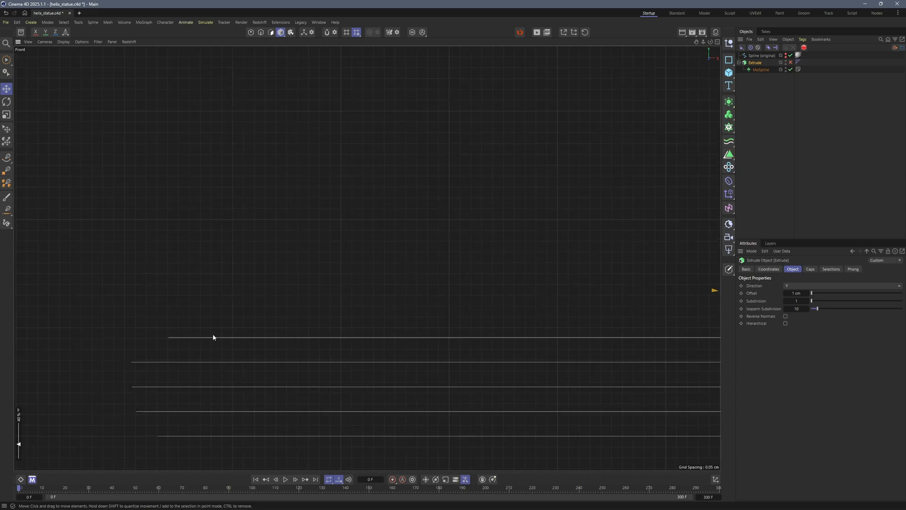
click(791, 63)
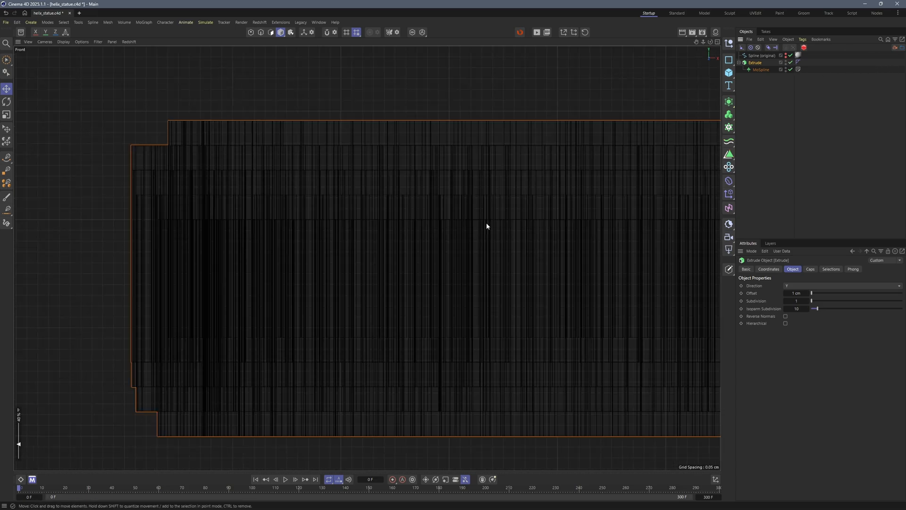
Reduce the Extrude's offset to 0.1 cm and adjust it to 0.11 cm to narrow the gaps between layers.
alt+middle_drag(548, 194, 588, 153)
click(802, 293)
text(0.1)
key(Return)
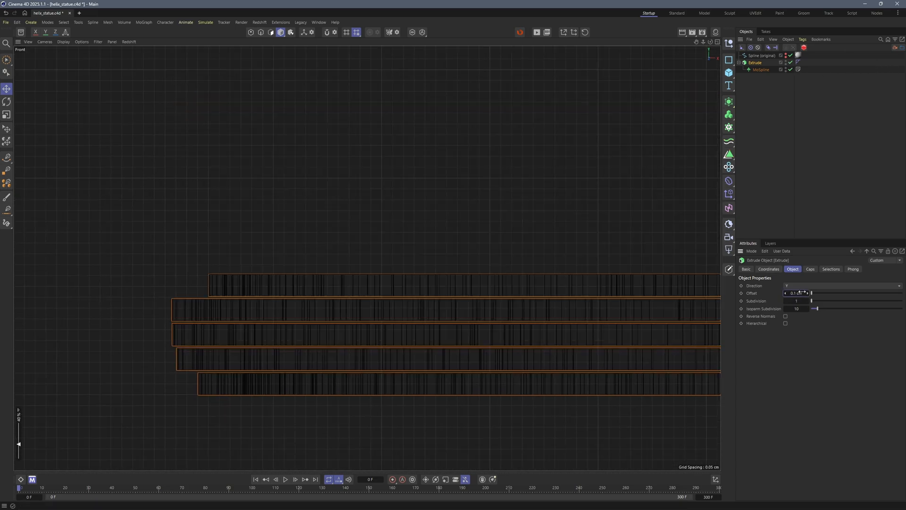
scroll(222, 302, up, 3)
click(799, 292)
click(796, 293)
text(1)
key(Return)
scroll(235, 340, up, 5)
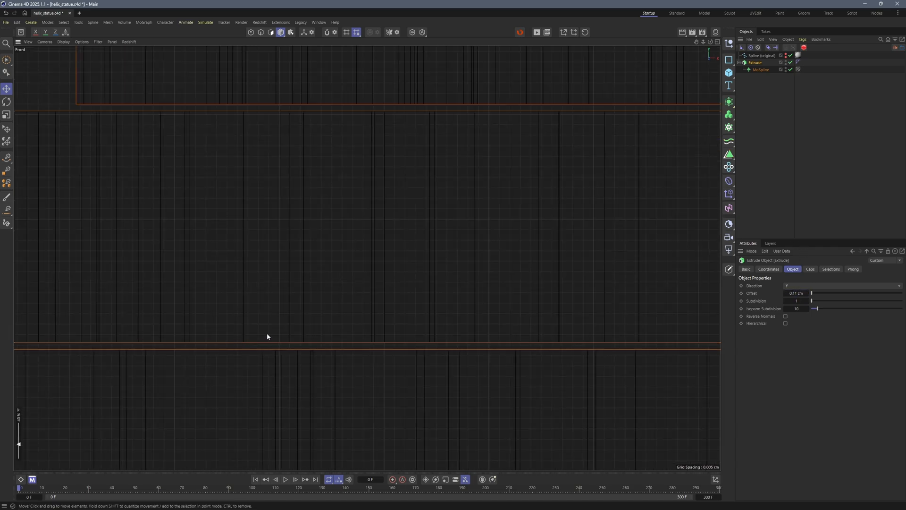
Try an Extrude offset of 0.115 cm, fine-tune it to 0.113 cm and return to the perspective view.
click(801, 293)
click(797, 293)
text(5)
key(Return)
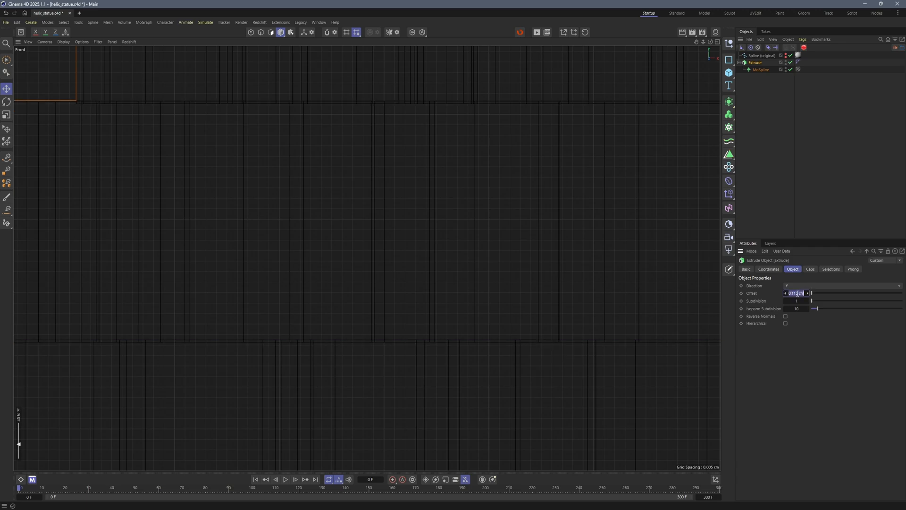
drag(805, 293, 805, 293)
middle_click(492, 228)
middle_click(295, 228)
alt+drag(295, 229, 397, 248)
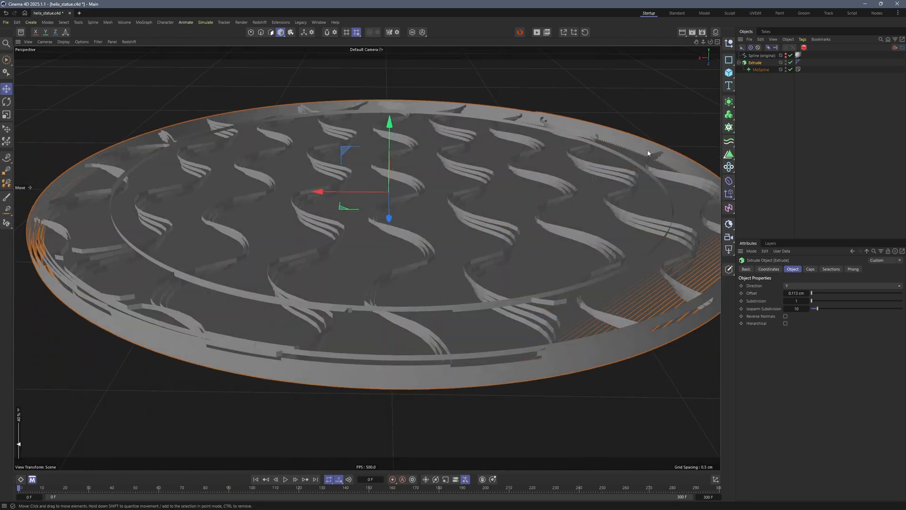
Add a Connect object to the scene.
click(766, 118)
click(728, 101)
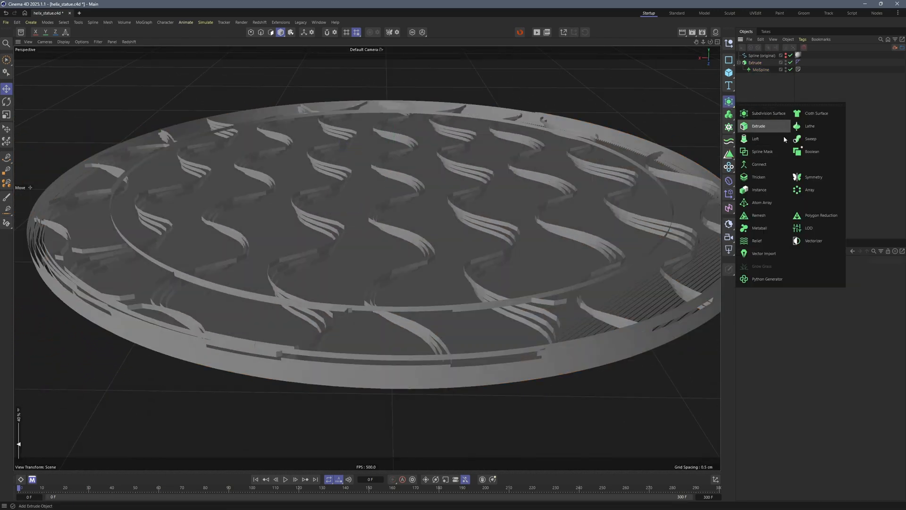
click(766, 165)
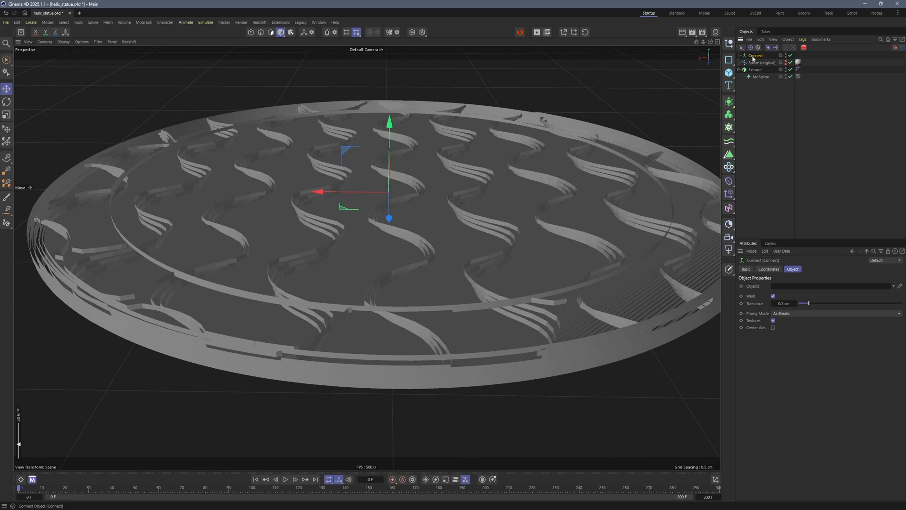
Set the Connect object's weld tolerance to 0.0001 cm and make the Extrude its child.
click(782, 304)
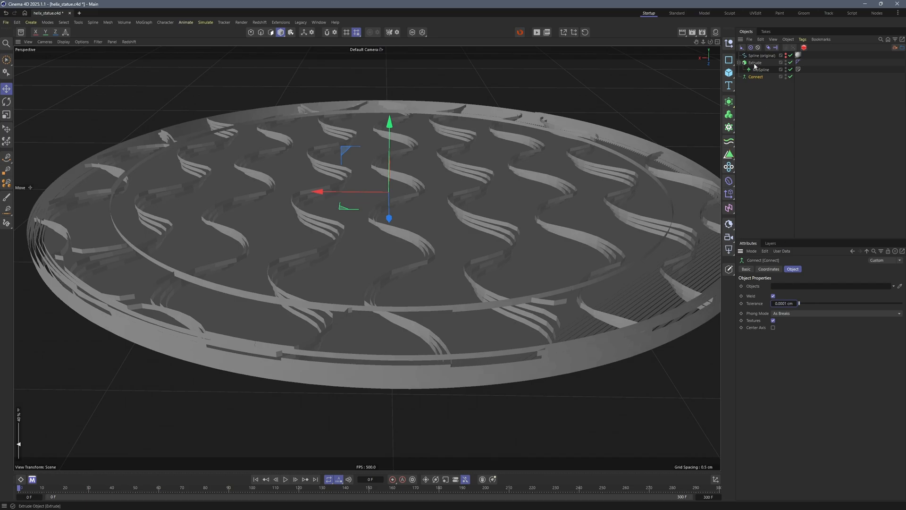
drag(755, 63, 754, 78)
scroll(307, 296, up, 2)
alt+drag(308, 297, 405, 269)
alt+drag(392, 235, 448, 239)
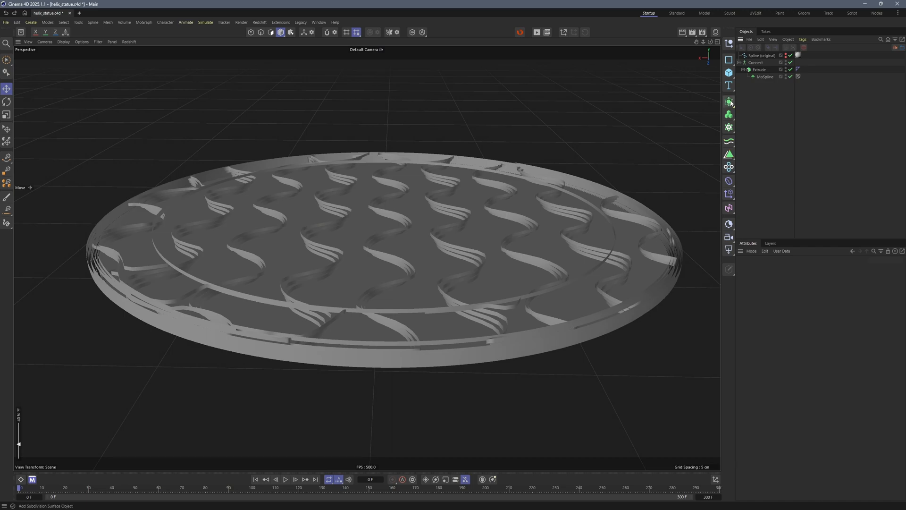
Add a Thicken generator, place the Connect object inside it and set its thickness to 0.1 cm.
click(729, 102)
click(760, 178)
drag(755, 55, 757, 61)
double_click(795, 296)
text(0.1)
key(Return)
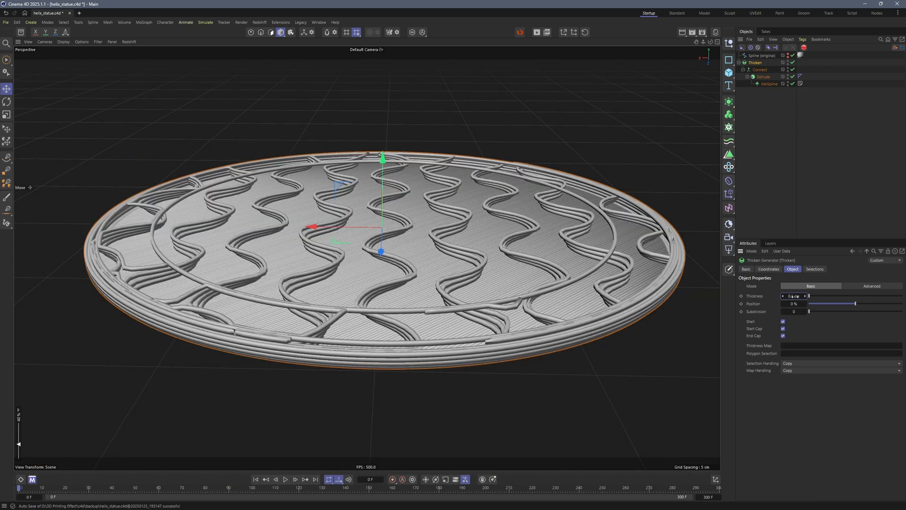
Fine-tune the Thicken generator's thickness to 0.085 cm while checking the gaps between neighbouring print lines up close.
scroll(448, 371, up, 10)
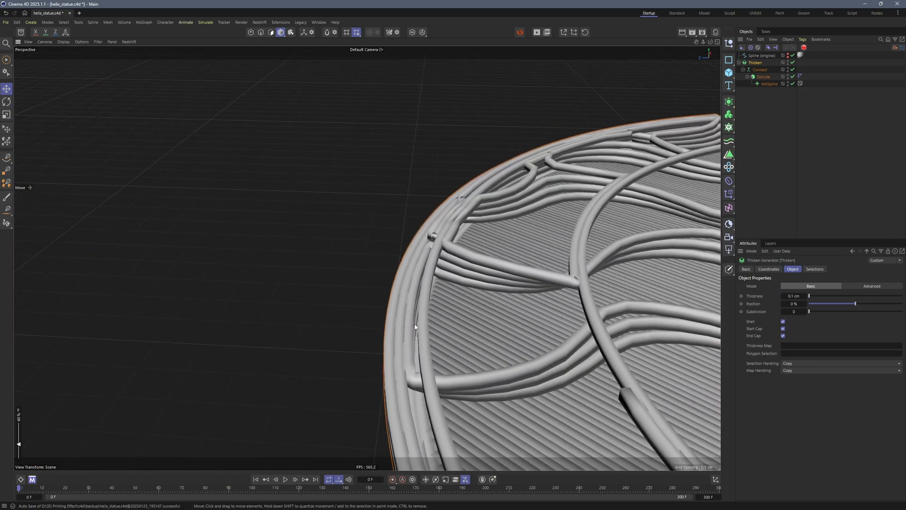
scroll(416, 325, up, 8)
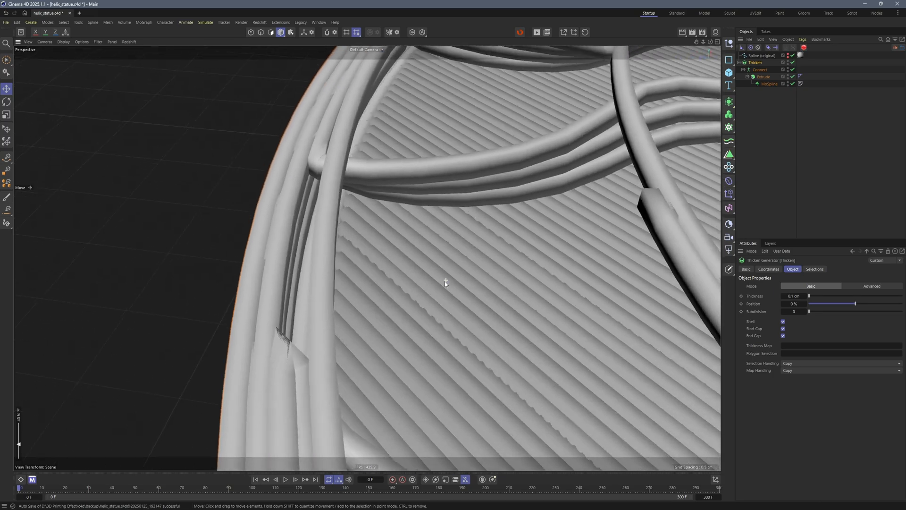
scroll(386, 266, up, 5)
click(803, 295)
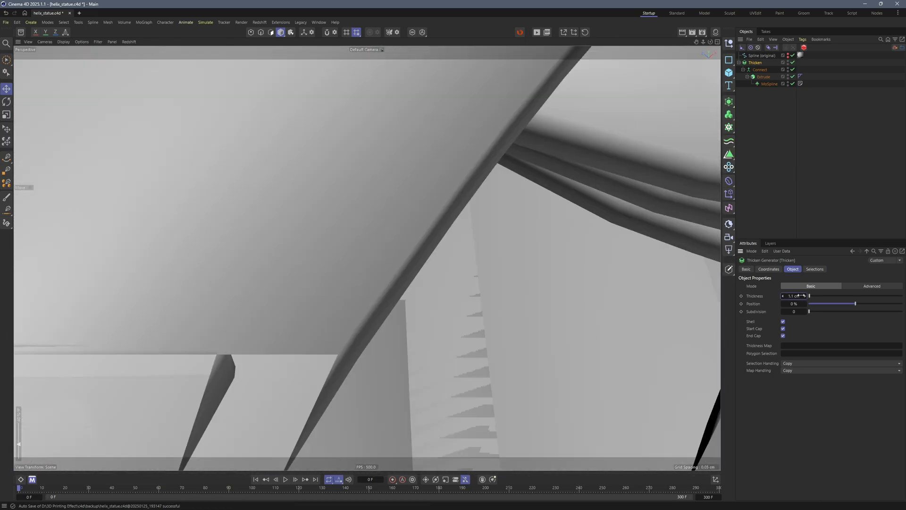
click(784, 296)
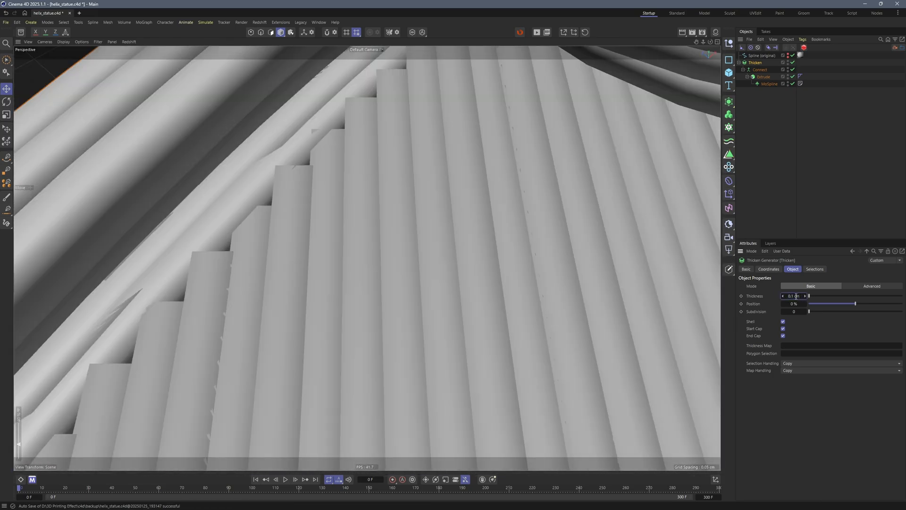
text(9)
key(Return)
click(794, 296)
key(BackSpace)
text(5)
key(Return)
click(789, 296)
text(5)
key(Return)
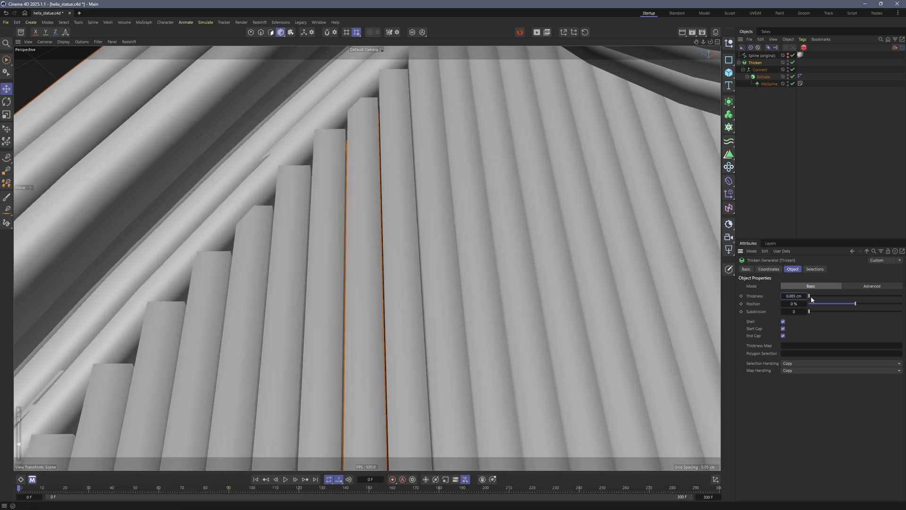
Add the MoSpline's End parameter to the viewport as a HUD slider and set it to show always.
alt+drag(278, 159, 255, 221)
alt+drag(151, 343, 580, 269)
alt+drag(394, 330, 499, 316)
alt+middle_drag(499, 316, 411, 258)
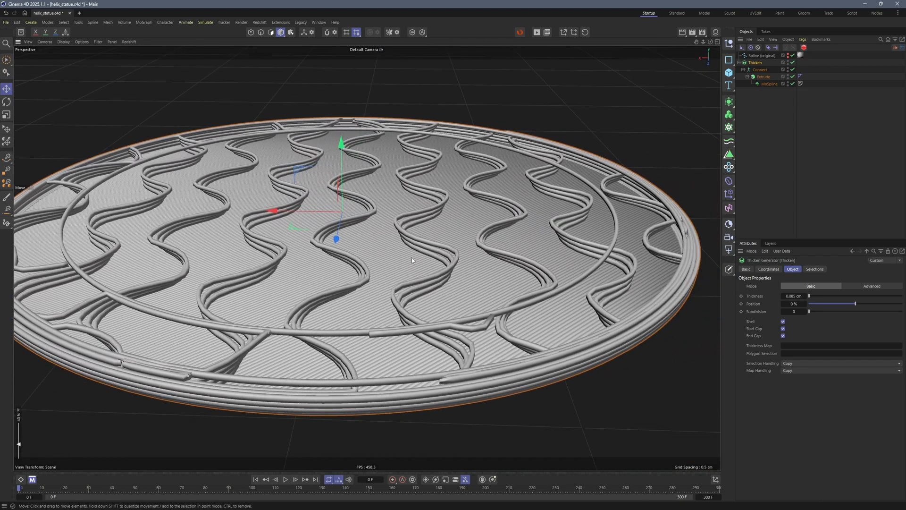
scroll(411, 259, down, 3)
click(768, 84)
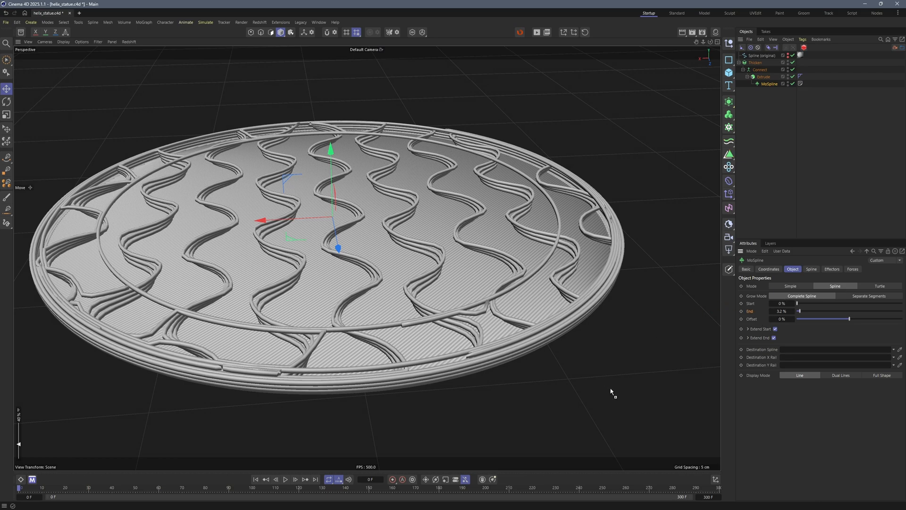
ctrl+drag(610, 391, 612, 393)
right_click(622, 394)
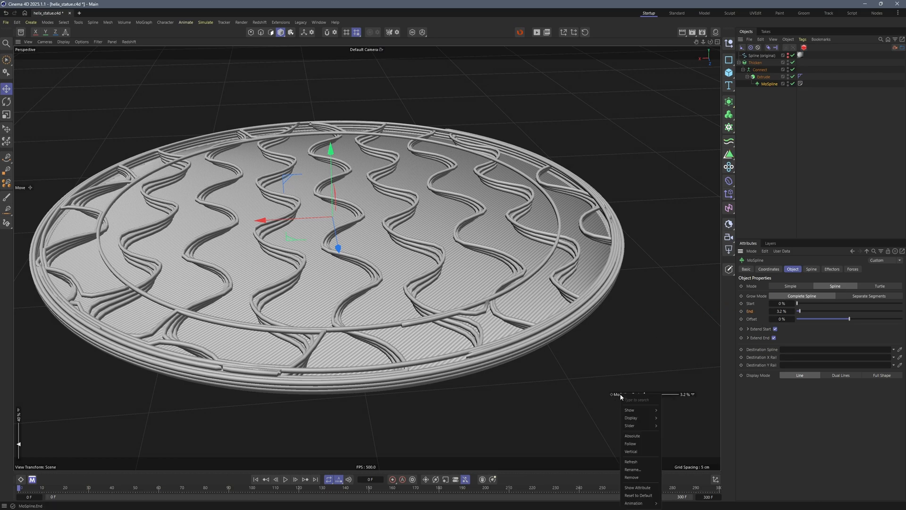
mouse_move(643, 411)
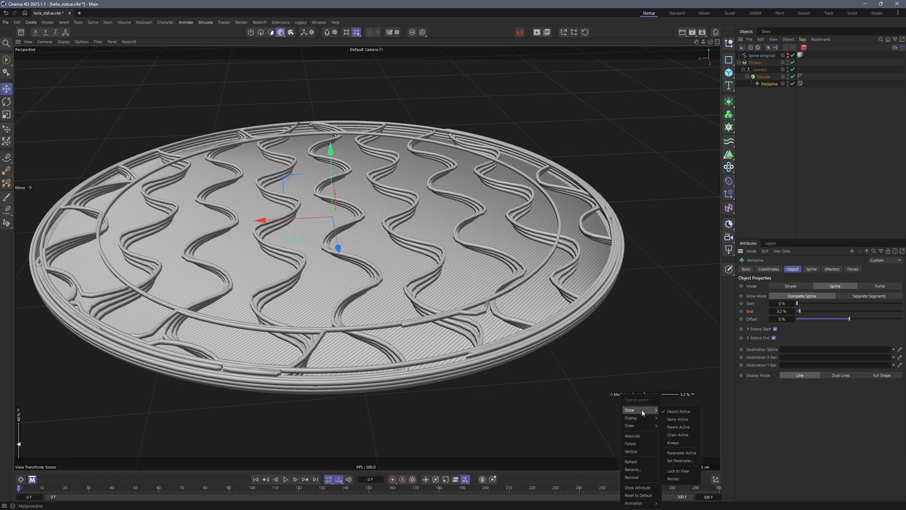
click(673, 442)
Move the End HUD slider lower in the viewport and grow the MoSpline to 22.2 %.
ctrl+drag(631, 397, 661, 442)
scroll(334, 228, up, 6)
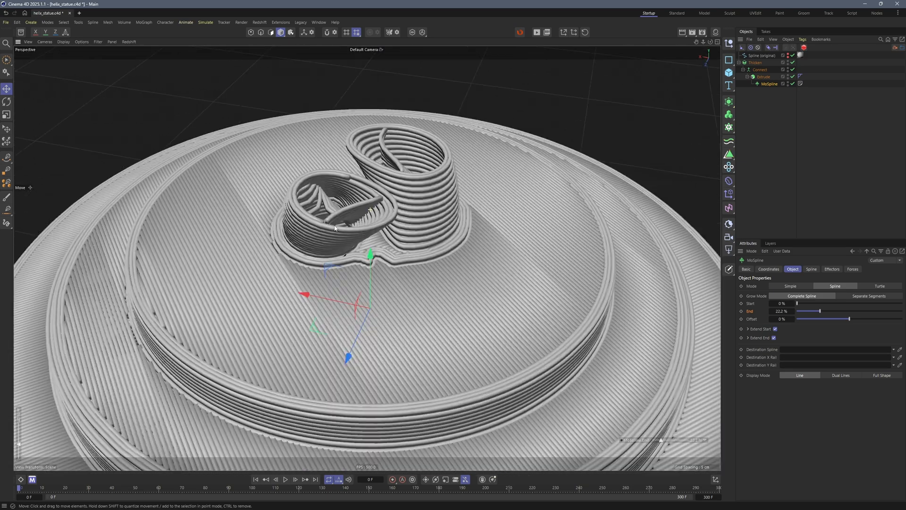
scroll(335, 228, down, 3)
scroll(401, 219, up, 3)
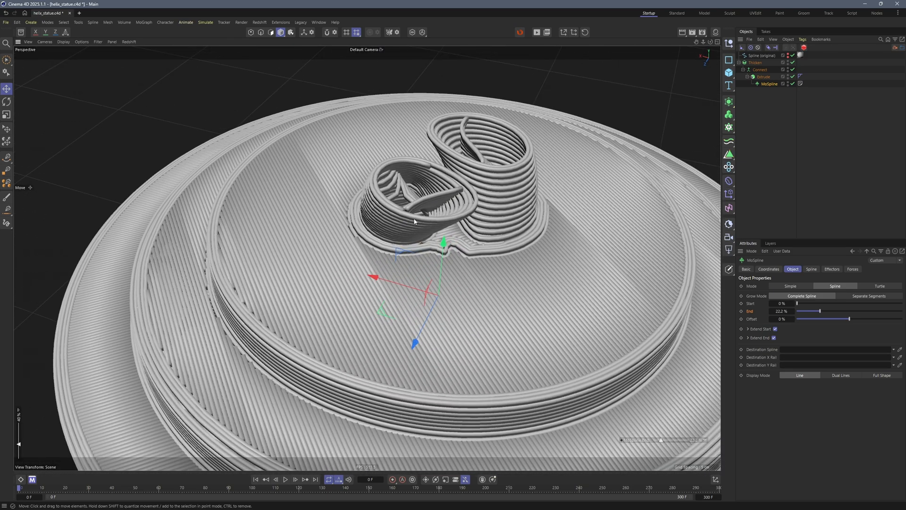
Move the Extrude's Phong tag to the Thicken generator, disable Use Edge Breaks and try the Angle Weighted style.
drag(800, 76, 801, 64)
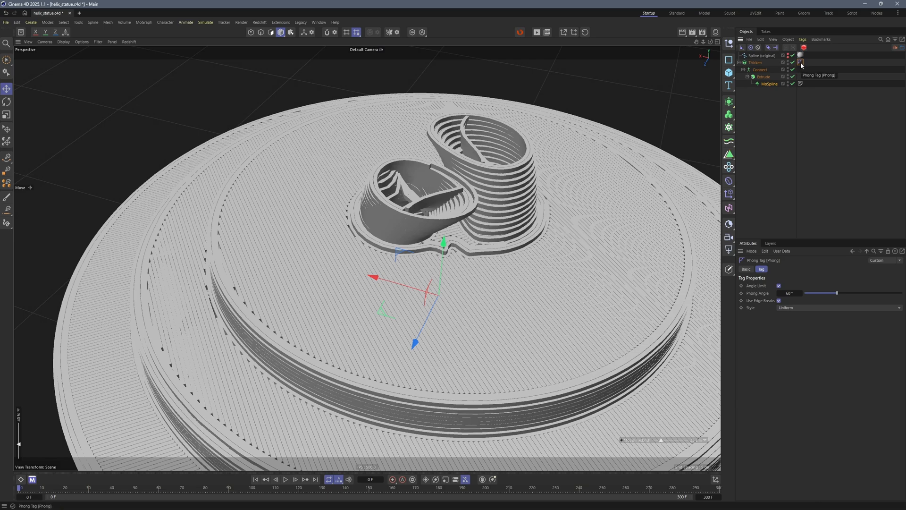
click(779, 300)
click(788, 309)
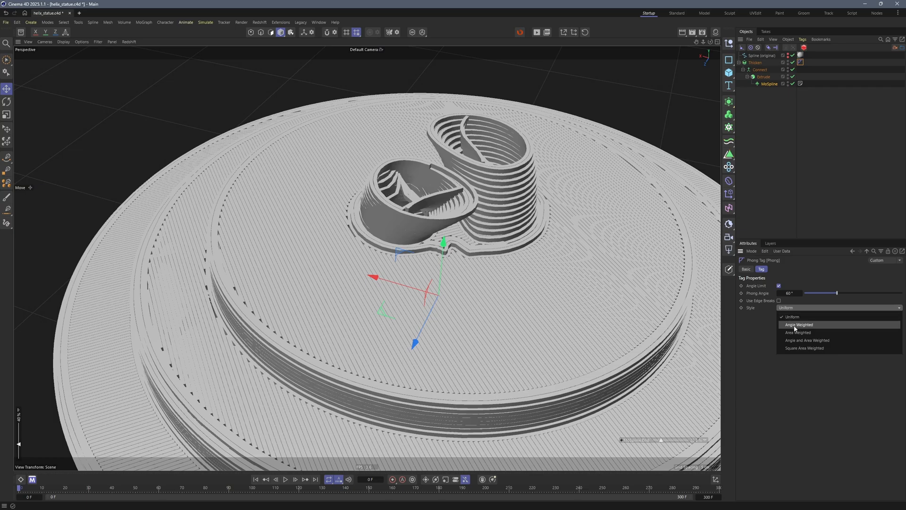
click(797, 326)
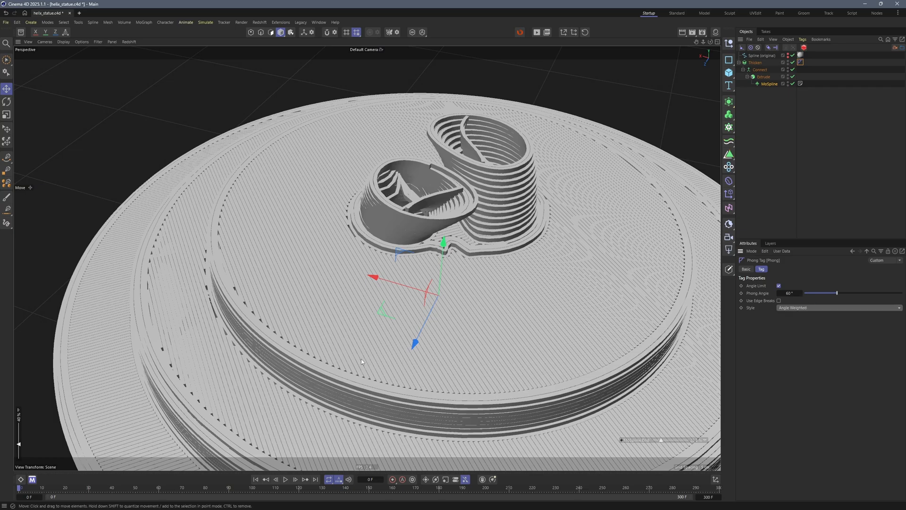
Set the Phong tag's angle to 91°.
scroll(361, 359, up, 10)
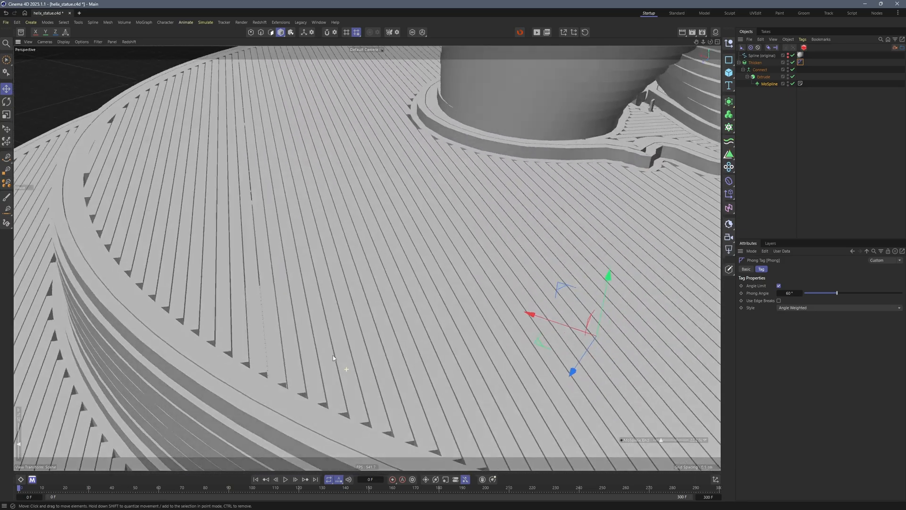
alt+drag(332, 355, 294, 354)
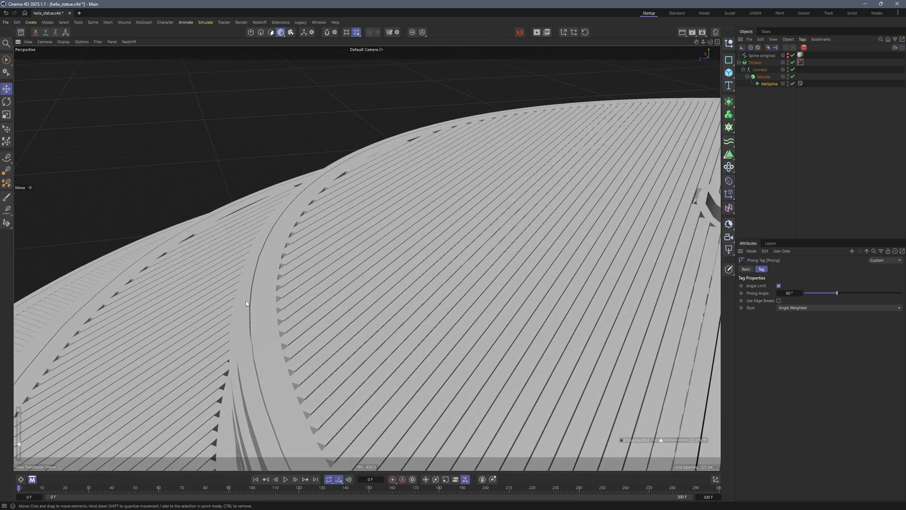
click(796, 293)
text(91)
key(Return)
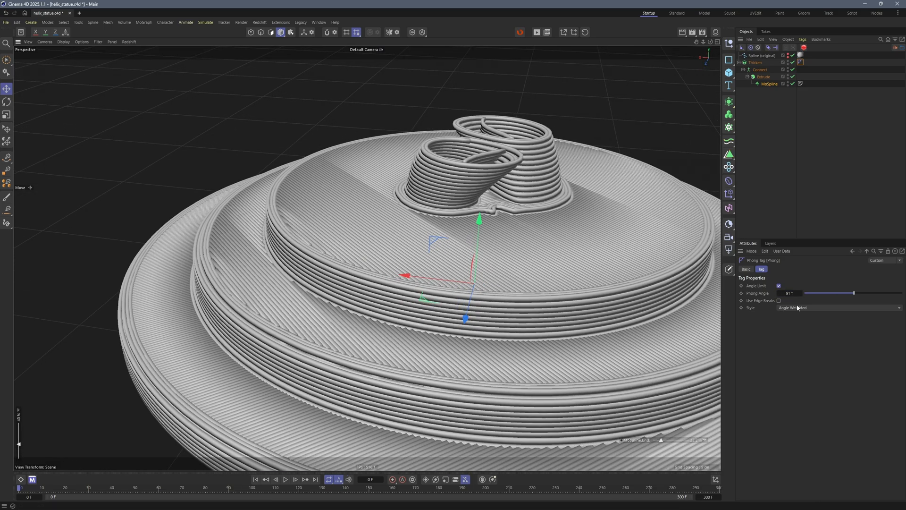
Change the Phong tag's style to Area Weighted and inspect the shading of the layers up close.
click(798, 307)
click(797, 333)
scroll(346, 251, up, 5)
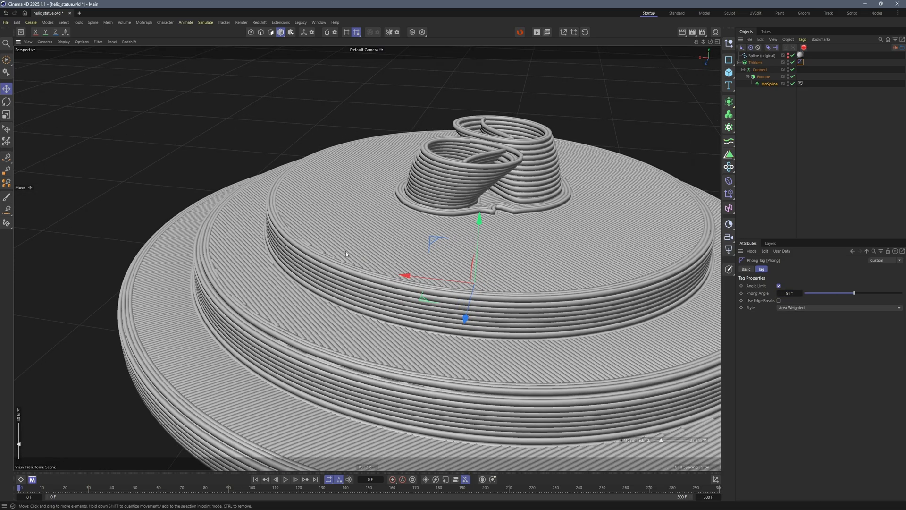
alt+drag(389, 288, 377, 264)
scroll(374, 236, up, 5)
Add a Null below the hierarchy and place the Thicken generator inside it.
click(768, 99)
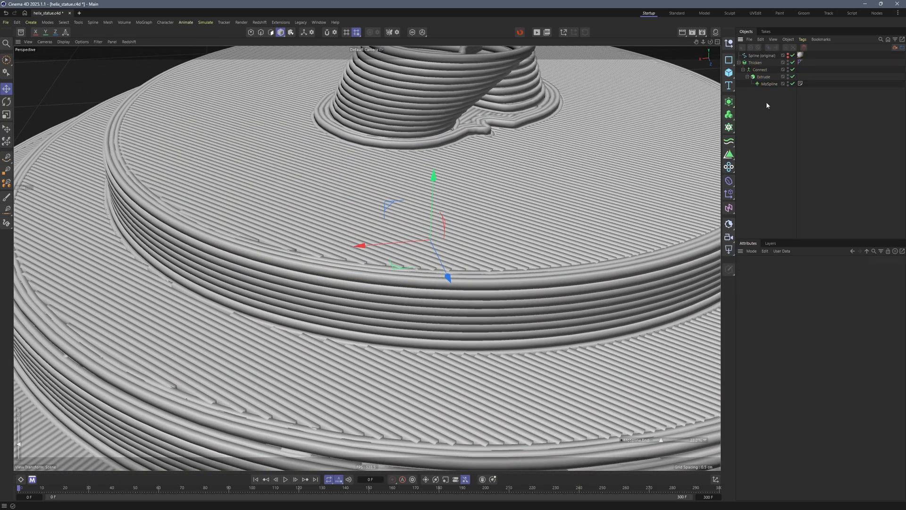
click(729, 43)
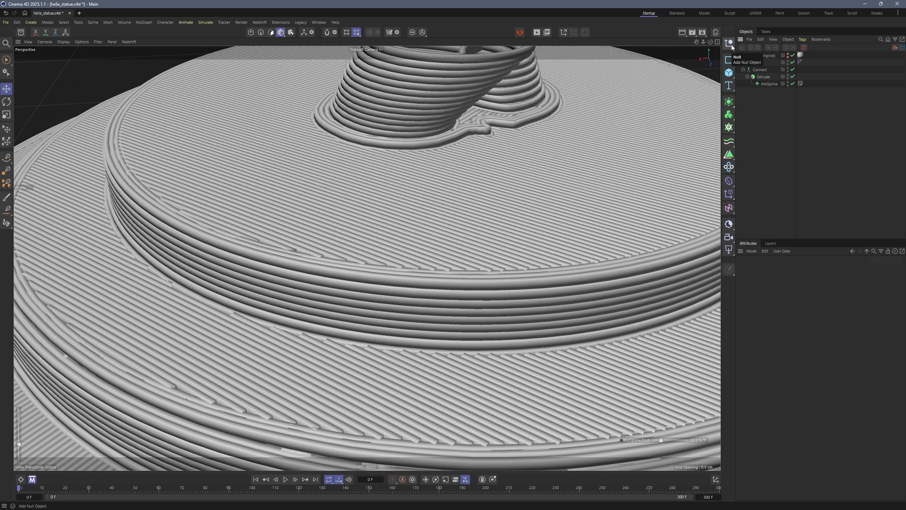
drag(751, 58, 752, 114)
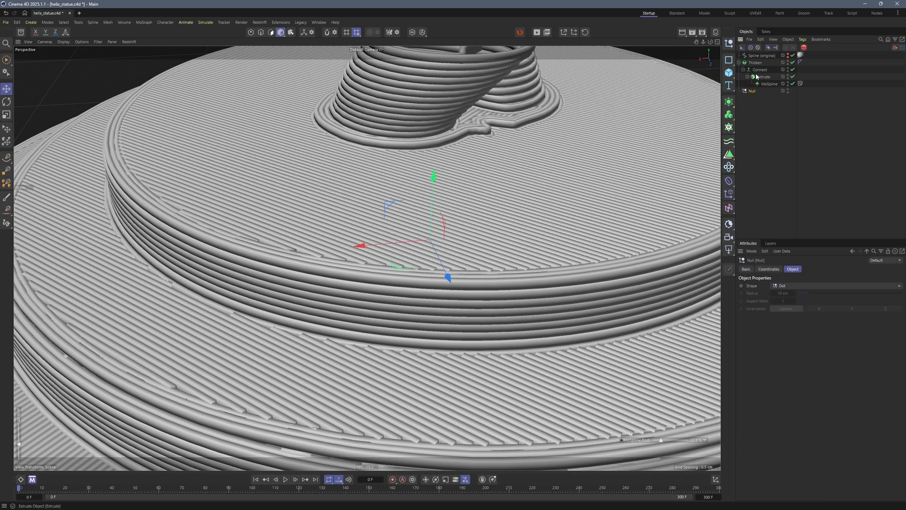
drag(754, 62, 758, 94)
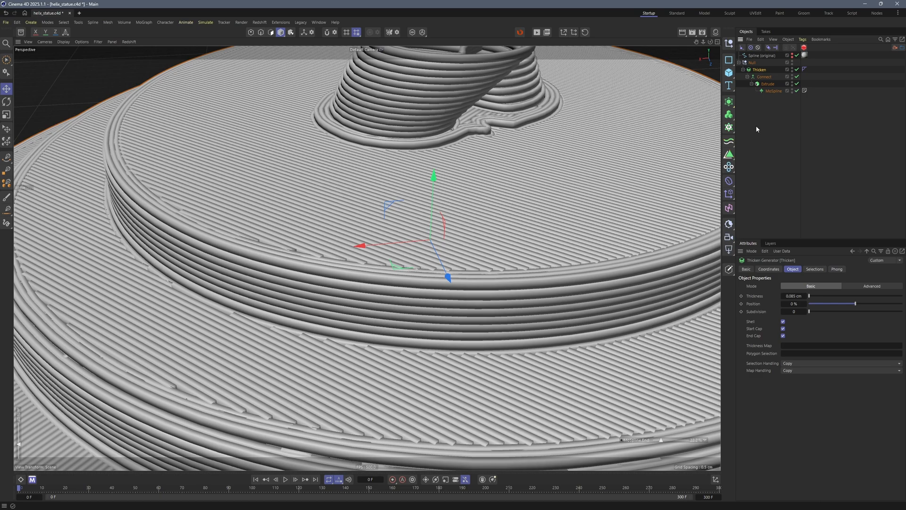
Add a Bevel deformer and place it inside the Null above the Thicken generator.
click(729, 181)
click(765, 412)
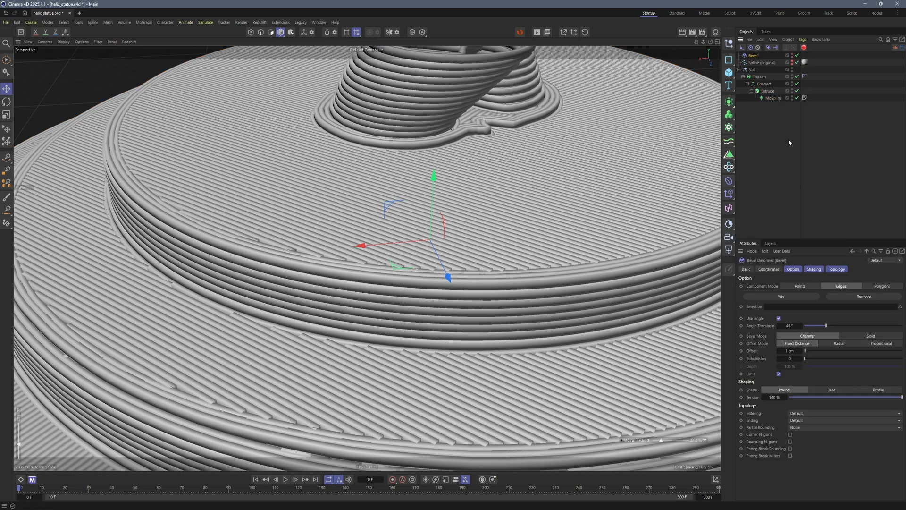
drag(753, 56, 758, 72)
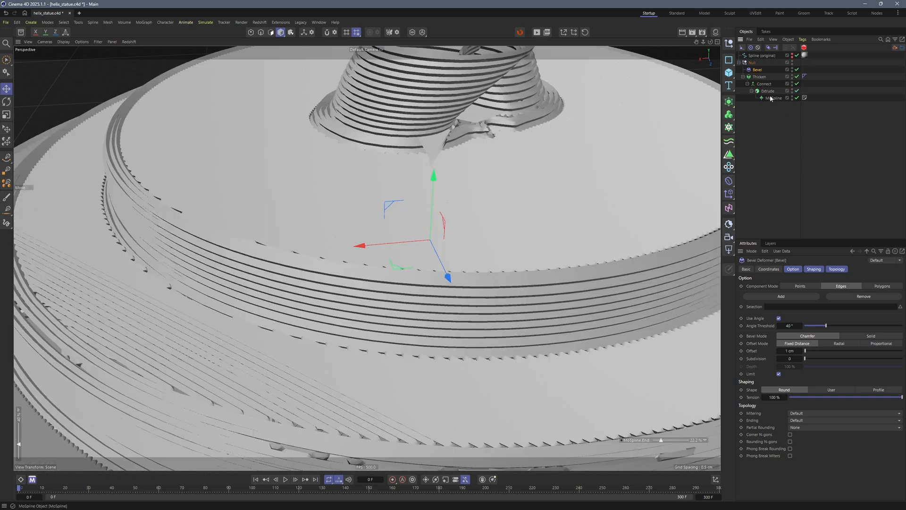
Reduce the MoSpline's End to 9.1 %, then try Bevel offsets of 0.05 cm and 0.025 cm on a spline end.
click(656, 440)
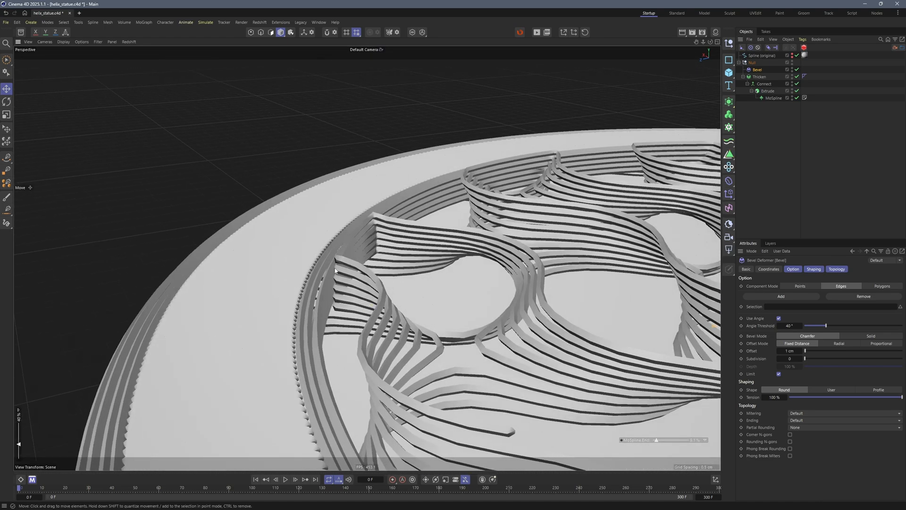
scroll(356, 241, up, 10)
alt+drag(367, 285, 279, 212)
click(792, 353)
text(0.05)
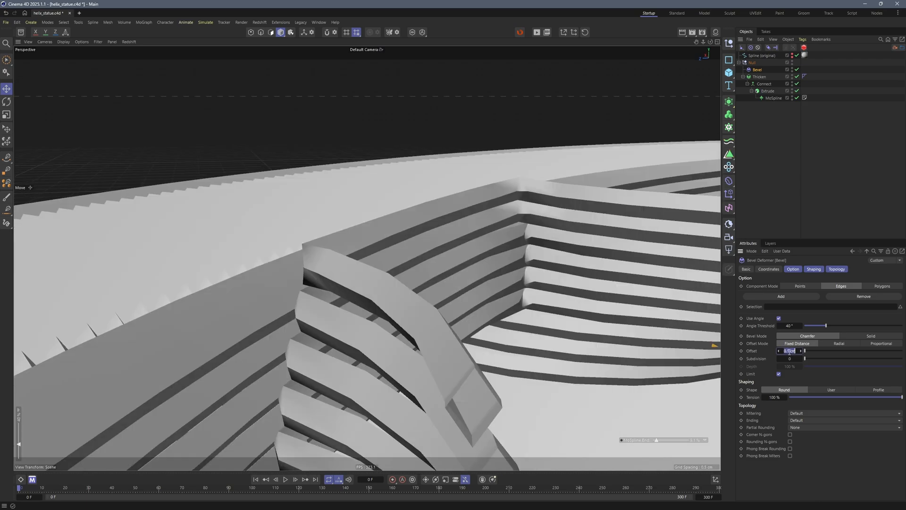
drag(792, 351, 792, 351)
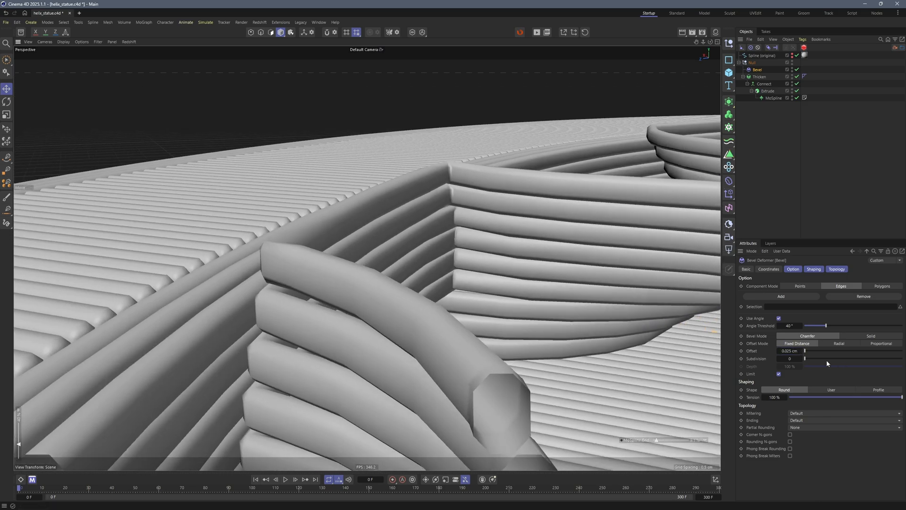
Raise the Bevel offset to 0.03 cm and inspect the rounded lines across the base's infill pattern.
alt+drag(427, 319, 511, 293)
alt+right_drag(511, 294, 476, 350)
alt+drag(477, 330, 587, 288)
alt+right_drag(587, 288, 557, 300)
alt+drag(484, 299, 505, 282)
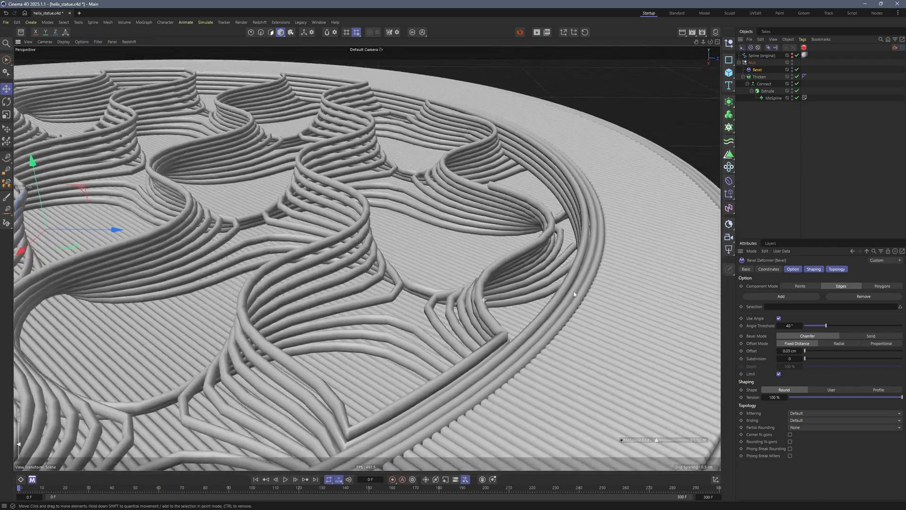
alt+right_drag(506, 282, 490, 302)
alt+drag(491, 302, 382, 303)
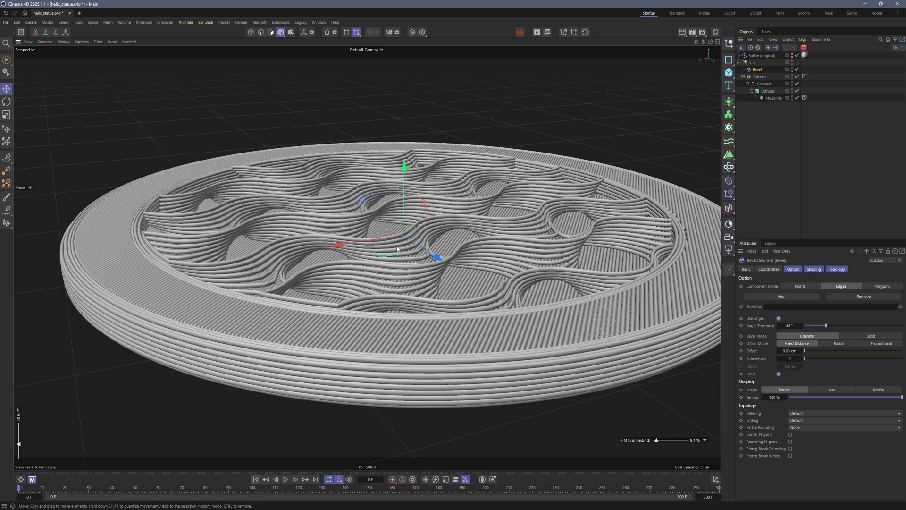
Disable the Bevel deformer and compare the layers without it from several angles.
click(797, 70)
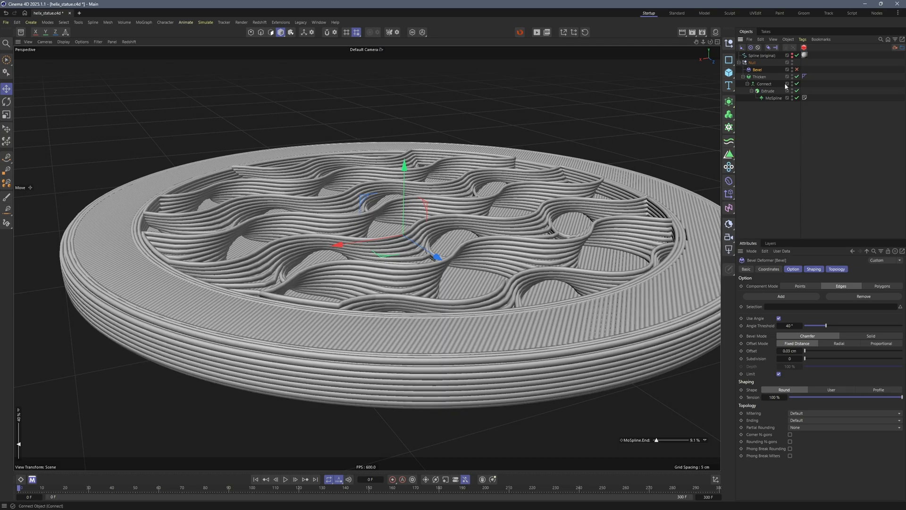
scroll(323, 277, up, 3)
scroll(324, 277, down, 5)
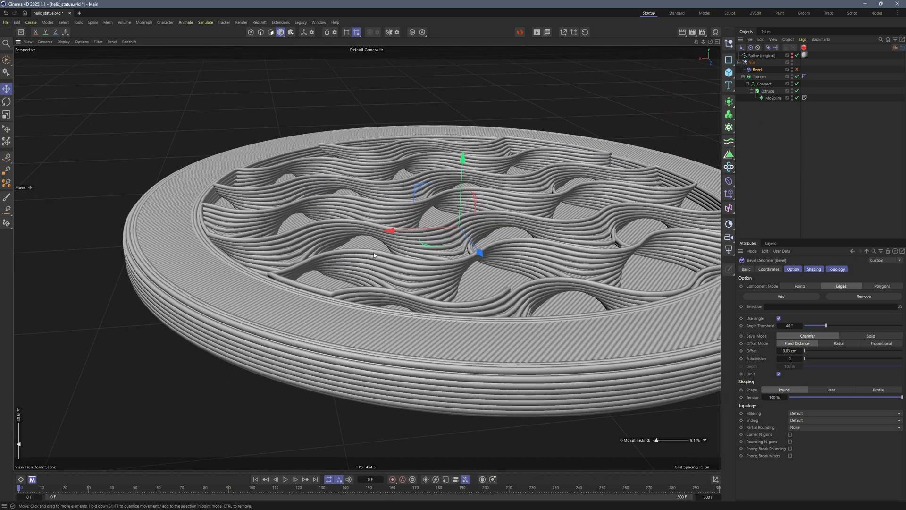
alt+drag(374, 255, 377, 254)
mouse_move(465, 290)
alt+mouse_down()
mouse_move(462, 311)
mouse_move(551, 273)
alt+mouse_up()
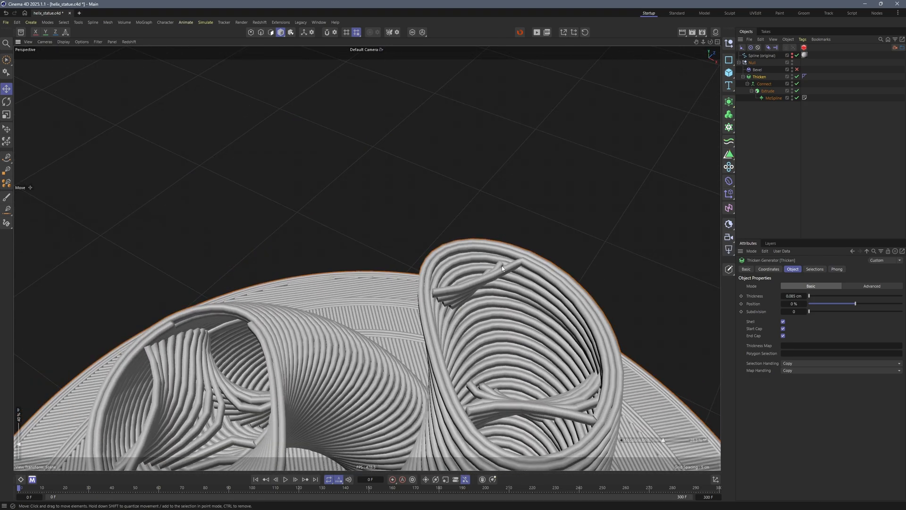
Switch the Thicken generator to Advanced mode and compare how it handles the sharp corners inside the printed column.
scroll(502, 268, up, 10)
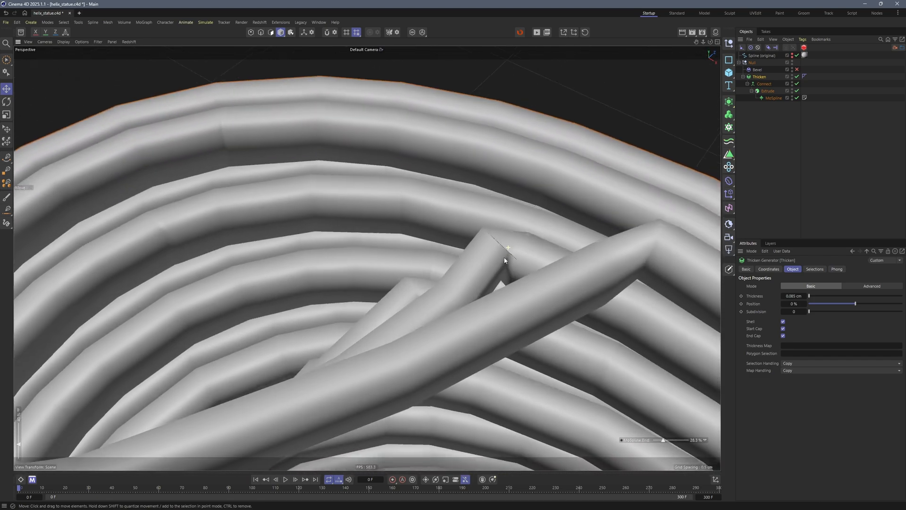
alt+drag(505, 259, 499, 280)
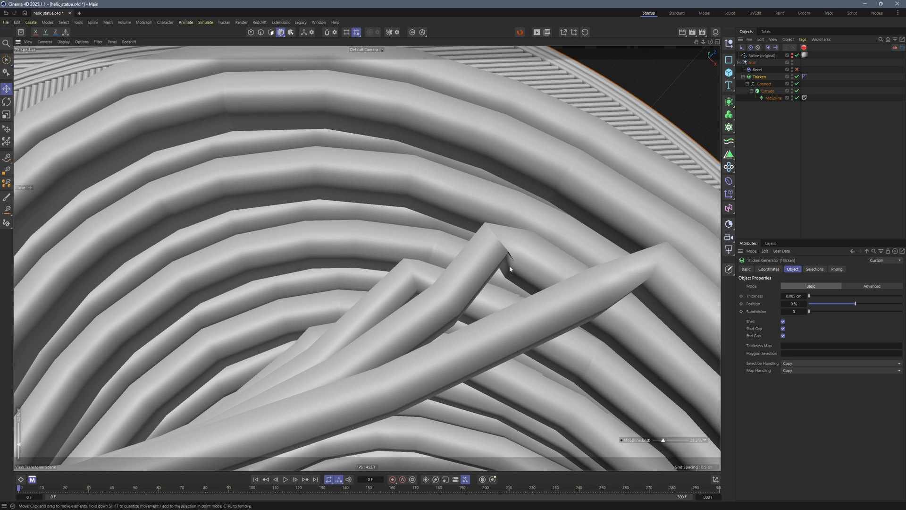
click(866, 286)
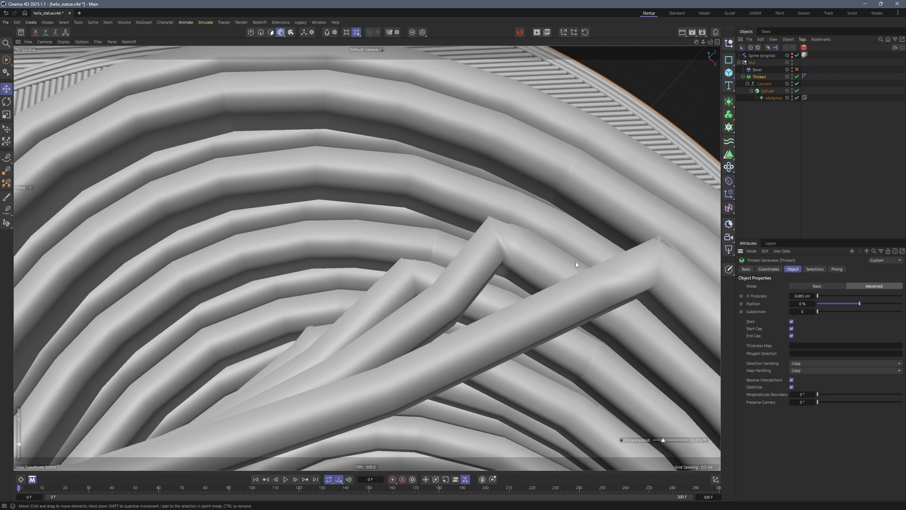
alt+drag(547, 255, 325, 290)
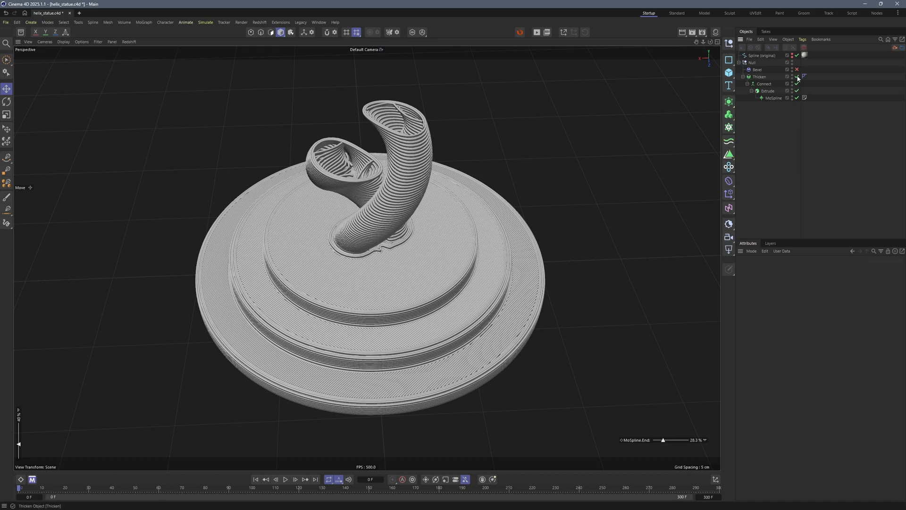
Disable the Thicken, Connect and Extrude generators and reduce the MoSpline's End to 21.2 %.
drag(796, 76, 797, 90)
alt+drag(402, 269, 403, 237)
drag(663, 439, 660, 440)
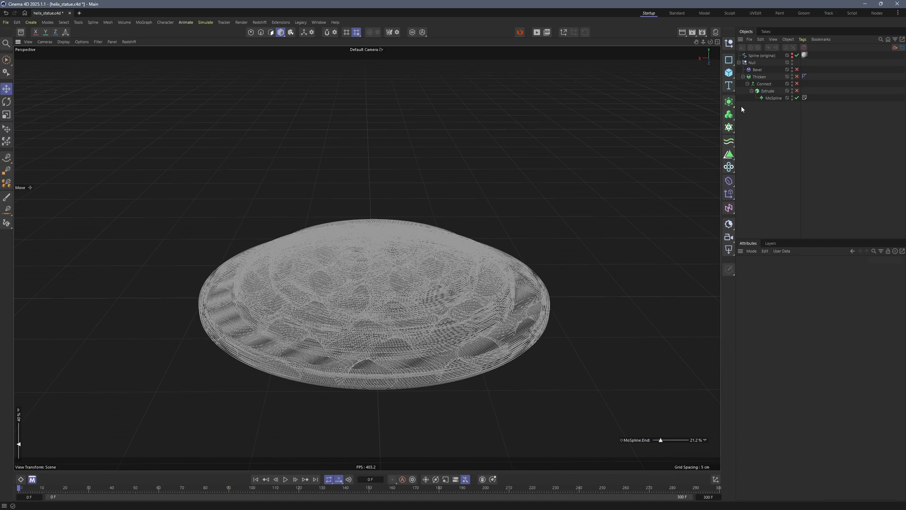
Add a Tracer with the MoSpline as its trace link and set its tracing mode to Connect Elements.
click(728, 127)
click(755, 203)
mouse_move(750, 57)
mouse_down()
mouse_move(758, 152)
mouse_move(794, 297)
mouse_up()
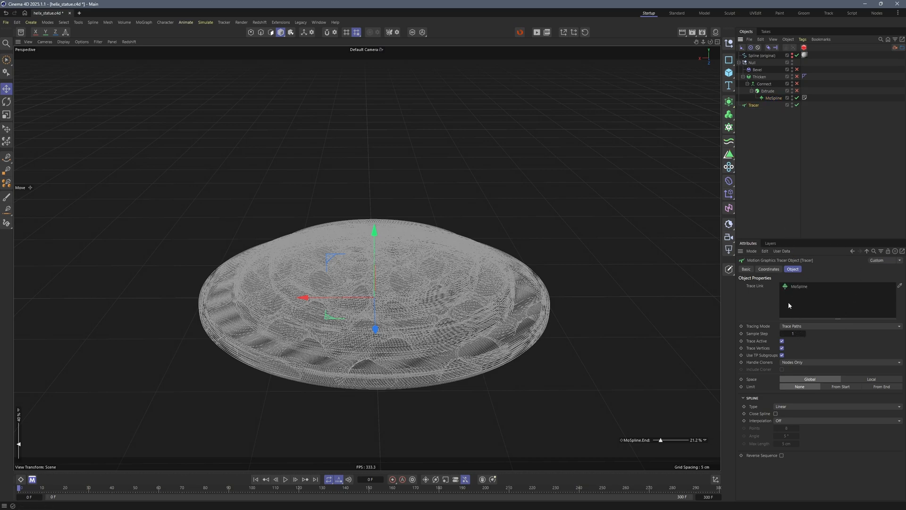
click(809, 327)
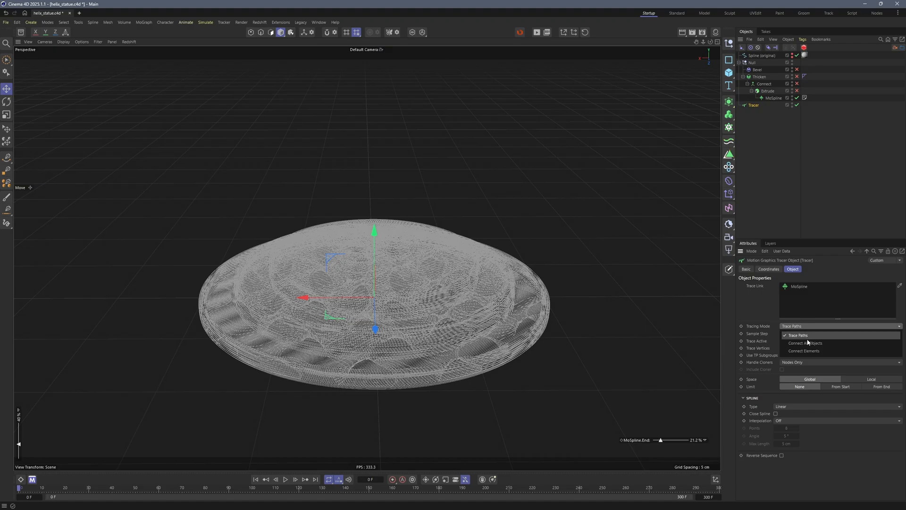
click(804, 353)
click(787, 113)
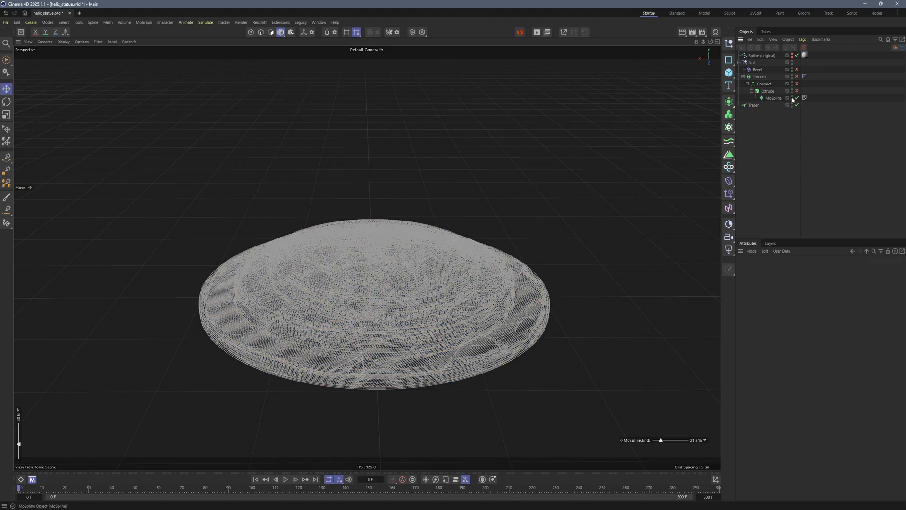
Rename the Tracer as "Tracer (connect)".
mouse_move(405, 257)
alt+mouse_down()
mouse_move(398, 357)
mouse_move(406, 259)
mouse_move(415, 348)
mouse_move(411, 269)
alt+mouse_up()
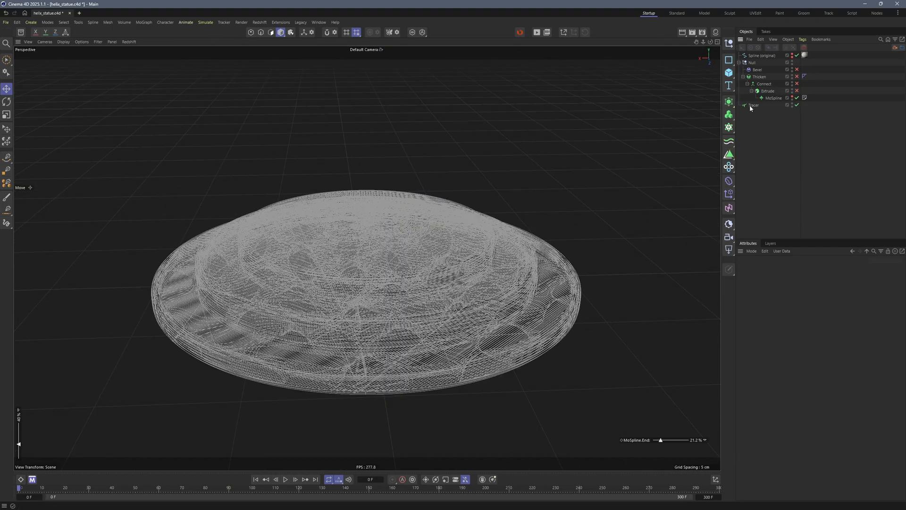
double_click(764, 105)
text((connect))
key(Return)
click(765, 136)
Add a null at the end of the hierarchy and give it a Locator shape with a 1 cm radius.
click(729, 43)
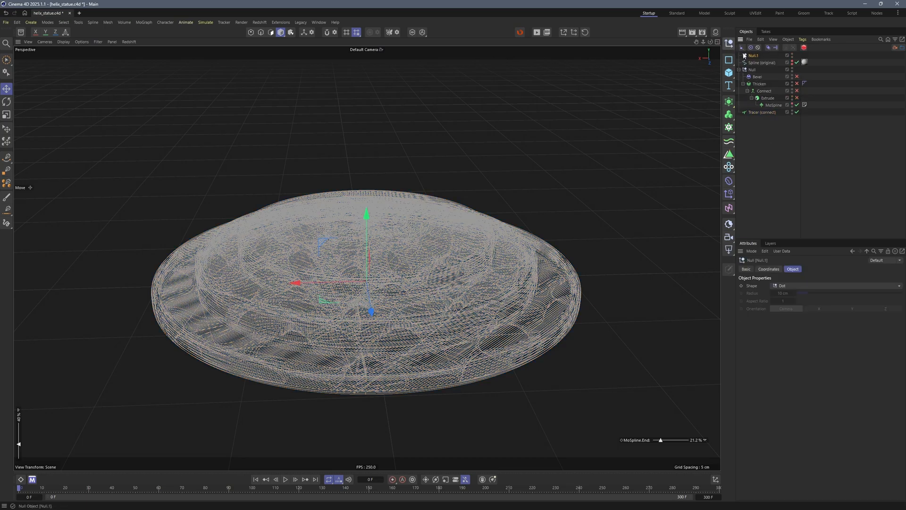
click(793, 286)
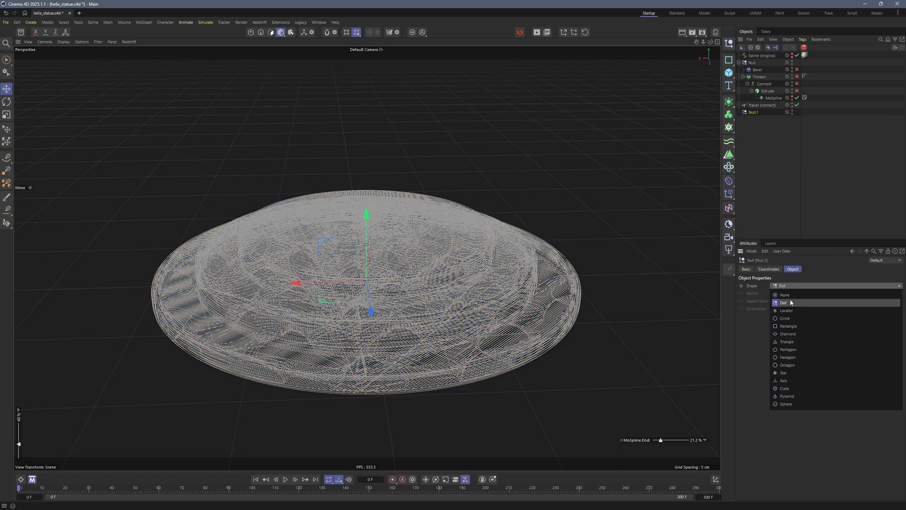
click(786, 310)
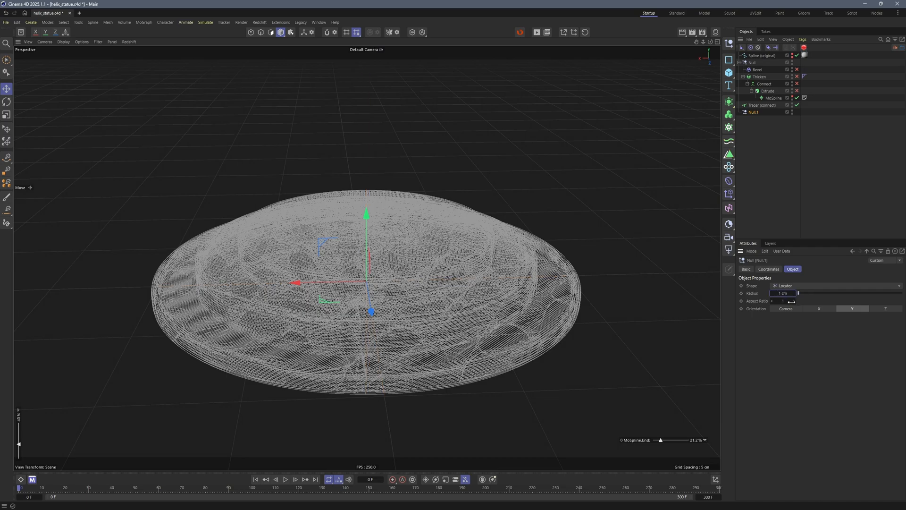
Give the new null a custom cyan display color and rename it as Head.
click(747, 269)
click(802, 328)
click(840, 361)
click(791, 335)
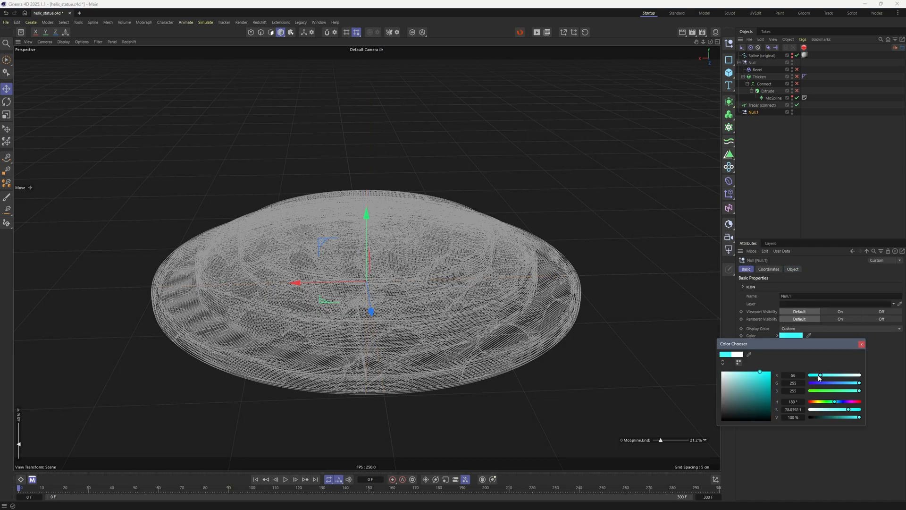
click(861, 345)
double_click(753, 112)
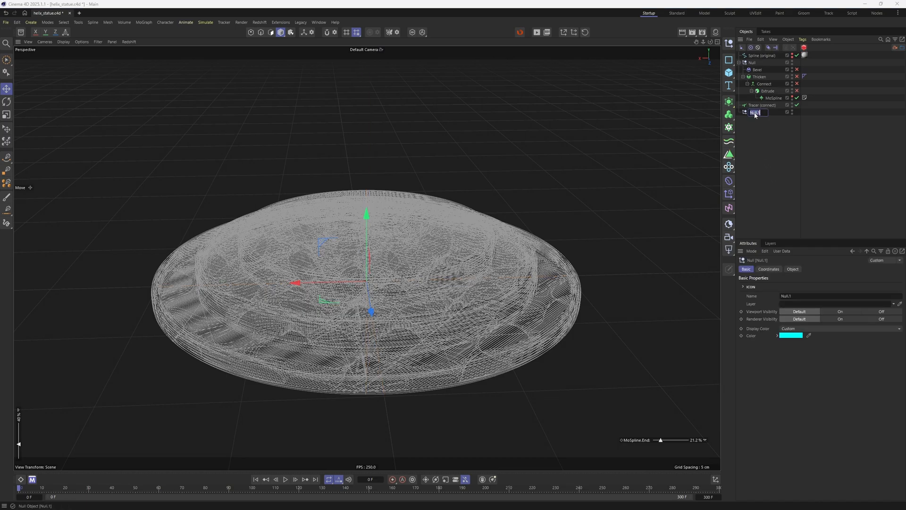
text(Hiad)
key(Return)
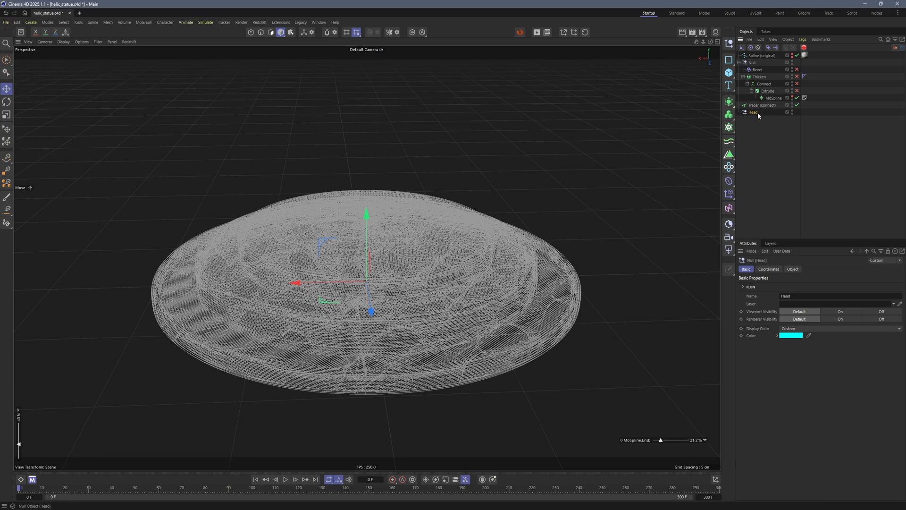
Add an Align to Spline tag to Head following Tracer (connect) at 100 % position, then raise the MoSpline's End to 24.2 %.
right_click(755, 114)
mouse_move(784, 127)
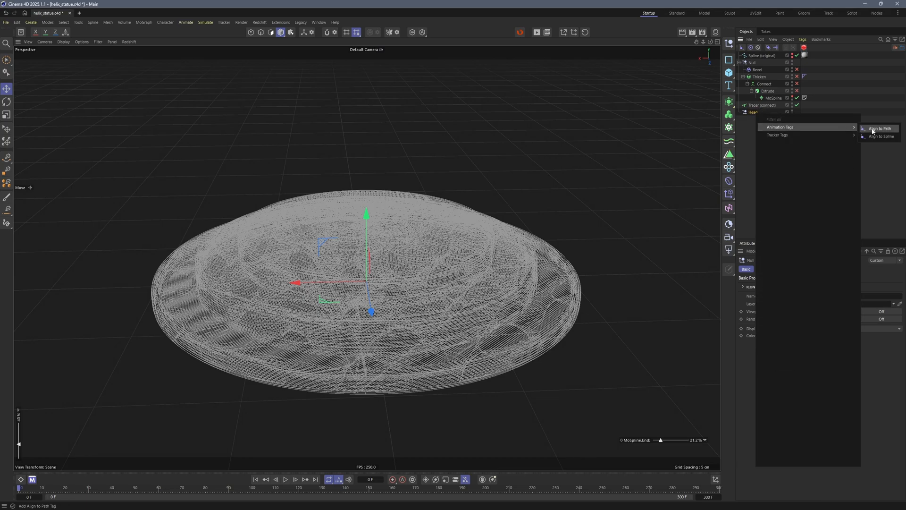
click(874, 137)
drag(762, 105, 903, 309)
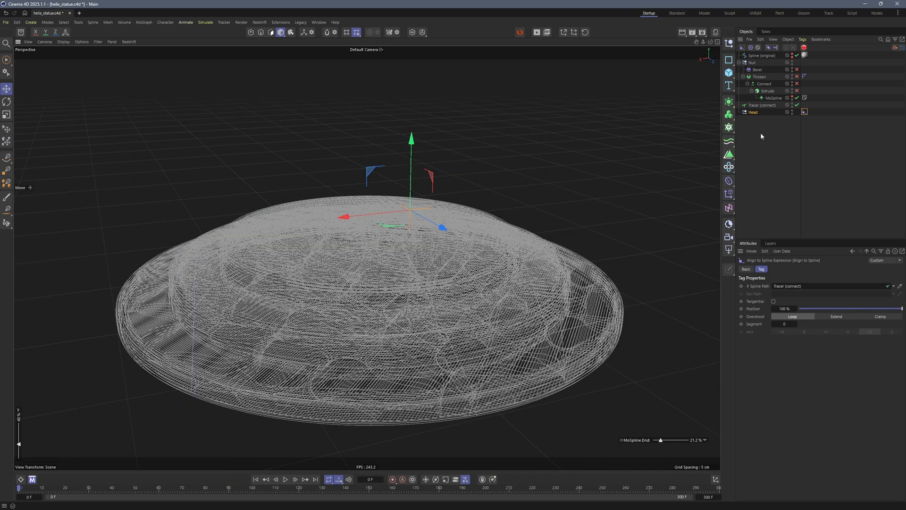
click(760, 134)
scroll(633, 415, up, 3)
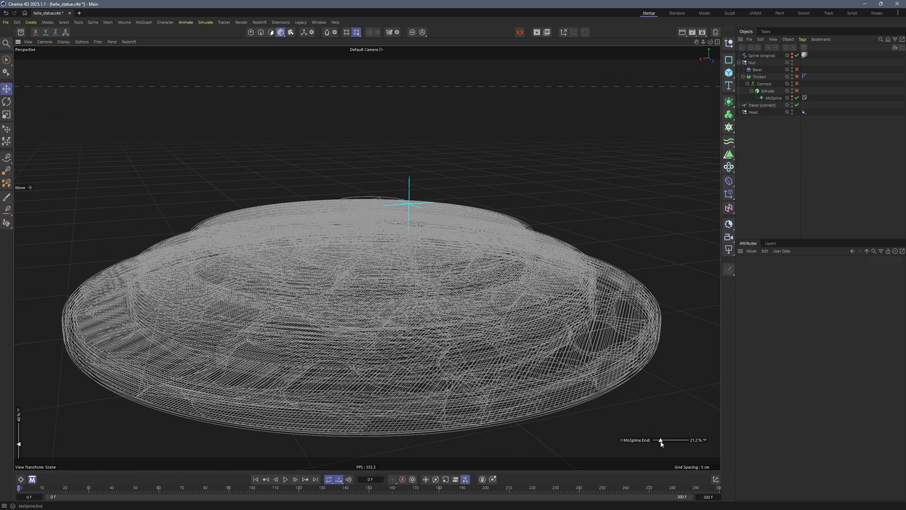
drag(661, 441, 661, 441)
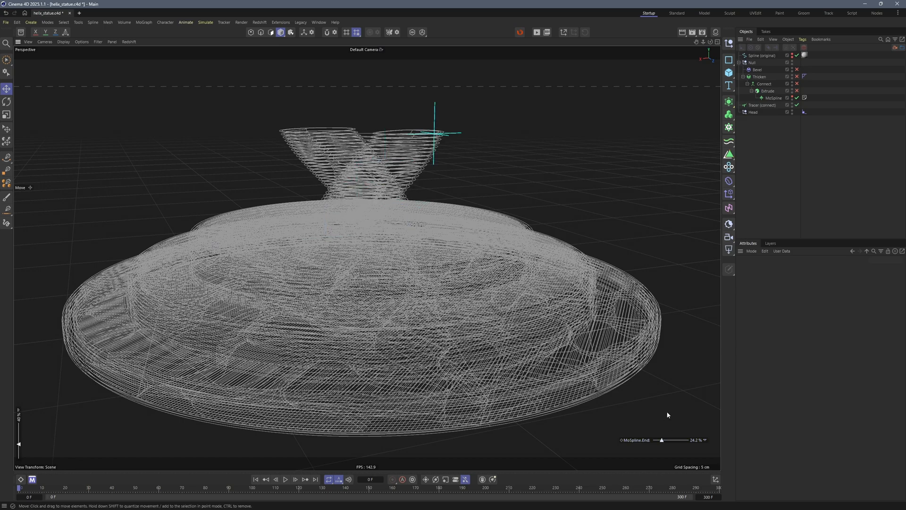
Set the Align to Spline tag's priority to Generators and test it by raising the MoSpline's End to 25.3 %.
click(804, 112)
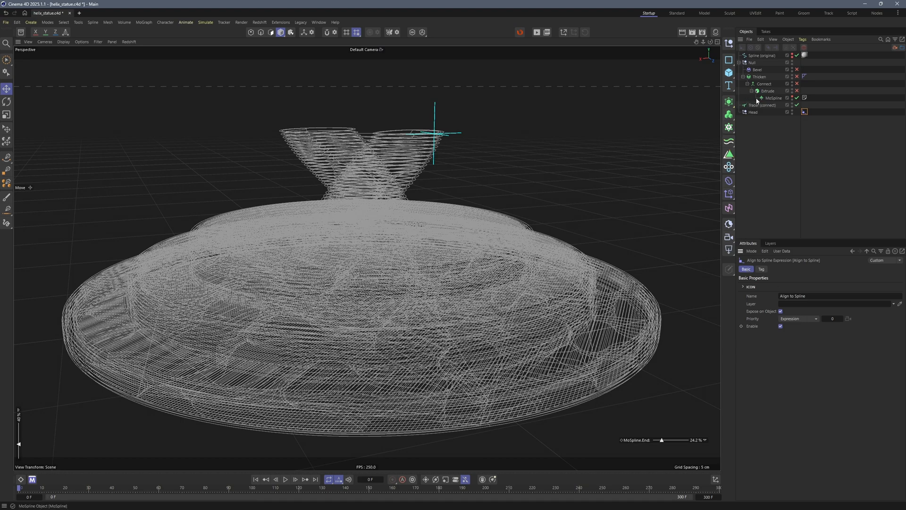
click(798, 319)
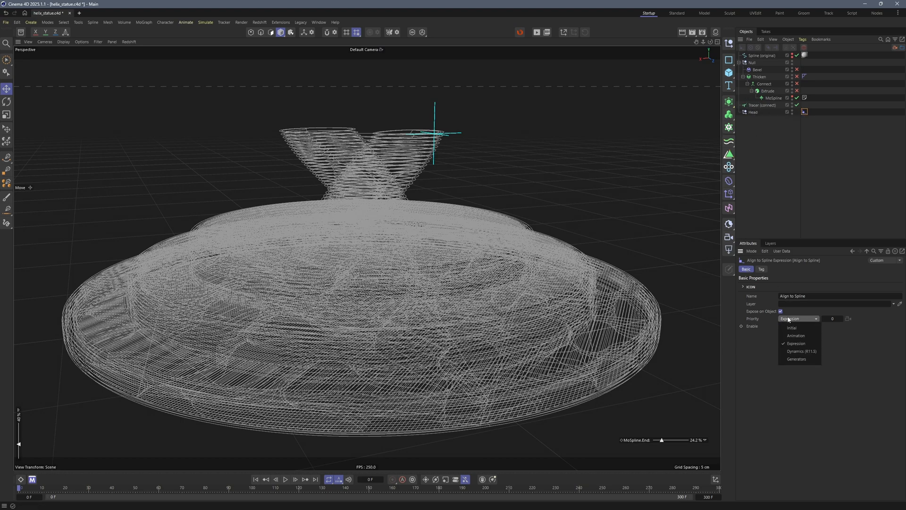
click(797, 359)
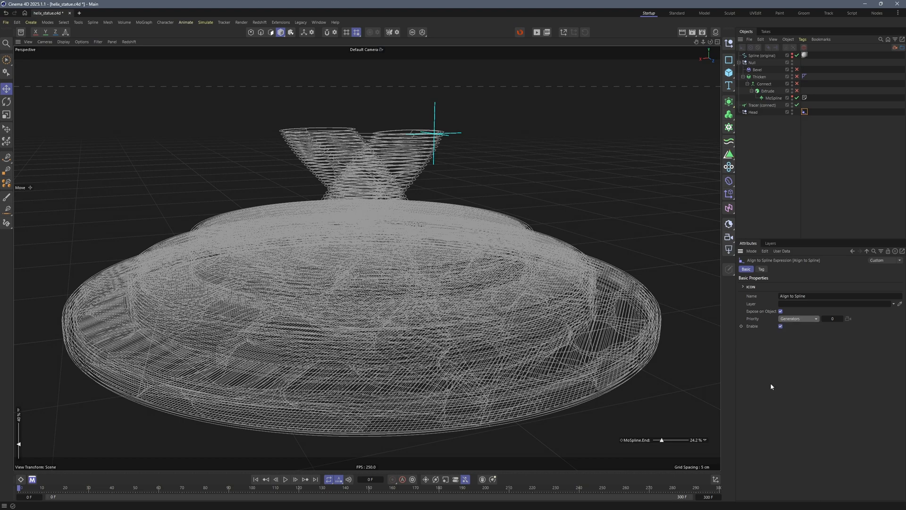
click(661, 442)
drag(661, 441, 661, 441)
mouse_move(412, 225)
alt+mouse_down()
mouse_move(383, 230)
mouse_move(383, 238)
mouse_move(420, 214)
mouse_move(409, 222)
alt+mouse_up()
Add a Cone as a child of the Head null.
click(753, 112)
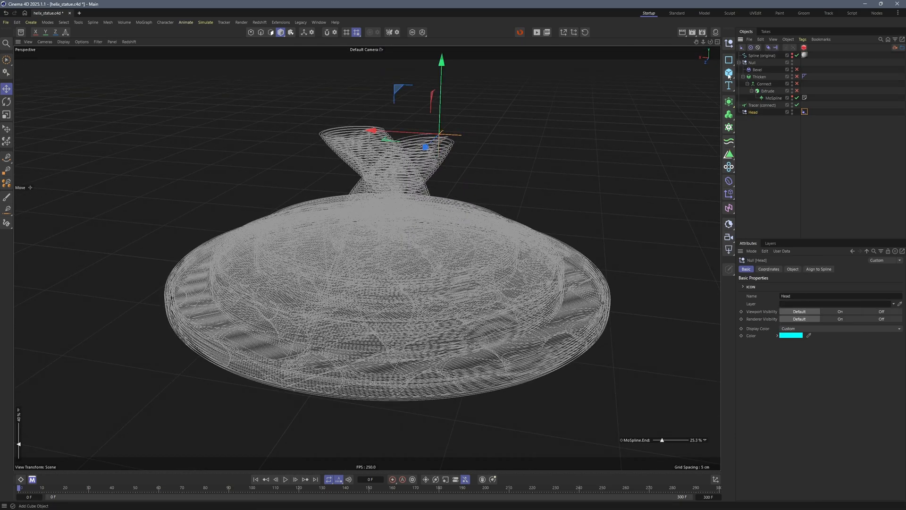
click(728, 72)
click(801, 123)
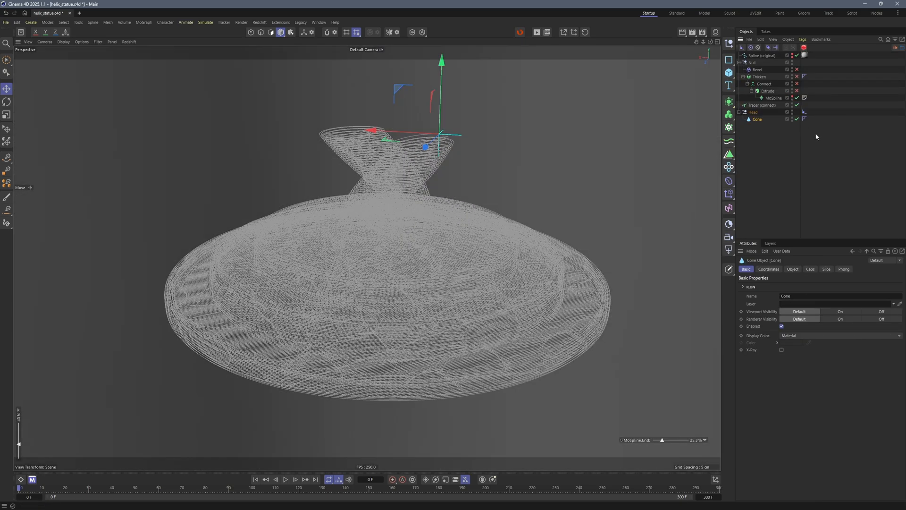
Set the cone's bottom radius and height to 1 cm and orient it along -Y.
click(793, 269)
double_click(793, 295)
text(1)
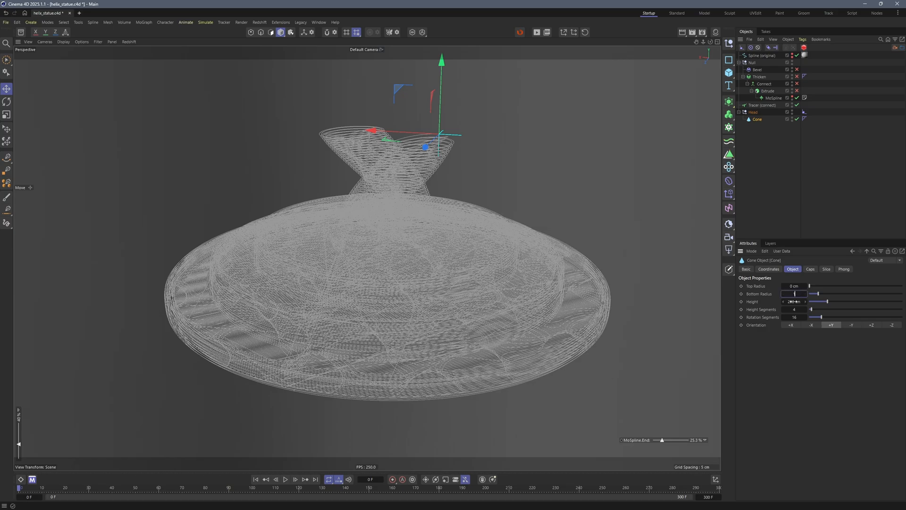
key(Tab)
text(1)
key(Return)
click(852, 324)
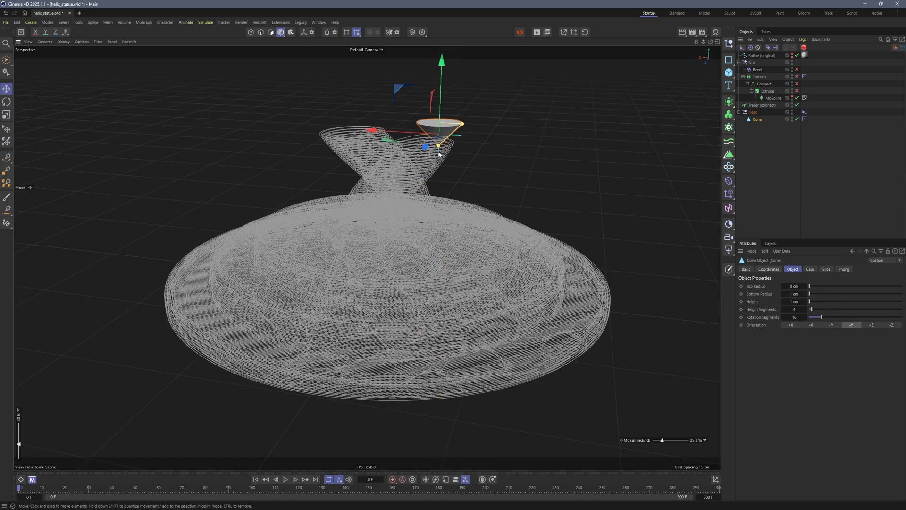
Raise the cone so its tip sits just above the Head locator's center, and set its display color mode to Custom.
scroll(437, 136, up, 6)
drag(434, 138, 437, 100)
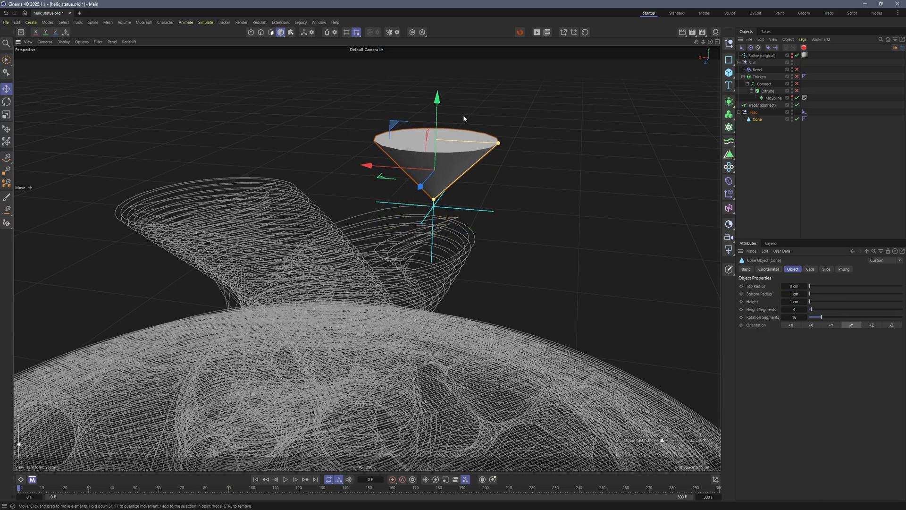
click(746, 269)
click(802, 335)
click(795, 368)
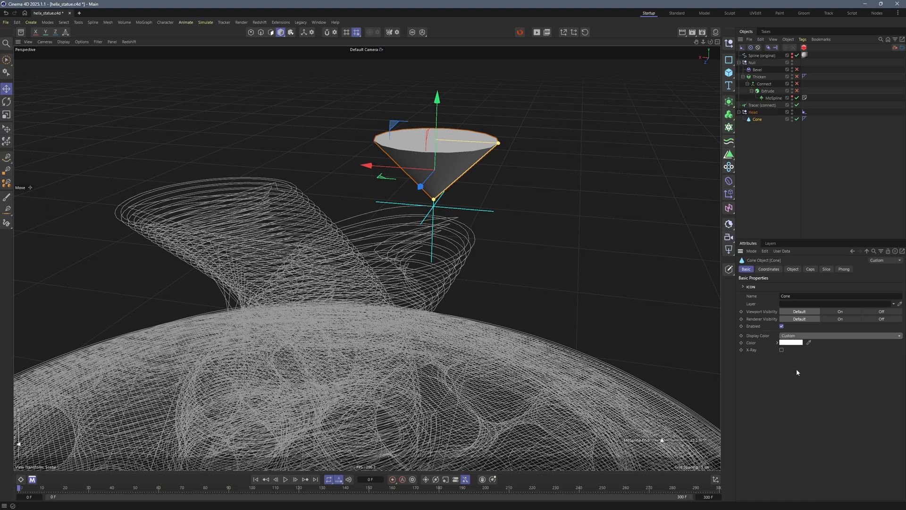
Give the cone an orange display colour and narrow its bottom radius to about 0.39 cm.
click(791, 342)
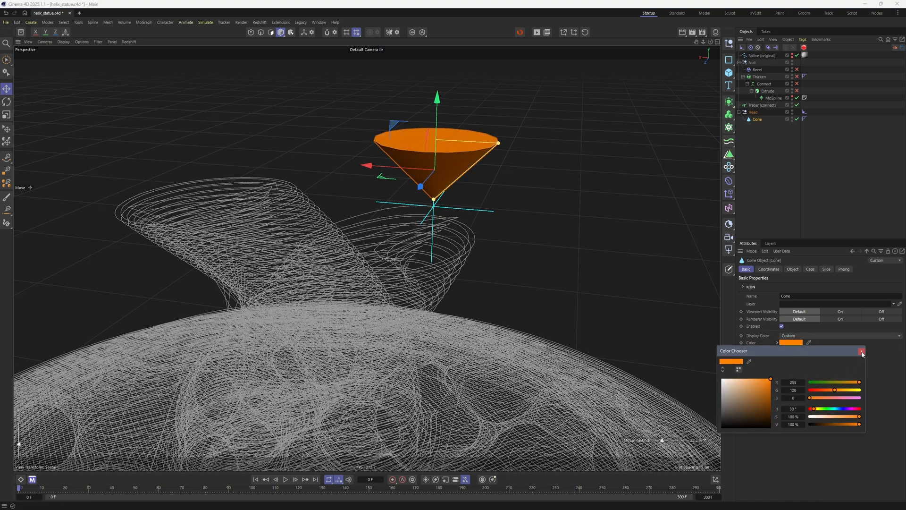
click(861, 351)
click(792, 269)
drag(498, 142, 460, 141)
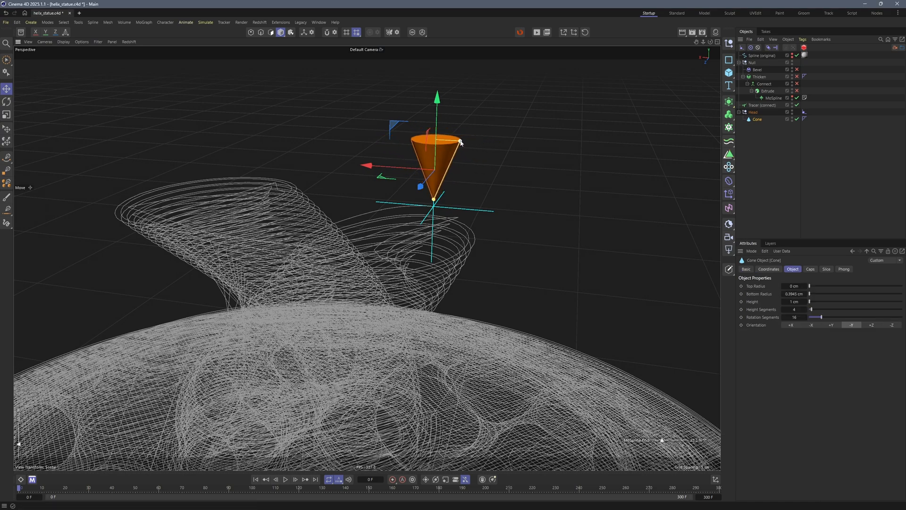
Preview the cone against the thick strands by temporarily enabling Extrude, Connect and Thicken, with MoSpline End at about 29.3 %.
click(769, 137)
click(797, 90)
click(797, 83)
click(797, 76)
scroll(435, 202, up, 2)
scroll(429, 198, down, 5)
drag(662, 440, 664, 441)
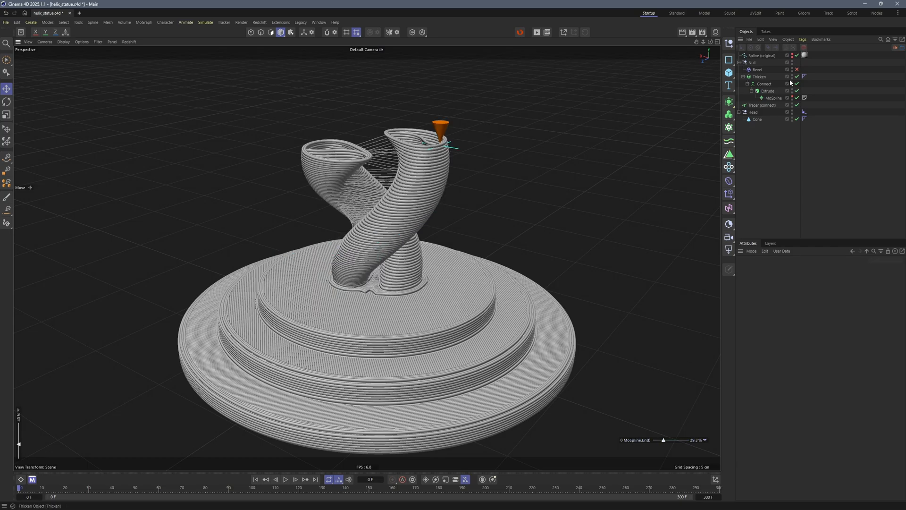
drag(797, 76, 797, 91)
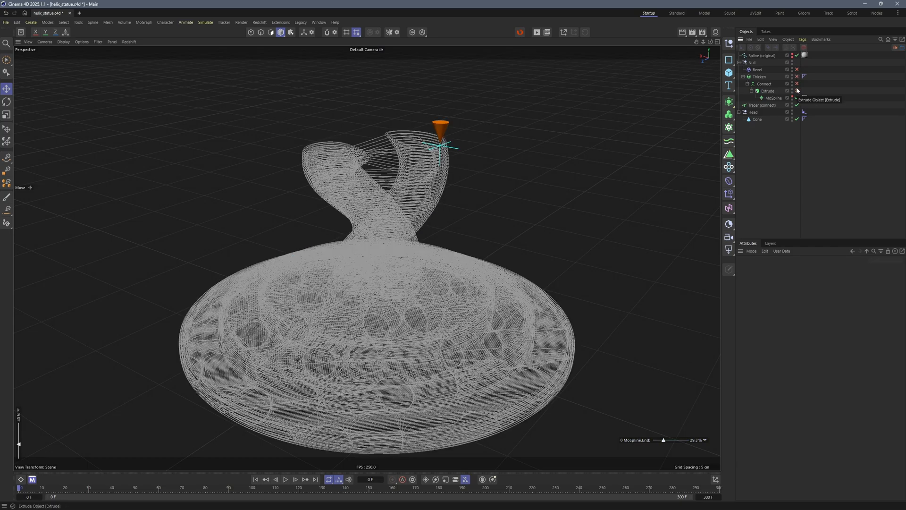
Add a cube beside the cone inside the Head null and shrink it to a box about 3.4 cm wide and 1.1 cm high.
alt+drag(399, 189, 387, 221)
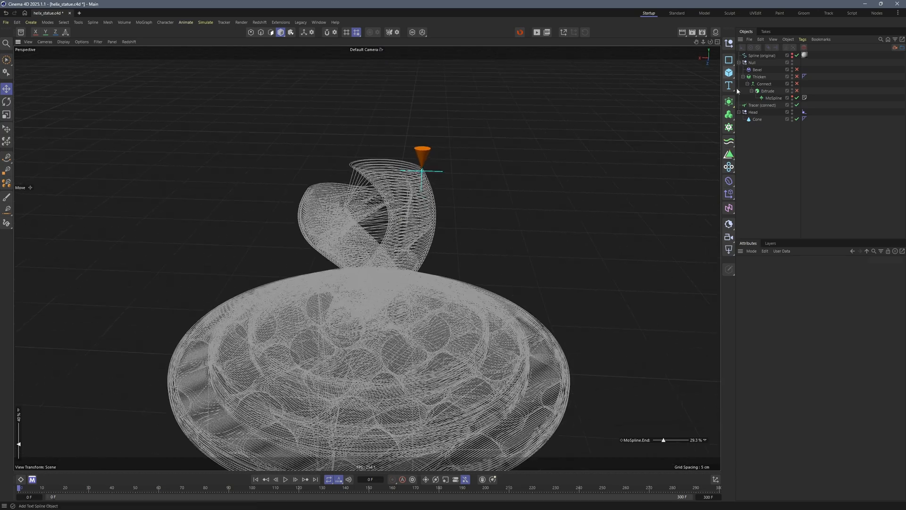
click(756, 119)
click(728, 72)
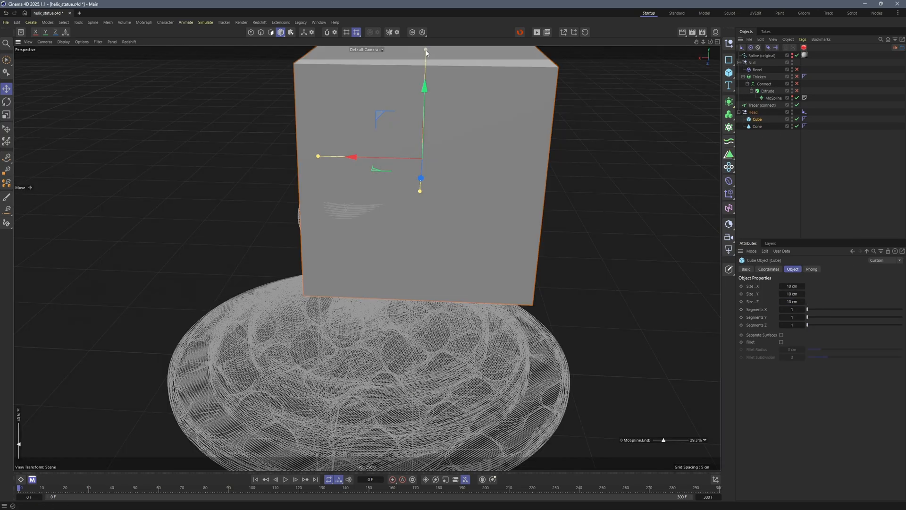
drag(426, 52, 422, 147)
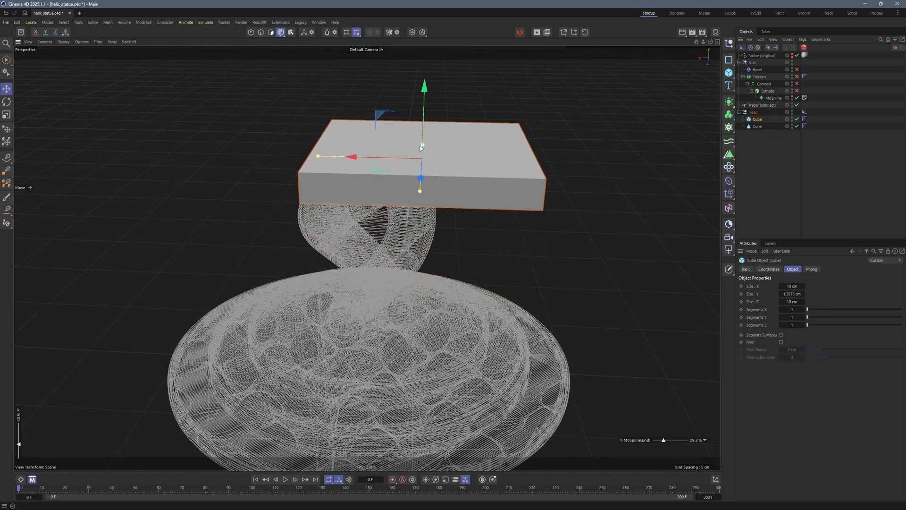
drag(317, 156, 426, 160)
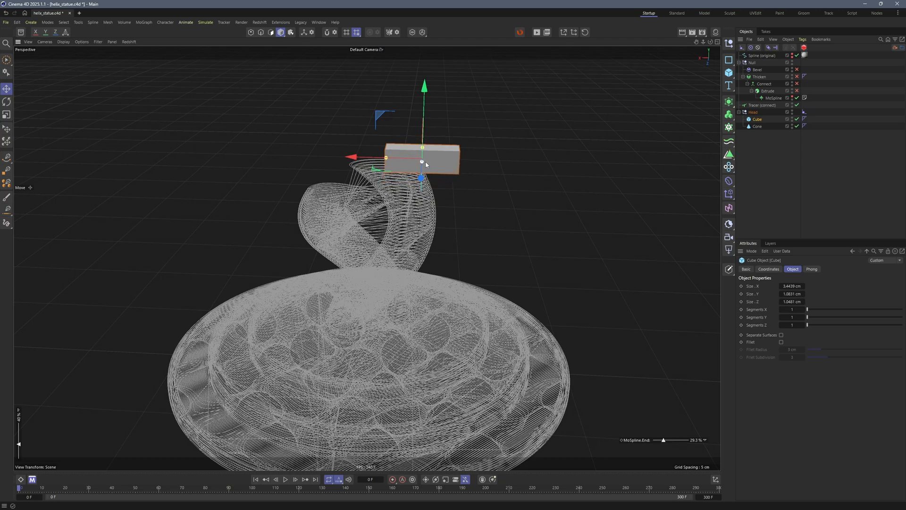
Add a cylinder with a radius of 1 cm, a height of 10 cm and +Z orientation.
scroll(426, 160, down, 5)
alt+middle_drag(351, 199, 418, 227)
alt+drag(418, 227, 482, 172)
click(728, 73)
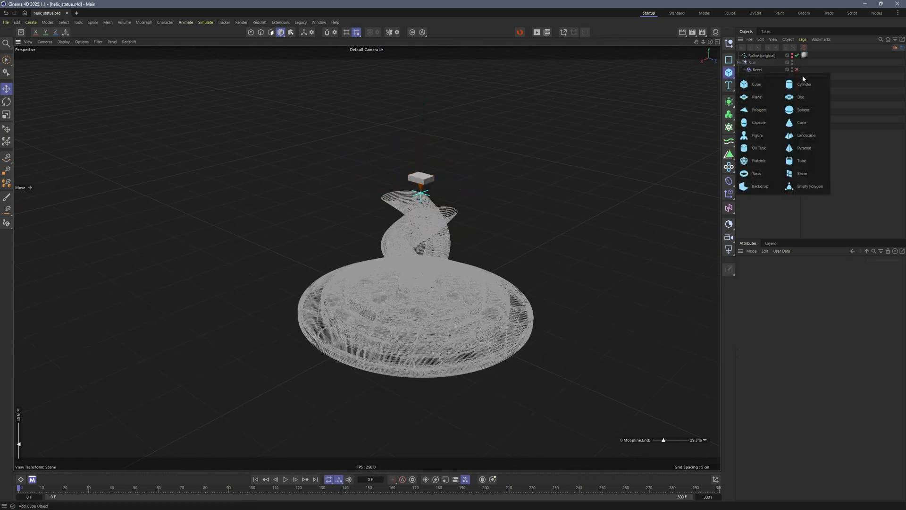
click(804, 84)
double_click(794, 286)
text(1)
double_click(797, 293)
text(10)
key(Return)
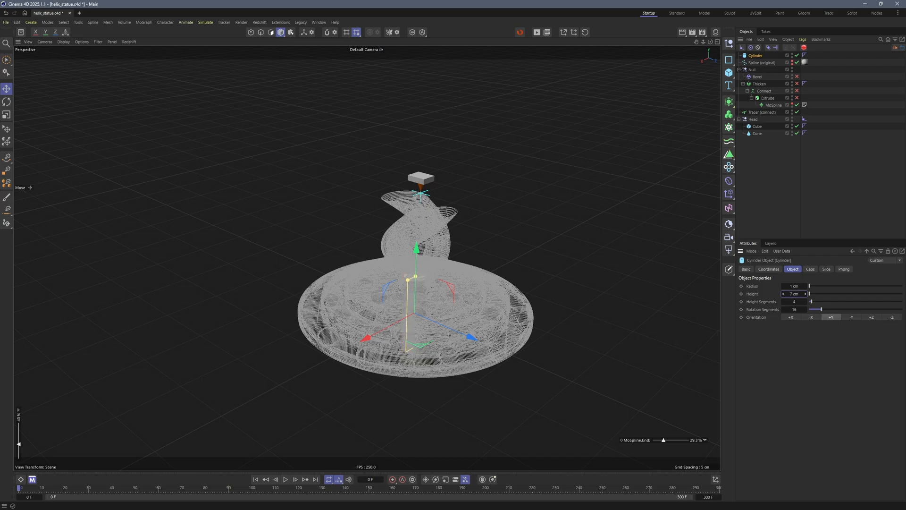
click(873, 318)
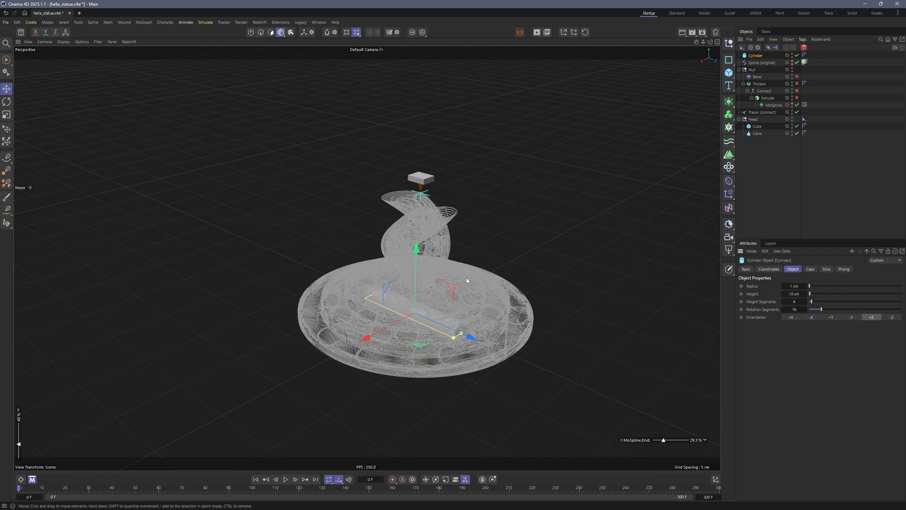
Raise the cylinder to the head box and reshape it into a rod about 0.12 cm in radius and 50 cm long.
drag(416, 246, 428, 108)
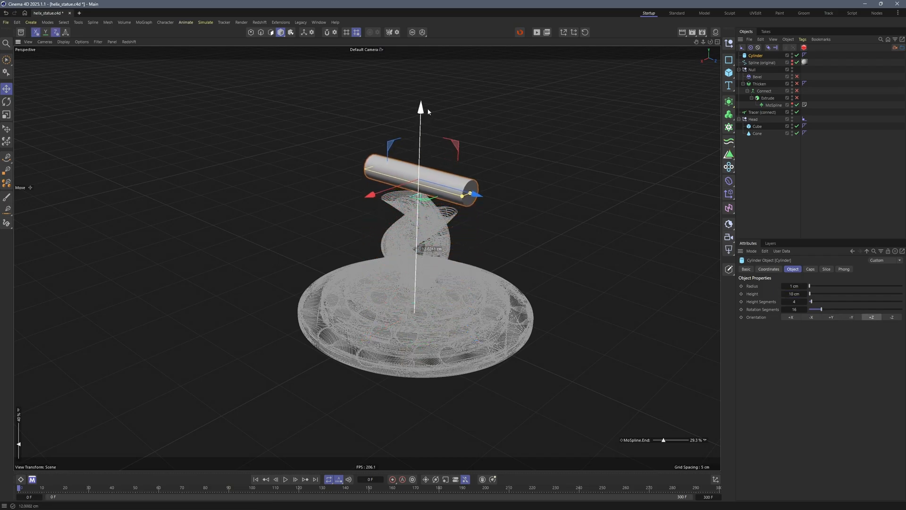
drag(461, 201, 454, 261)
middle_click(402, 213)
middle_click(463, 182)
scroll(367, 261, up, 5)
drag(372, 216, 378, 91)
middle_click(380, 92)
middle_click(236, 169)
alt+drag(236, 169, 415, 146)
Place the cylinder below the Head group in the hierarchy and give it a Constraint tag with Transform enabled.
drag(757, 56, 752, 138)
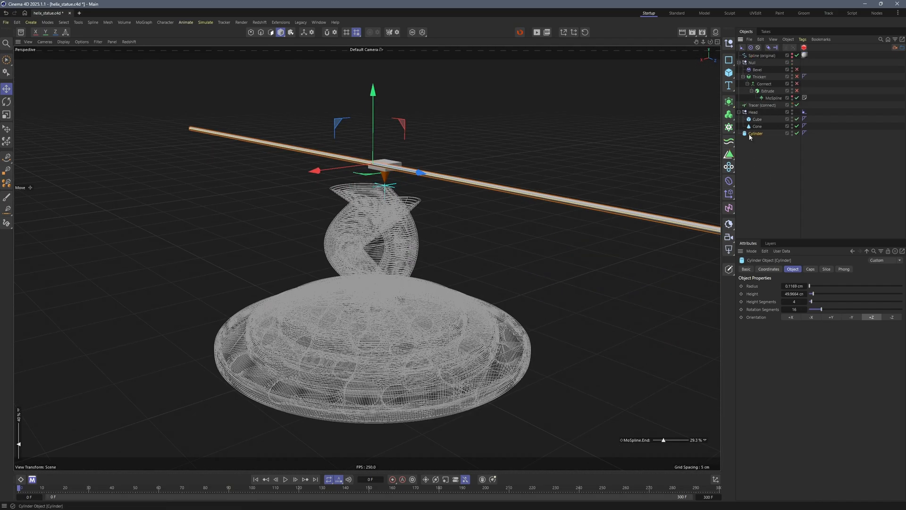
right_click(750, 137)
text(cons)
mouse_move(802, 148)
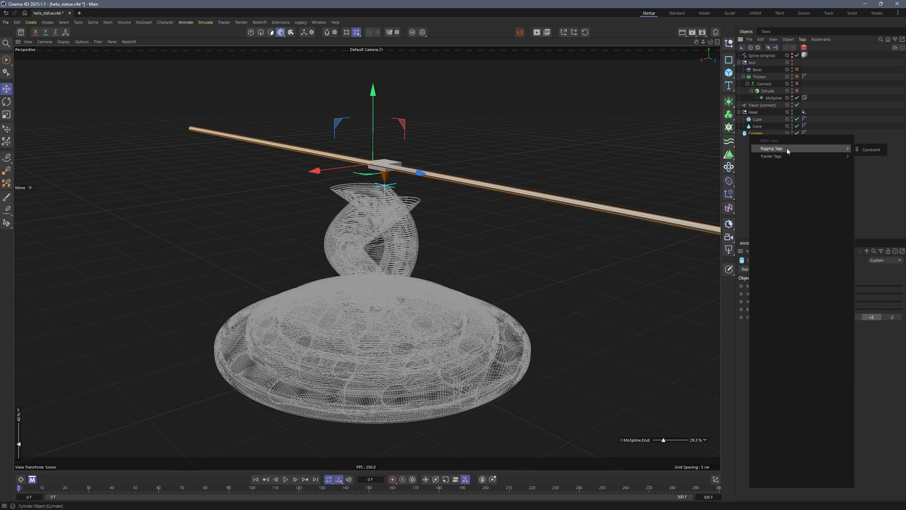
click(871, 150)
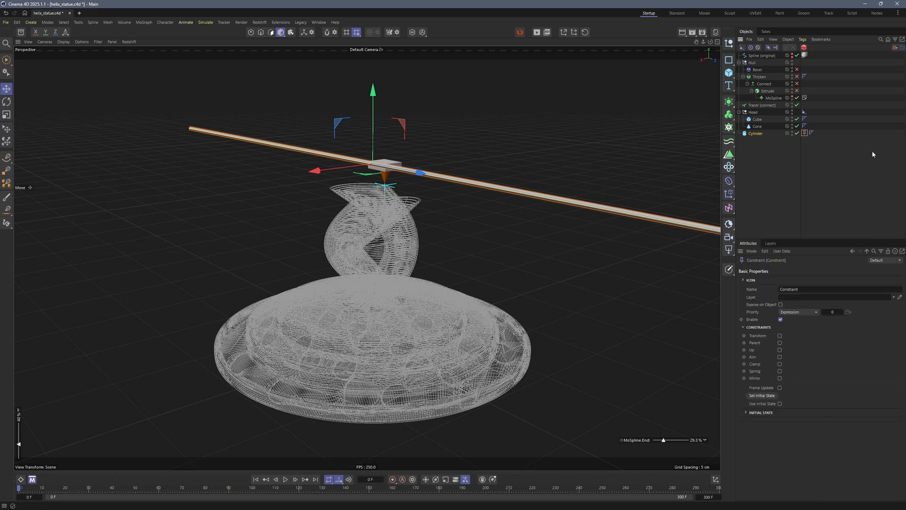
click(780, 336)
Constrain the cylinder to the Head target in X and Y position only, with a Y offset of 1.3 cm.
click(766, 269)
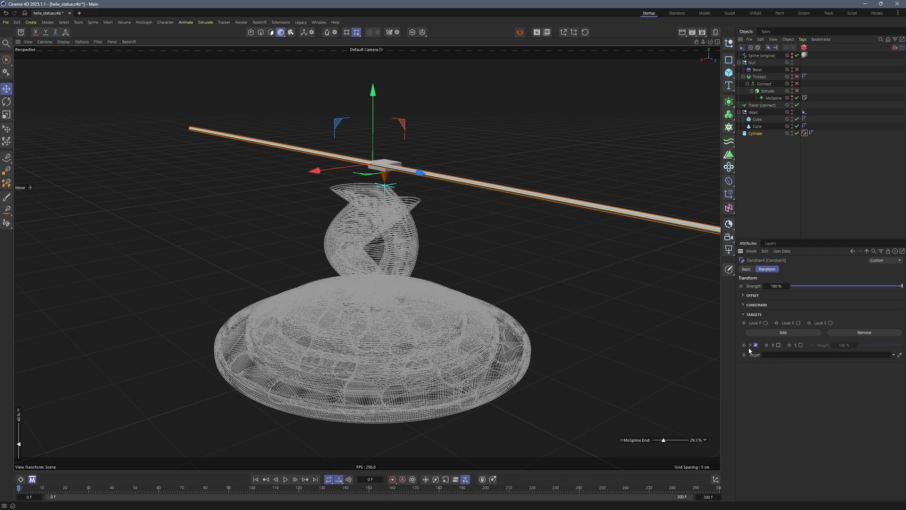
click(754, 305)
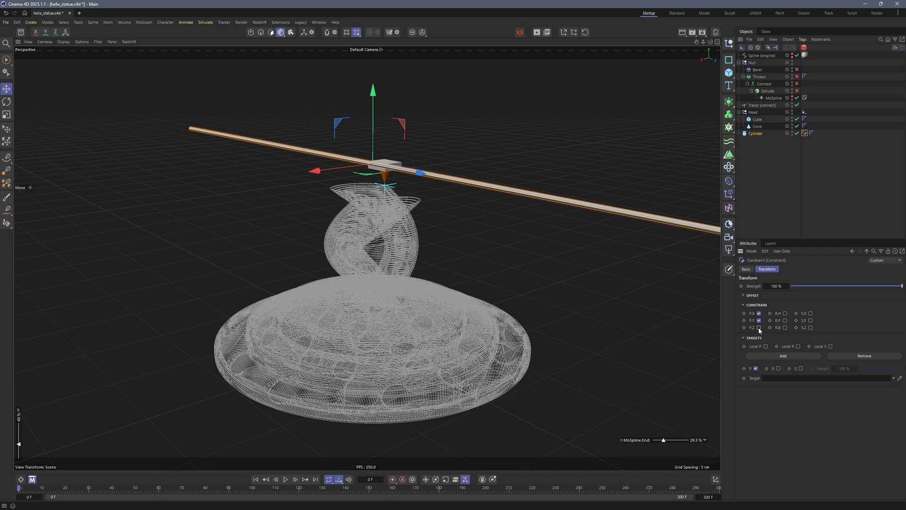
drag(754, 113, 781, 380)
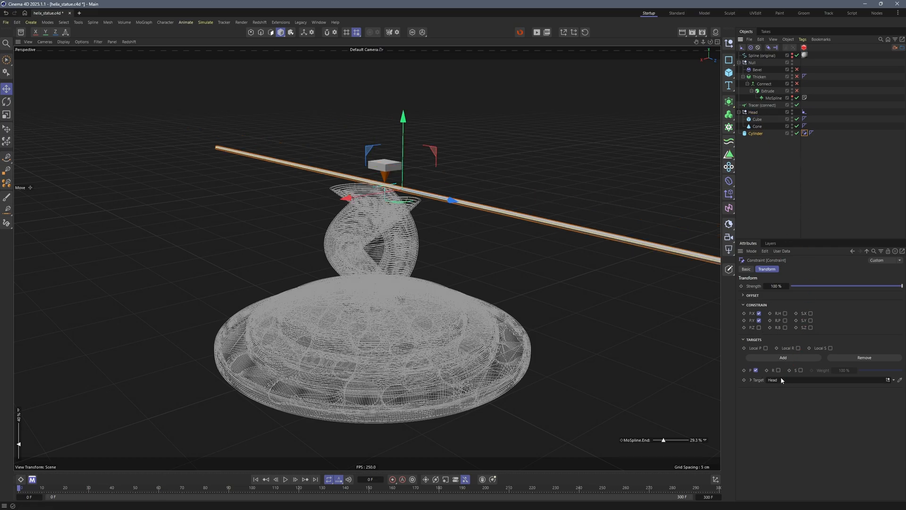
click(754, 295)
drag(782, 322, 784, 322)
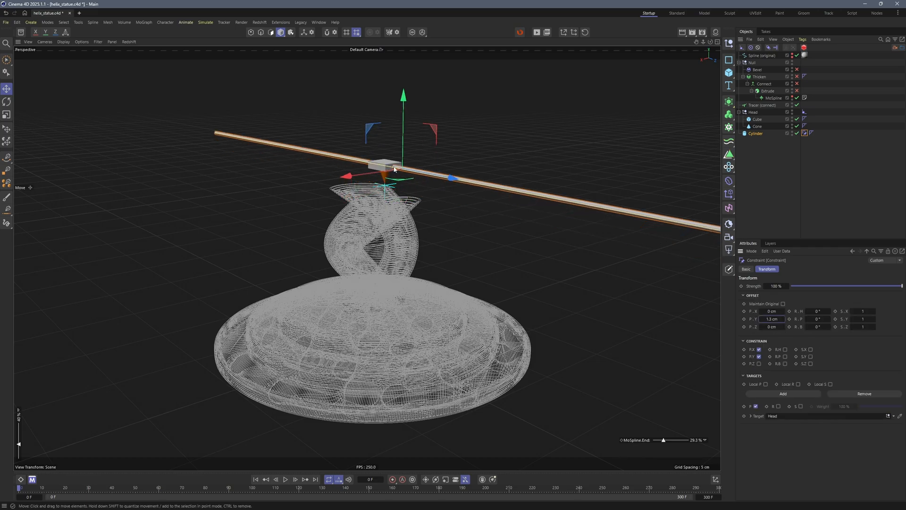
Check the rod's alignment with the head box and set the Constraint tag's priority to Generators.
scroll(353, 178, up, 10)
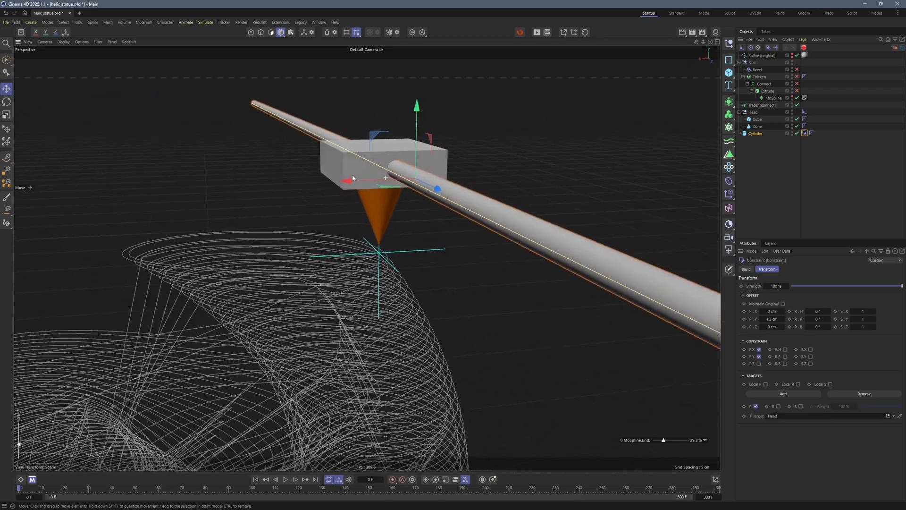
alt+drag(352, 178, 384, 176)
middle_click(386, 176)
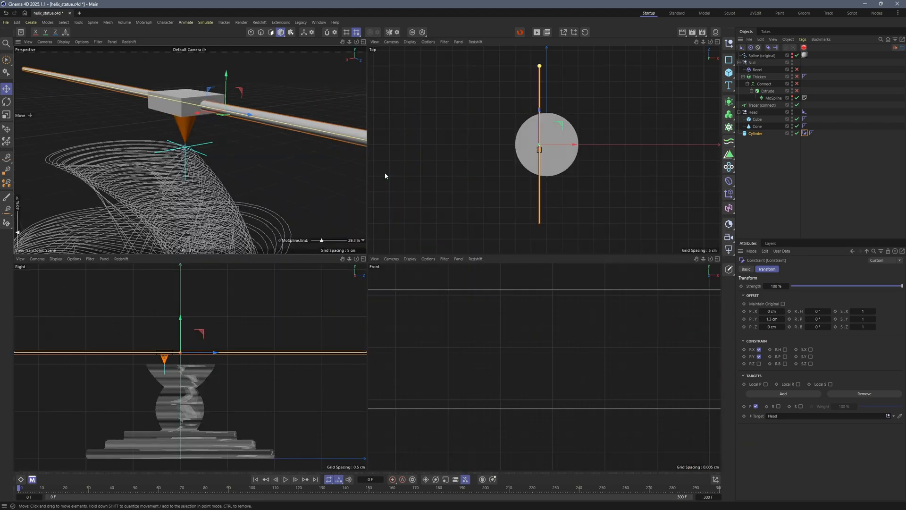
middle_click(510, 173)
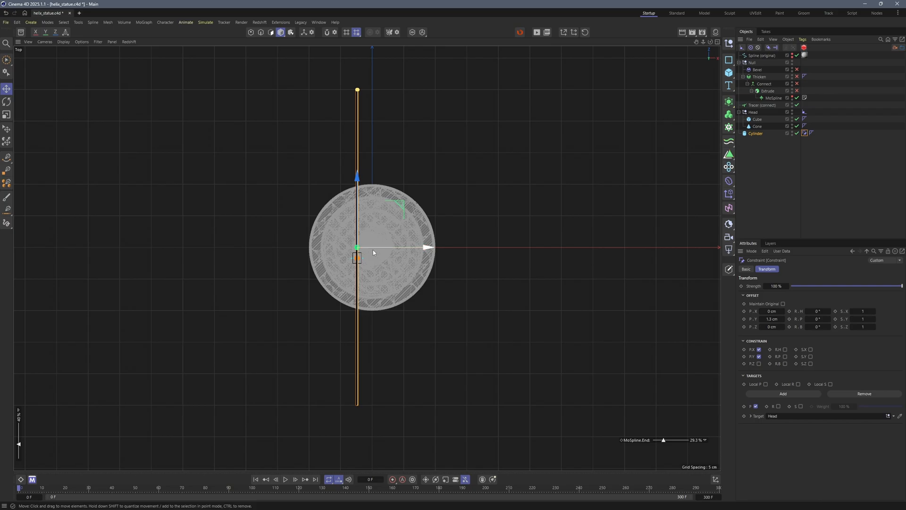
middle_click(356, 245)
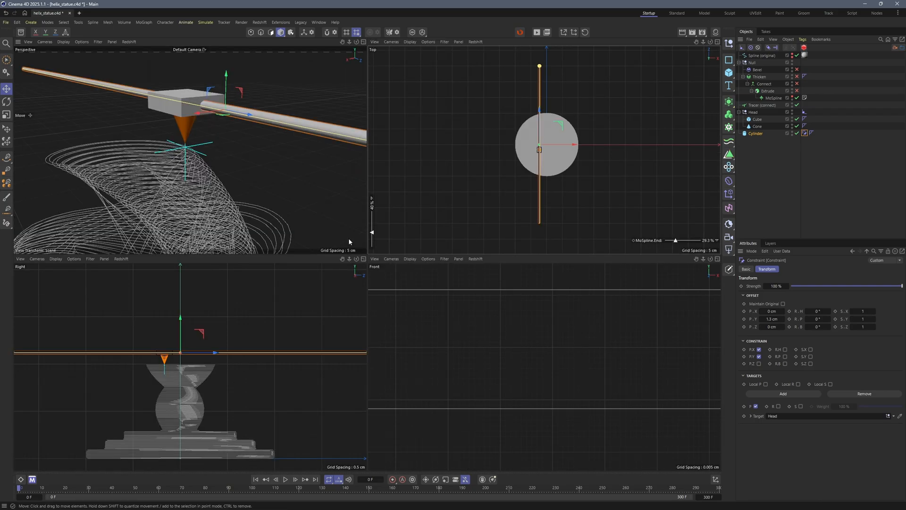
middle_click(356, 242)
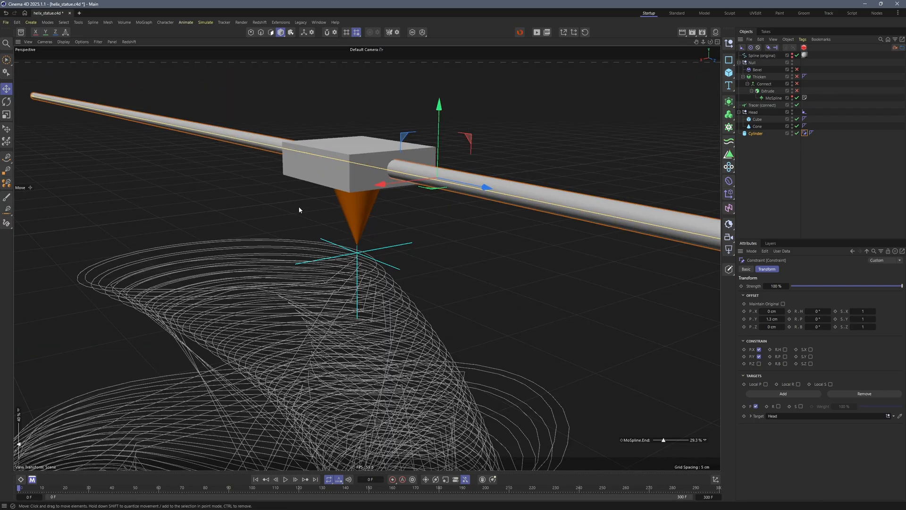
click(746, 269)
click(794, 319)
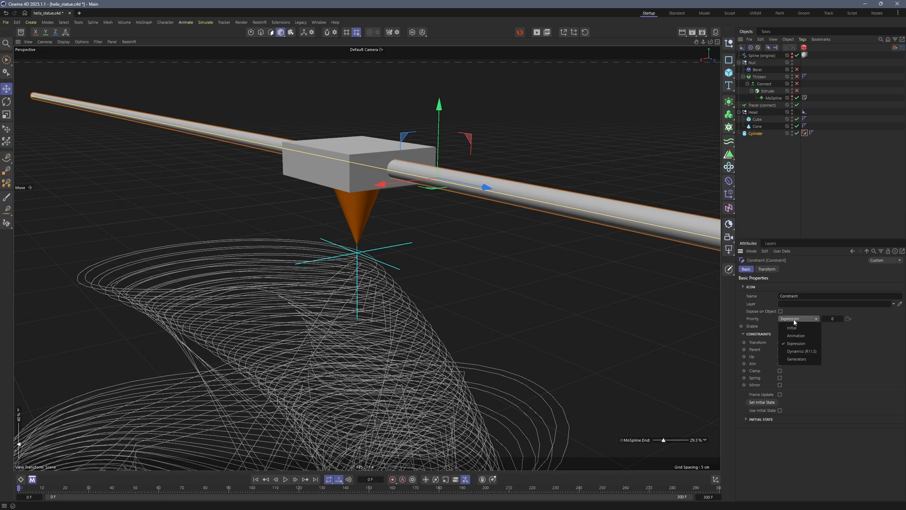
click(797, 359)
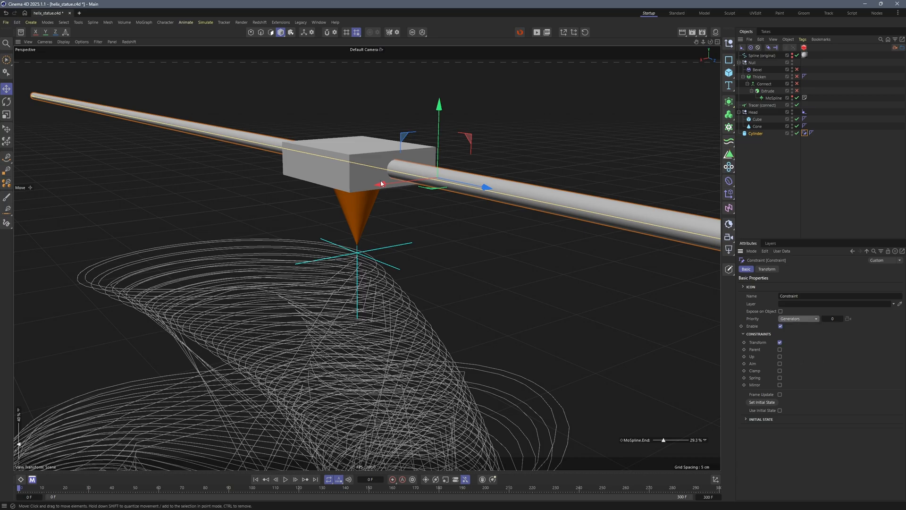
Test how the rod follows the head by setting MoSpline End to about 26.3 % and finally to about 40.4 %.
scroll(349, 269, down, 8)
scroll(349, 268, down, 3)
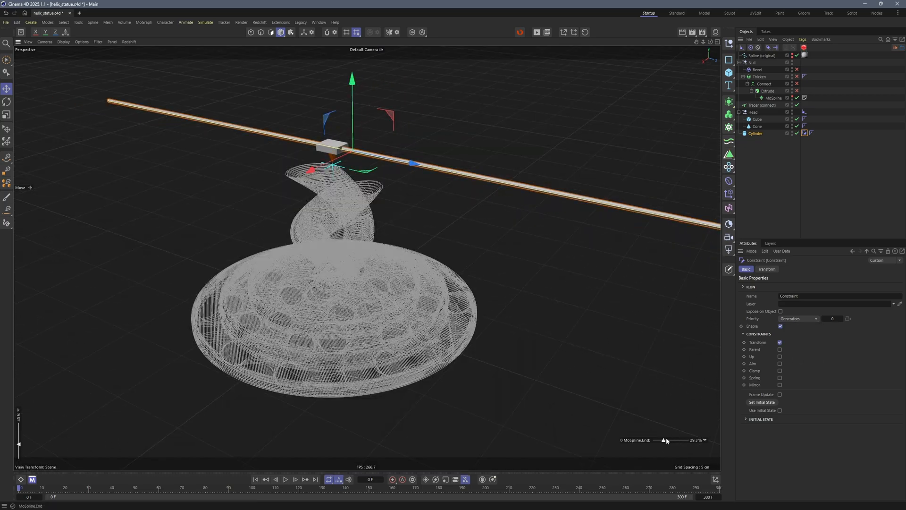
drag(664, 440, 663, 440)
middle_click(487, 173)
middle_click(488, 172)
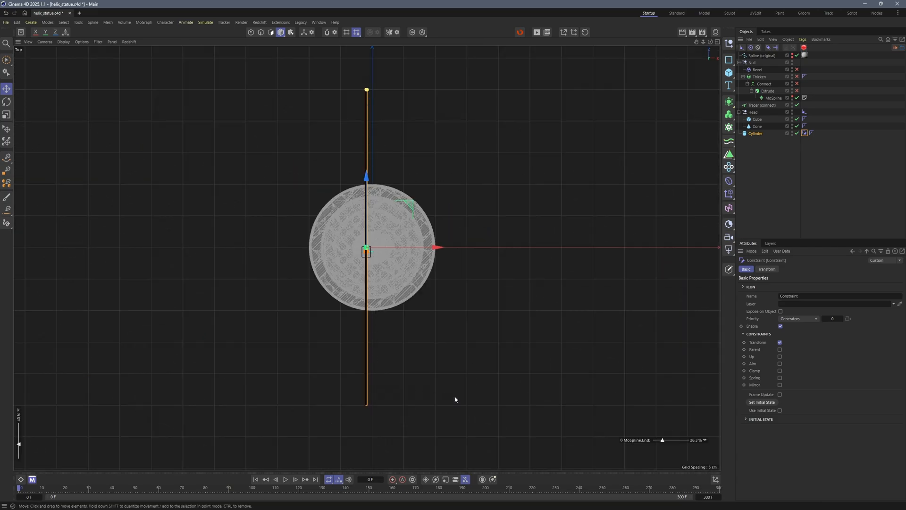
drag(662, 440, 667, 441)
middle_click(628, 420)
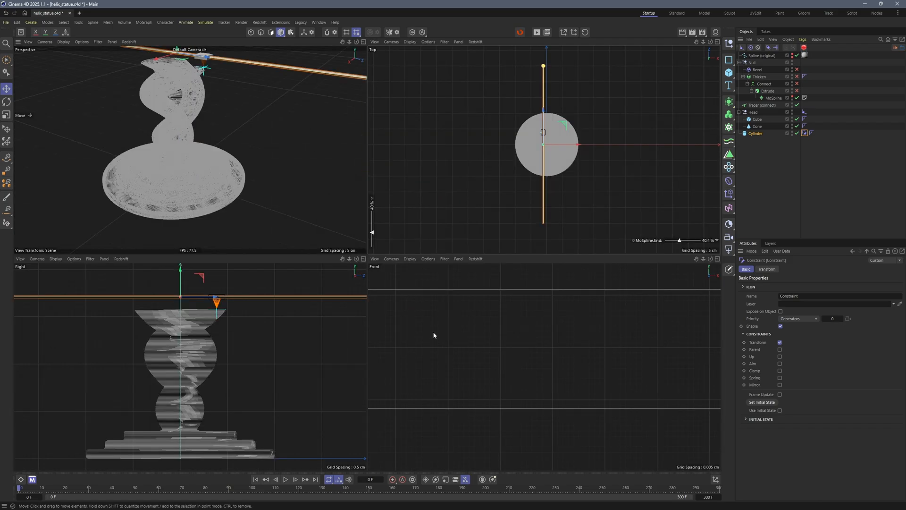
key(F1)
alt+drag(427, 168, 447, 204)
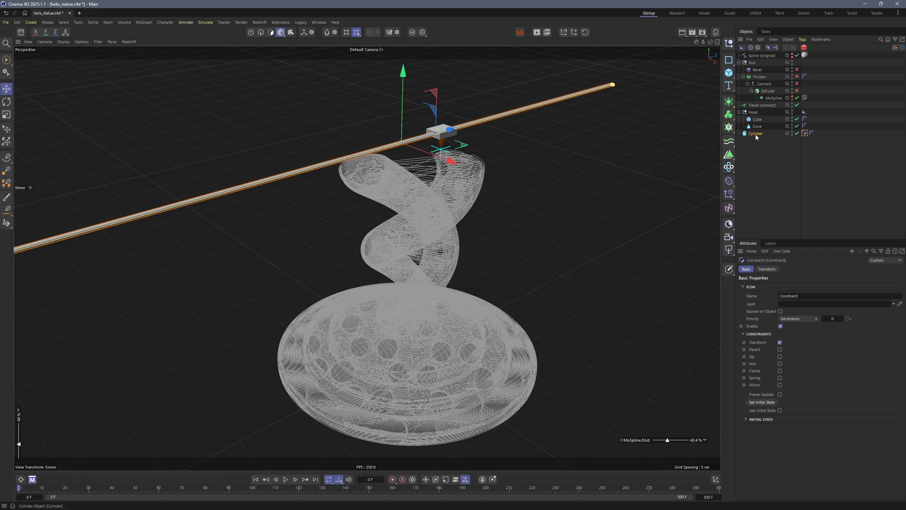
Duplicate the constrained cylinder and limit the copy's constraint to the Y and Z positions.
drag(755, 134, 758, 142)
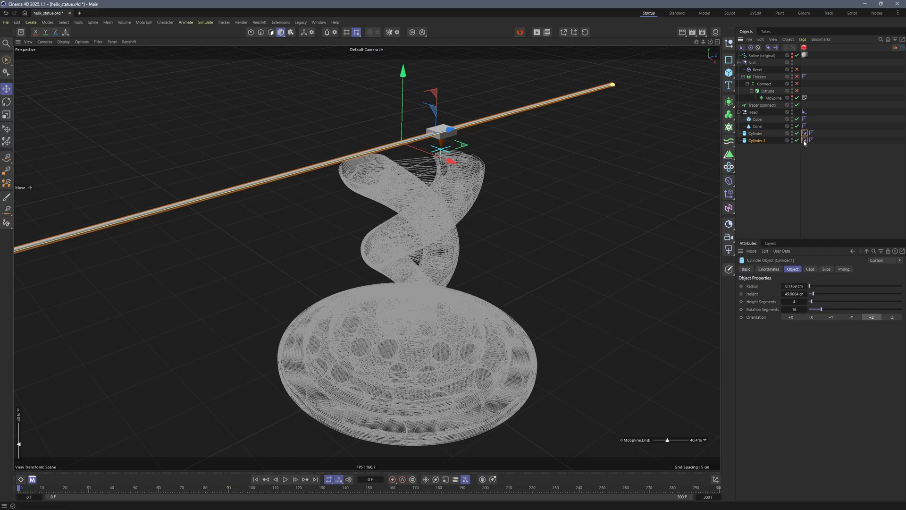
click(771, 271)
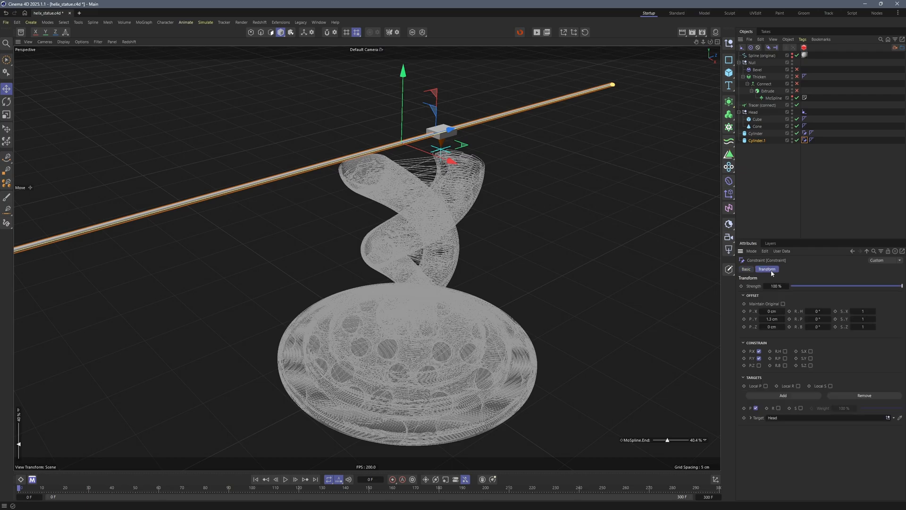
click(759, 365)
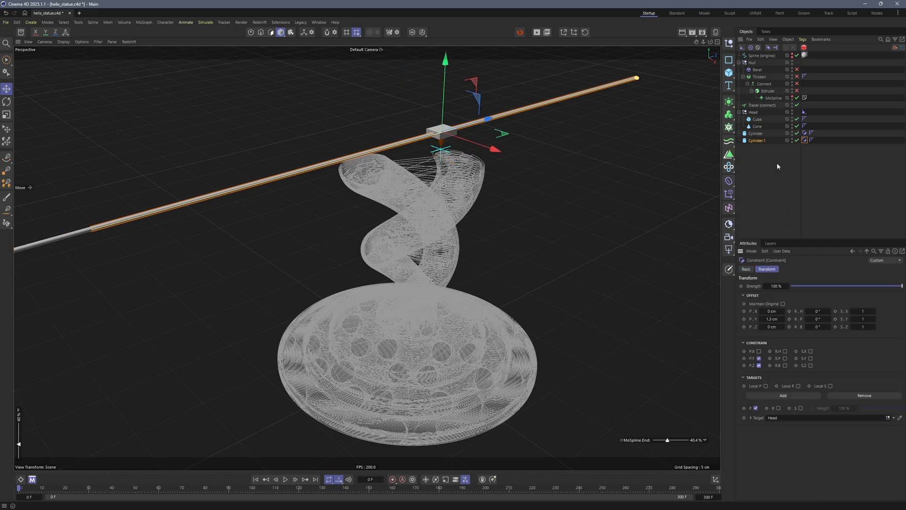
Orient the duplicated cylinder along +X and set its X position to 0 cm.
click(758, 141)
click(799, 318)
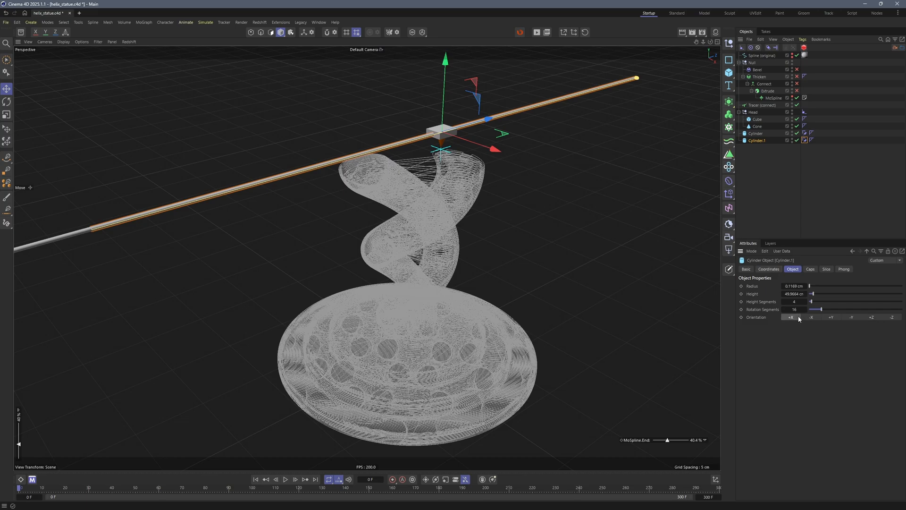
click(768, 269)
double_click(776, 296)
text(0)
key(Return)
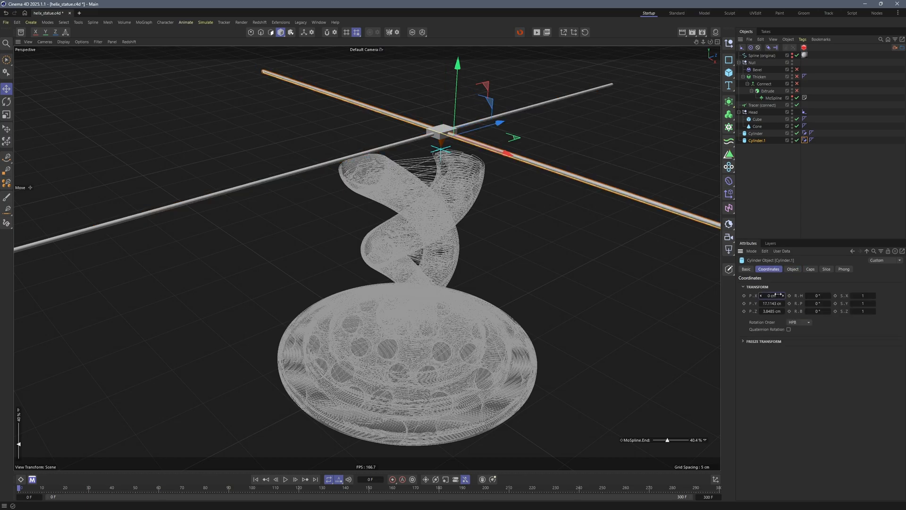
Check in the top and perspective views how both rods follow the head while raising MoSpline End to about 49.5 %.
middle_click(549, 222)
middle_click(549, 222)
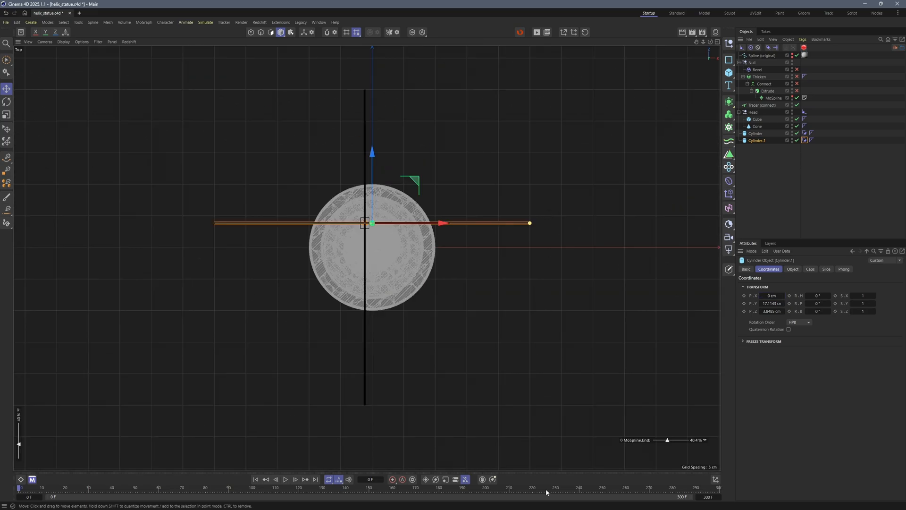
mouse_move(666, 440)
mouse_down()
mouse_move(678, 447)
mouse_move(667, 446)
mouse_up()
middle_click(666, 445)
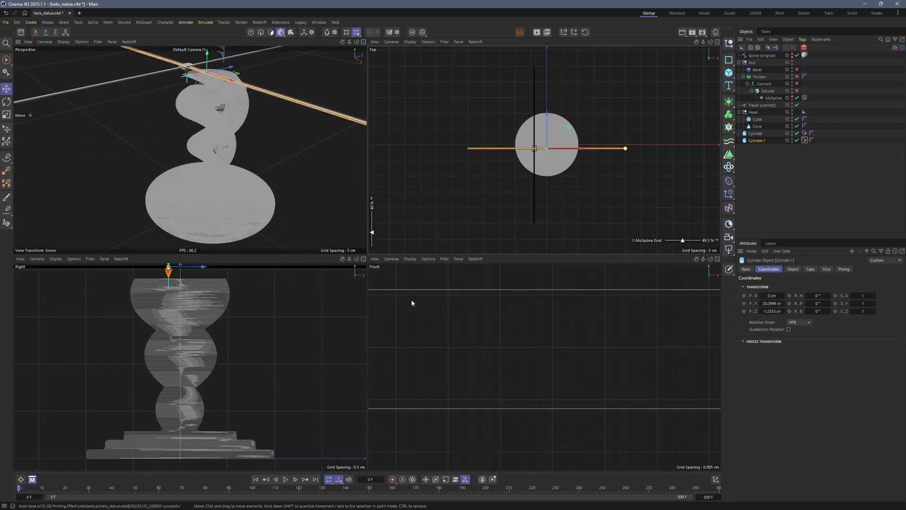
middle_click(297, 176)
alt+drag(298, 175, 332, 136)
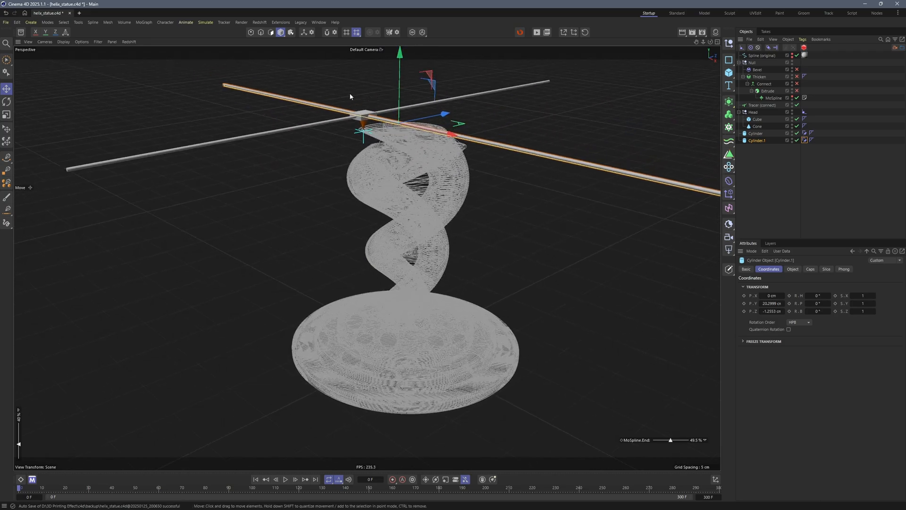
mouse_move(670, 440)
mouse_down()
mouse_move(658, 440)
mouse_move(671, 443)
mouse_up()
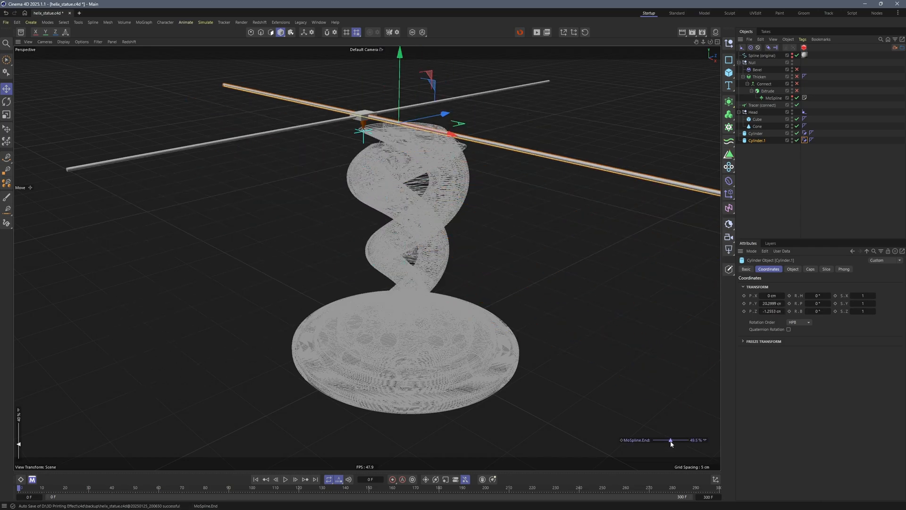
Rename the null holding the print setup to 3D Printing Model and collapse its hierarchy and the Head group.
double_click(753, 62)
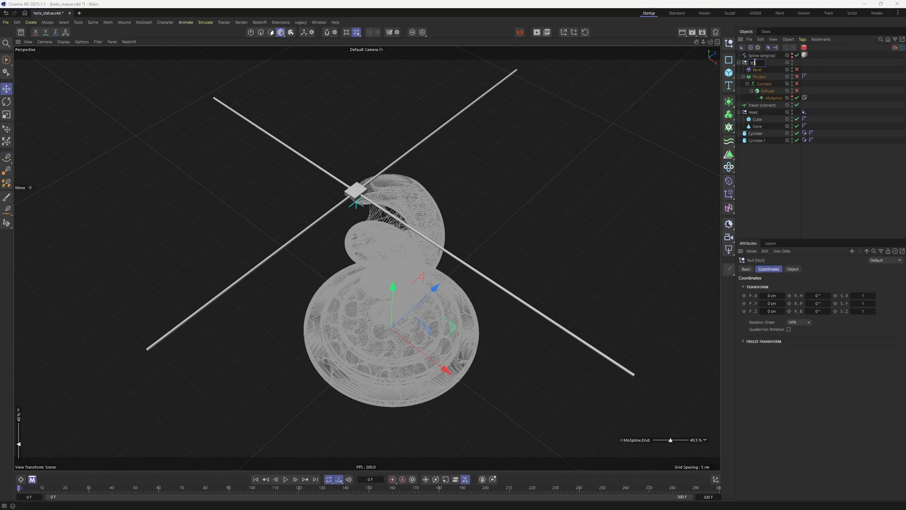
text(3D line Model)
key(Return)
click(739, 62)
click(739, 76)
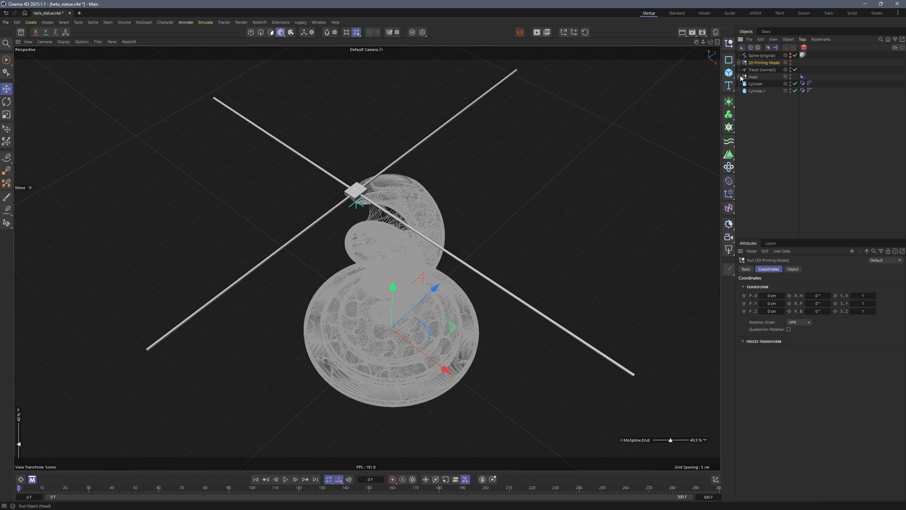
Rename the two guide-rod cylinders to Axis 1 and Axis 2.
double_click(756, 84)
text(Axis 1)
key(Return)
double_click(756, 92)
text(A)
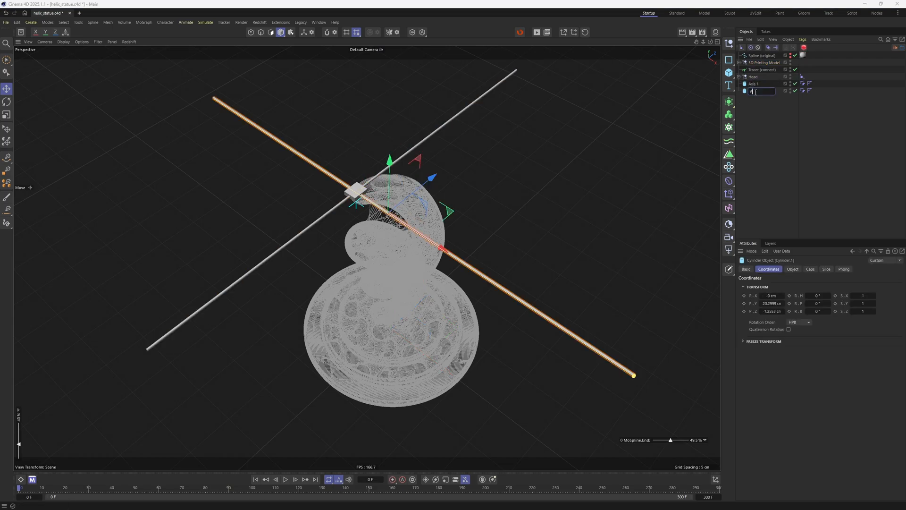
key(Return)
Create a null named Axis below the Head group and nest both guide rods inside it.
click(761, 127)
click(729, 44)
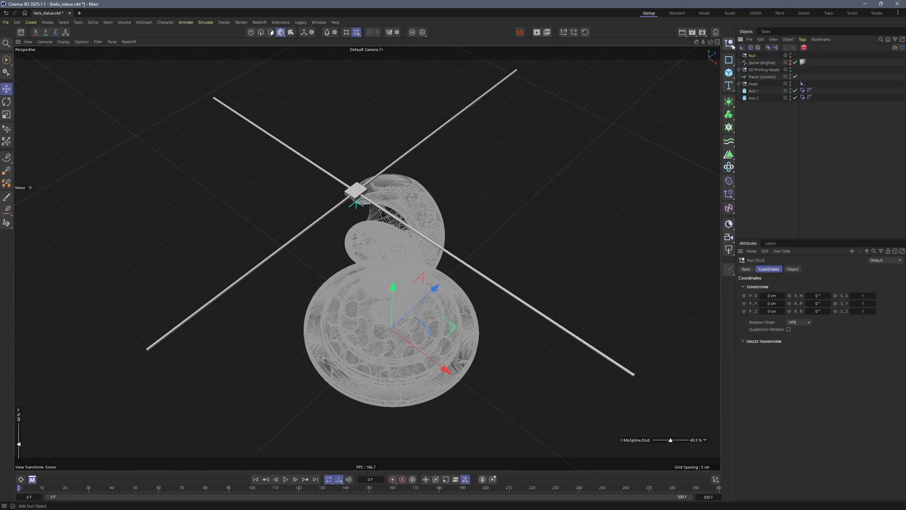
double_click(753, 56)
text(Axis)
key(Return)
drag(753, 56, 753, 97)
click(752, 85)
ctrl+click(753, 90)
alt+drag(543, 208, 400, 169)
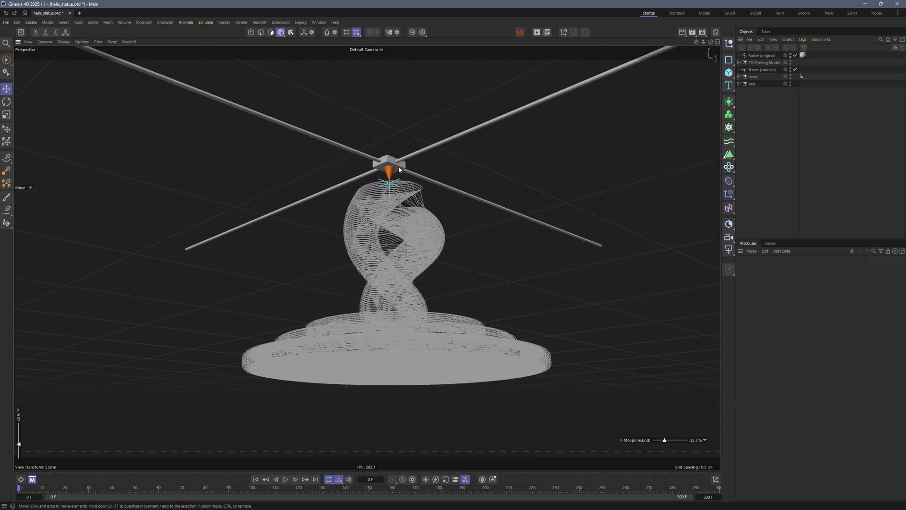
Add a Matrix object at the end of the hierarchy and set its mode to Object.
click(728, 127)
click(771, 153)
drag(754, 55, 759, 95)
click(799, 270)
click(793, 286)
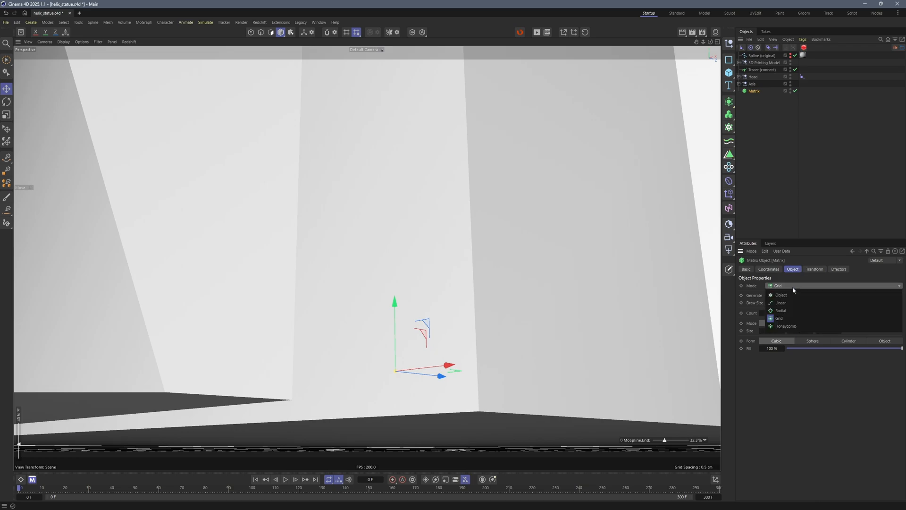
click(791, 296)
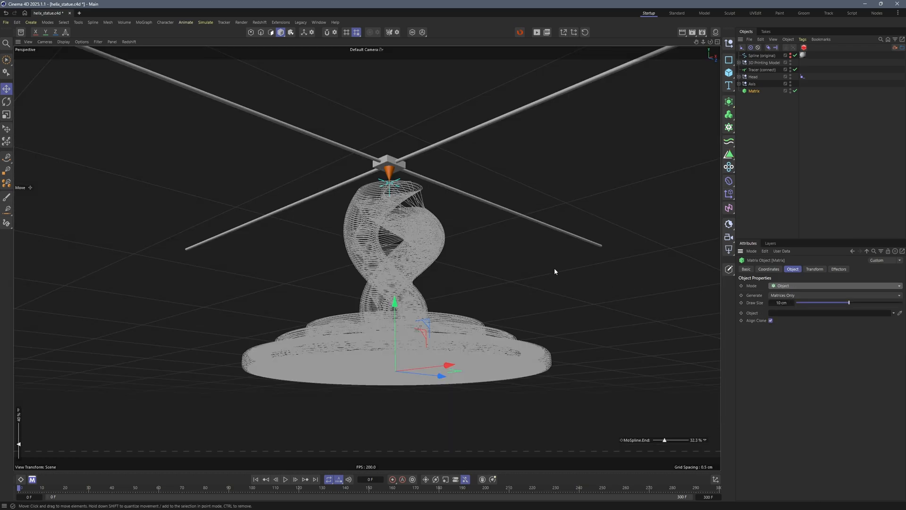
Distribute the Matrix on Tracer (connect) with a count of 1 and a draw size of 1 cm.
scroll(579, 274, up, 2)
drag(760, 69, 780, 314)
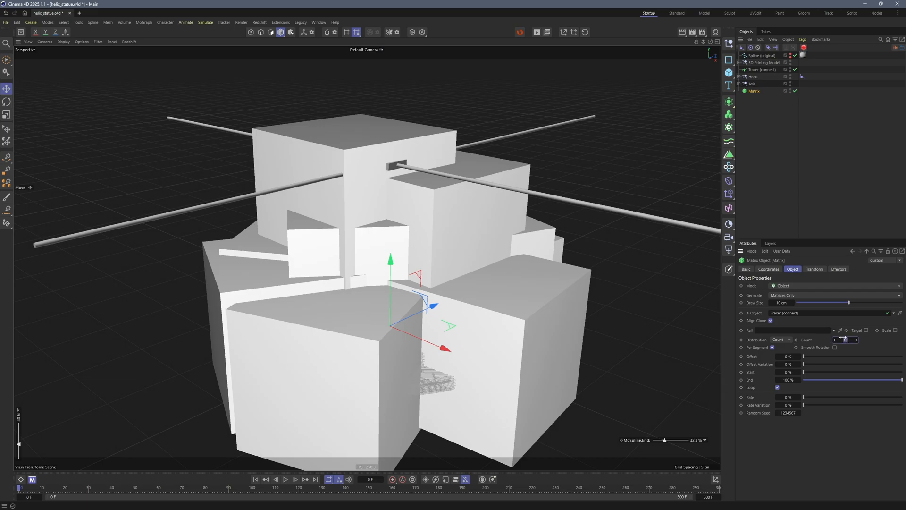
key(Return)
double_click(782, 303)
text(1)
key(Return)
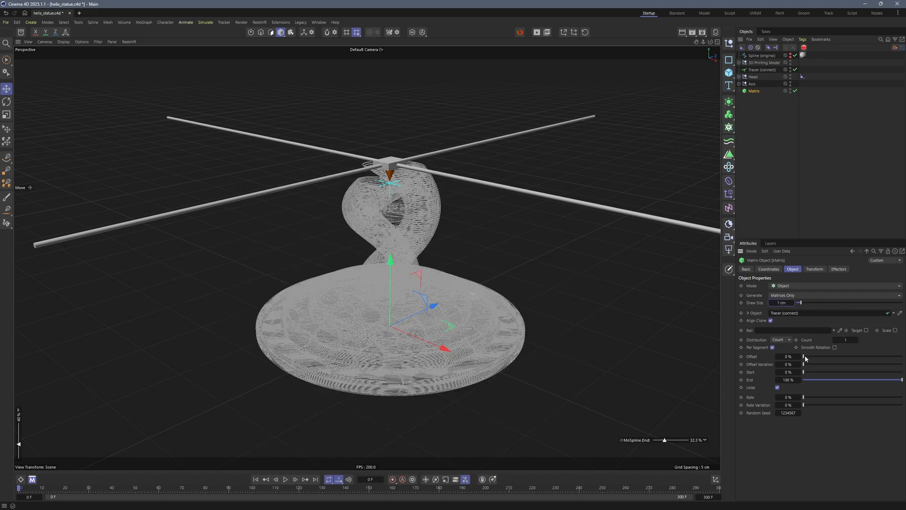
Set the Matrix offset to 100 % and disable Loop and Align Clone so its point sits at the nozzle tip.
drag(805, 356, 903, 358)
click(778, 387)
alt+right_drag(389, 180, 410, 108)
mouse_move(390, 181)
alt+mouse_down()
mouse_move(329, 229)
mouse_move(388, 179)
alt+mouse_up()
scroll(388, 179, up, 3)
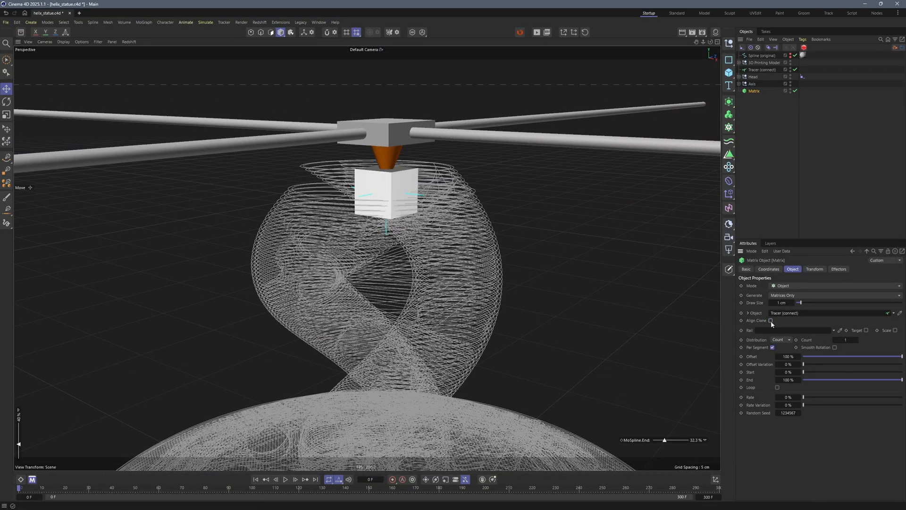
Color the Matrix magenta and set its draw size to 0.5 cm.
click(815, 269)
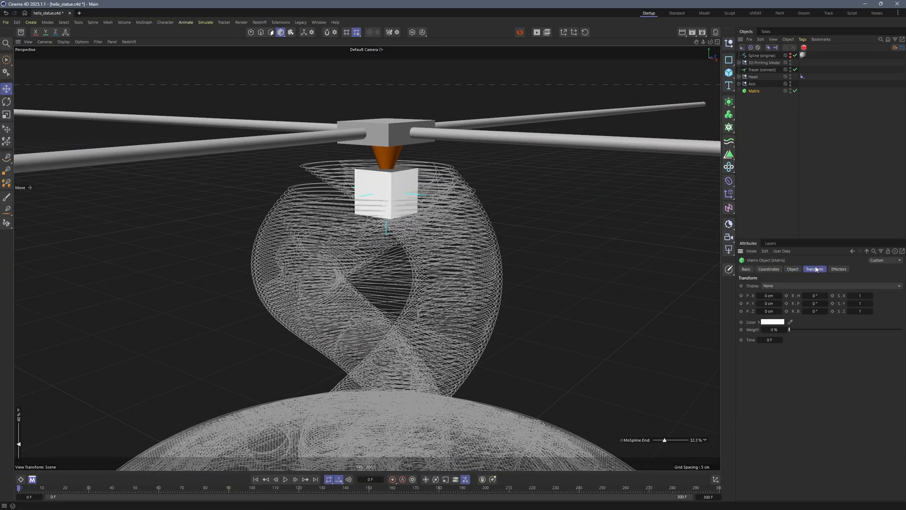
click(773, 321)
click(839, 337)
click(794, 269)
click(787, 303)
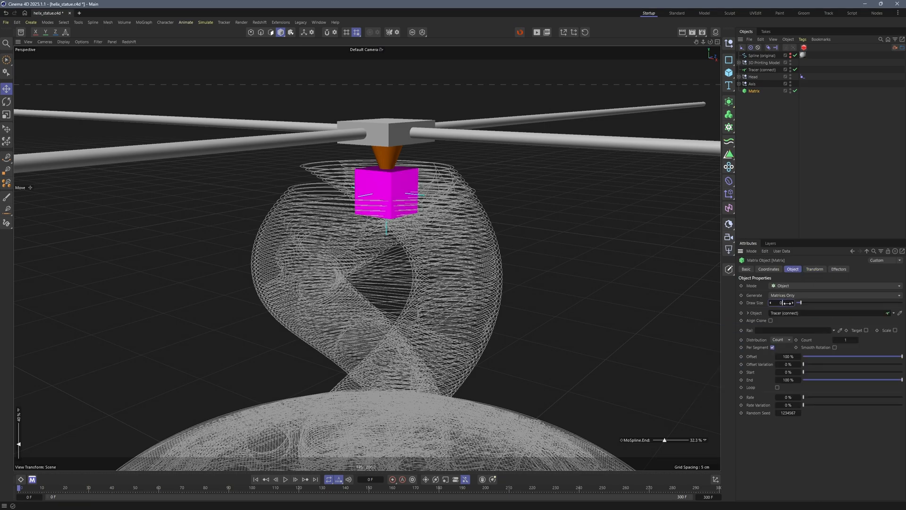
key(Return)
Create a null named Tubes at the end of the object hierarchy.
click(729, 43)
drag(756, 117, 756, 115)
double_click(753, 98)
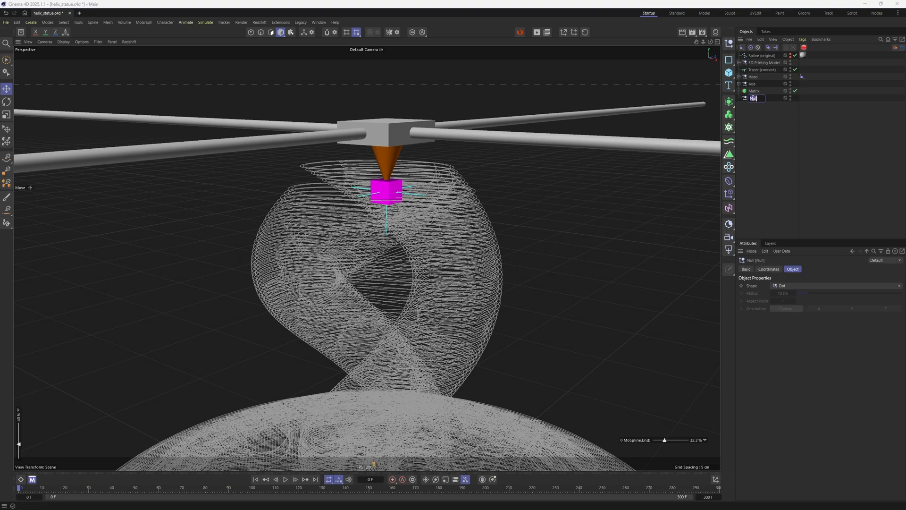
text(Tubes)
key(Return)
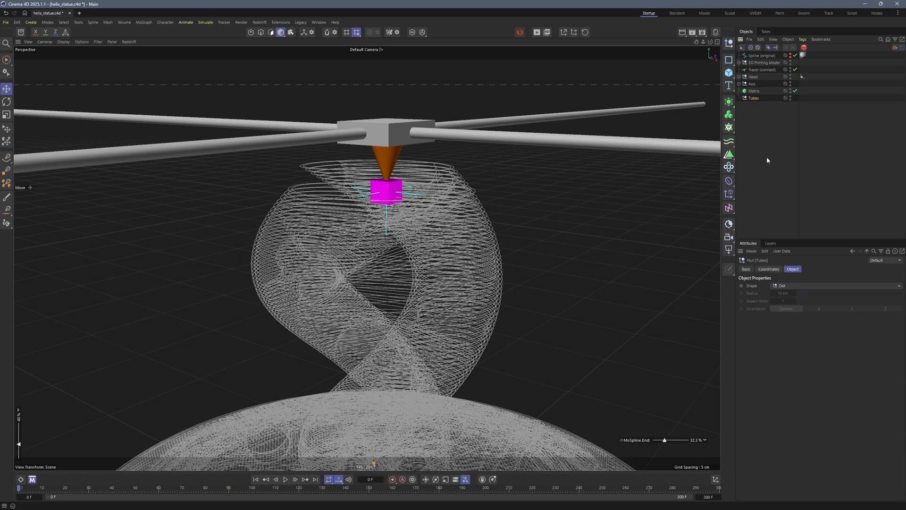
Nest the Matrix inside Tubes and add a child null named Tube_1 to the same group.
drag(757, 95, 754, 97)
click(728, 43)
drag(753, 57, 758, 103)
double_click(758, 98)
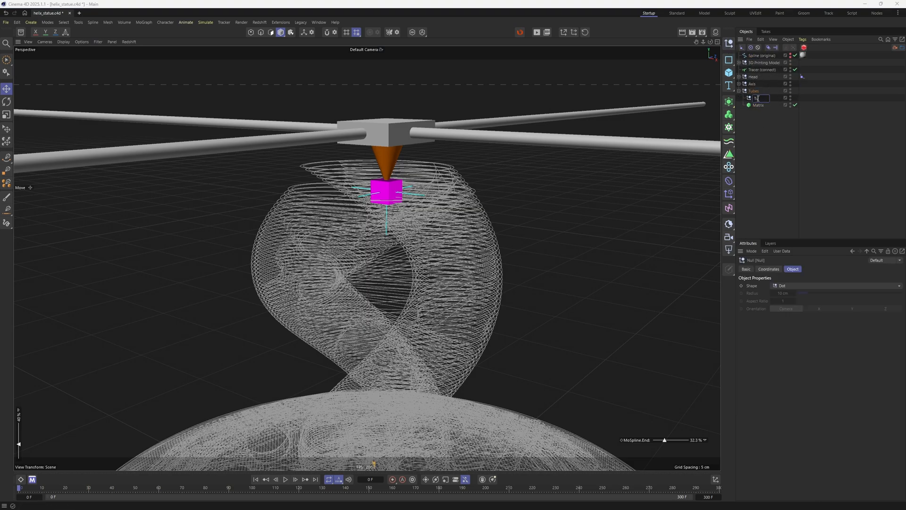
key(Return)
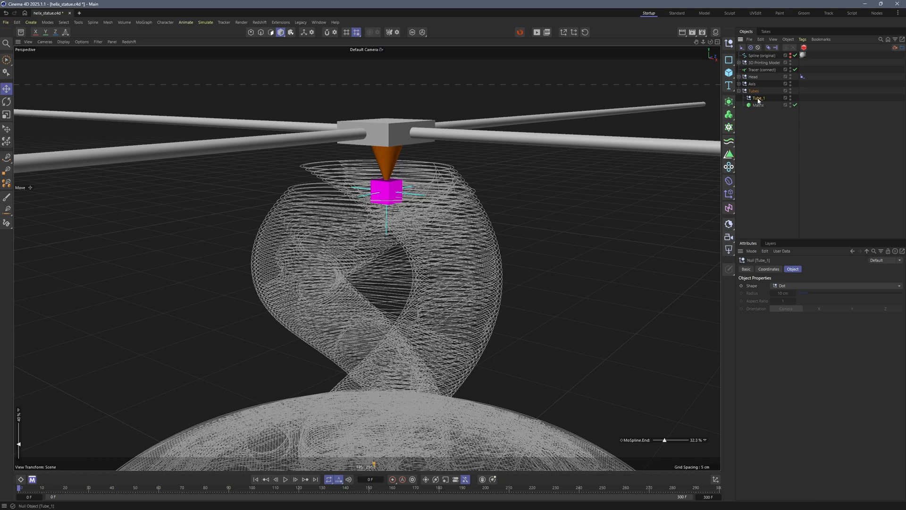
Nest the Matrix inside Tube_1 and rename it to T1.
drag(758, 105, 758, 97)
double_click(763, 106)
text(T1)
key(Return)
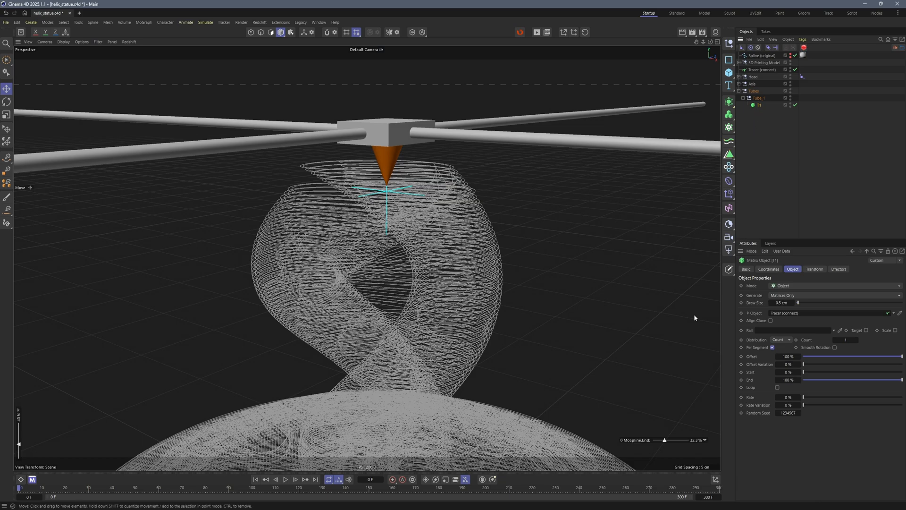
Move MoSpline End to about 33.3 % and duplicate the T1 matrix as T2.
drag(665, 440, 665, 441)
drag(758, 105, 761, 110)
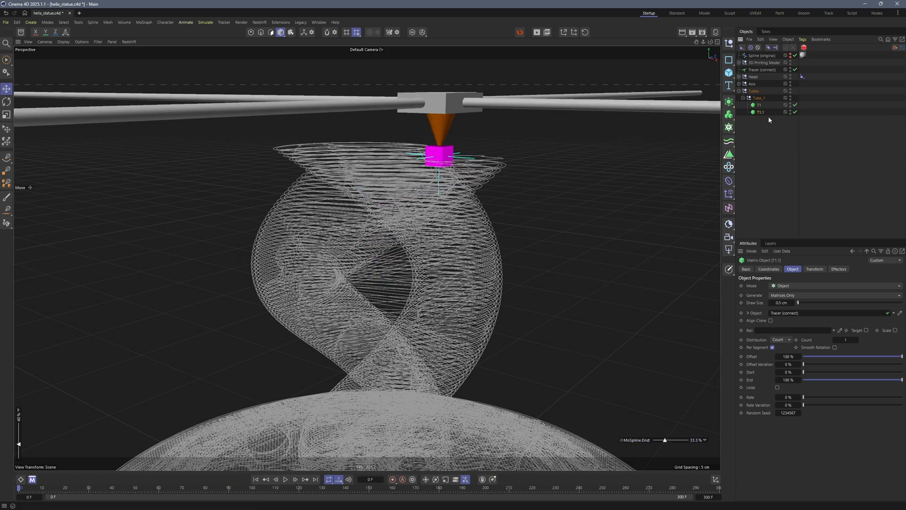
double_click(769, 112)
text(T1)
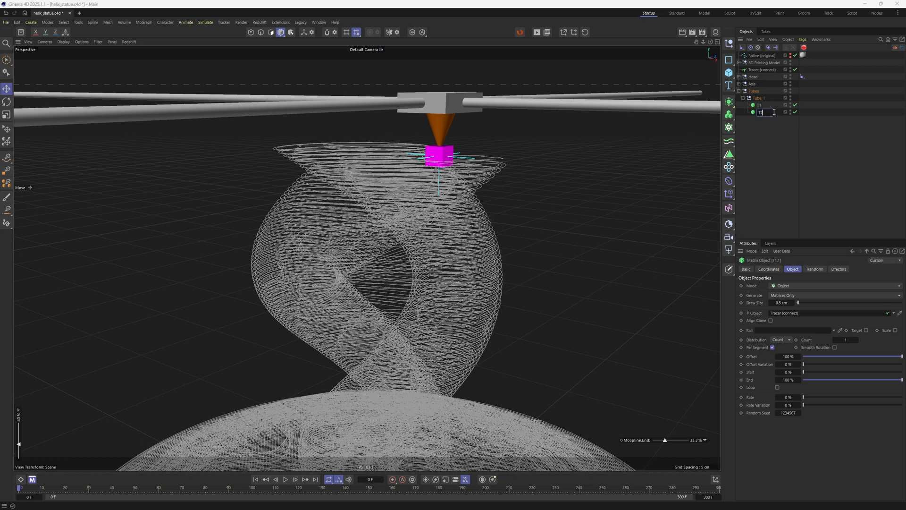
key(Return)
Raise T1 to a transform Y position of 1.8 cm on top of the head and move T2 higher above it.
click(759, 105)
alt+drag(443, 111, 437, 144)
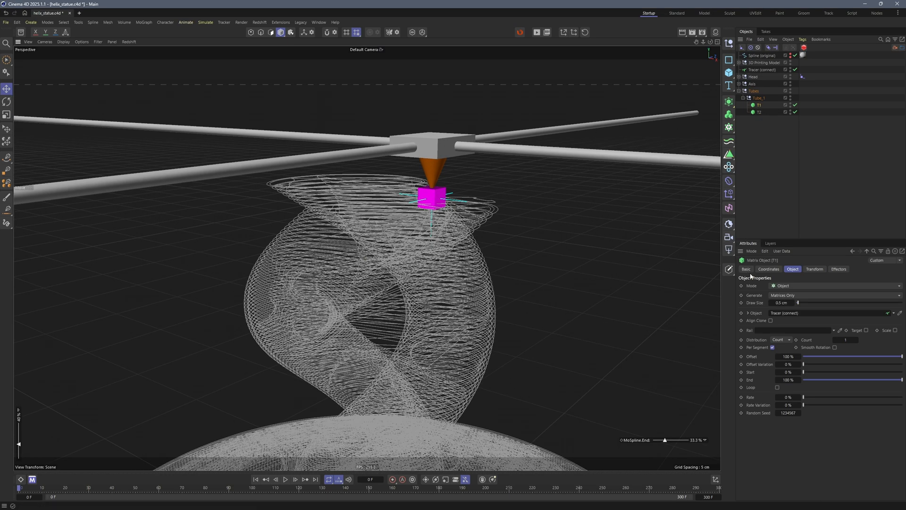
click(808, 269)
click(780, 303)
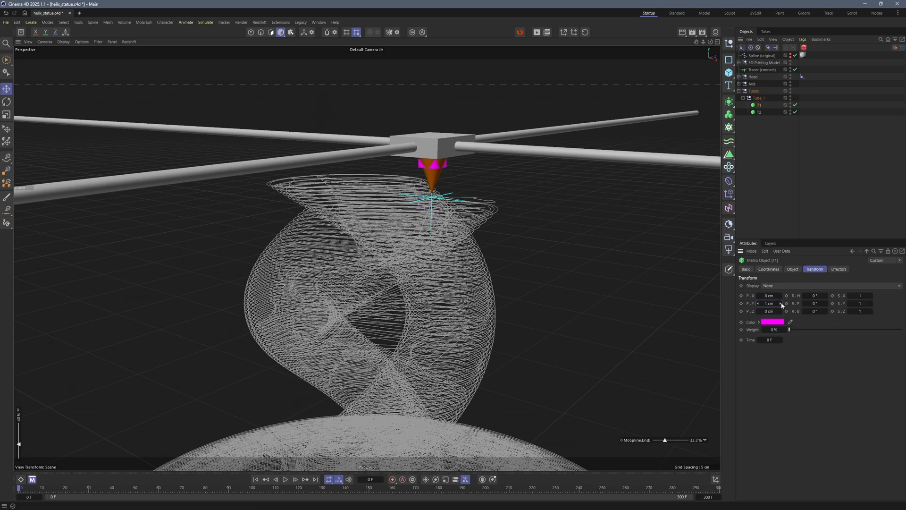
click(759, 112)
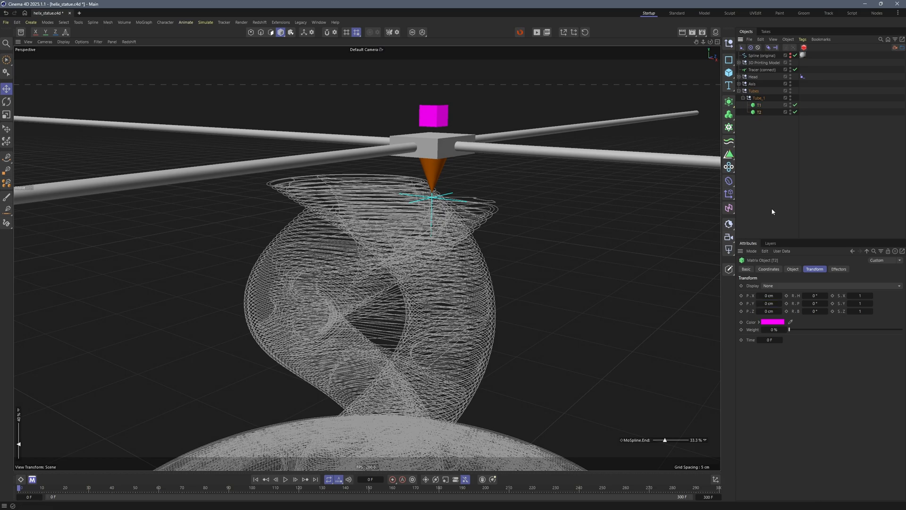
drag(781, 307, 781, 288)
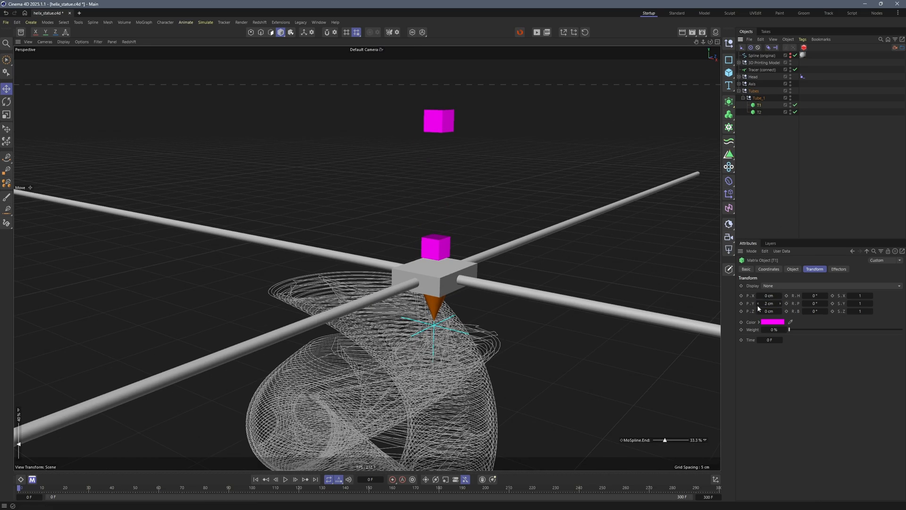
drag(759, 307, 753, 313)
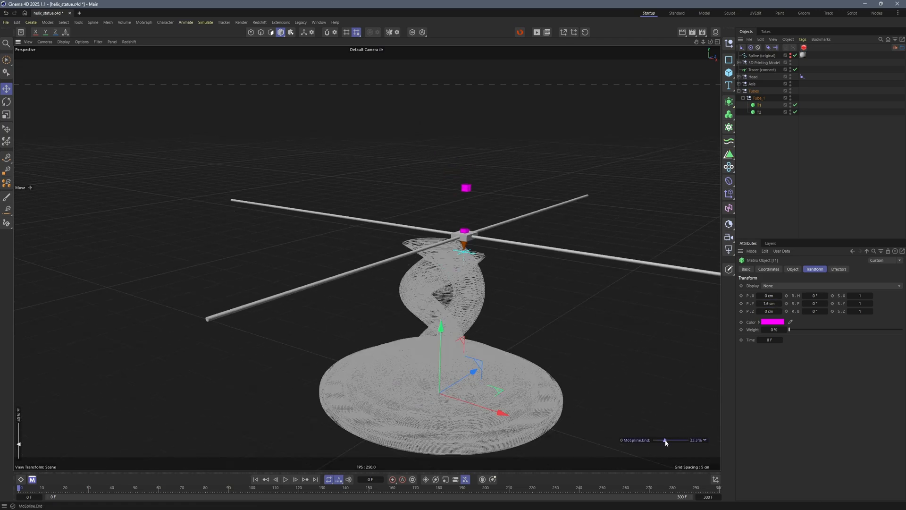
Test how the tube points follow the head by raising MoSpline End to 93.61 %.
drag(664, 439, 672, 441)
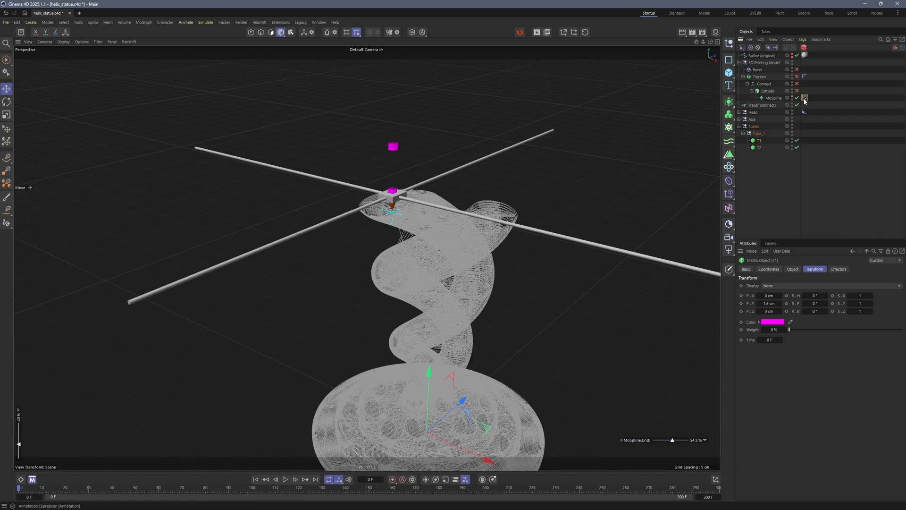
click(805, 98)
click(773, 97)
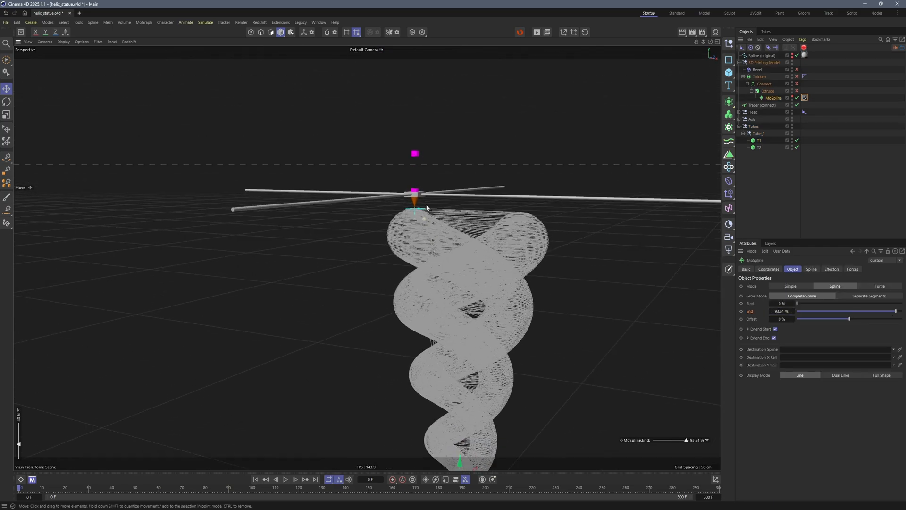
Add a null with the Sphere display shape and reduce its radius.
click(728, 59)
click(783, 286)
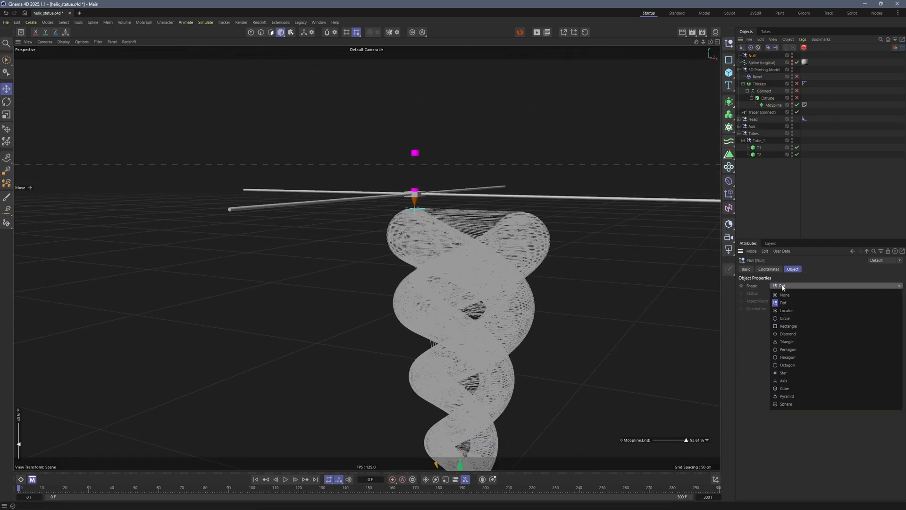
click(785, 404)
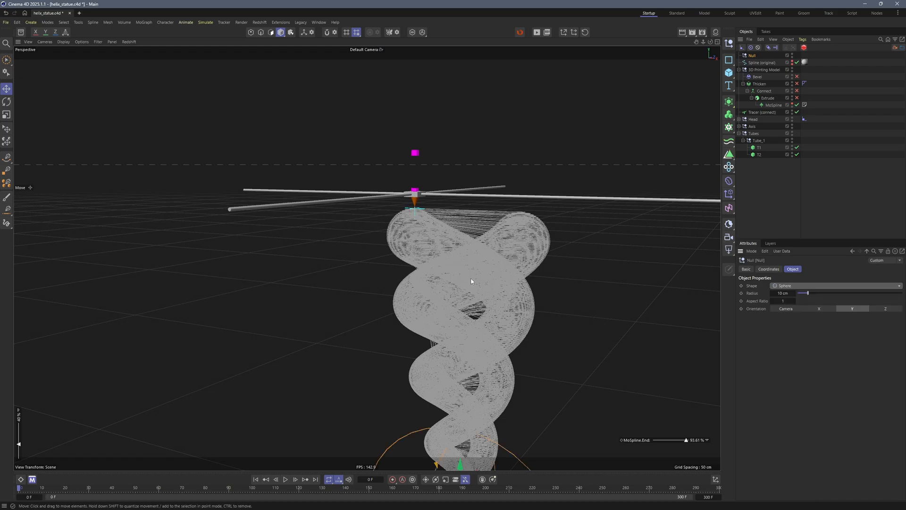
scroll(489, 291, down, 5)
drag(785, 293, 782, 293)
Give the new null a custom magenta display color.
click(746, 268)
click(791, 328)
click(792, 362)
click(794, 336)
click(808, 383)
click(861, 344)
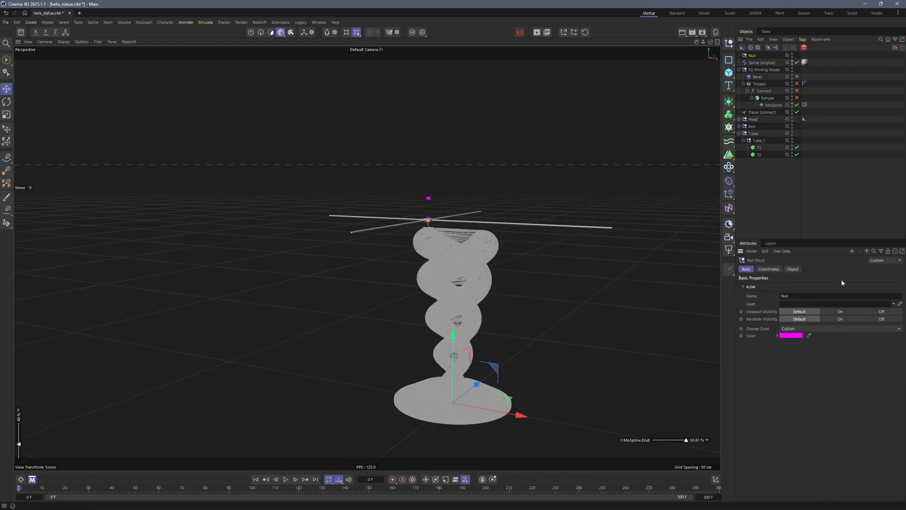
Place the magenta null inside Tube_1 below T2 and rename it to T3.
drag(752, 55, 761, 160)
double_click(760, 154)
text(T3)
key(Return)
Spread T3 and two duplicates of it in an arc beside the head and set all three nulls' radius to 0.5 cm.
drag(490, 370, 492, 363)
alt+drag(442, 105, 282, 210)
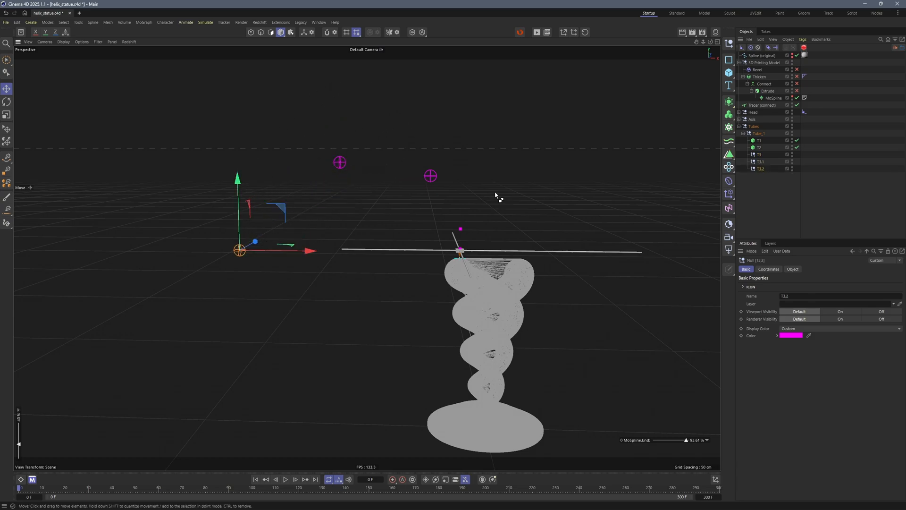
drag(764, 187, 752, 152)
click(792, 269)
click(784, 293)
text(0.5)
key(Return)
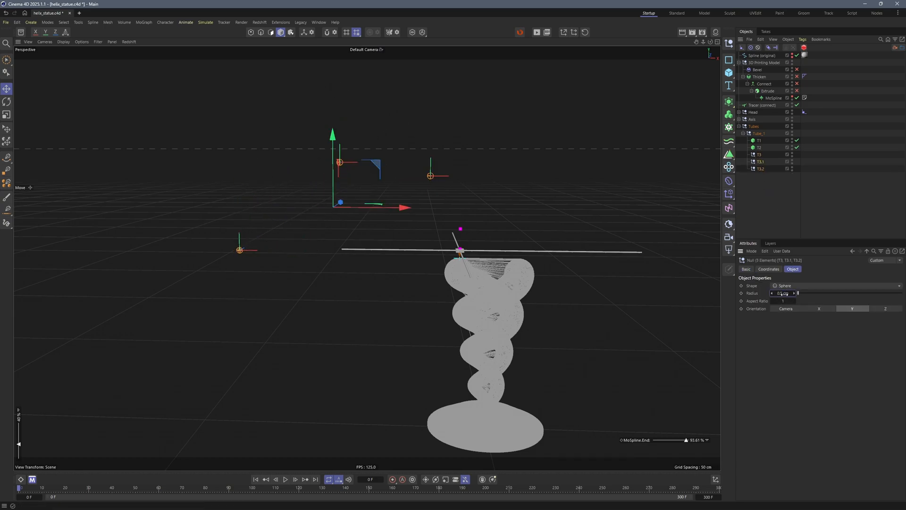
Rename the two duplicated nulls below T3 as T4 and T5.
double_click(768, 162)
text(T4)
key(Return)
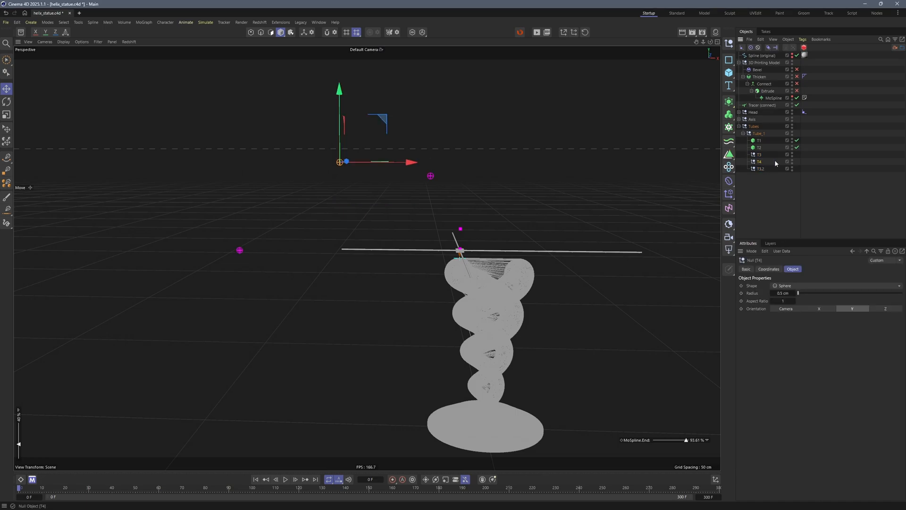
double_click(761, 168)
text(T)
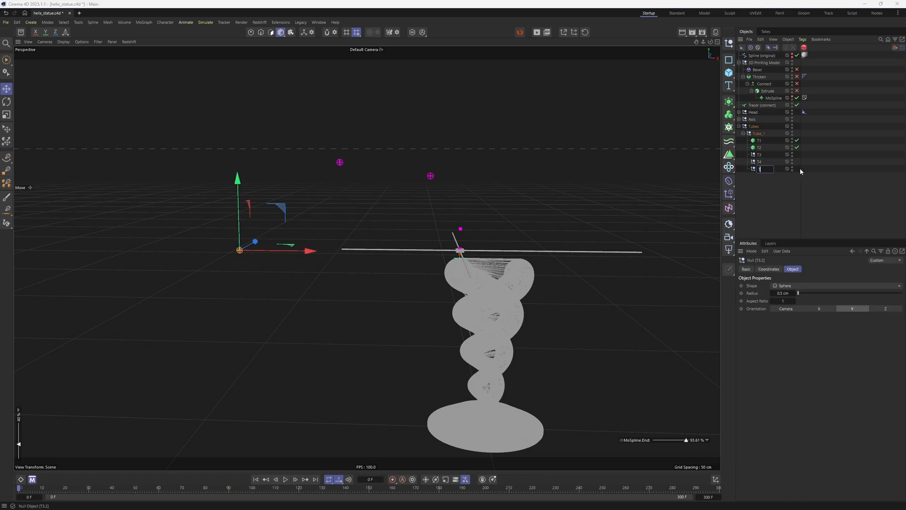
text(5)
key(Return)
click(773, 187)
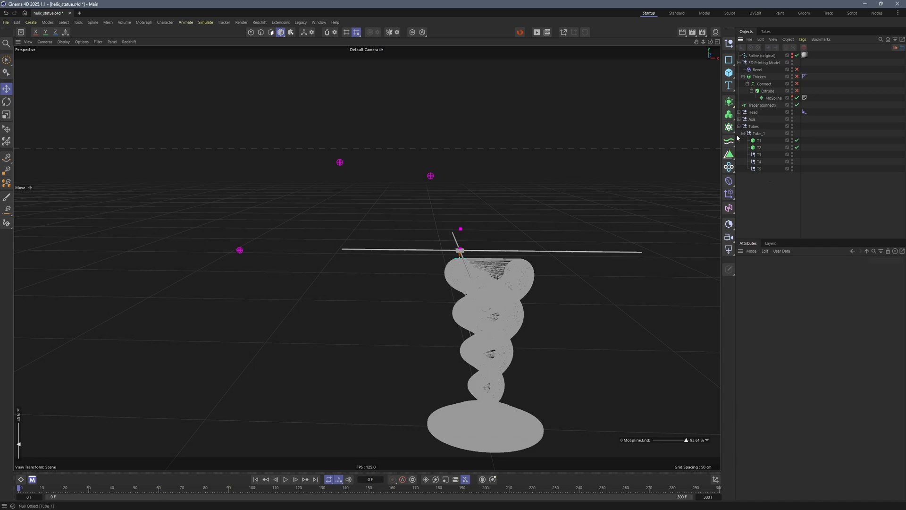
Add a Tracer inside Tube_1, link T1 through T5 to it and set its tracing mode to Connect All Objects.
click(728, 114)
drag(766, 199, 769, 181)
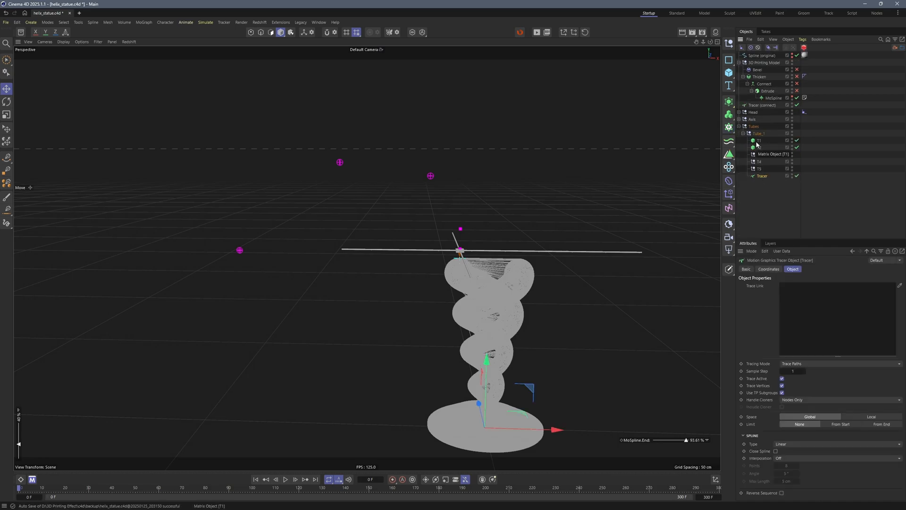
mouse_move(793, 244)
mouse_down()
mouse_move(795, 287)
mouse_move(813, 290)
mouse_move(825, 311)
mouse_move(805, 311)
mouse_move(819, 327)
mouse_up()
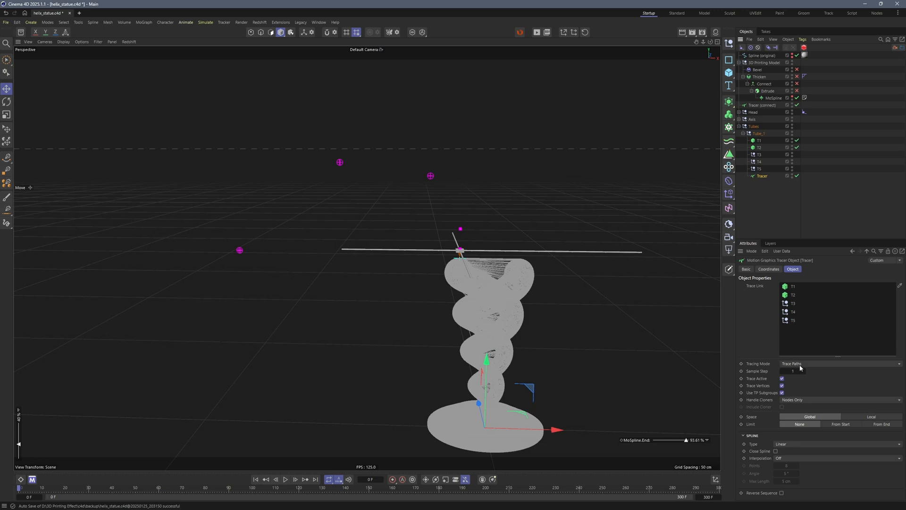
click(800, 367)
click(808, 379)
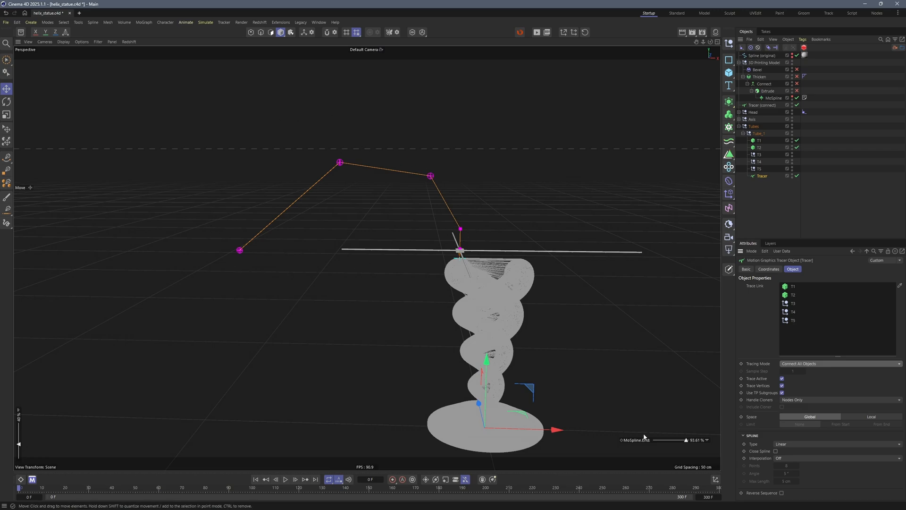
drag(685, 444, 677, 442)
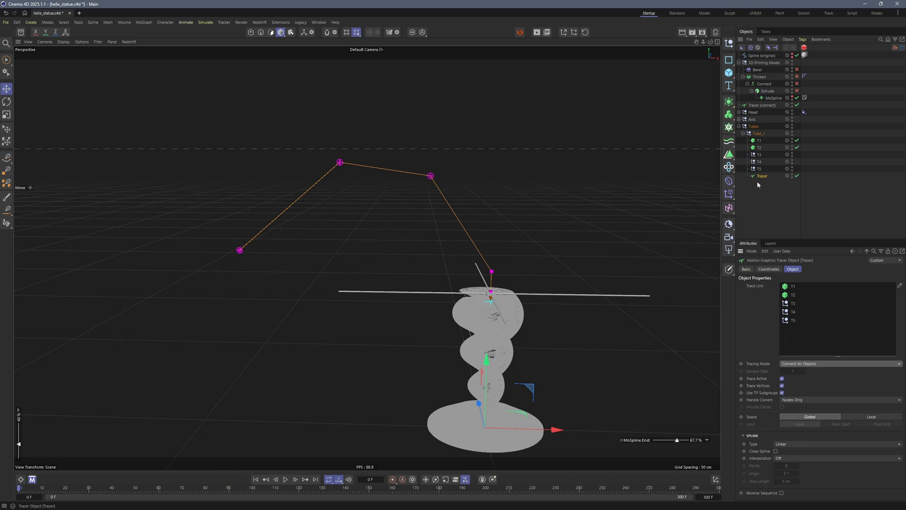
Set the Tracer's spline type to B-Spline with Uniform interpolation.
click(782, 445)
click(788, 477)
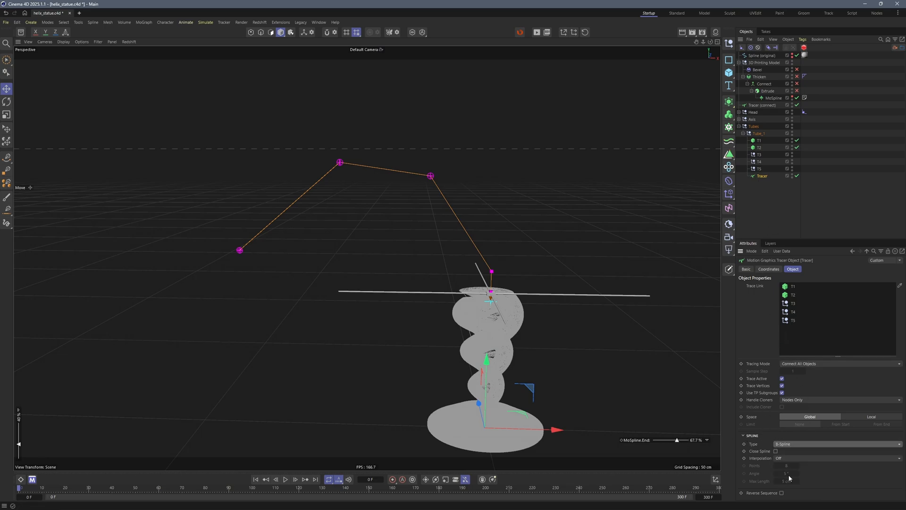
click(779, 458)
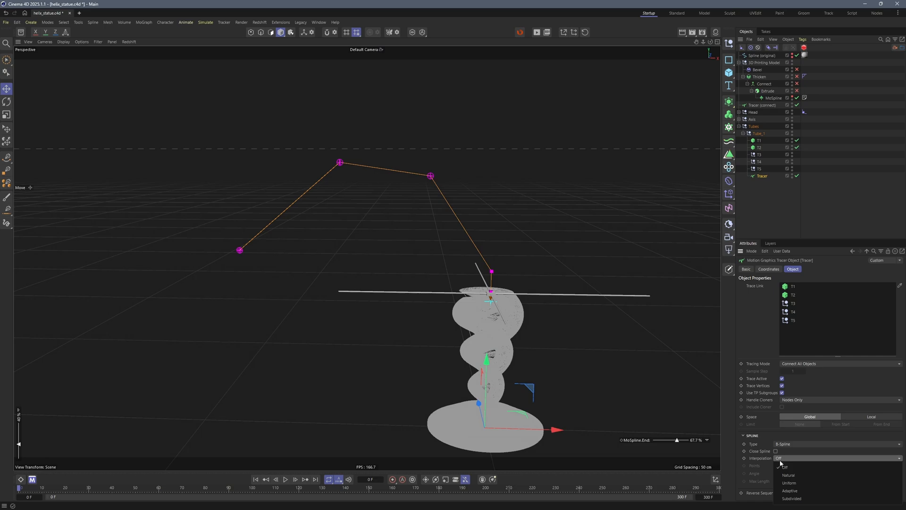
click(788, 483)
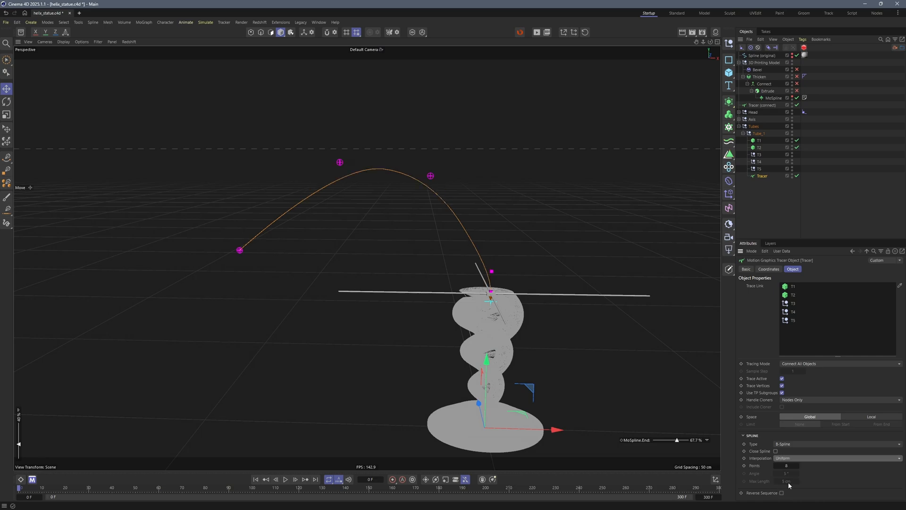
Move T4 farther away from the head and raise T3 slightly to widen the tube's arc.
click(754, 163)
drag(382, 120, 339, 118)
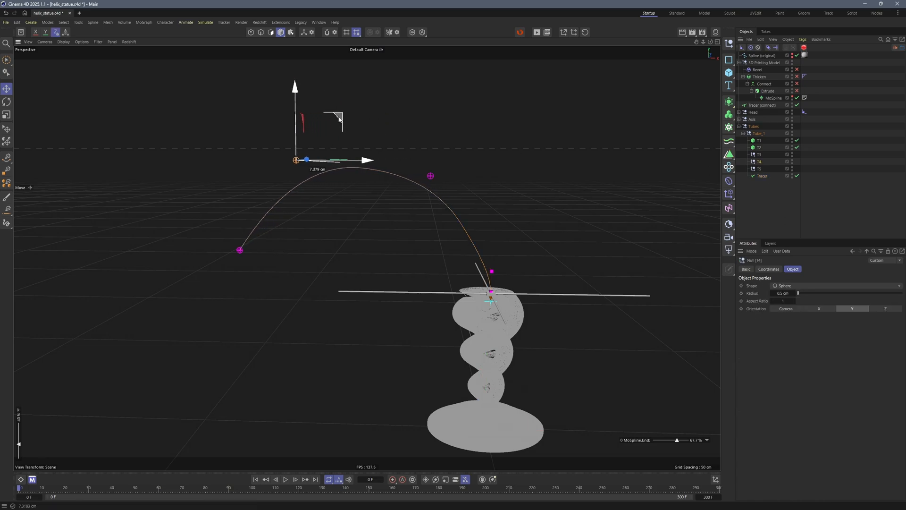
click(429, 176)
mouse_move(473, 134)
mouse_down()
mouse_move(506, 107)
mouse_move(472, 121)
mouse_up()
Raise T2's Y position to 9 cm and check the curve at another MoSpline End value.
click(758, 147)
click(816, 271)
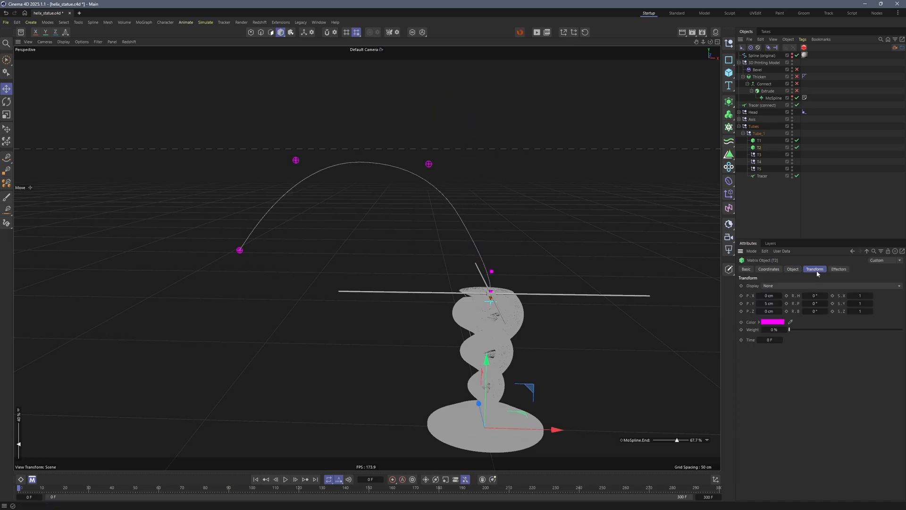
drag(780, 305, 779, 305)
mouse_move(676, 440)
mouse_down()
mouse_move(665, 440)
mouse_move(673, 440)
mouse_up()
click(767, 201)
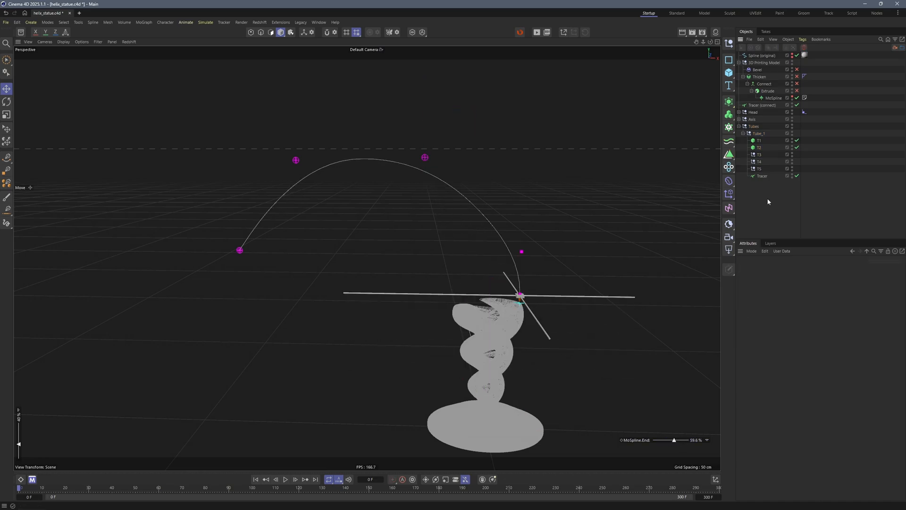
Add a Sweep generator in Tube_1 and make the Tracer its child.
click(729, 101)
click(802, 138)
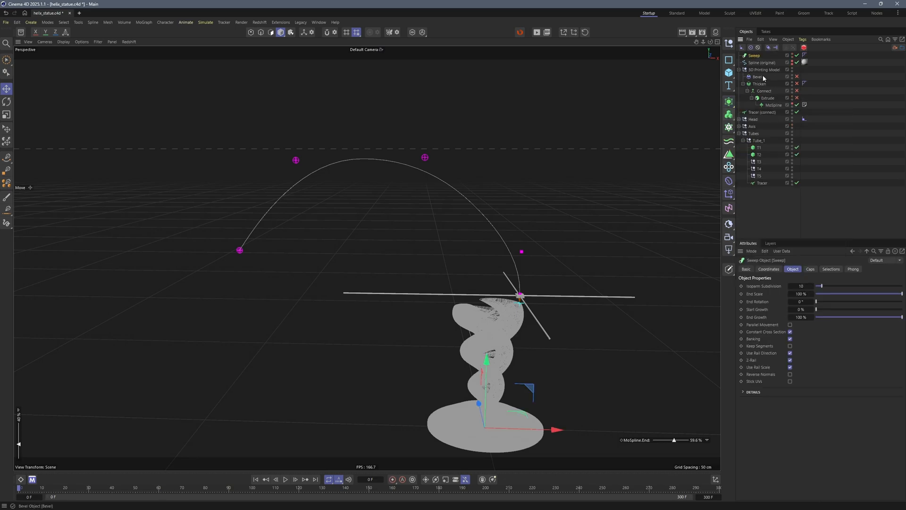
drag(754, 58, 760, 176)
click(729, 61)
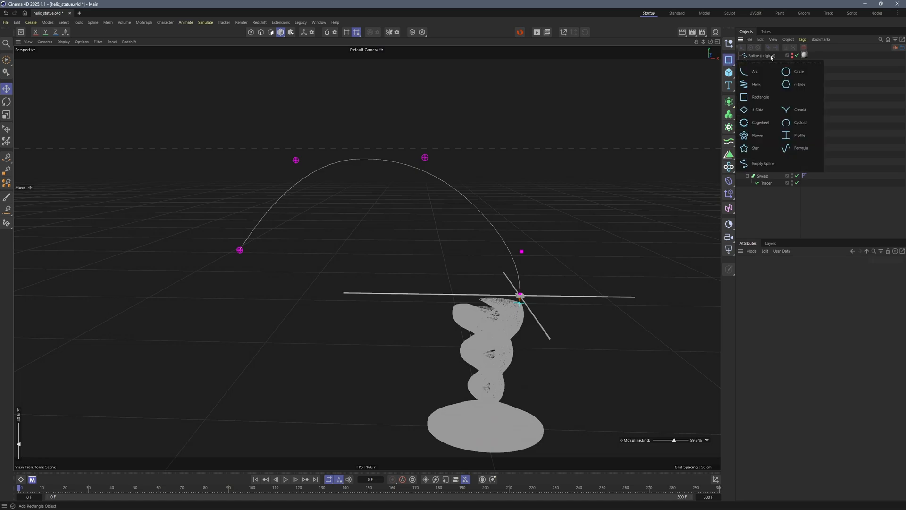
click(800, 72)
drag(753, 56, 774, 189)
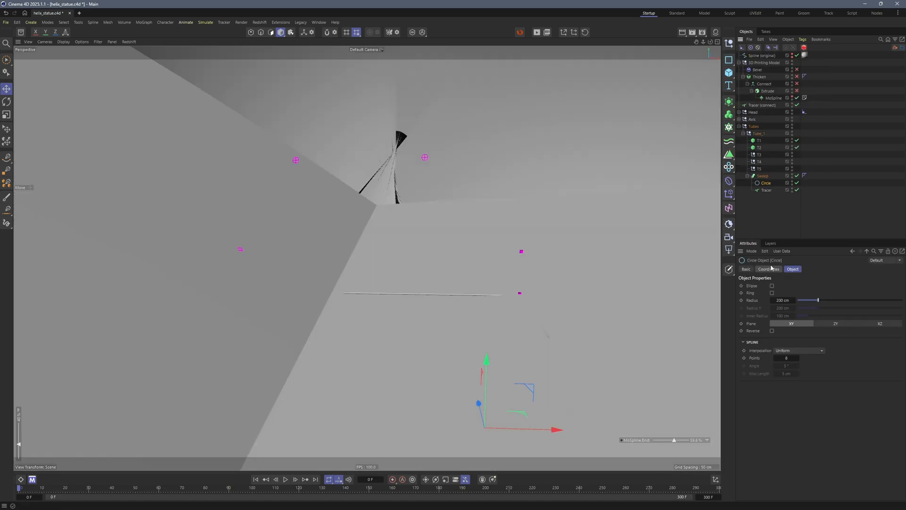
text(1)
key(Return)
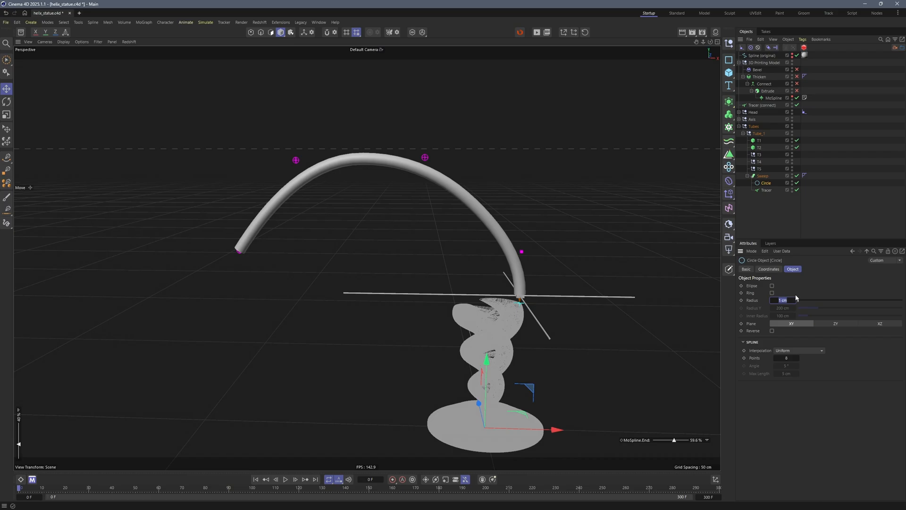
click(528, 234)
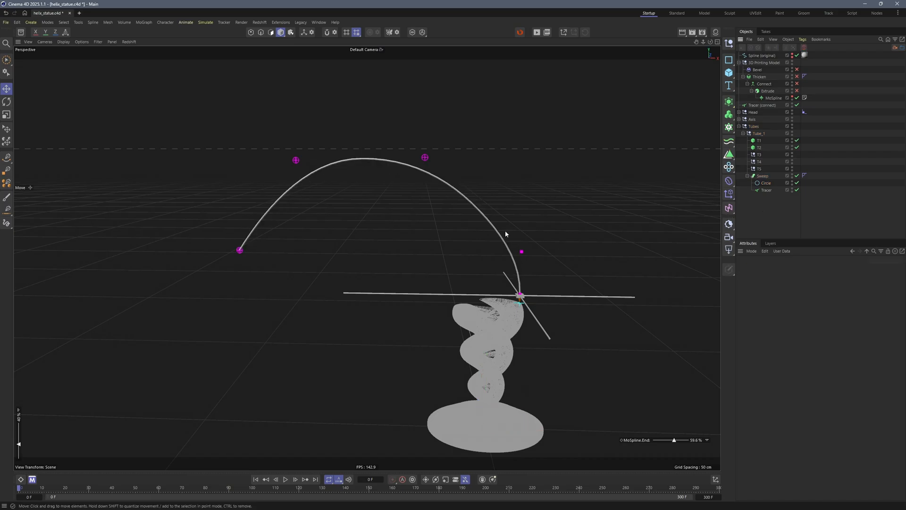
Reduce the circle profile's interpolation points to 1 and set the Tracer's points to 16.
scroll(497, 234, up, 10)
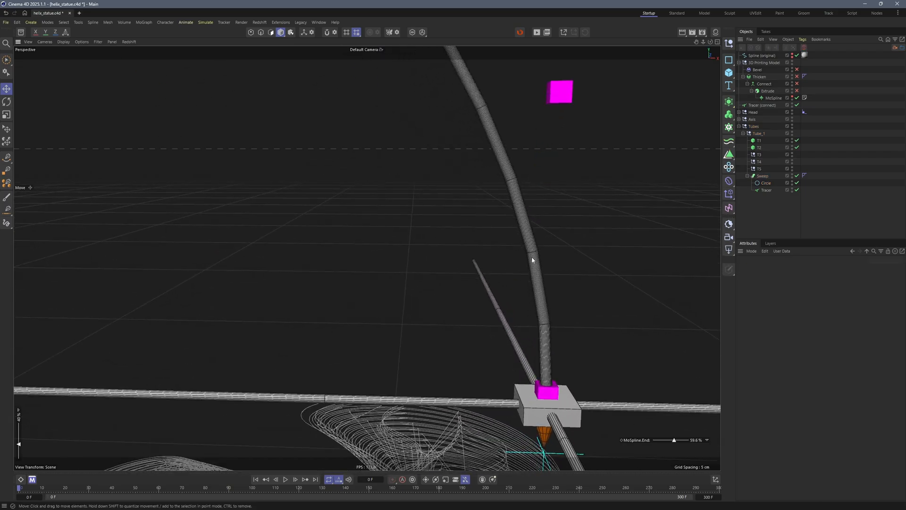
click(765, 183)
drag(778, 358, 776, 359)
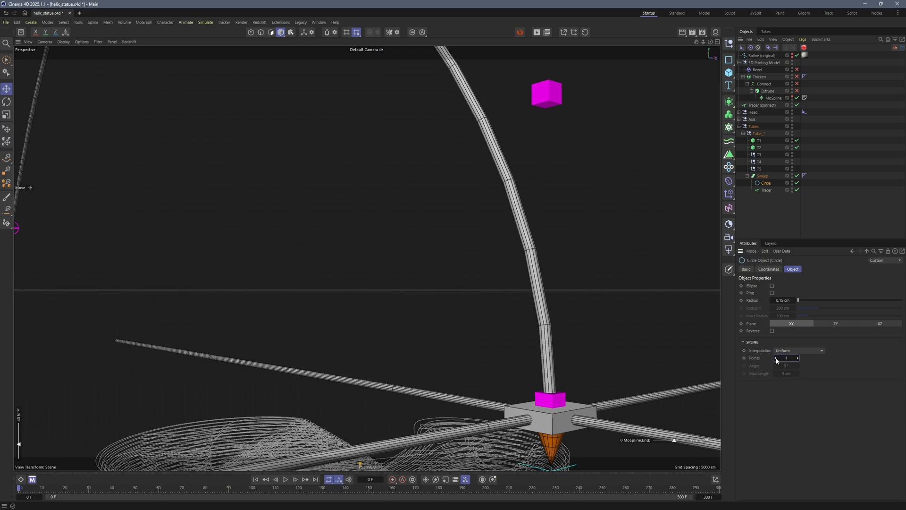
alt+drag(554, 313, 528, 344)
scroll(528, 344, down, 10)
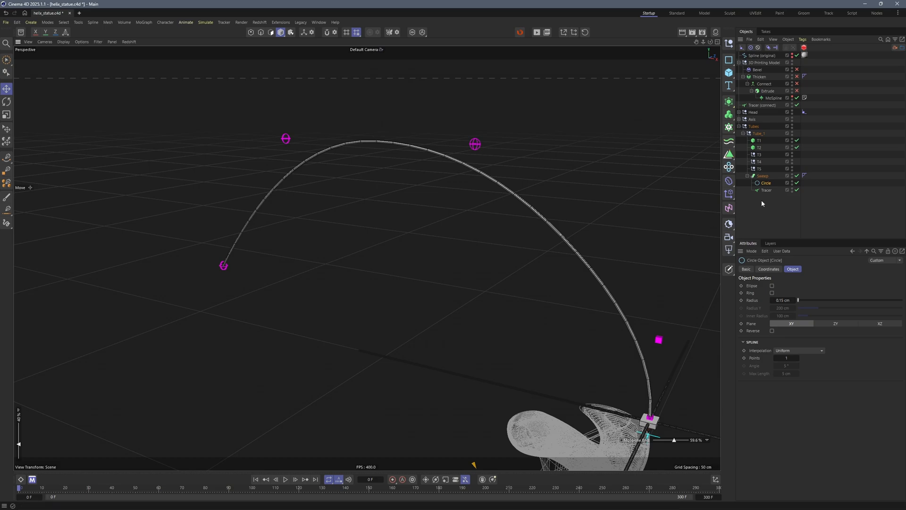
click(764, 190)
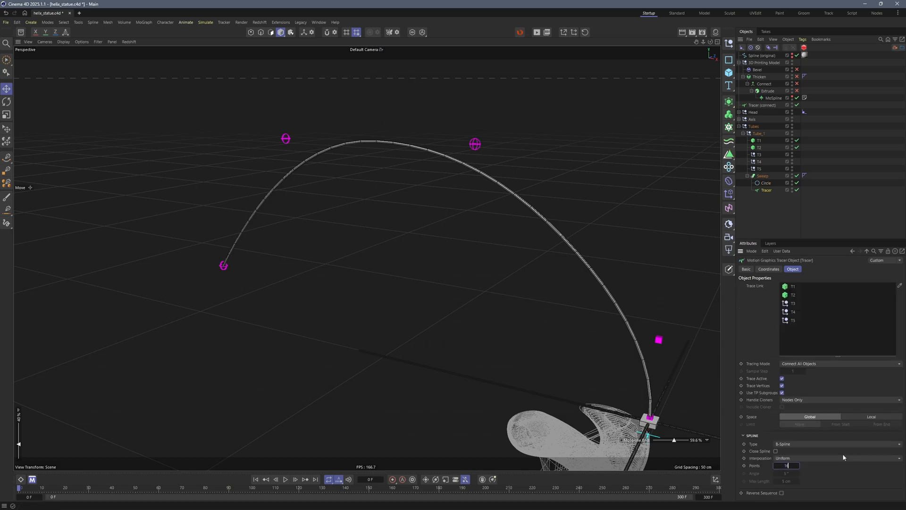
alt+drag(500, 222, 680, 254)
Duplicate Tube_1 and move the copy's end null T5 about 45 cm across to another side of the print.
click(743, 133)
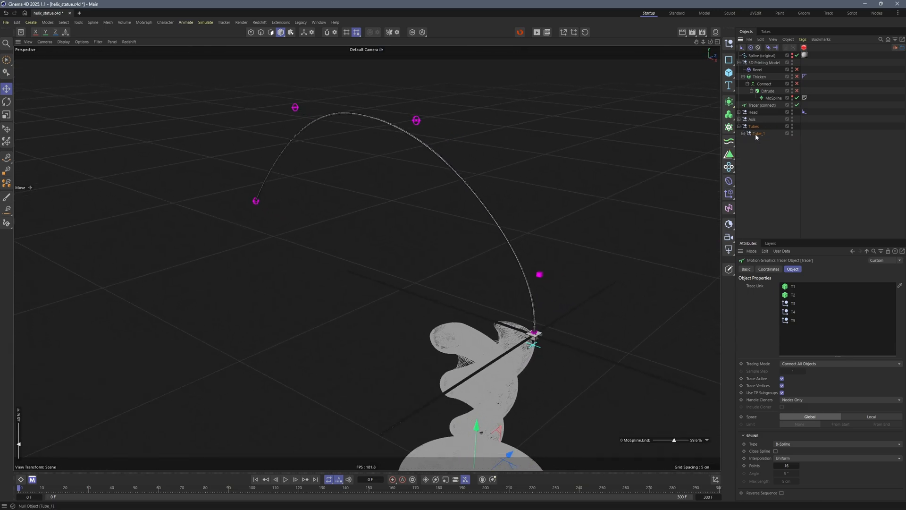
ctrl+drag(756, 134, 760, 145)
click(758, 148)
click(758, 176)
alt+drag(427, 166, 589, 228)
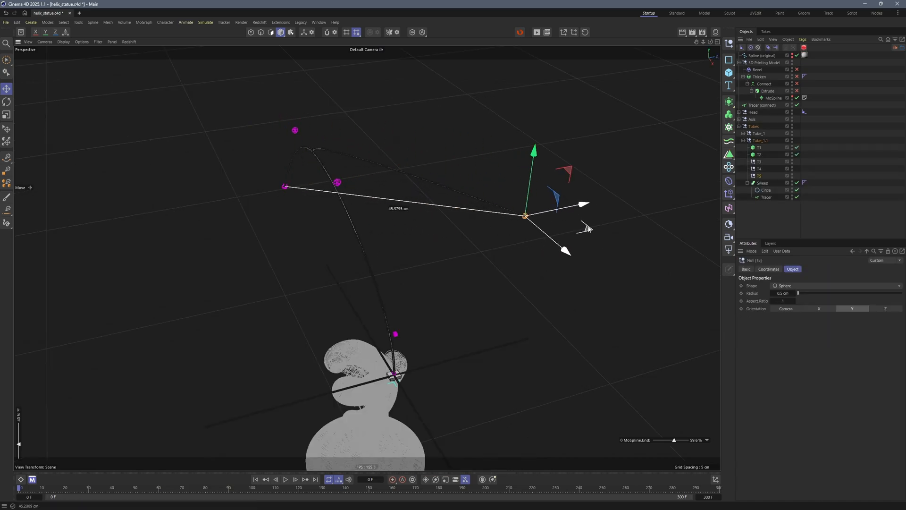
Move the duplicate tube's T4 and T3 over to its relocated T5 to form a second arc.
click(295, 129)
drag(352, 140, 552, 203)
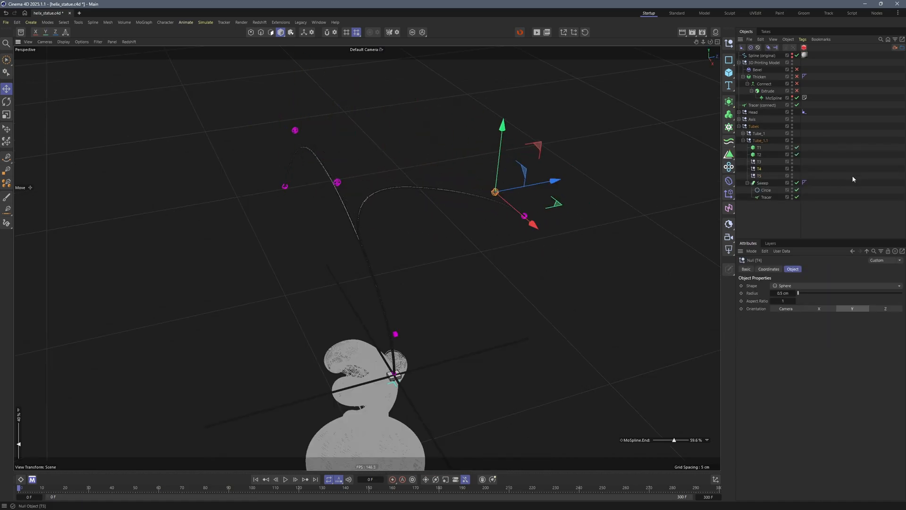
click(759, 162)
drag(390, 194, 541, 233)
alt+drag(510, 224, 529, 237)
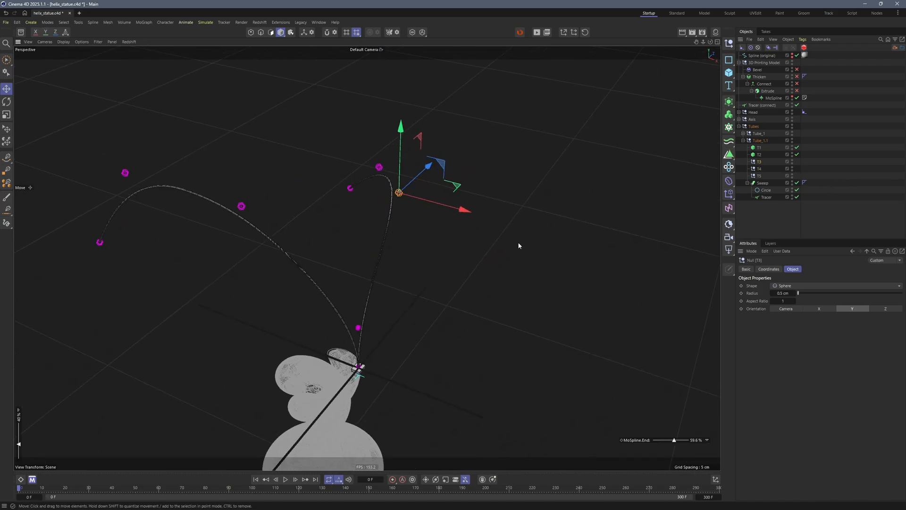
Offset the duplicate tube's T1 and T2 to a Z position of 0.4 cm in their transform settings.
scroll(386, 325, up, 8)
alt+drag(386, 325, 420, 318)
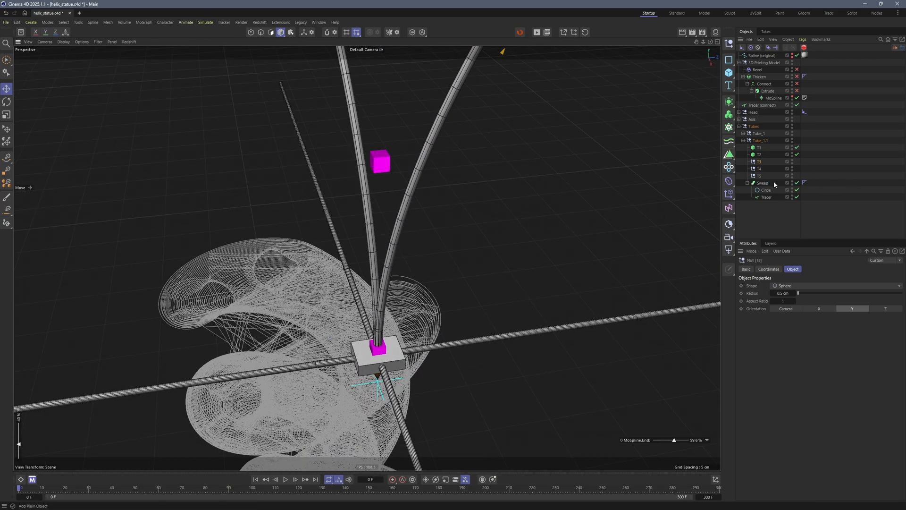
click(758, 149)
click(772, 269)
click(814, 269)
alt+click(780, 313)
alt+click(780, 313)
alt+click(779, 312)
alt+click(779, 312)
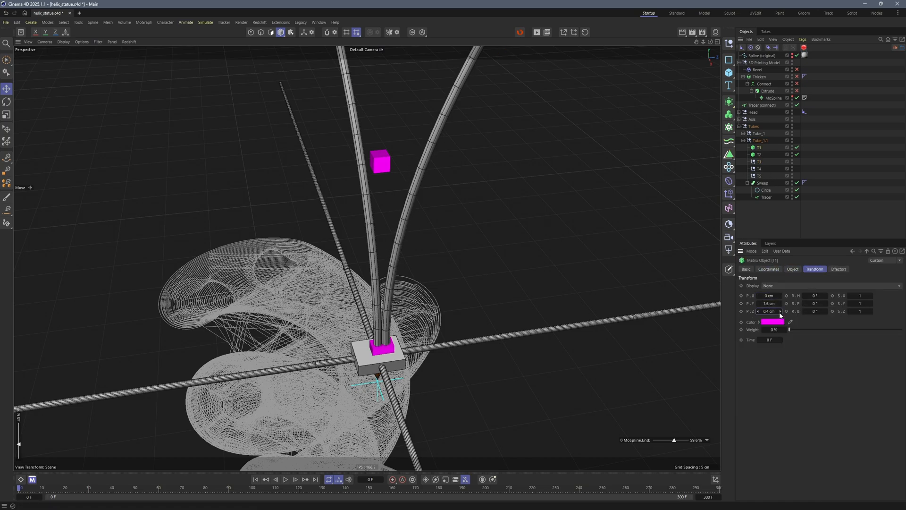
click(757, 155)
drag(776, 313, 780, 315)
Offset the original Tube_1's T1 and T2 to a Z position of -0.4 cm.
click(743, 134)
click(757, 141)
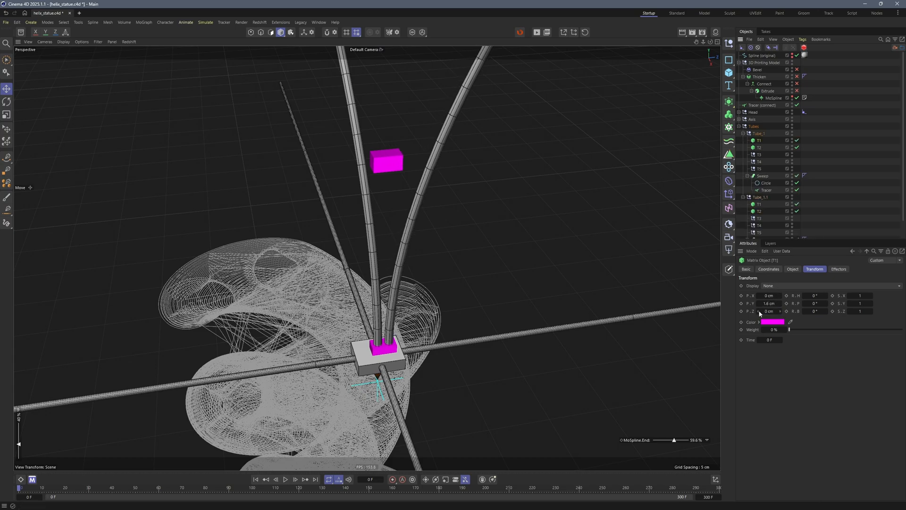
drag(758, 314, 760, 313)
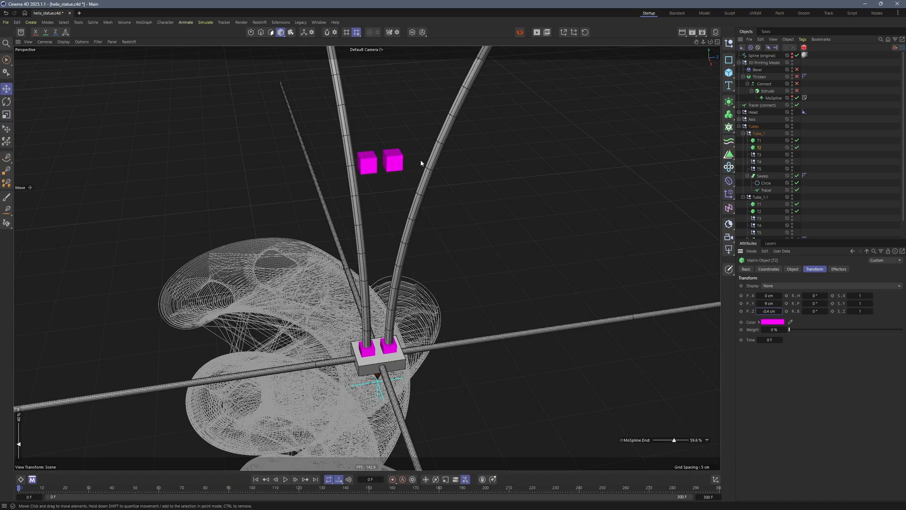
Lower the upper control null T3 of the second tube slightly to refine its arc.
scroll(401, 241, down, 5)
click(401, 240)
scroll(452, 259, down, 5)
click(494, 68)
scroll(492, 137, up, 3)
drag(501, 168, 498, 194)
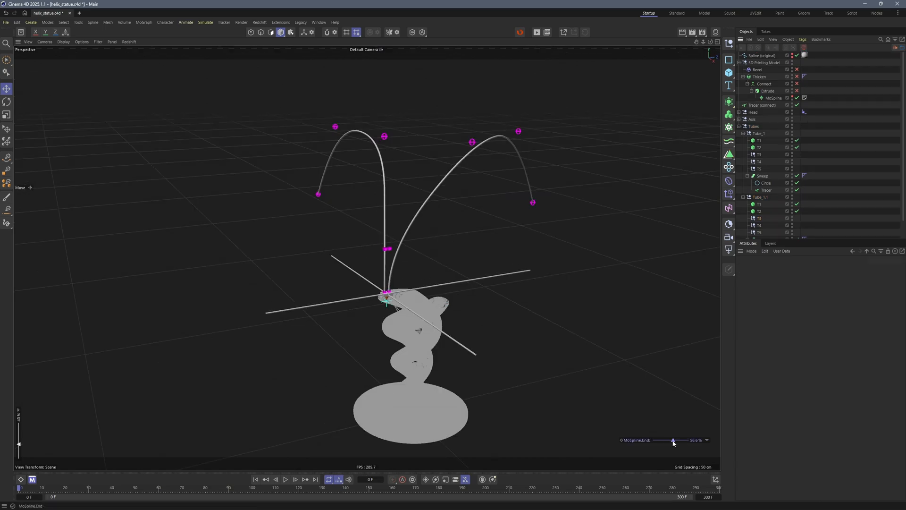
Scrub the MoSpline End value to check how both tubes follow the moving head.
mouse_move(674, 440)
mouse_down()
mouse_move(665, 442)
mouse_move(681, 443)
mouse_move(671, 443)
mouse_up()
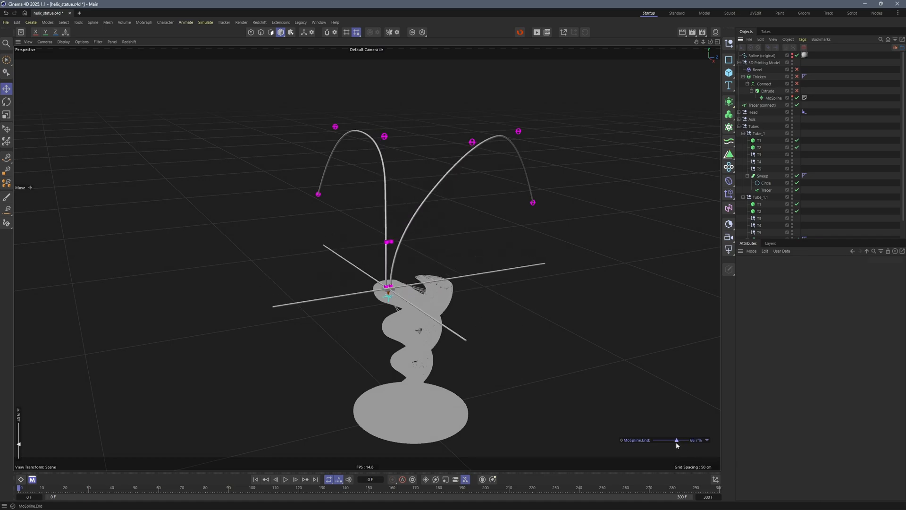
alt+drag(359, 330, 390, 329)
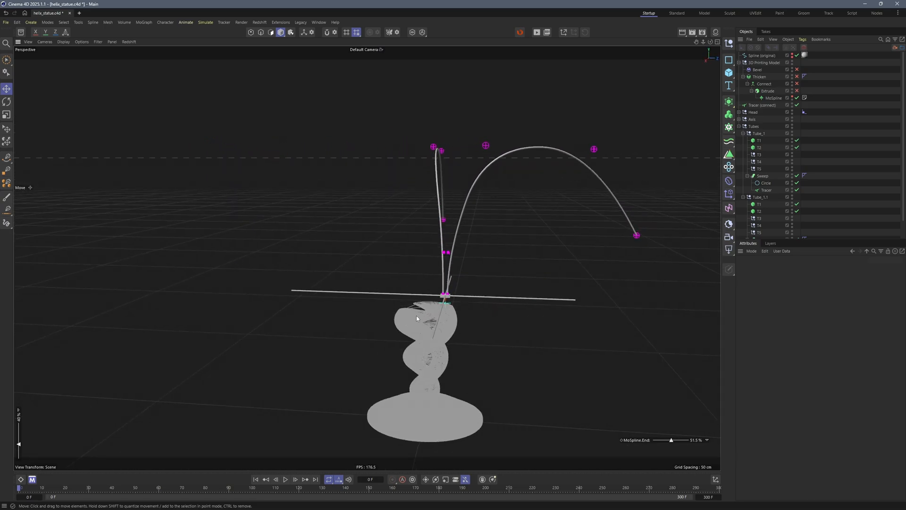
mouse_move(432, 308)
alt+mouse_down()
mouse_move(549, 314)
mouse_move(552, 304)
mouse_move(424, 305)
alt+mouse_up()
Delete the control null T3 from the second tube.
click(482, 144)
alt+drag(483, 265, 458, 228)
click(399, 148)
alt+drag(399, 153, 497, 92)
click(572, 152)
click(457, 150)
key(Delete)
Raise the second tube's T2 along Y and reposition its T4 to smooth the arc.
click(759, 211)
drag(779, 303, 779, 289)
click(497, 93)
alt+middle_drag(496, 92, 473, 150)
drag(467, 166, 527, 208)
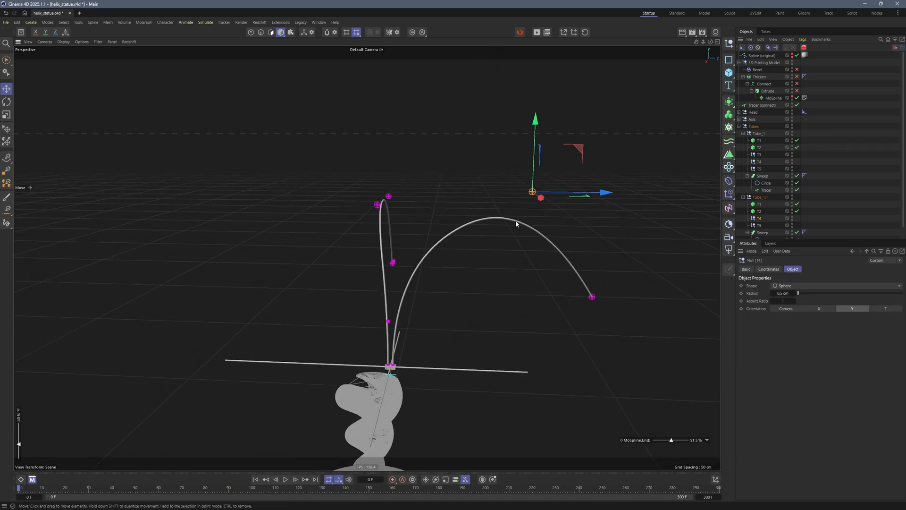
Scrub MoSpline End to 63.6% and inspect the reshaped tubes around the head.
key(ctrl+shift+z)
mouse_move(670, 439)
mouse_down()
mouse_move(661, 441)
mouse_move(675, 440)
mouse_up()
alt+drag(566, 377, 414, 325)
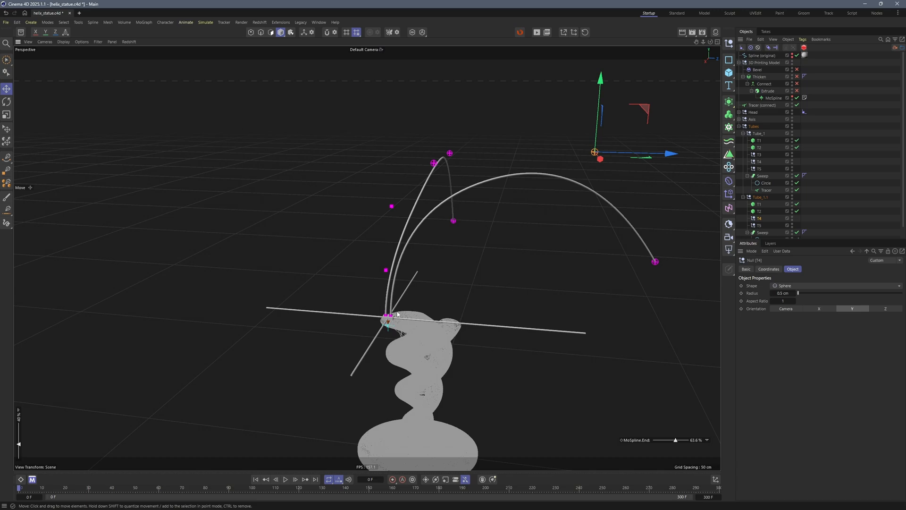
Scrub the MoSpline End value and examine how the head, rods and tubes move above the printed statue.
alt+drag(399, 322, 425, 285)
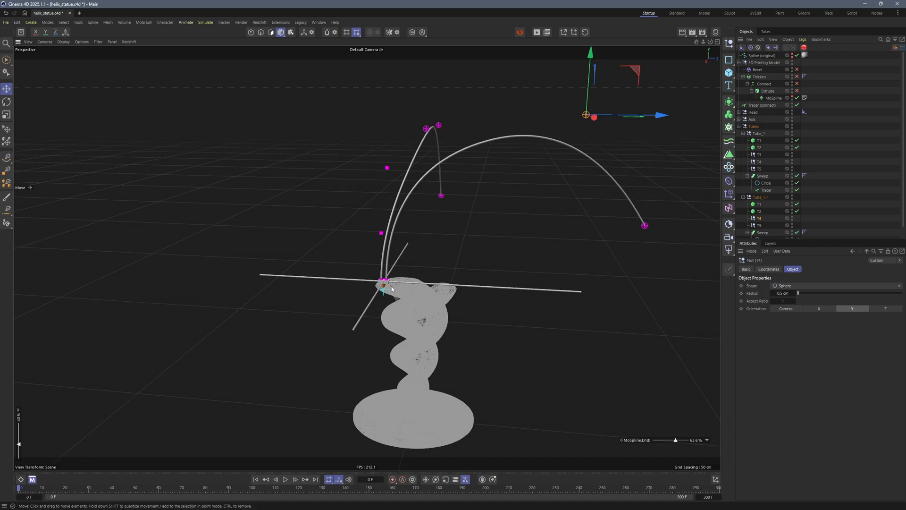
alt+drag(391, 289, 461, 295)
drag(674, 439, 669, 444)
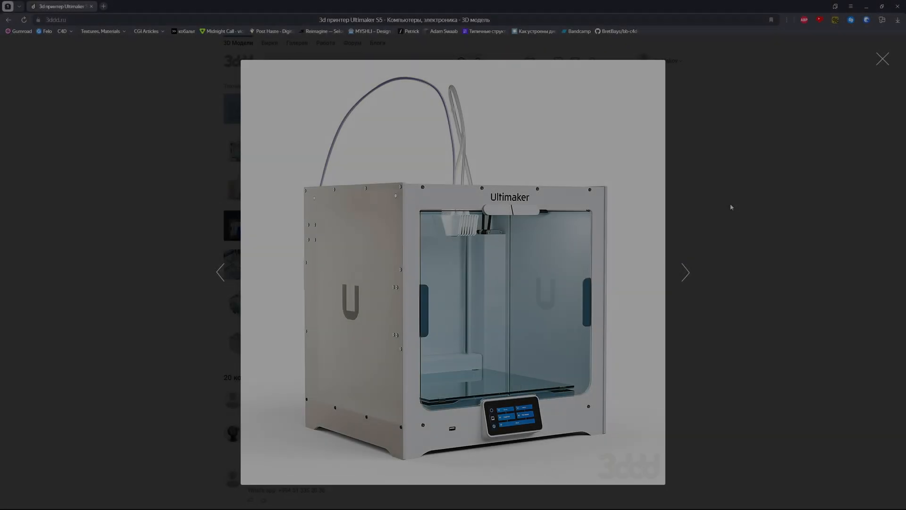
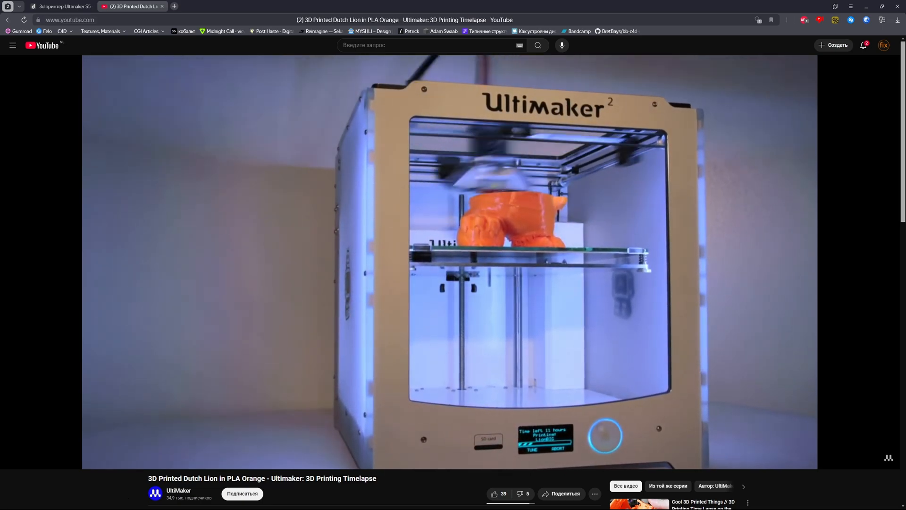
Study the Ultimaker printing timelapse in the browser and look up the Match Size Modifier tutorial on its author's YouTube channel.
mouse_move(477, 270)
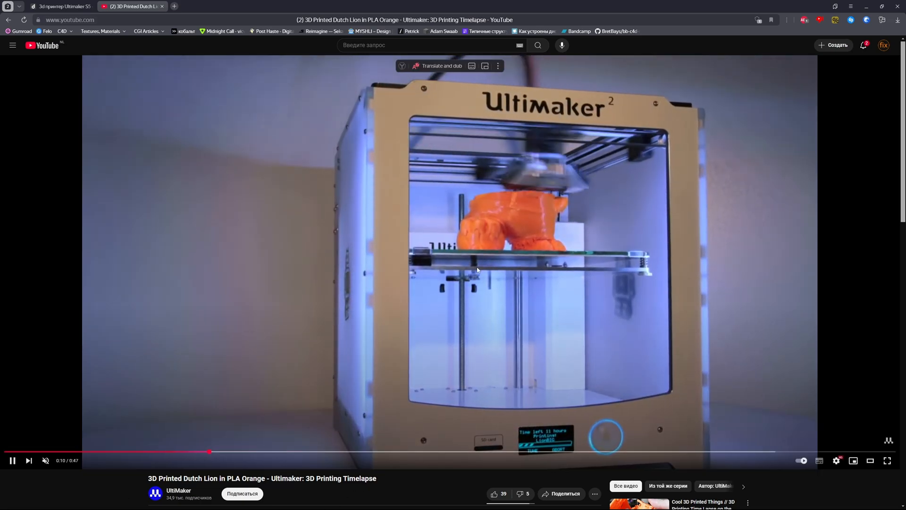
click(499, 218)
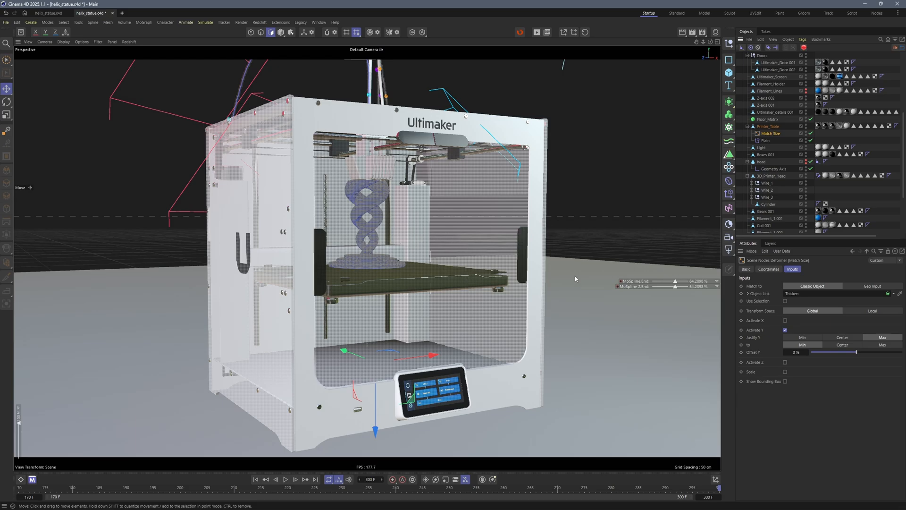
mouse_move(566, 507)
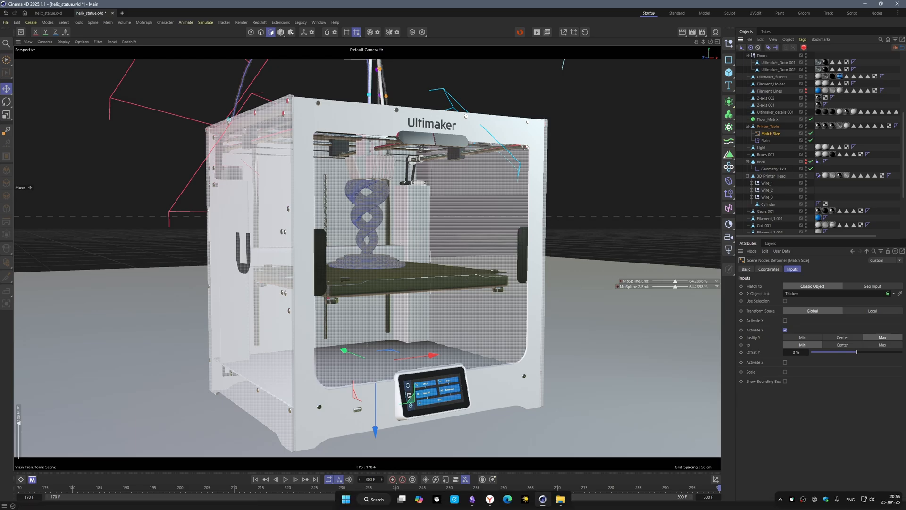
click(490, 499)
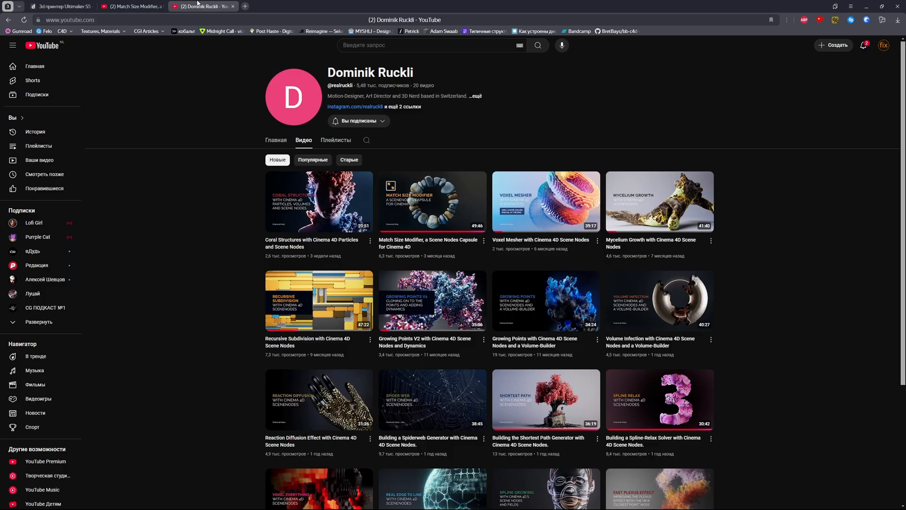
click(200, 6)
scroll(778, 250, down, 3)
scroll(778, 250, up, 4)
click(866, 7)
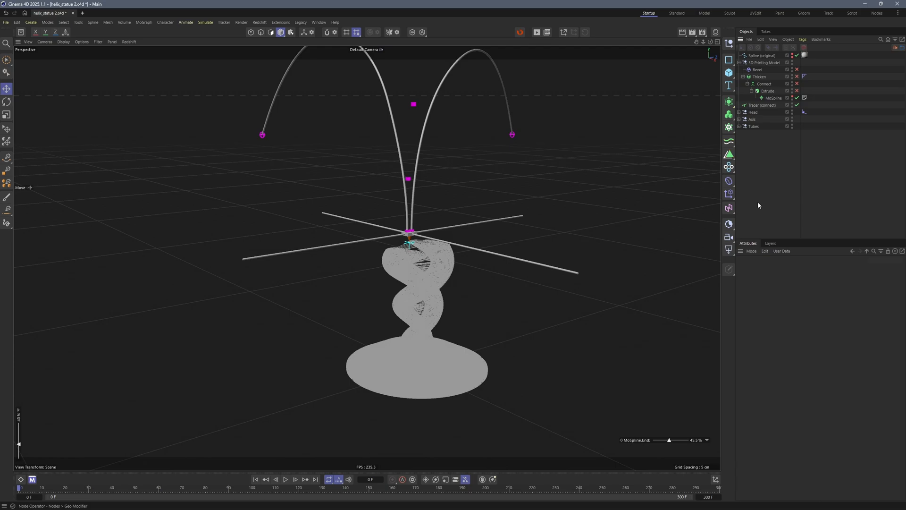
Copy the percentage noted in the MoSpline's annotation tag and set the MoSpline End to 93.61%.
click(804, 97)
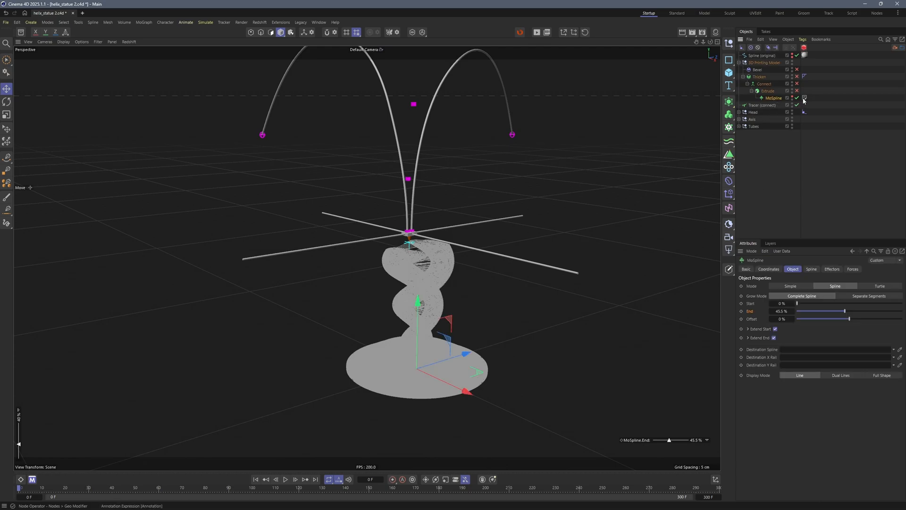
drag(773, 285, 807, 286)
key(ctrl+c)
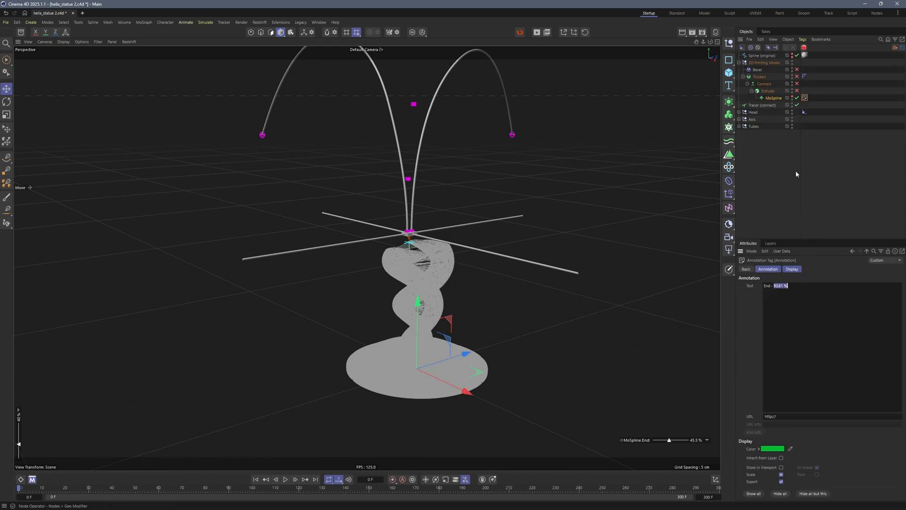
click(774, 98)
double_click(790, 312)
key(ctrl+v)
key(Return)
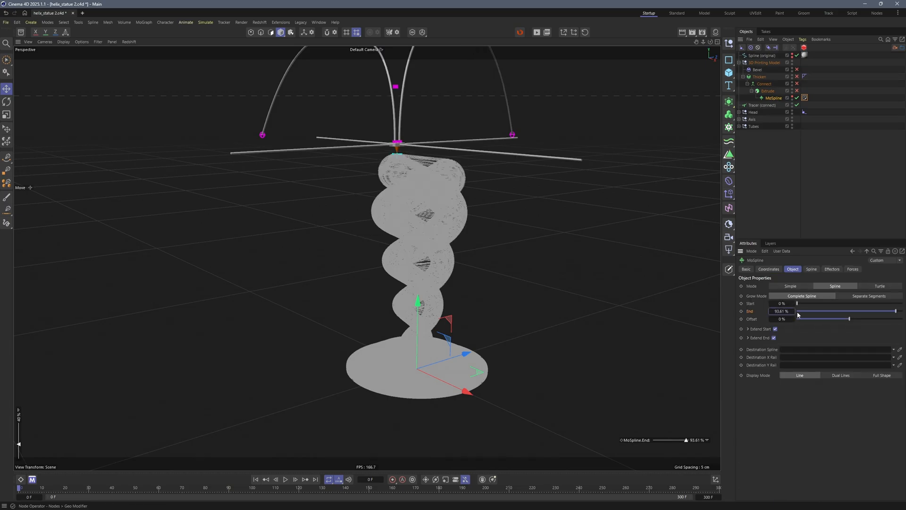
Add a Geometry Axis deformer under the MoSpline and set its Align Y to 100%.
alt+drag(502, 244, 378, 255)
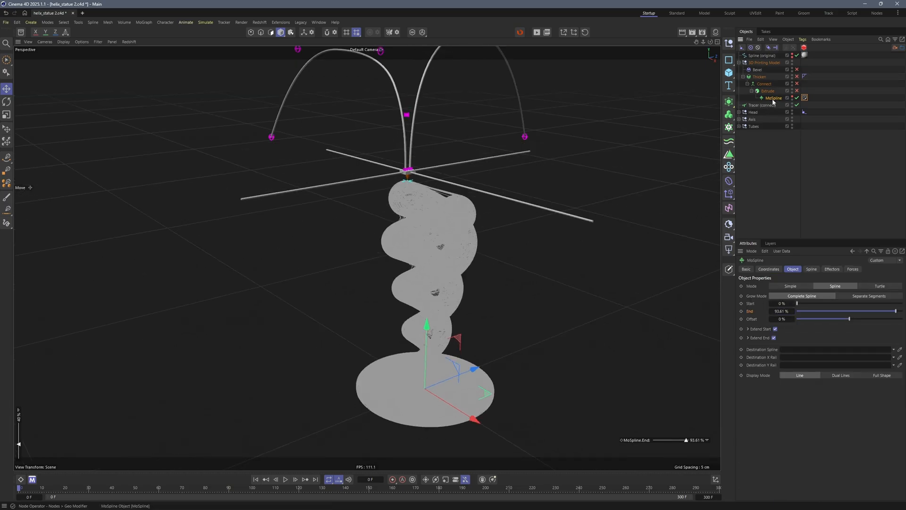
key(shift+c)
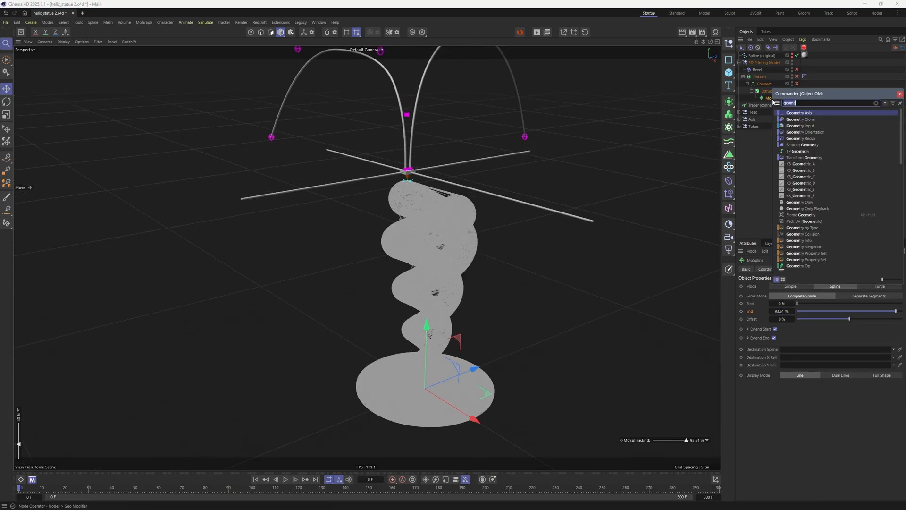
click(795, 114)
drag(804, 333, 904, 340)
In the front view, set the Geometry Axis Y offset to 30.03 cm so the full print's base sits at ground level.
middle_click(505, 307)
middle_click(518, 325)
key(h)
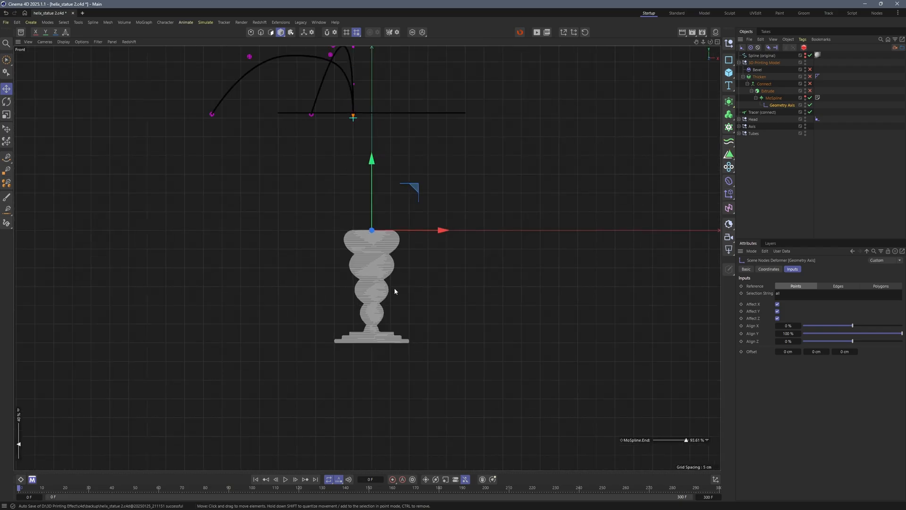
key(o)
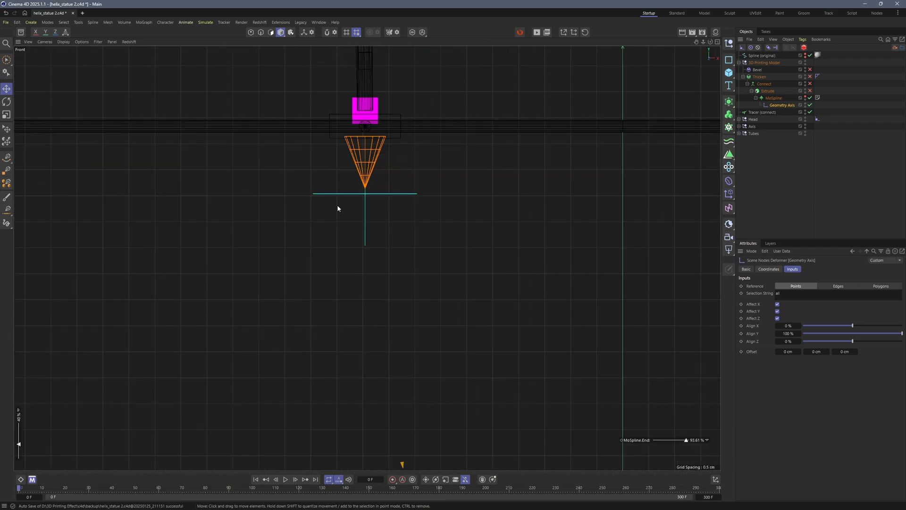
scroll(366, 201, down, 10)
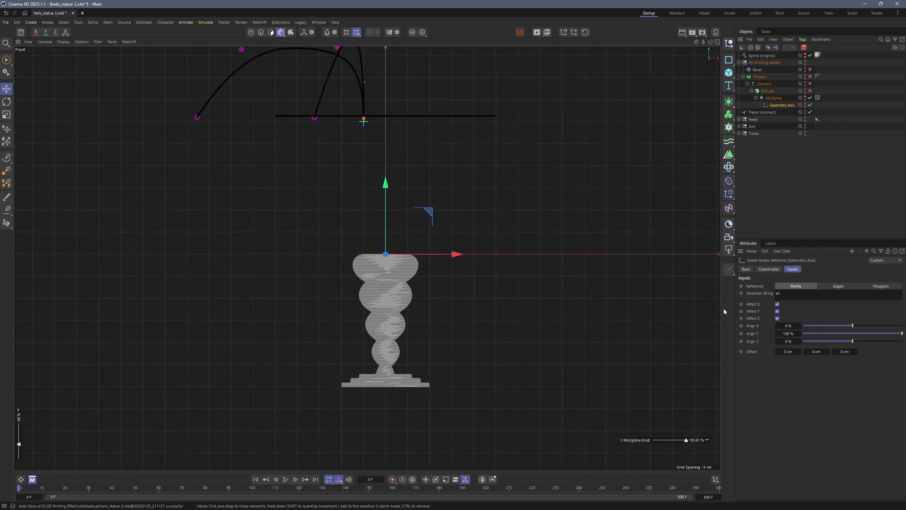
drag(815, 351, 842, 352)
scroll(204, 263, up, 20)
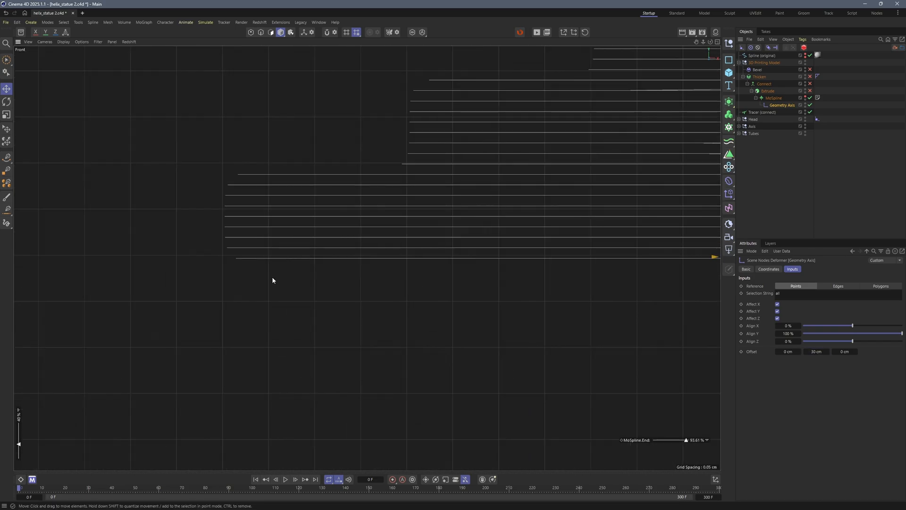
click(821, 352)
drag(821, 352, 822, 352)
middle_click(508, 252)
middle_click(363, 231)
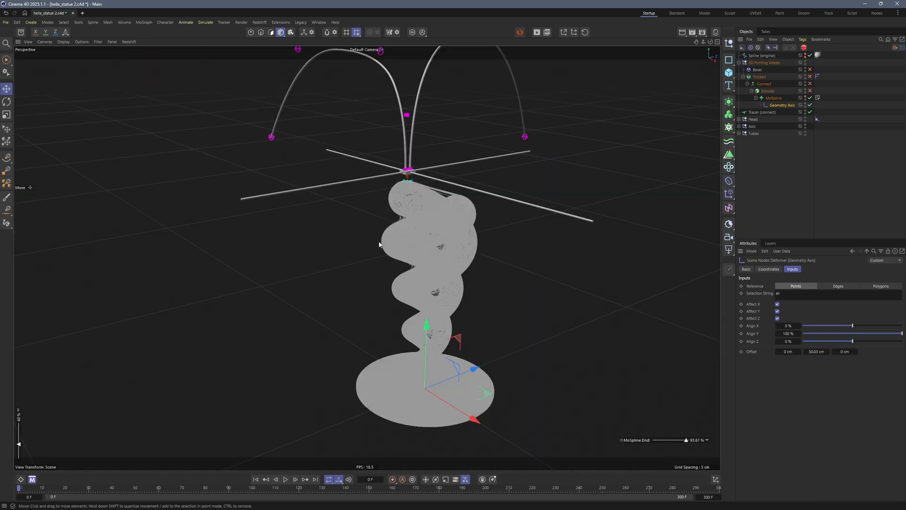
Scrub MoSpline End down to 62.6% to check how the print shifts vertically beneath the head.
scroll(407, 242, up, 5)
alt+drag(450, 266, 418, 261)
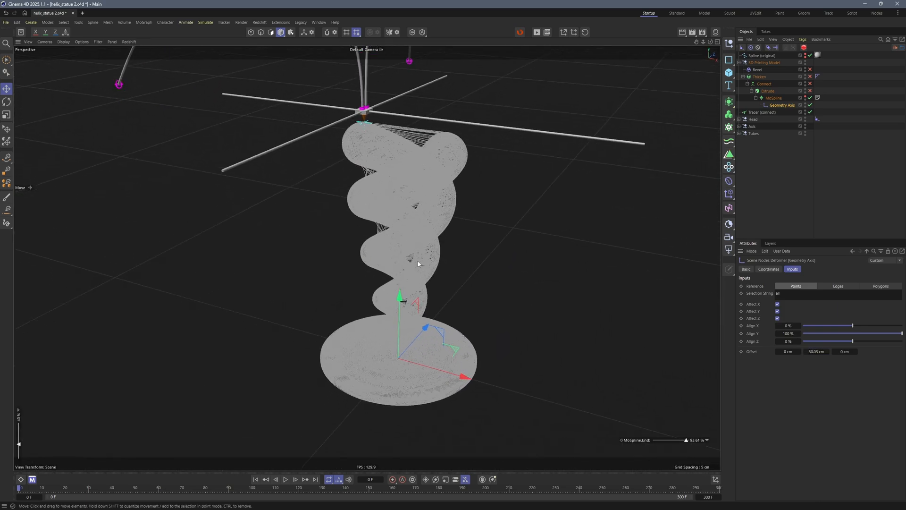
mouse_move(685, 441)
mouse_down()
mouse_move(663, 440)
mouse_move(674, 440)
mouse_up()
Examine the nozzle's height over the printed layers in the front view while scrubbing MoSpline End to 40.4%.
middle_click(550, 338)
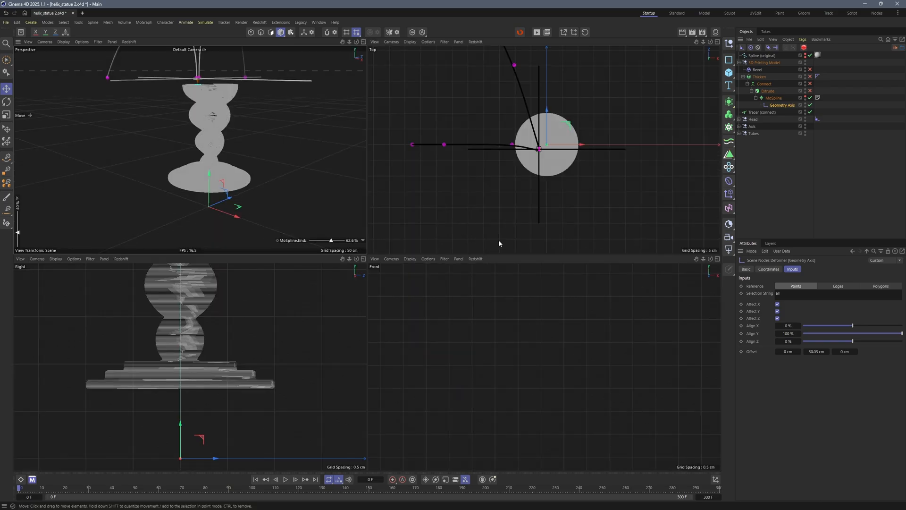
middle_click(506, 282)
scroll(459, 262, down, 12)
alt+middle_drag(371, 235, 336, 384)
scroll(450, 248, up, 12)
scroll(449, 247, up, 4)
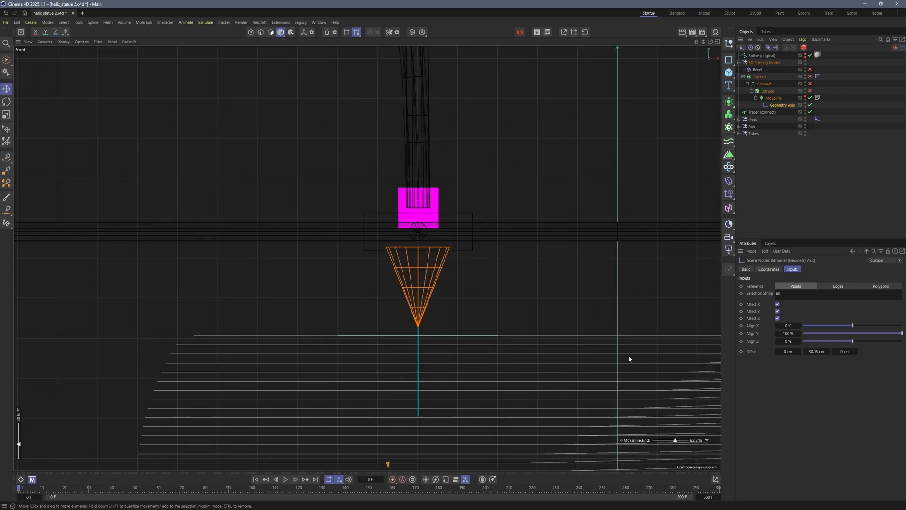
scroll(303, 232, up, 1)
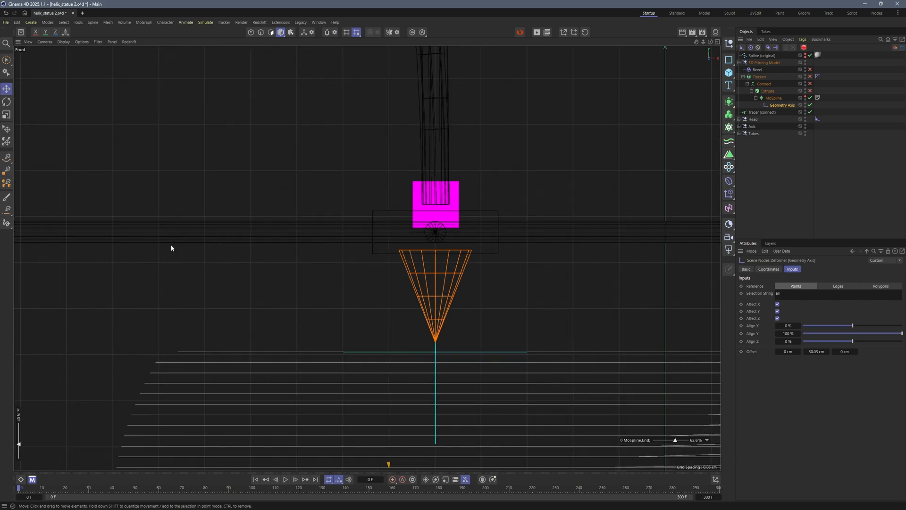
drag(675, 440, 666, 439)
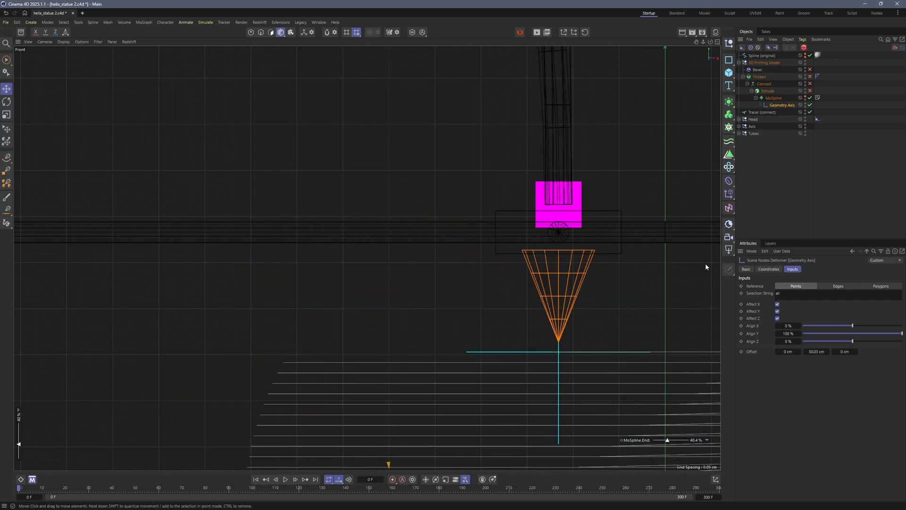
Review the constraint tags of Axis 2 and Axis 1, and the Geometry Axis settings.
click(740, 126)
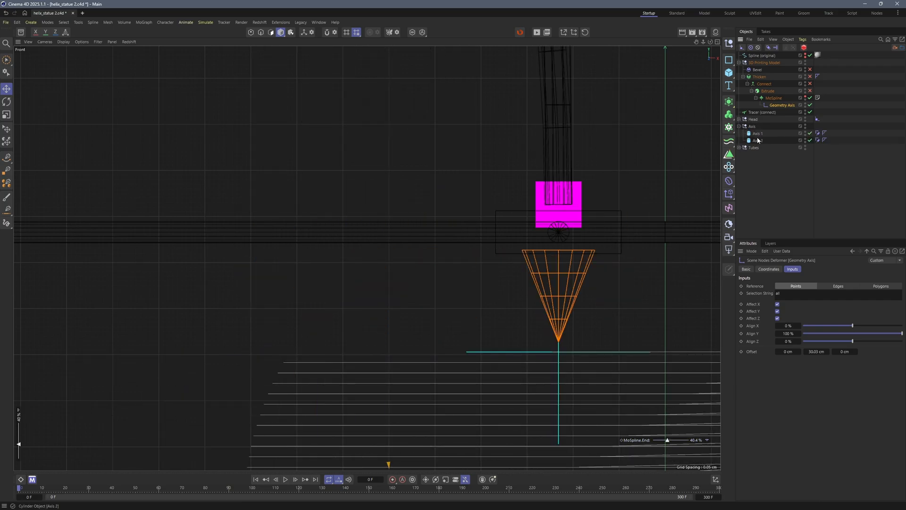
click(818, 140)
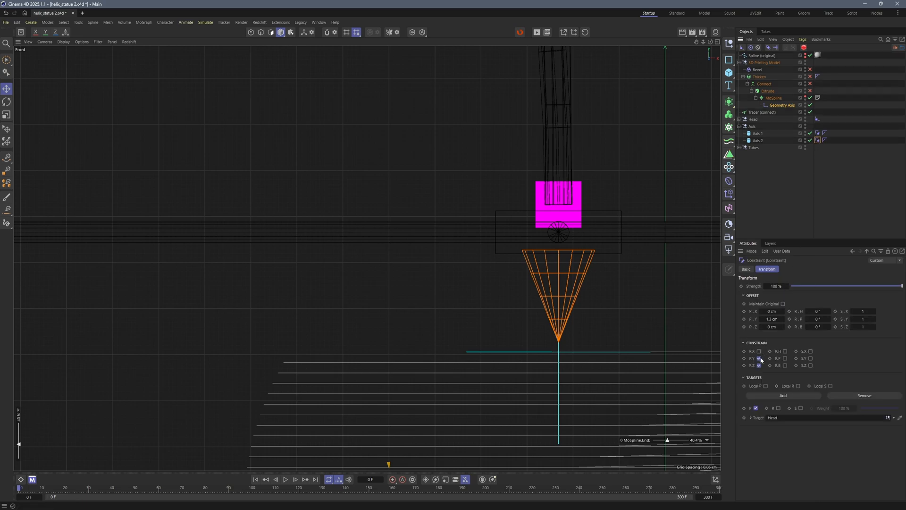
click(818, 133)
click(783, 106)
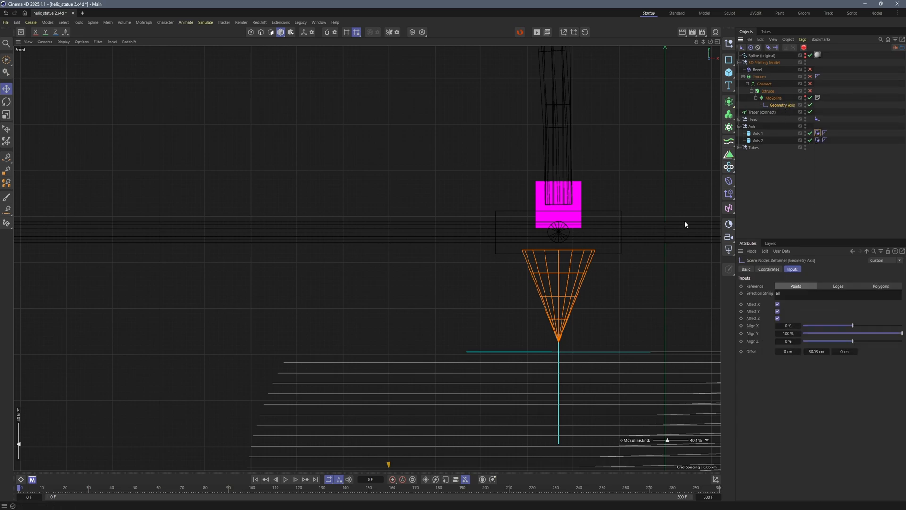
middle_click(566, 353)
middle_click(259, 206)
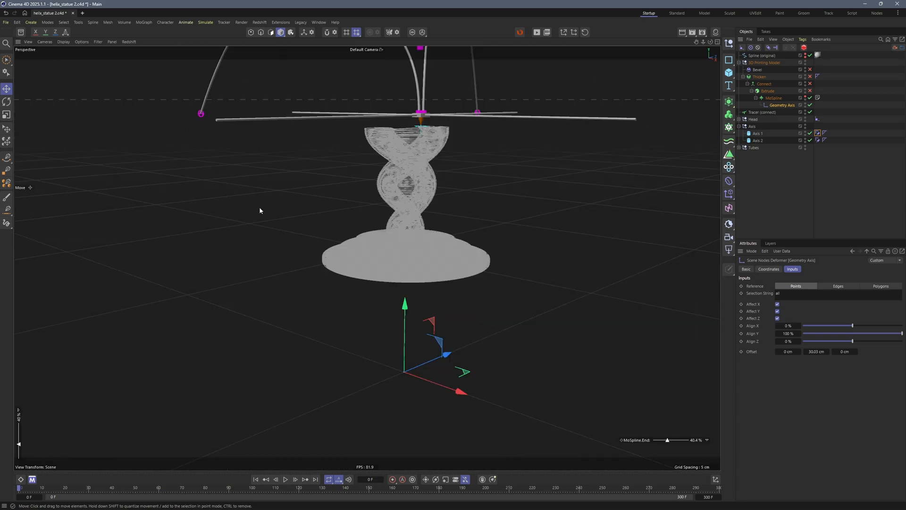
click(761, 152)
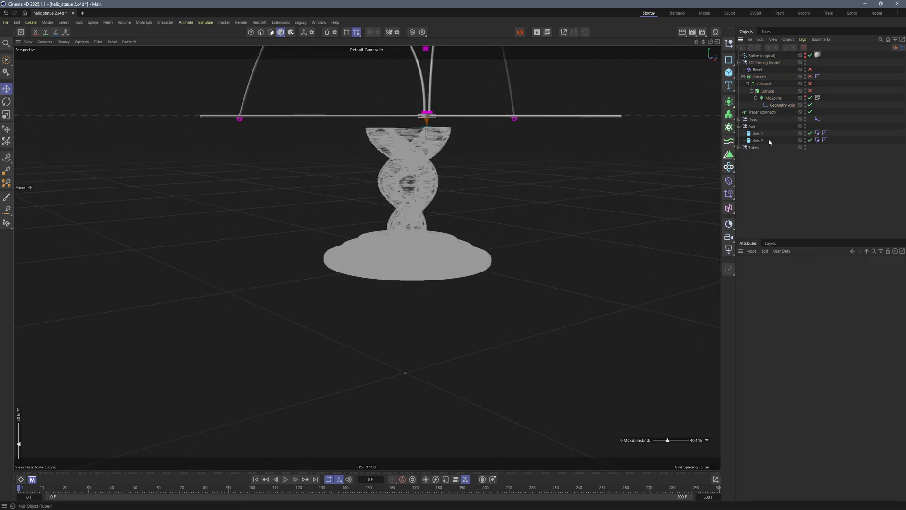
click(739, 62)
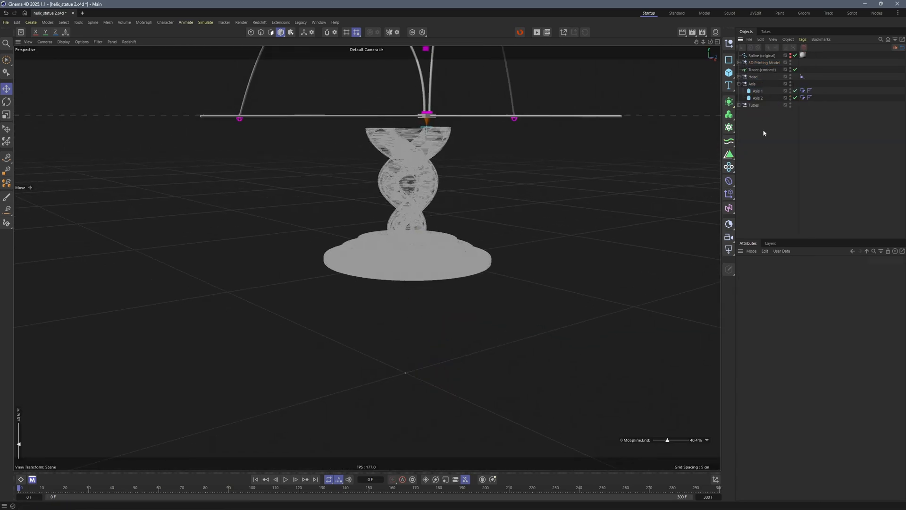
click(739, 77)
click(739, 77)
Set the MoSpline End back to the 93.61% noted in its annotation tag.
click(739, 62)
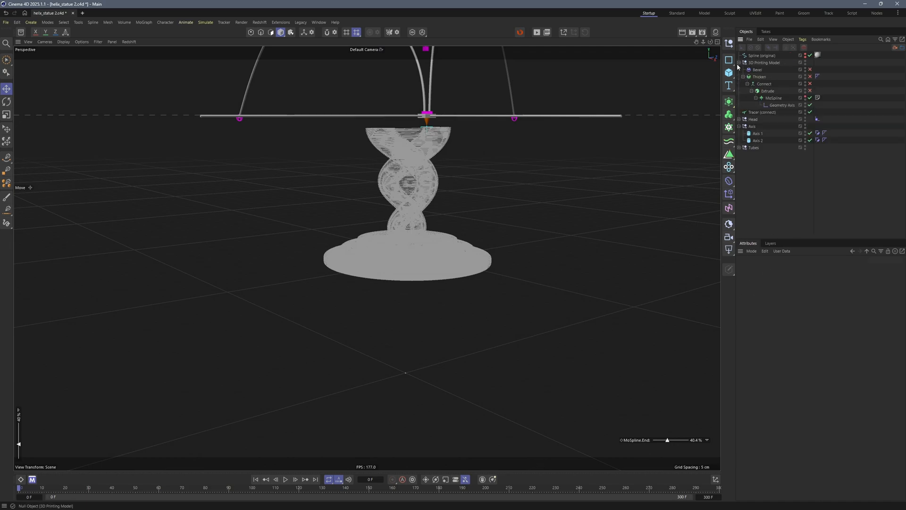
click(818, 97)
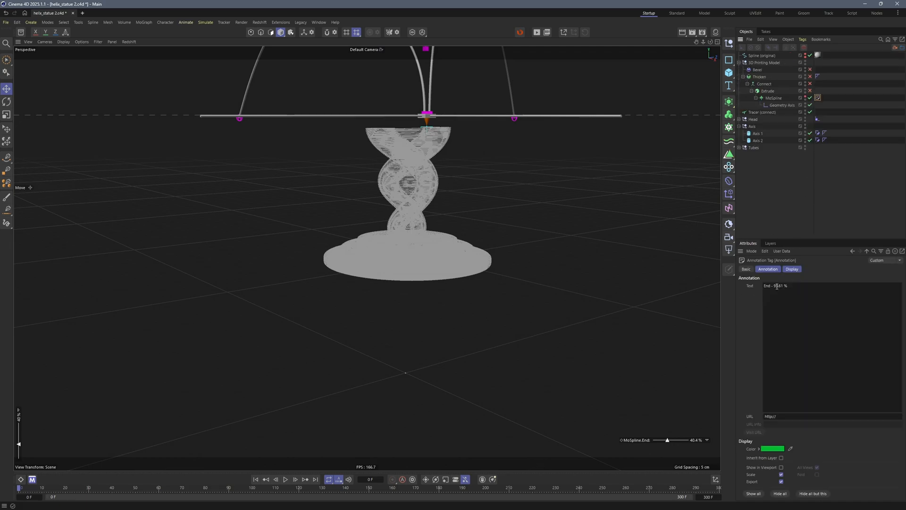
click(774, 98)
click(781, 311)
text(93.61)
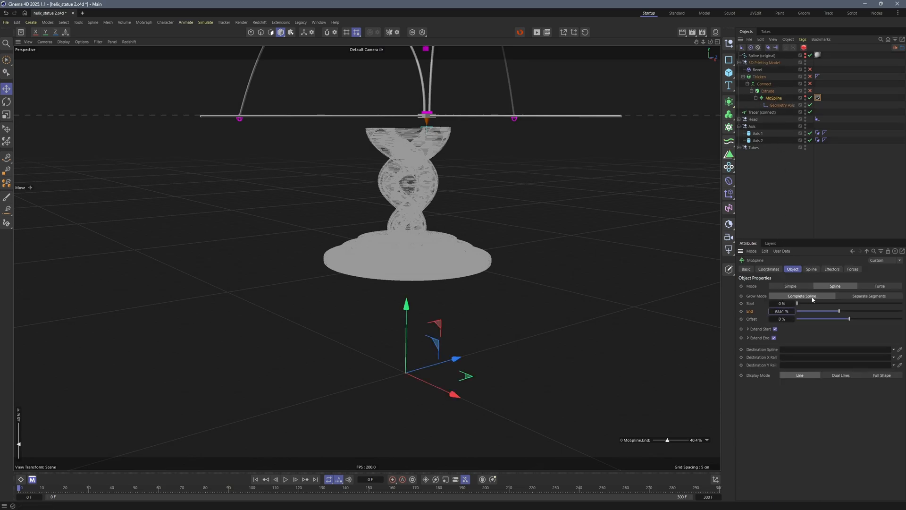
key(Return)
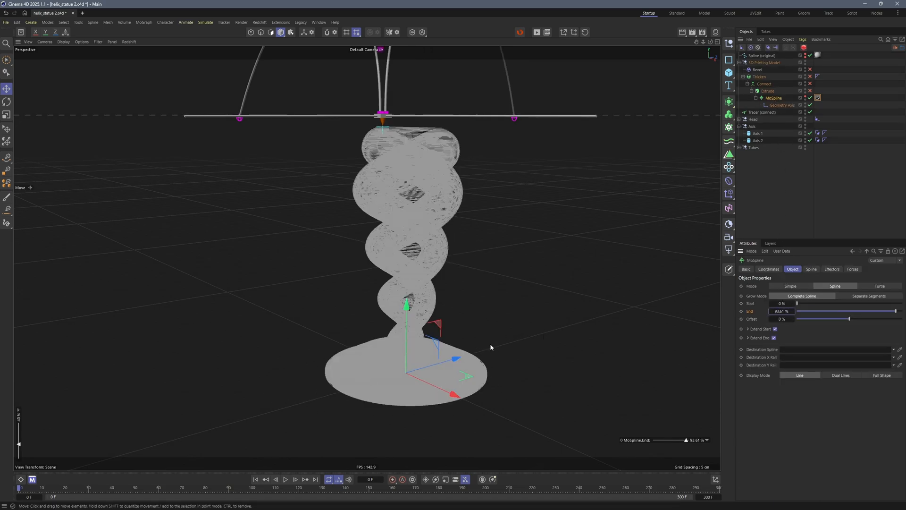
Duplicate the Head null without its Cube and Cone, rename the copy Bottom, and set its Align to Spline position to 0%.
click(739, 126)
drag(753, 119, 753, 123)
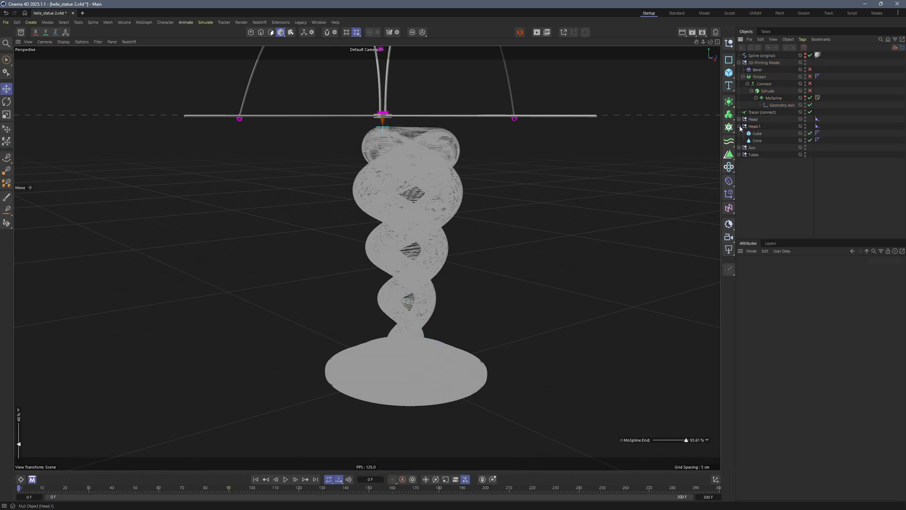
double_click(755, 127)
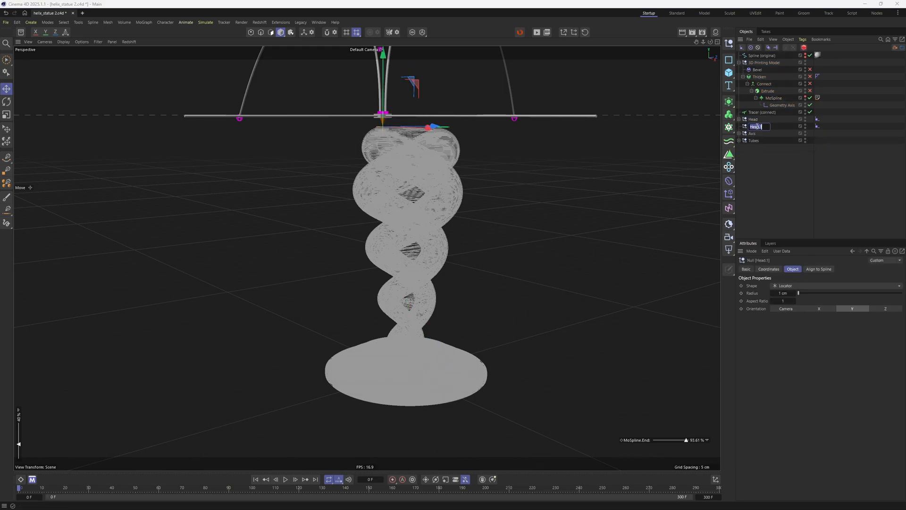
text(Bottom)
key(Return)
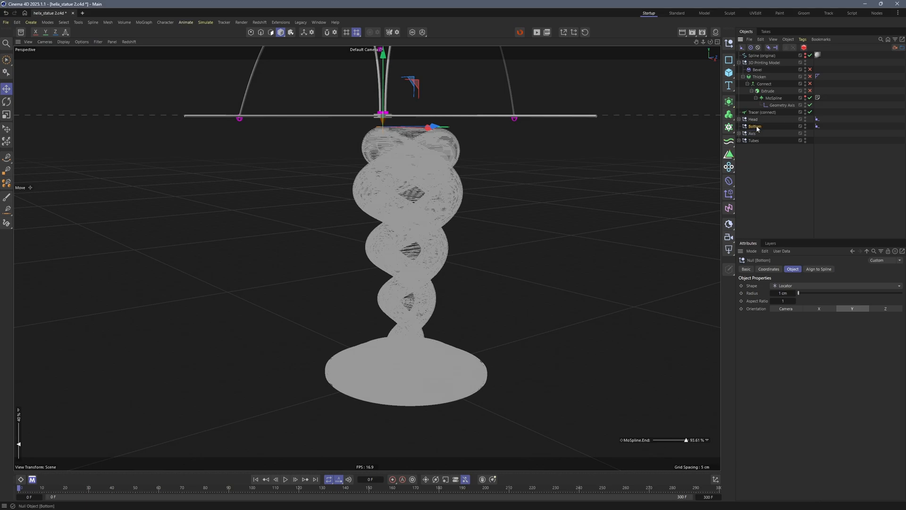
click(817, 126)
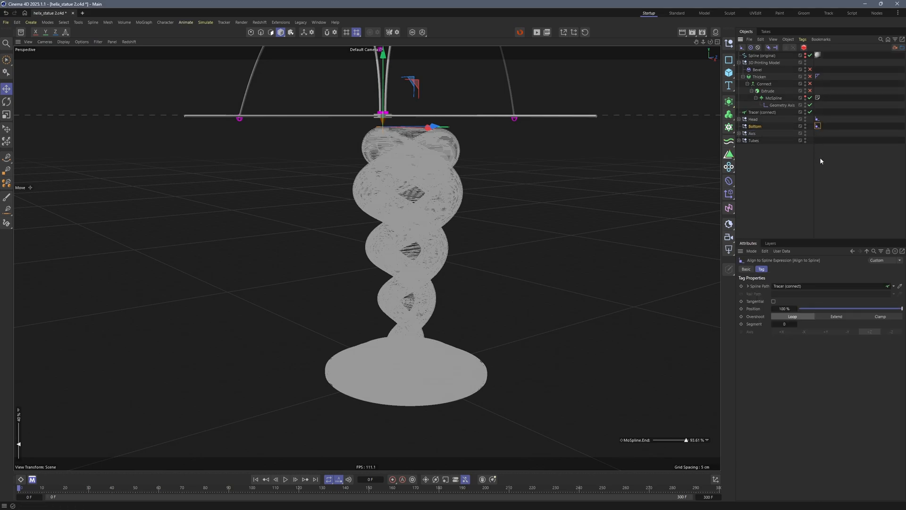
drag(868, 308, 782, 311)
Examine the Bottom null's placement at the base of the print in the front view while scrubbing MoSpline End.
middle_click(455, 367)
scroll(460, 378, down, 2)
middle_click(463, 386)
scroll(462, 384, down, 3)
scroll(463, 384, down, 4)
alt+middle_drag(529, 426, 400, 130)
alt+middle_drag(364, 433, 376, 391)
scroll(362, 394, up, 5)
scroll(362, 394, up, 6)
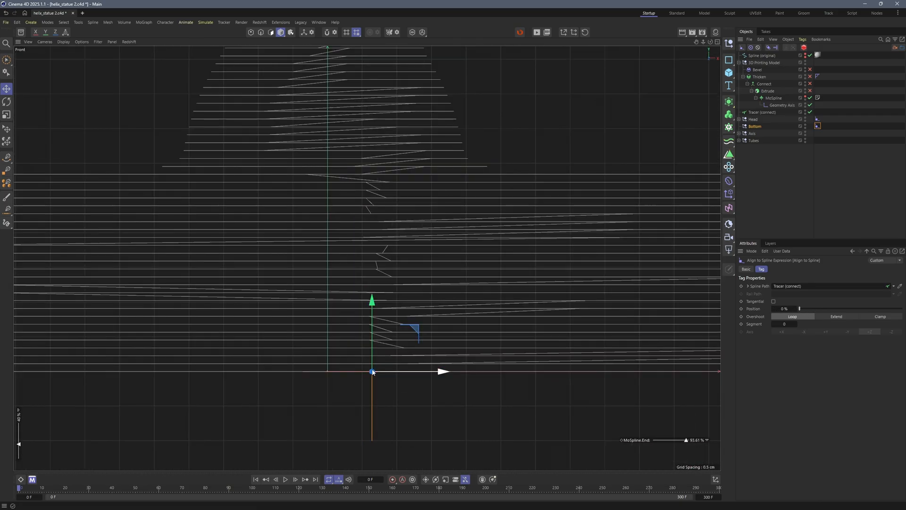
scroll(362, 388, down, 2)
scroll(361, 388, down, 4)
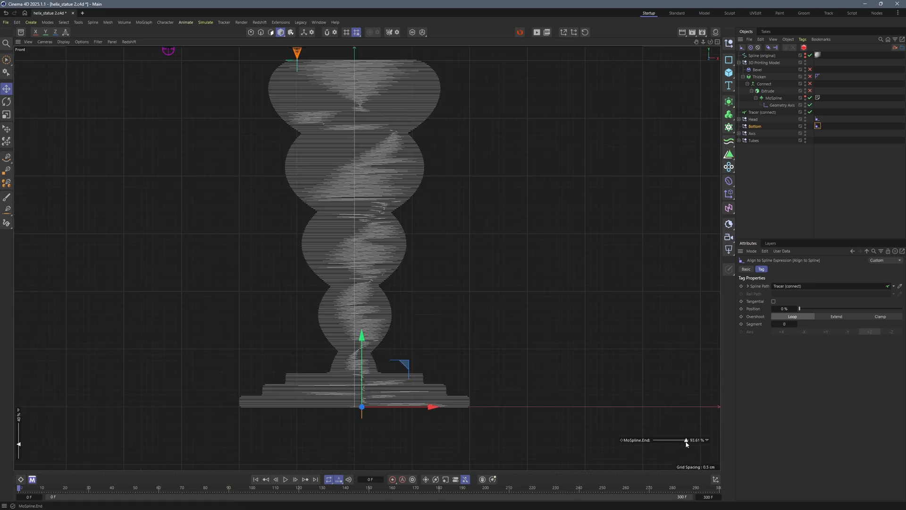
mouse_move(687, 441)
mouse_down()
mouse_move(662, 441)
mouse_move(685, 441)
mouse_up()
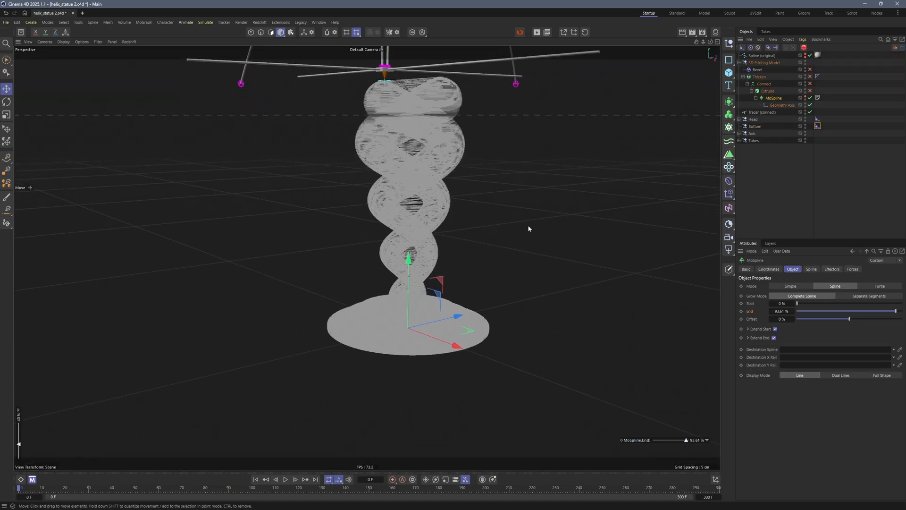
Add a cube under the print, flatten it into a bed about 47 × 1 × 44 cm, and parent it to Bottom.
click(789, 151)
click(729, 72)
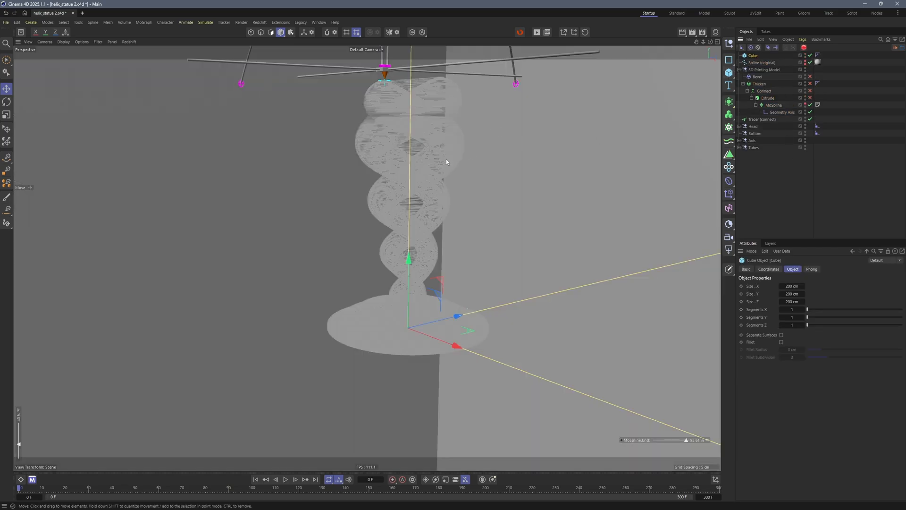
scroll(446, 160, down, 3)
middle_click(525, 346)
middle_click(525, 345)
drag(408, 185, 416, 263)
drag(487, 263, 417, 263)
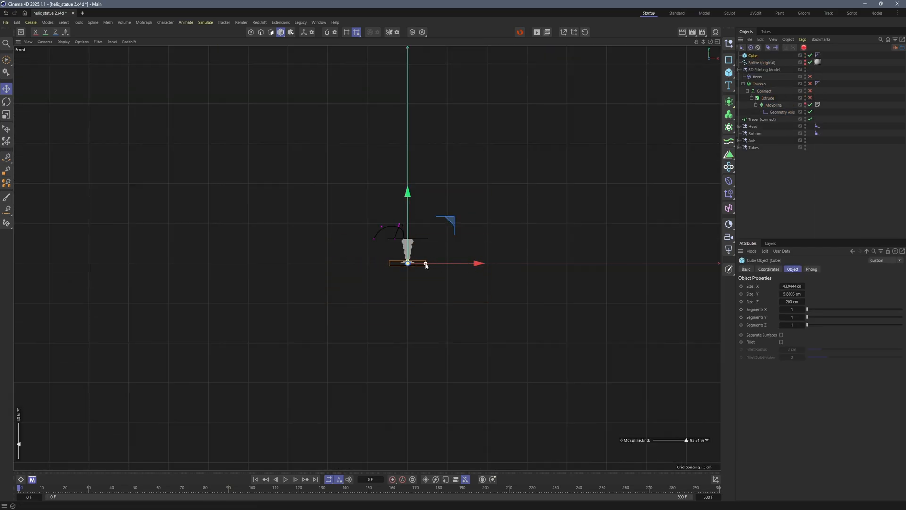
scroll(411, 263, up, 10)
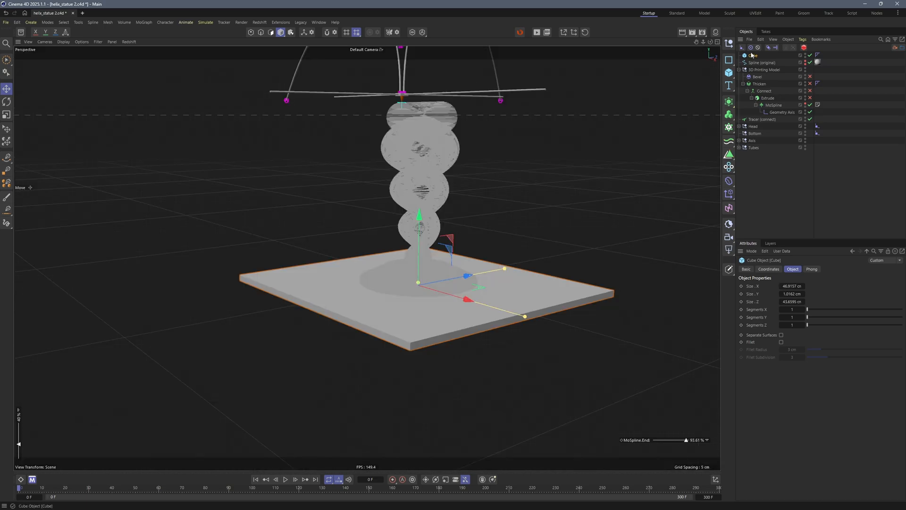
drag(752, 56, 754, 133)
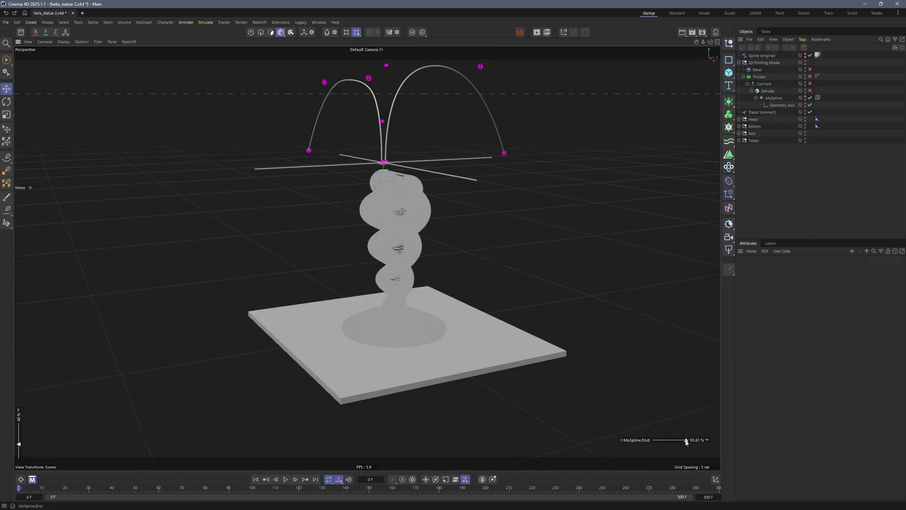
Scrub MoSpline End to 43.4% and 21.2% with Extrude, Connect and Thicken enabled to check how the bed follows the print.
mouse_move(685, 442)
mouse_down()
mouse_move(655, 441)
mouse_move(668, 440)
mouse_up()
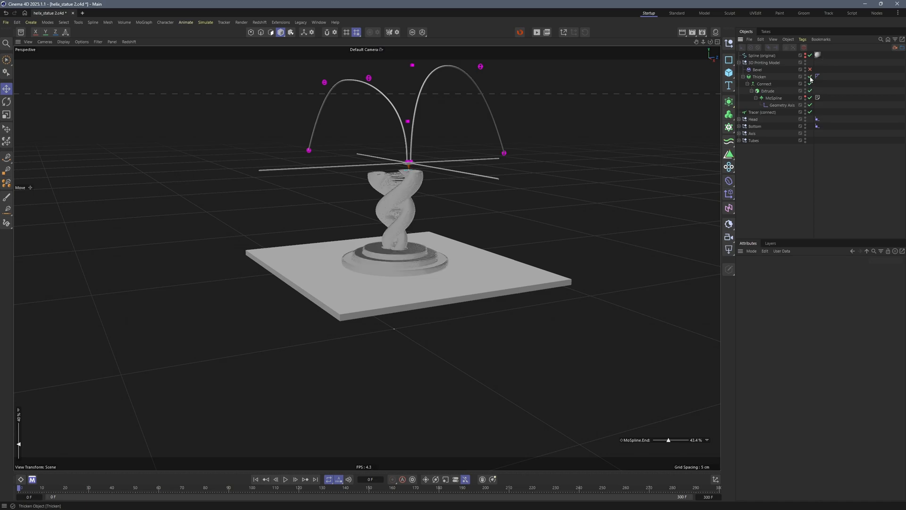
scroll(391, 241, up, 5)
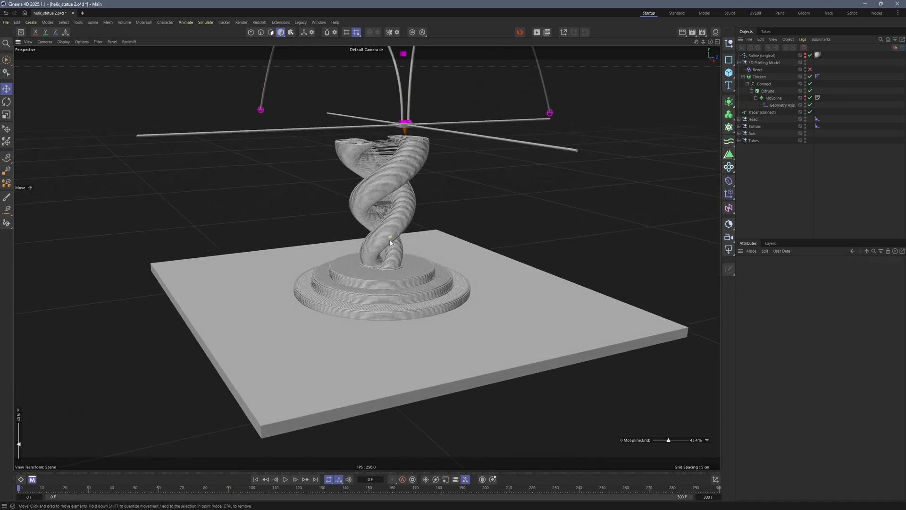
drag(668, 440, 660, 441)
mouse_move(660, 441)
mouse_down()
mouse_move(673, 443)
mouse_move(661, 443)
mouse_up()
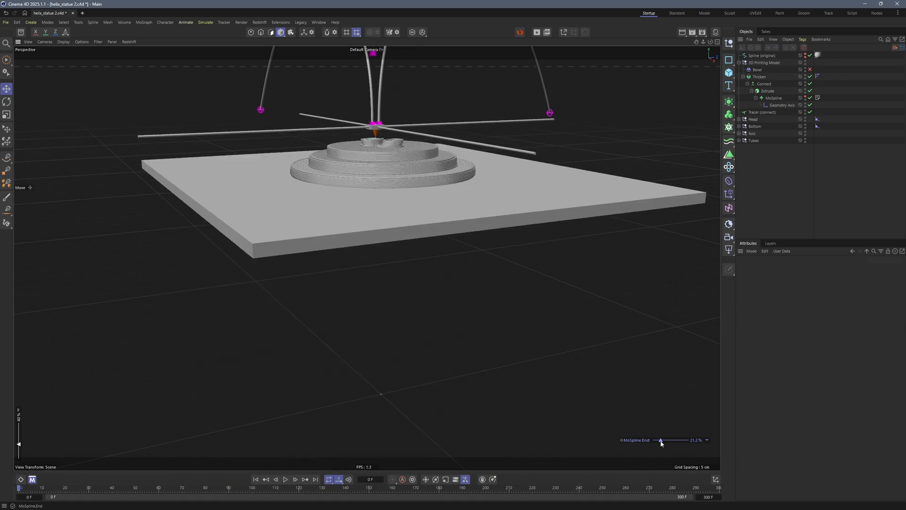
Disable the Thicken, Connect and Extrude generators and scrub MoSpline End up to check the print height over the bed.
click(809, 77)
click(810, 84)
click(810, 91)
drag(661, 441, 670, 440)
alt+drag(406, 272, 407, 308)
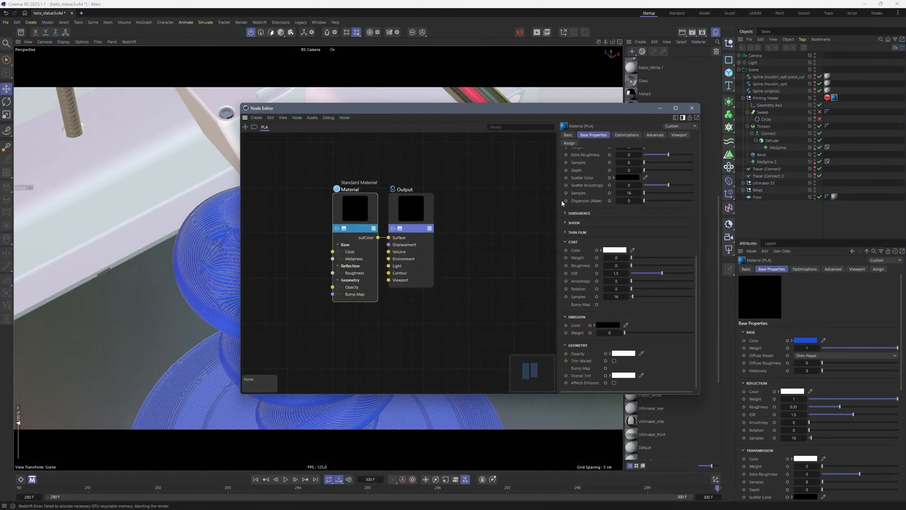
Expand the Subsurface settings of the PLA material in the Node Editor.
click(579, 213)
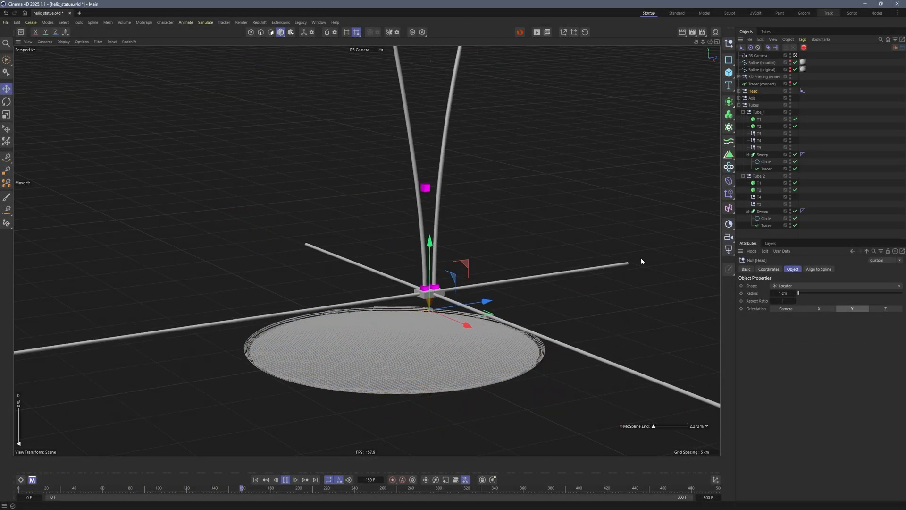
Check the Sweep objects of Tube_1 and Tube_2 and enable Deformation Blur in the Redshift motion blur render settings.
click(762, 154)
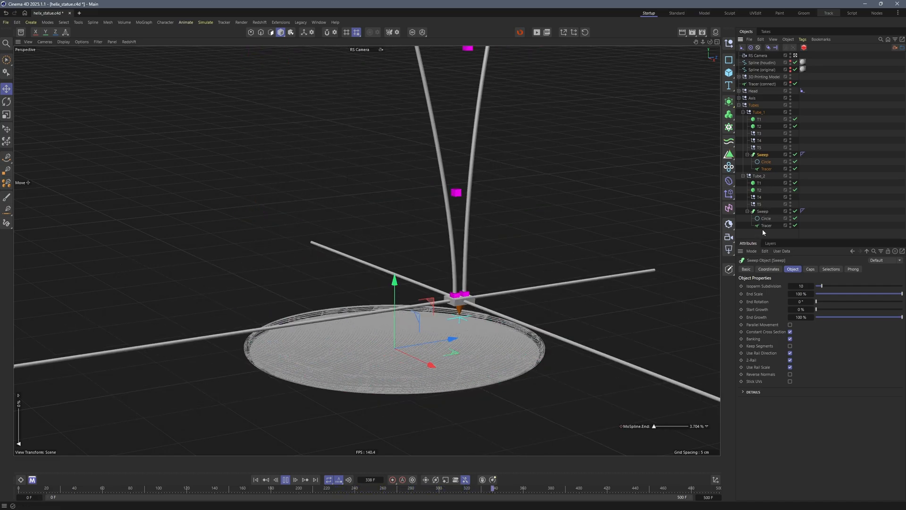
click(762, 211)
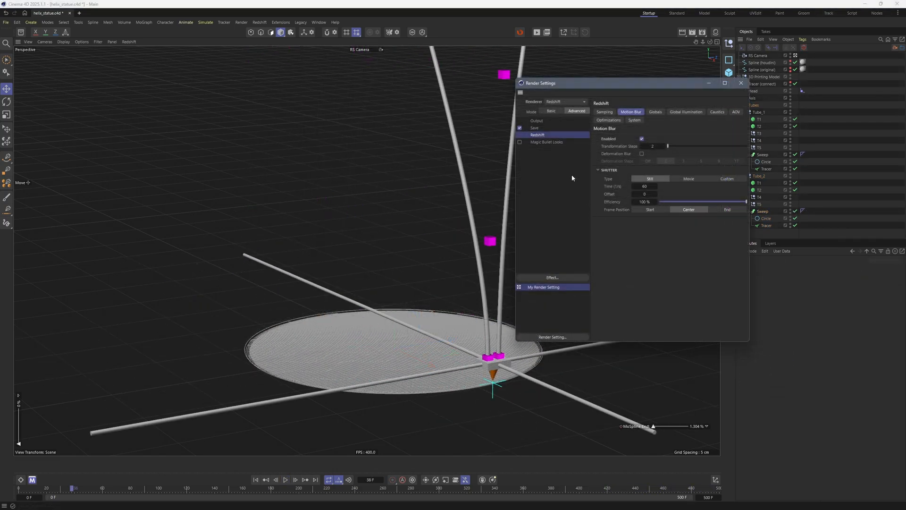
click(641, 154)
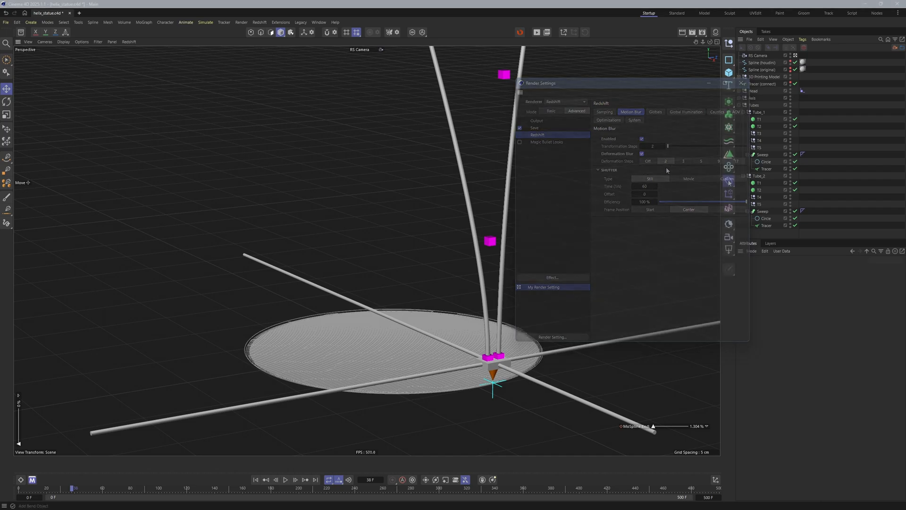
click(728, 181)
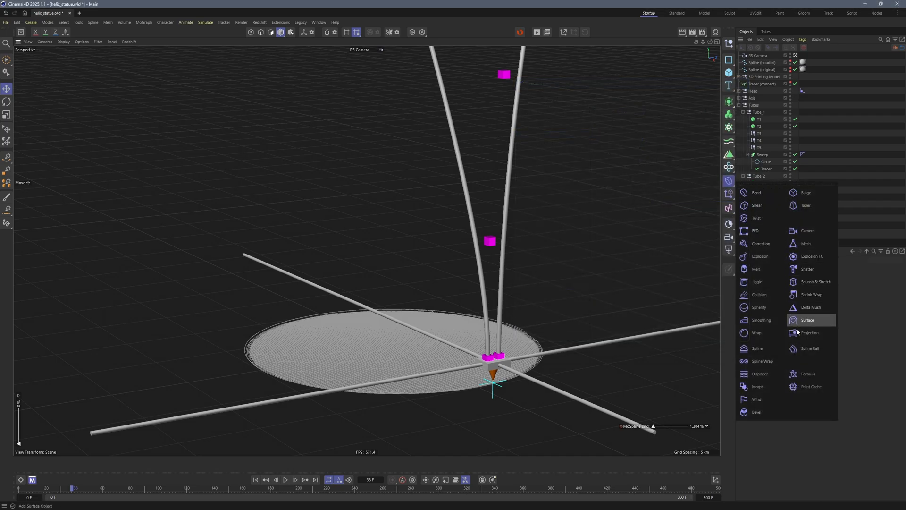
click(730, 101)
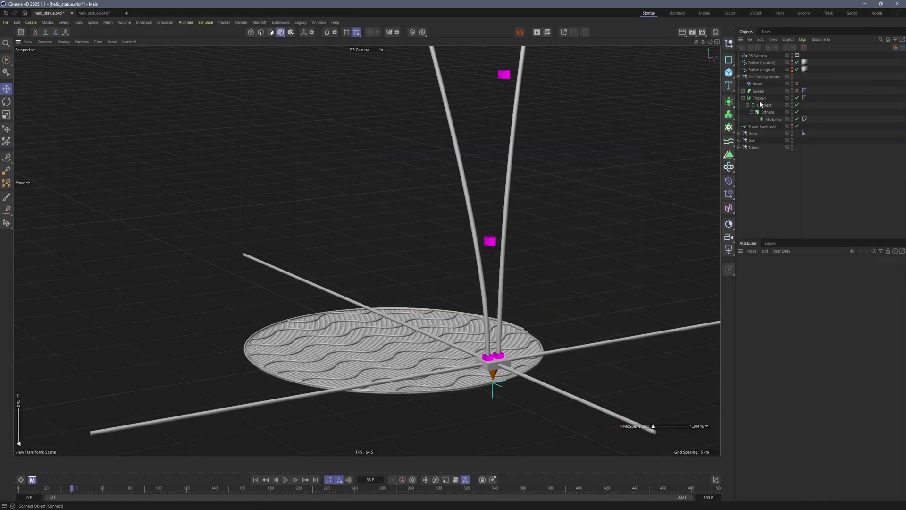
Add an RS Object tag to Thicken, override its motion blur, and set the mode to Transformation.
right_click(758, 97)
text(rs)
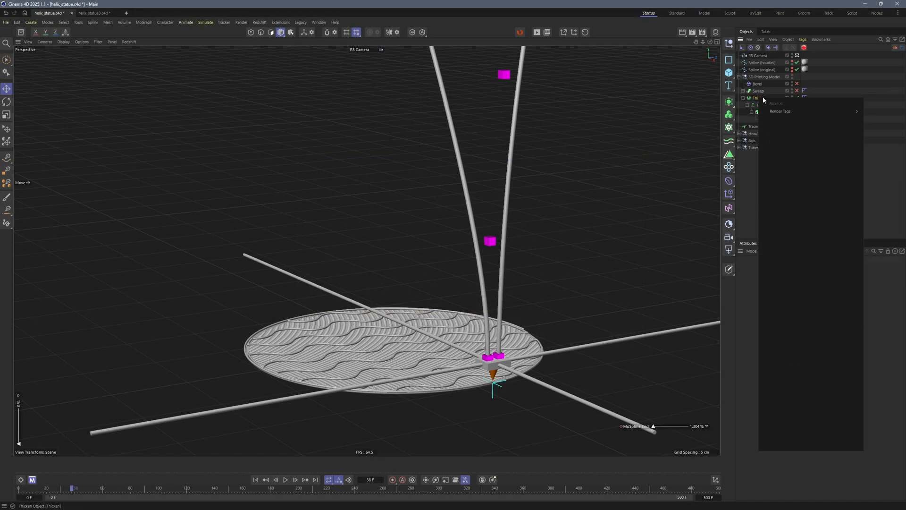
mouse_move(783, 112)
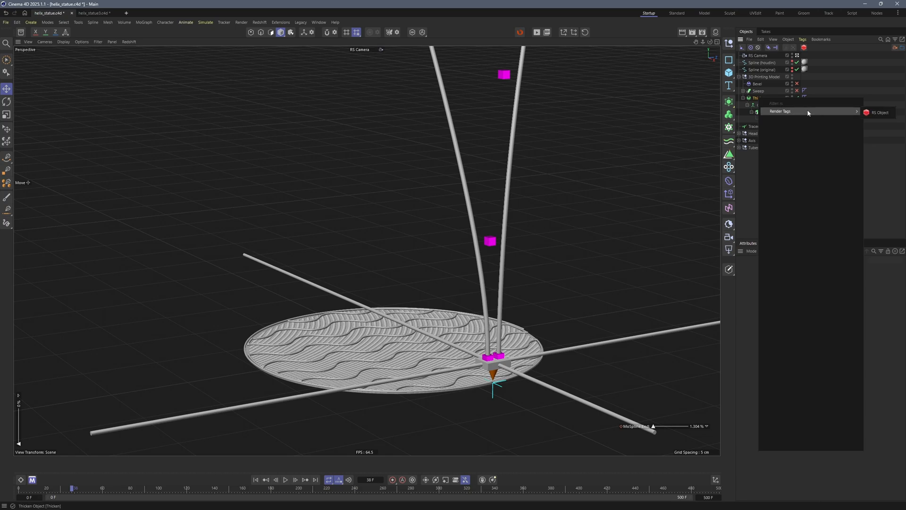
click(874, 113)
click(857, 268)
click(782, 285)
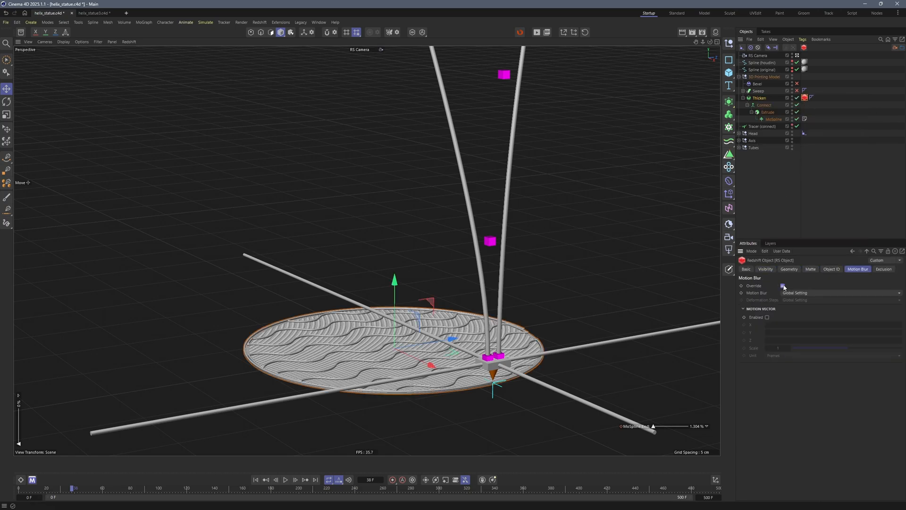
click(796, 293)
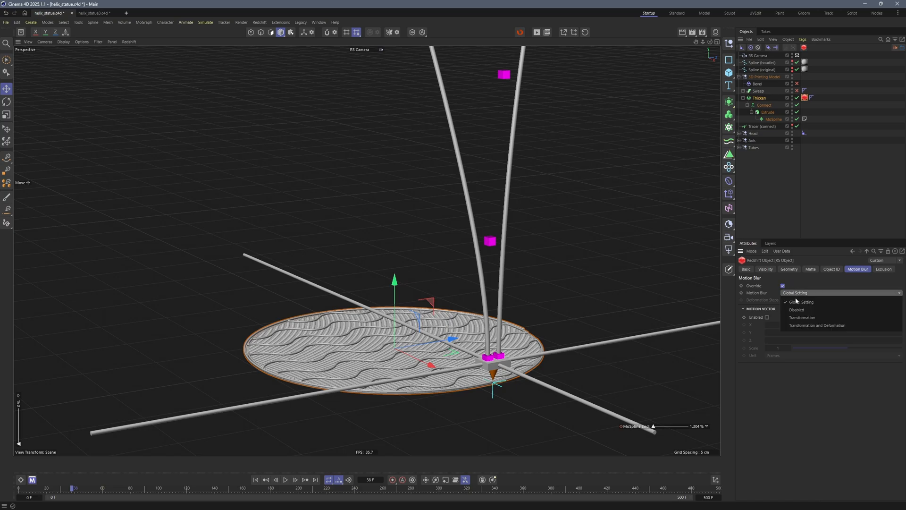
click(796, 318)
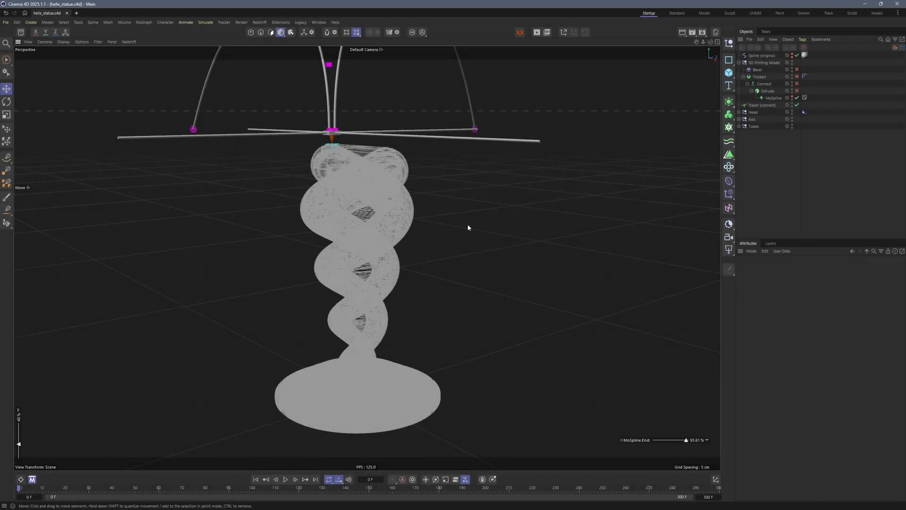
Check the MoSpline's End value and hide Tracer (connect) in the viewport to expose the clean print spline.
click(773, 97)
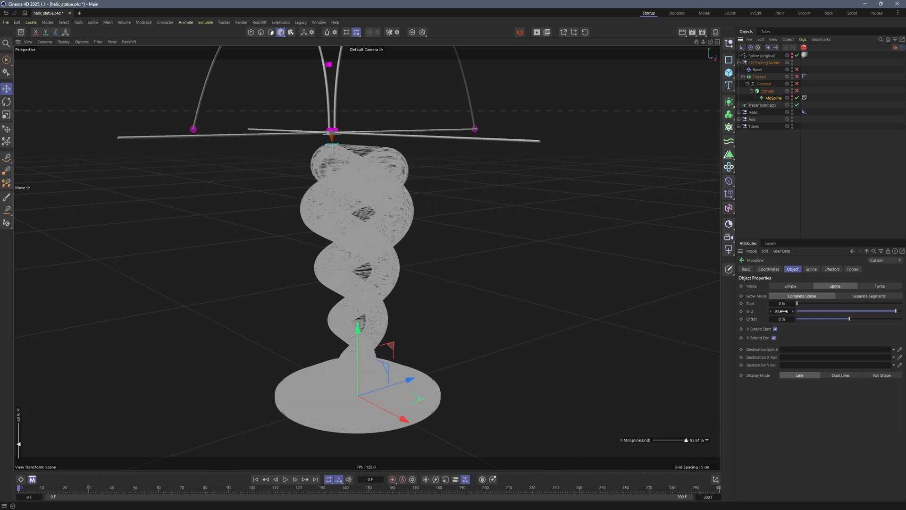
click(792, 105)
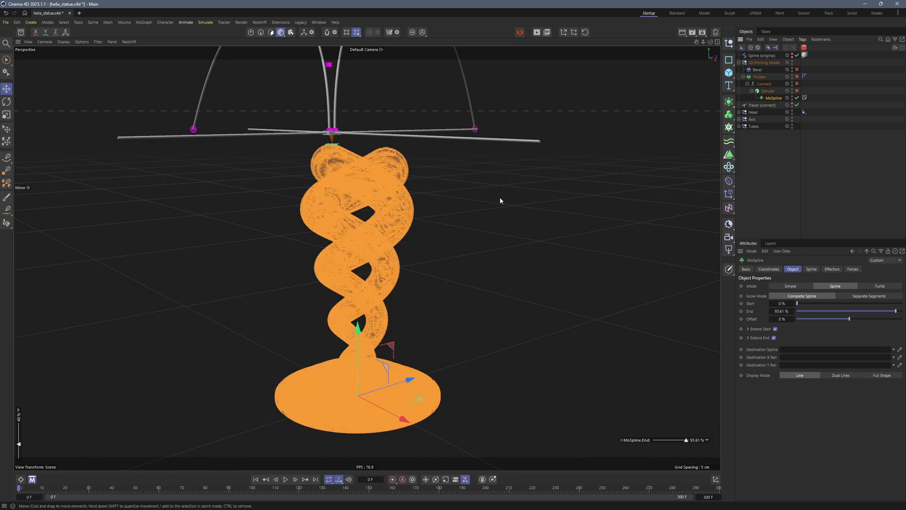
click(776, 166)
alt+drag(352, 185, 453, 188)
Convert the MoSpline's current state to a separate spline object and cut that copy out of the scene.
right_click(776, 98)
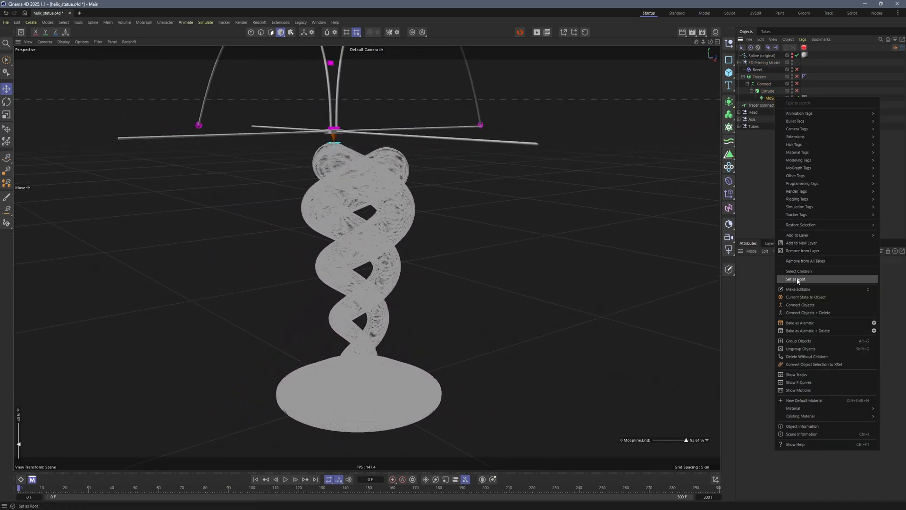
click(797, 297)
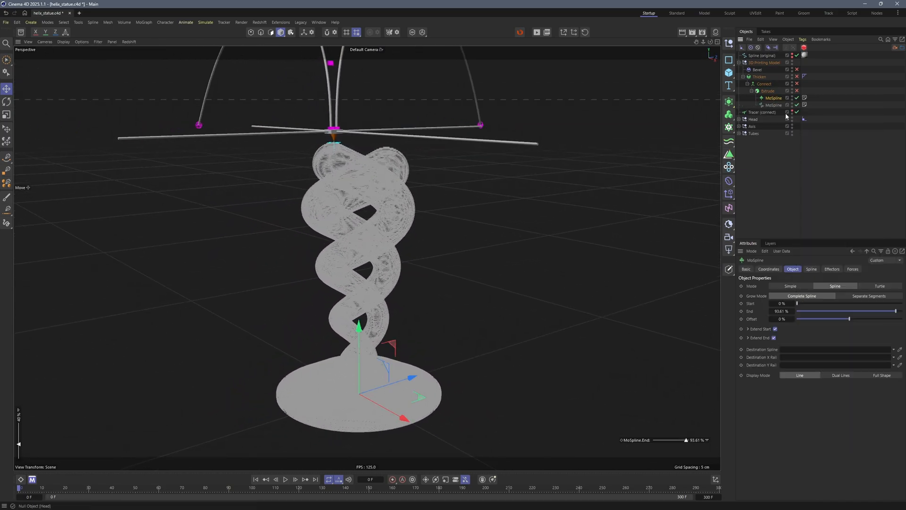
click(774, 105)
click(505, 81)
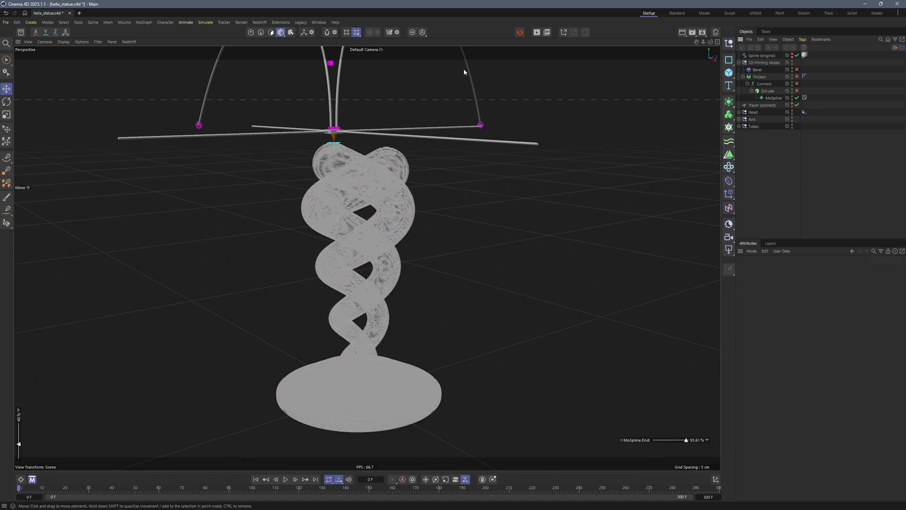
Create a new project and paste the converted spline into it, framed in the view.
click(78, 13)
key(ctrl+v)
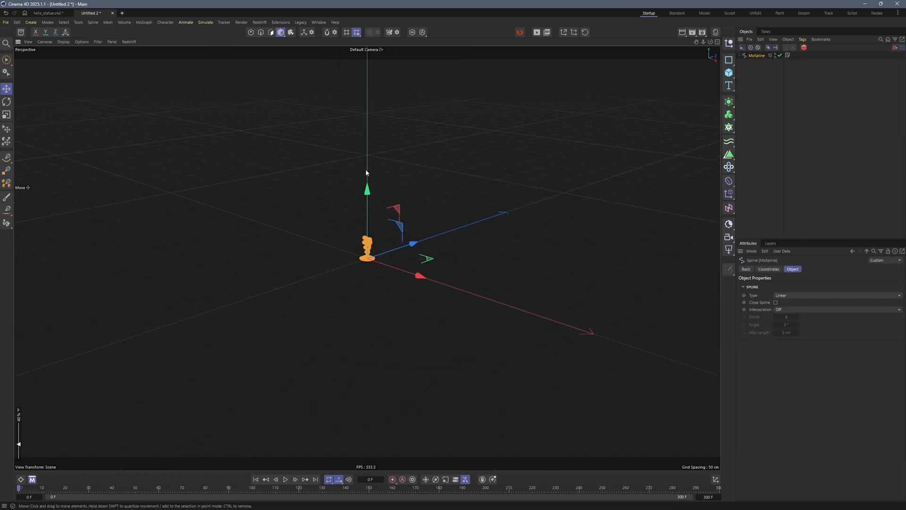
key(h)
Export the scene as Alembic with Splines (Curves) included, scale 1 centimeter, and start and end frames at 0.
click(6, 22)
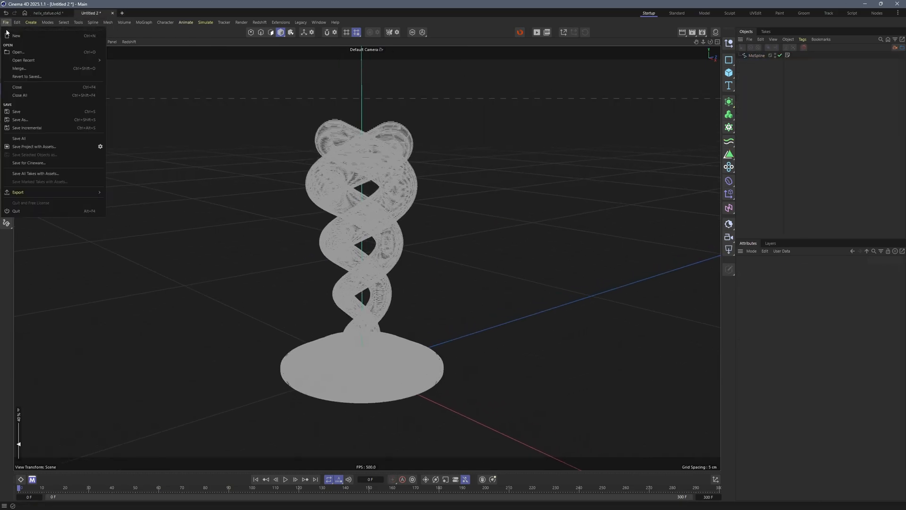
mouse_move(60, 192)
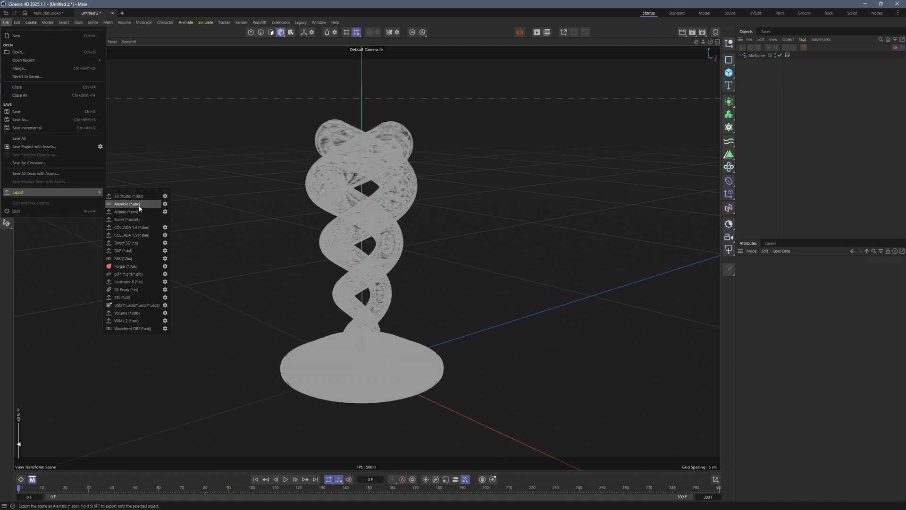
click(165, 204)
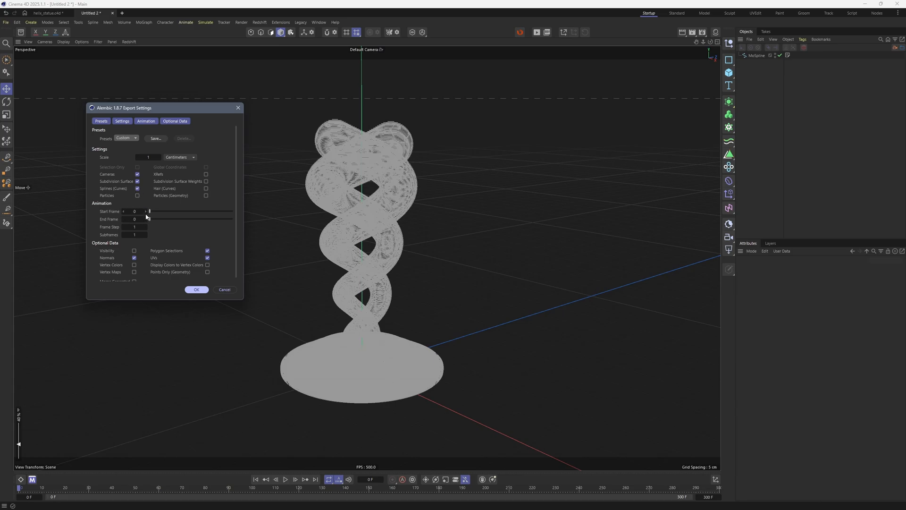
click(196, 289)
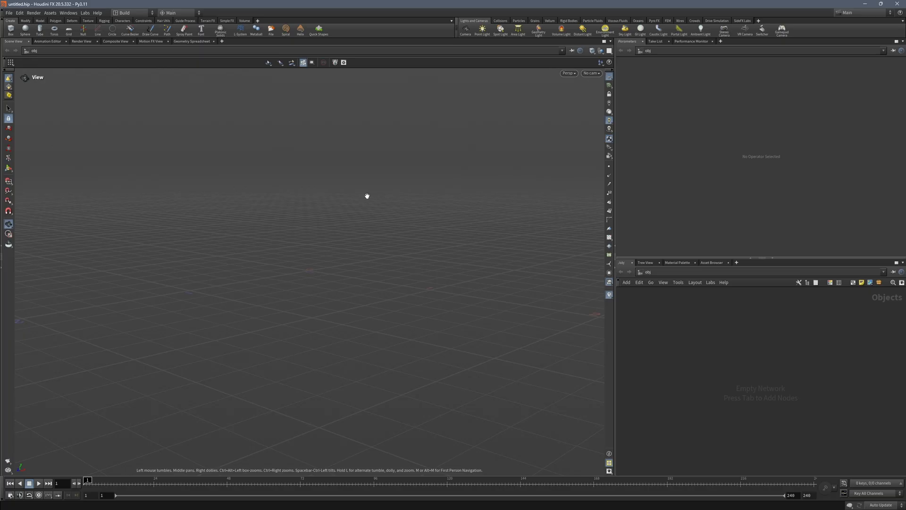
Switch to Houdini, create a Geometry object and enter its network.
key(Tab)
text(geo)
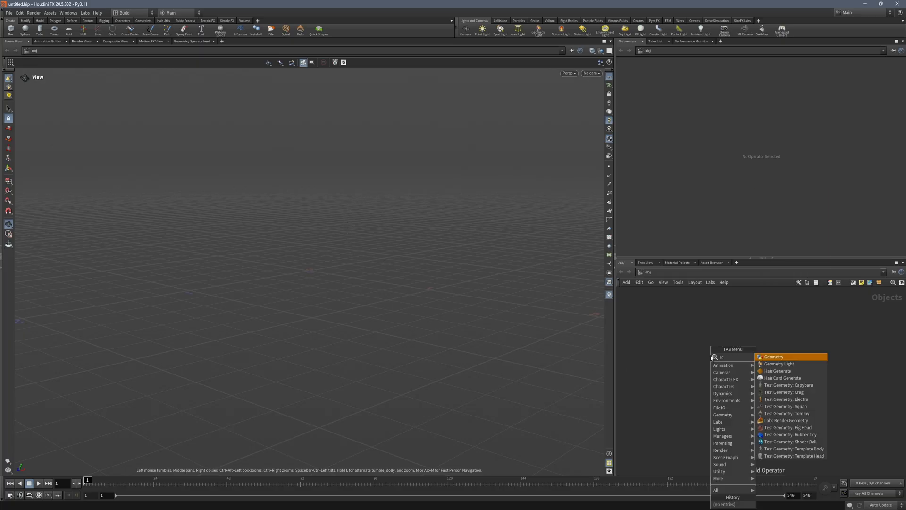
click(762, 357)
click(712, 362)
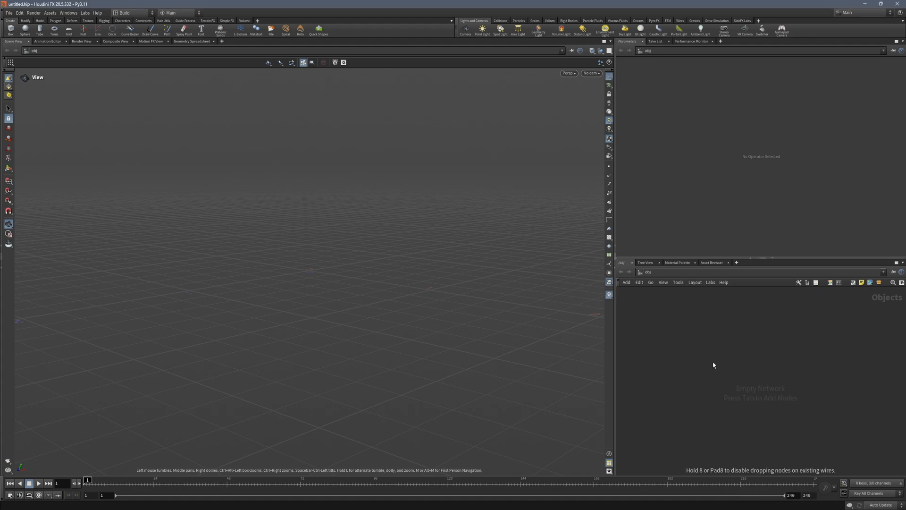
double_click(708, 361)
Add an Alembic node, load spline.abc from the 3D Printing Effect folder into it, and frame the whole model.
key(Tab)
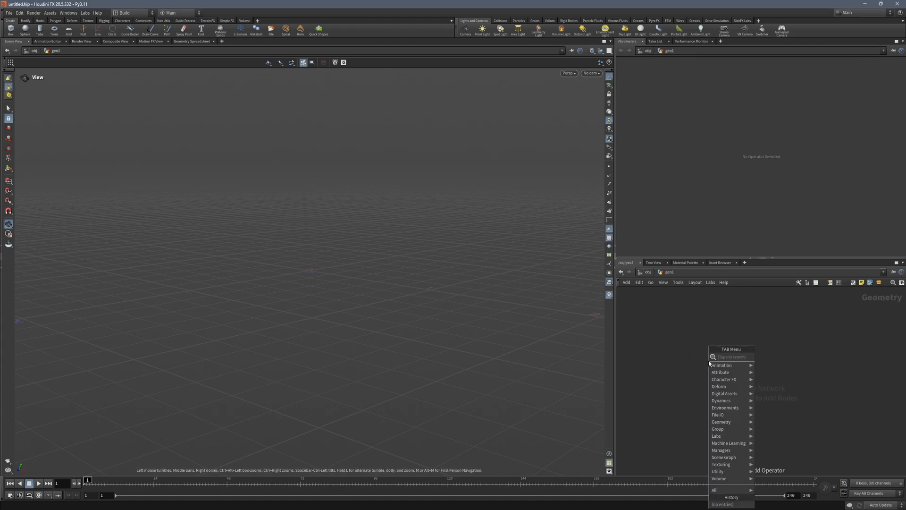
text(alem)
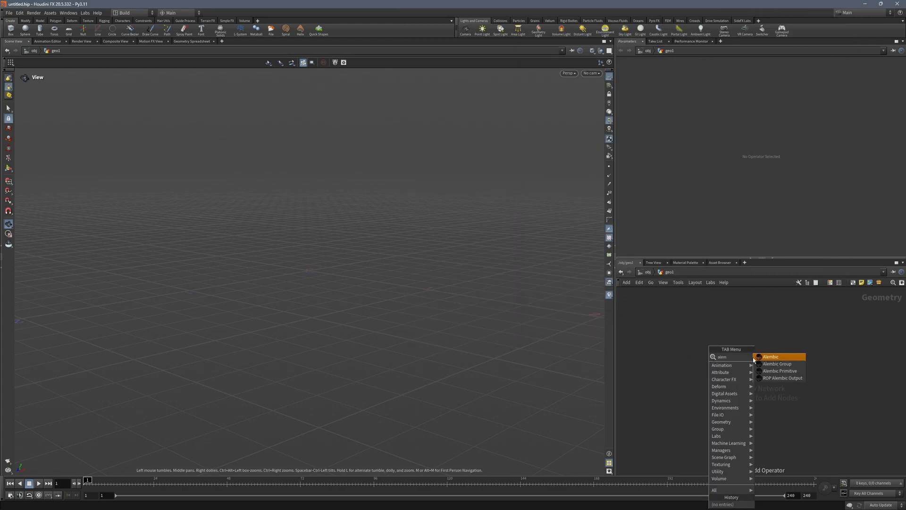
click(751, 360)
click(706, 355)
key(alt+Tab)
click(120, 212)
drag(120, 213, 692, 85)
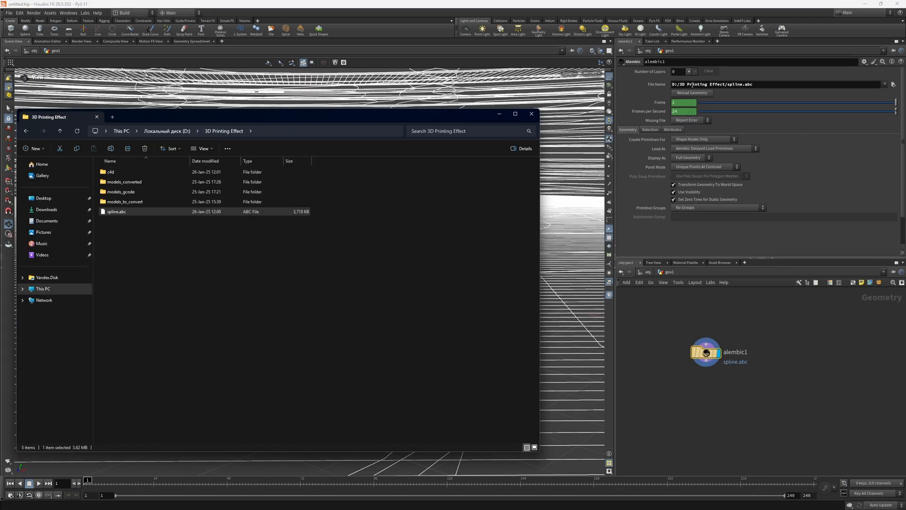
click(330, 257)
scroll(329, 257, down, 3)
scroll(330, 256, down, 10)
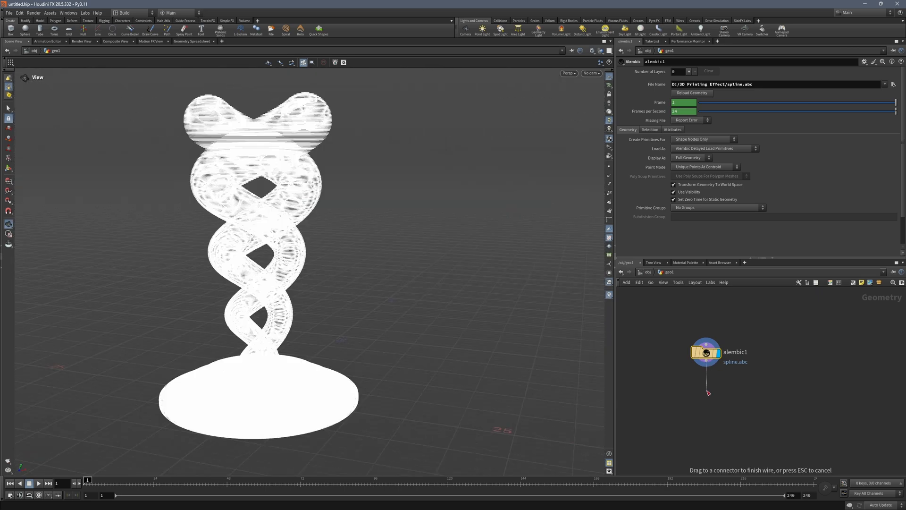
Connect a Null node below the Alembic node, display it, and keep its node info window open beside the model.
key(Tab)
text(null)
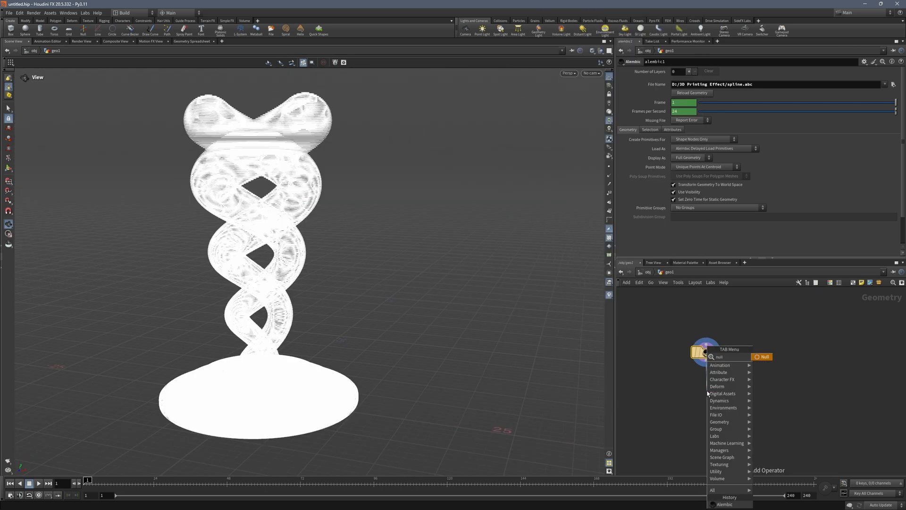
click(763, 356)
click(706, 390)
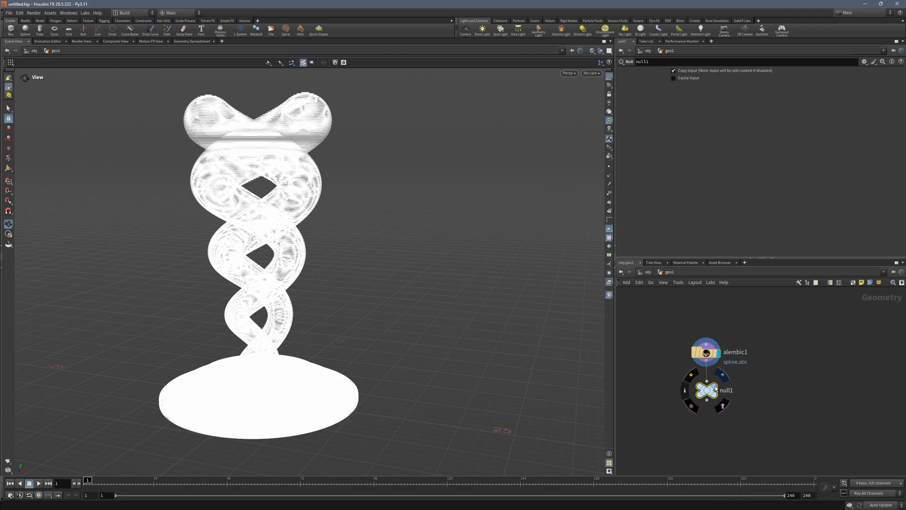
click(684, 389)
drag(636, 275, 533, 89)
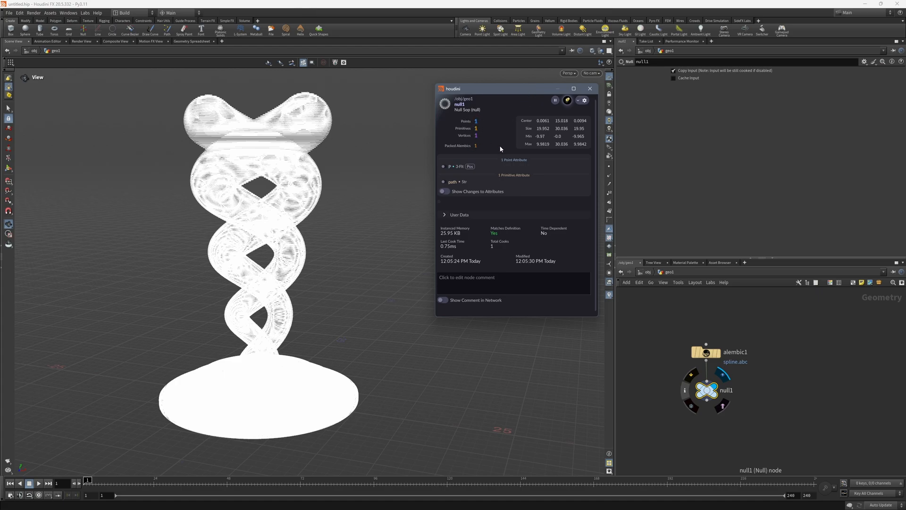
Set the Alembic node's Load As option to Unpack Alembic Delayed Load Primitives.
click(718, 315)
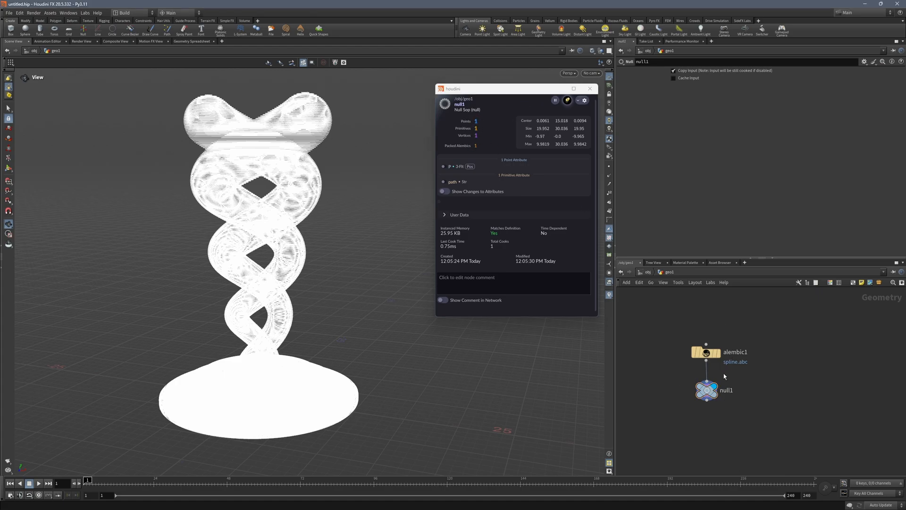
click(707, 355)
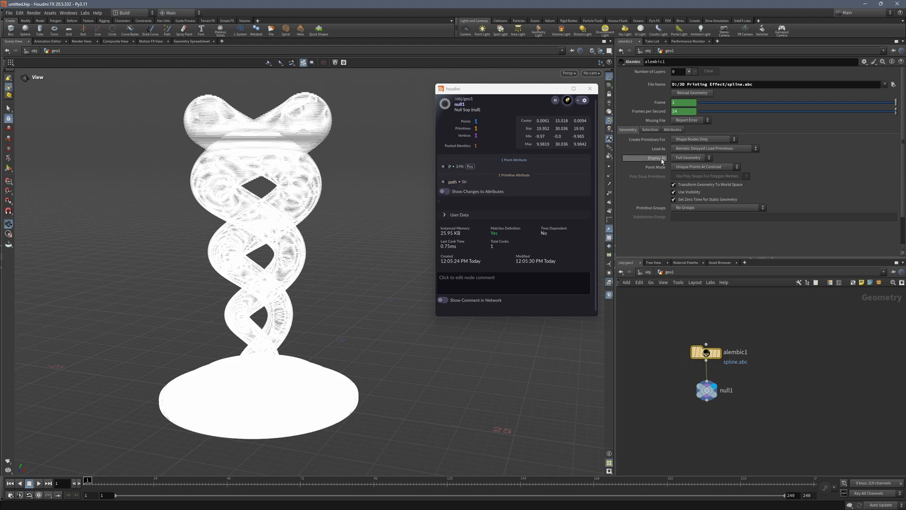
click(684, 149)
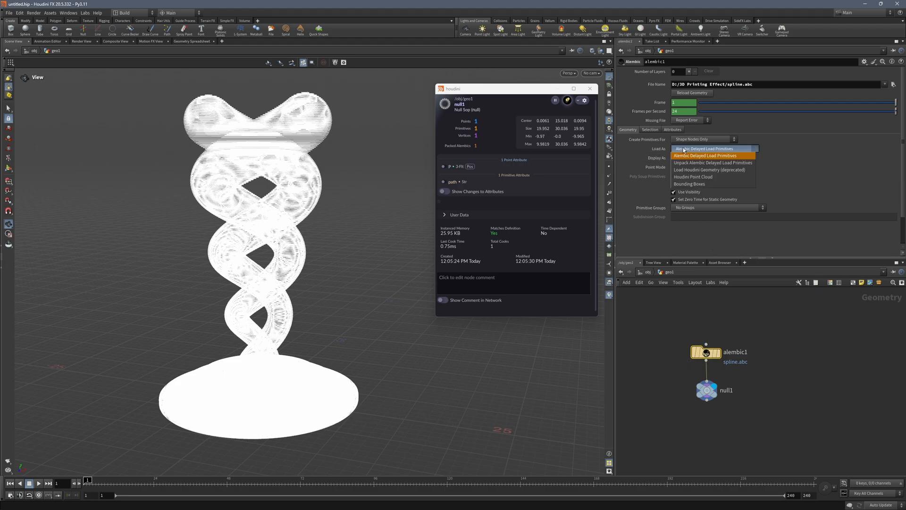
click(691, 163)
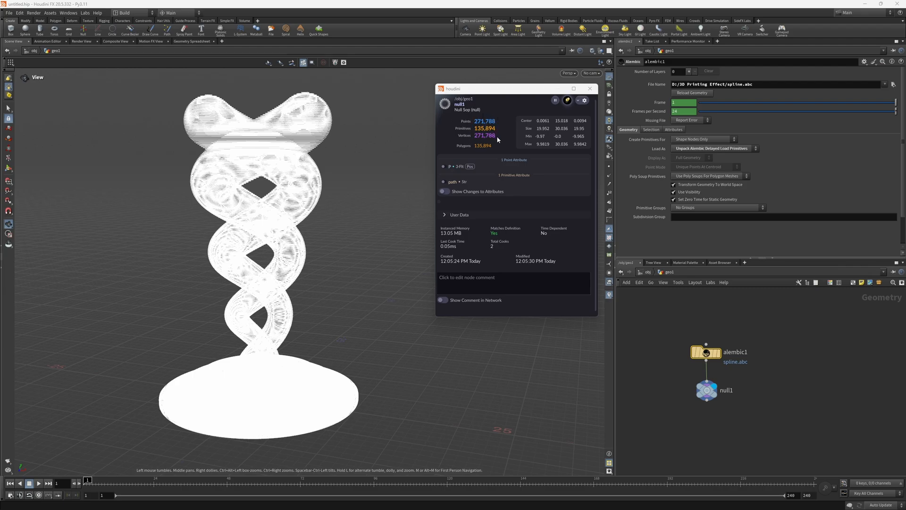
Insert a Fuse node between the Alembic and Null nodes.
key(Tab)
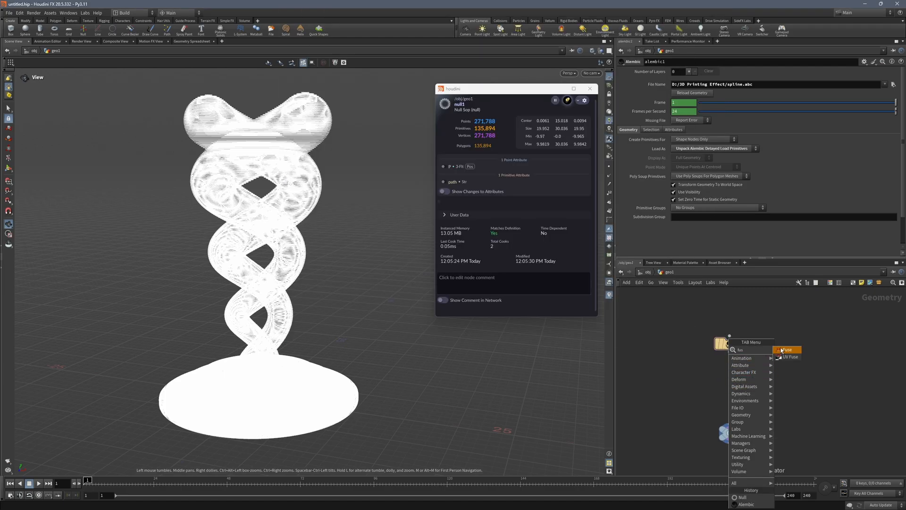
click(736, 386)
click(729, 385)
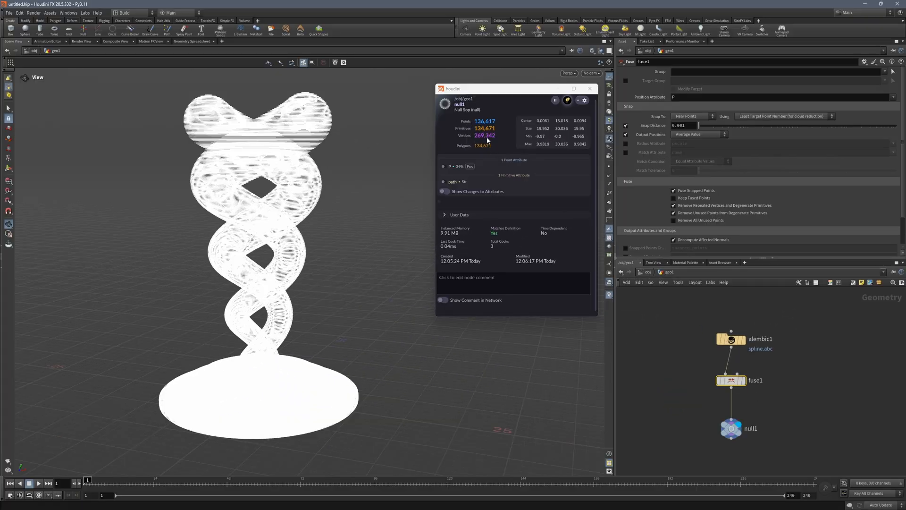
Display the Fuse node's result and try moving a single curve point to test whether adjoining segments are connected.
drag(360, 135, 315, 203)
scroll(316, 204, up, 10)
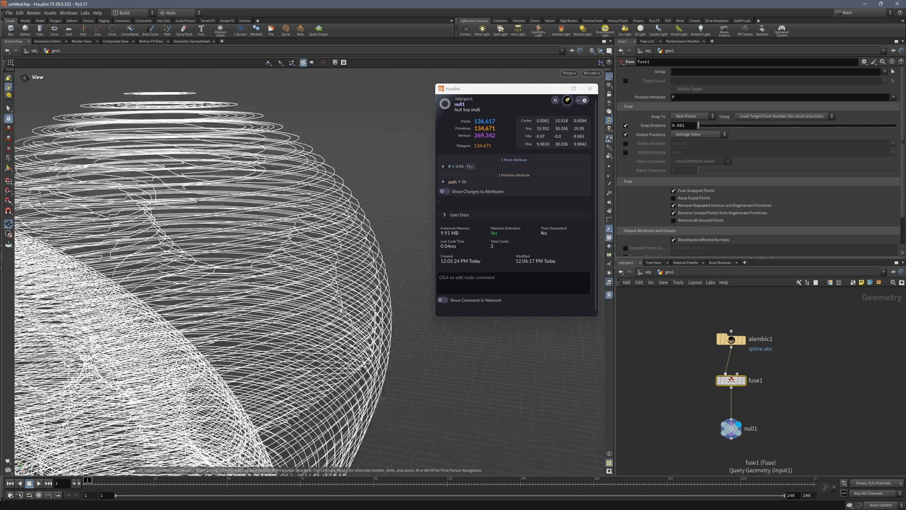
click(744, 380)
drag(731, 385, 731, 374)
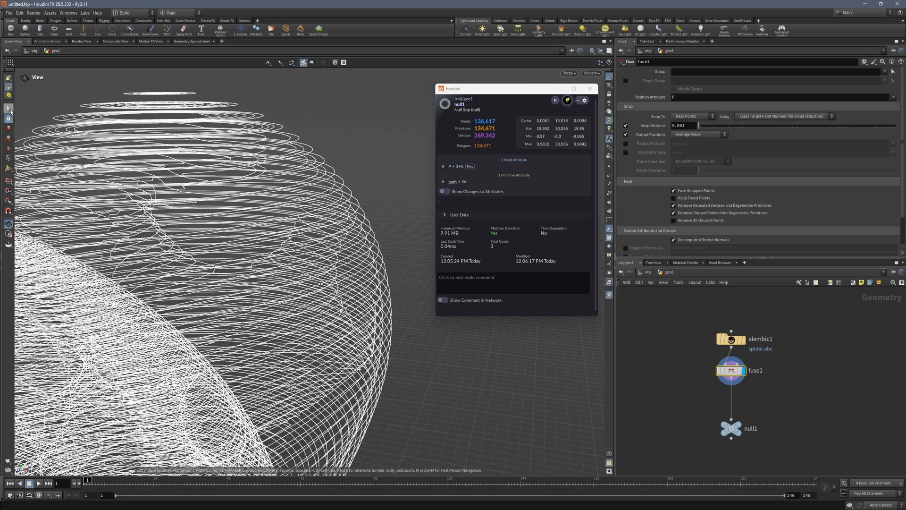
click(9, 109)
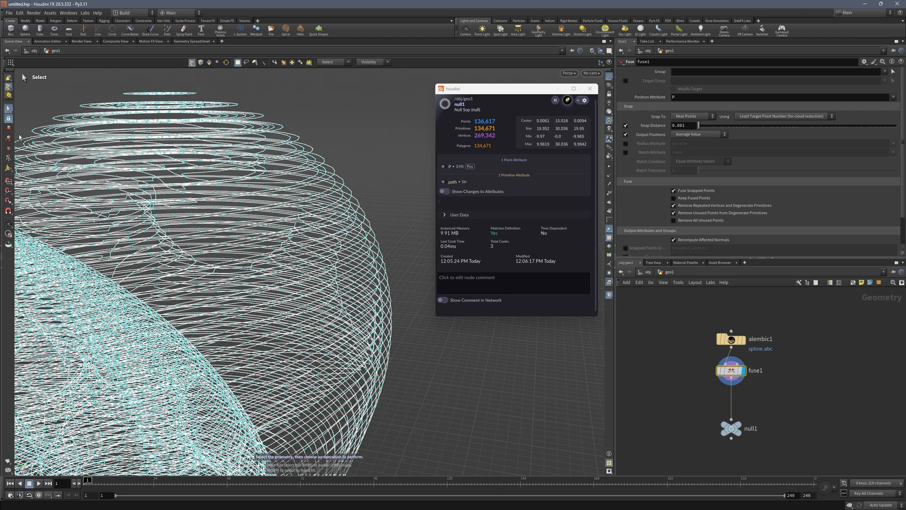
key(t)
drag(313, 150, 337, 140)
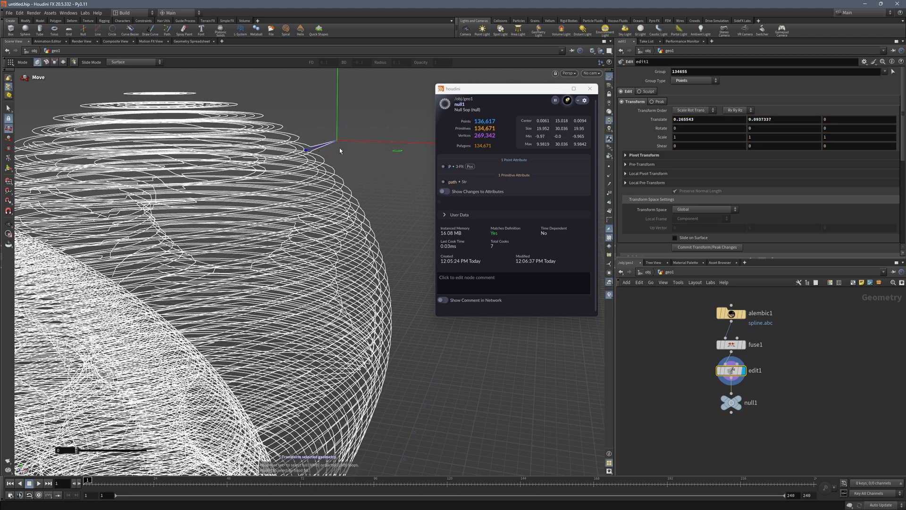
Undo the point move, delete the Edit node, and return to a full view of the model.
key(ctrl+z)
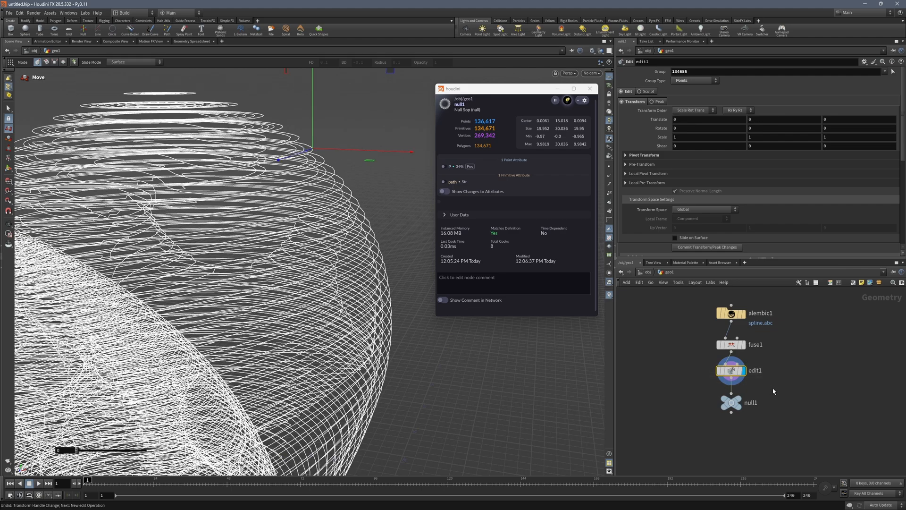
key(Delete)
drag(732, 403, 734, 410)
key(Escape)
key(h)
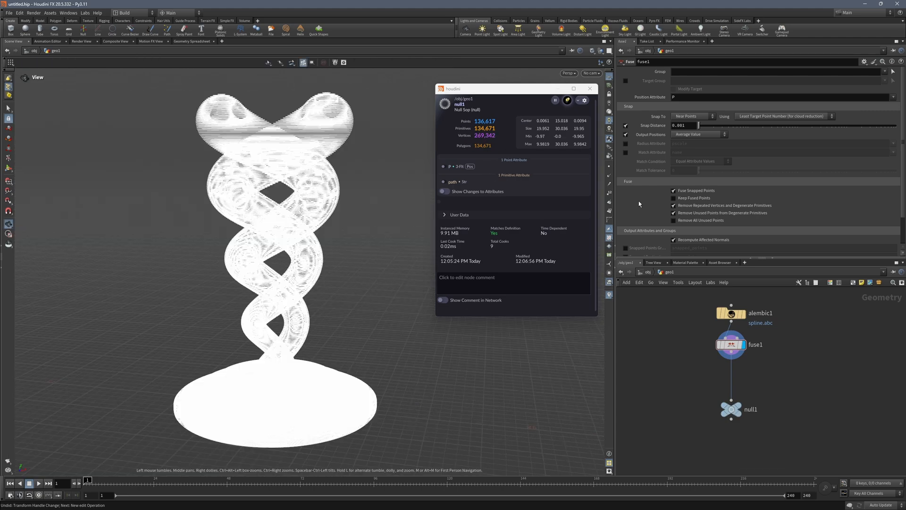
Insert a Join node between the Fuse and Null nodes, display the Null, and enable Only Connected on the Join.
key(Tab)
text(joi)
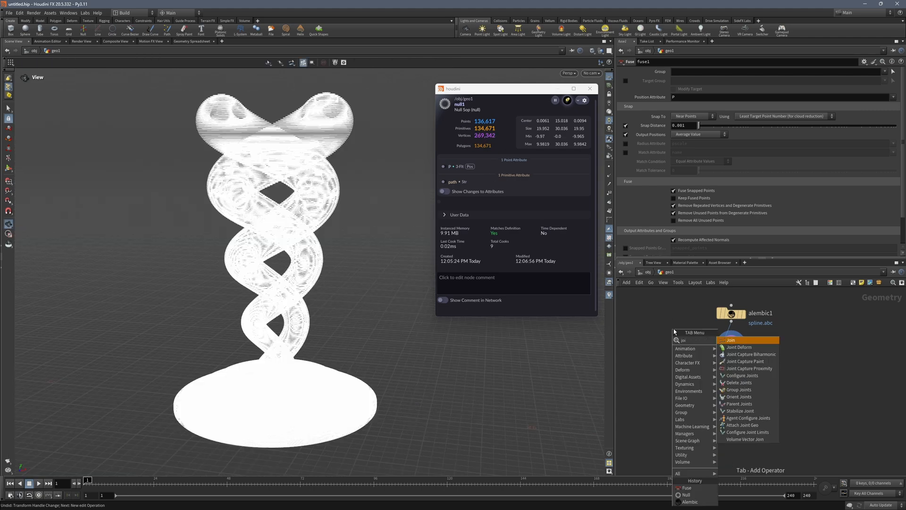
click(740, 338)
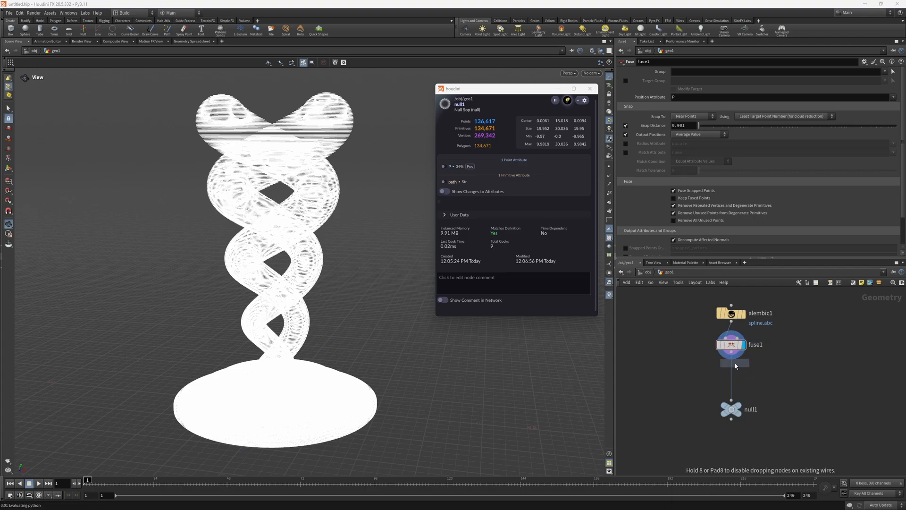
click(731, 375)
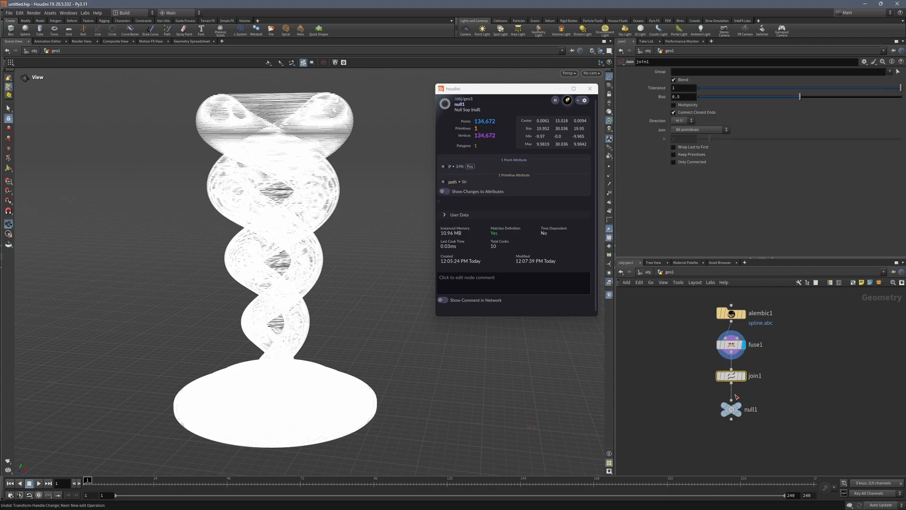
drag(303, 280, 386, 246)
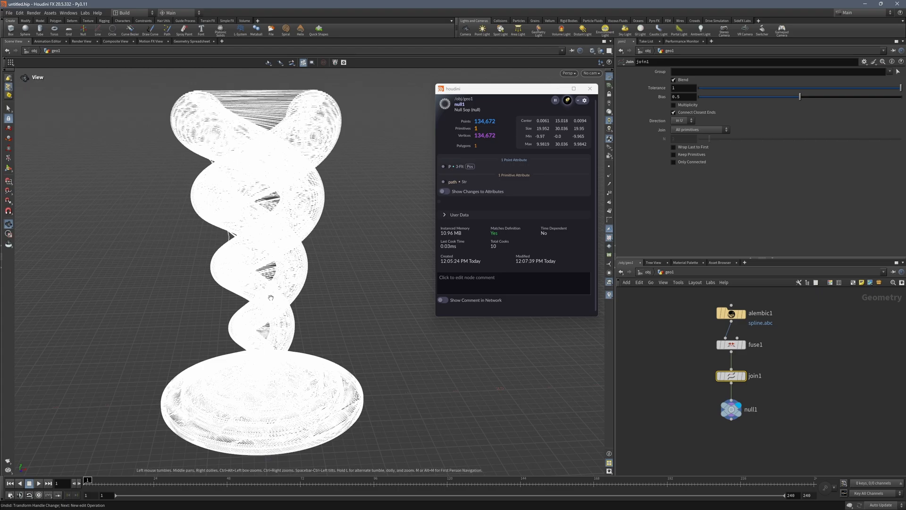
click(674, 162)
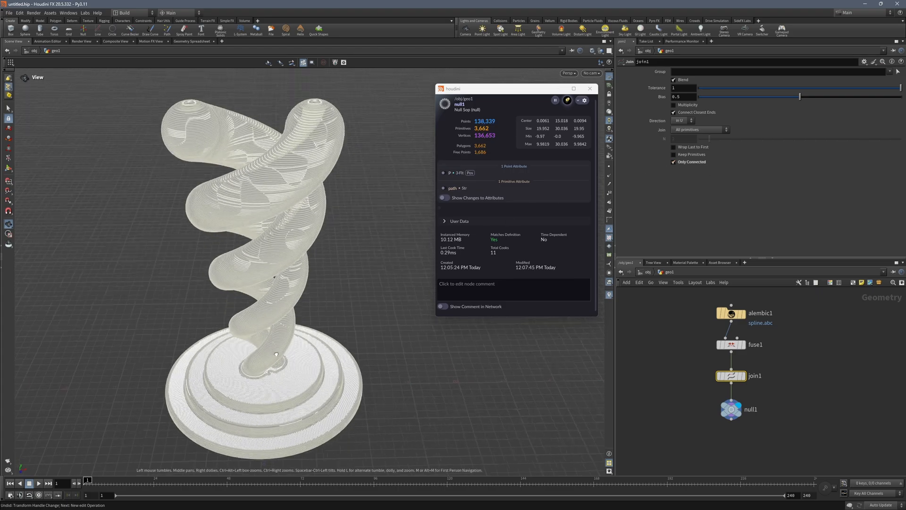
Examine the joined curves and infill lines on the model's stepped base up close from several angles.
drag(277, 351, 330, 326)
scroll(360, 306, up, 6)
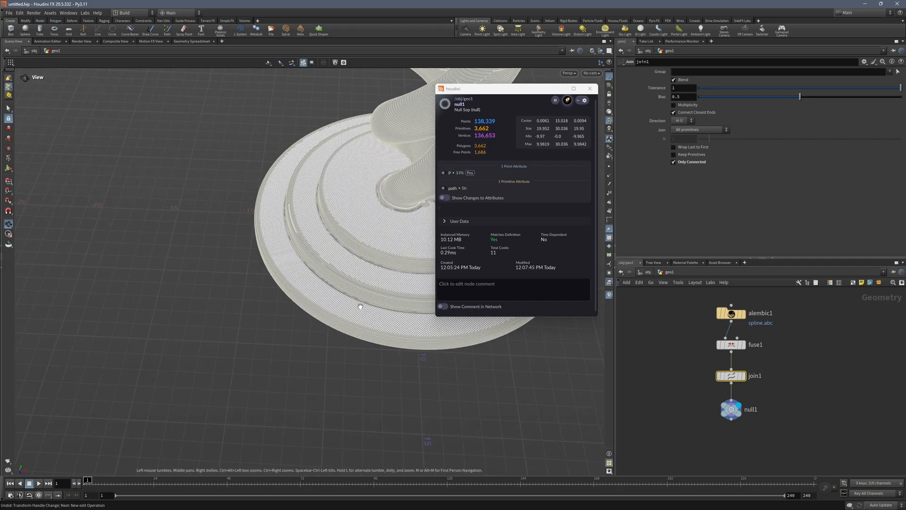
scroll(360, 306, up, 8)
scroll(291, 312, down, 10)
drag(253, 247, 264, 207)
scroll(364, 280, up, 10)
drag(364, 279, 257, 296)
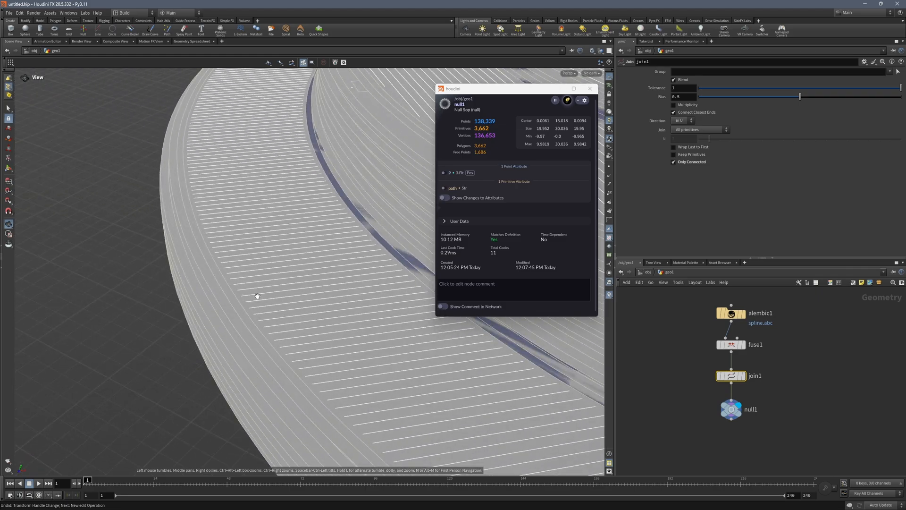
scroll(257, 296, down, 8)
scroll(318, 269, up, 3)
scroll(317, 269, up, 6)
drag(317, 269, 359, 293)
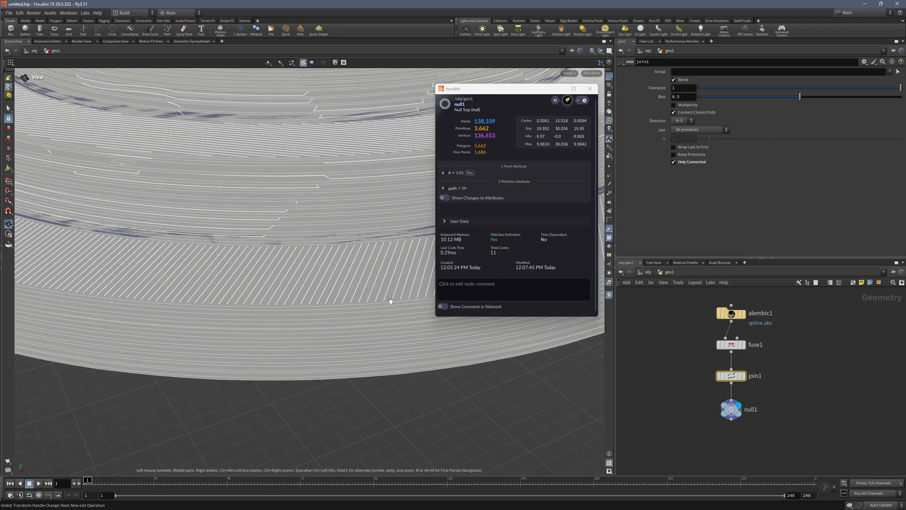
Insert a Curve from Edges node between the Join and Null nodes and inspect the resulting curves on the whole model.
key(Tab)
text(curve fro)
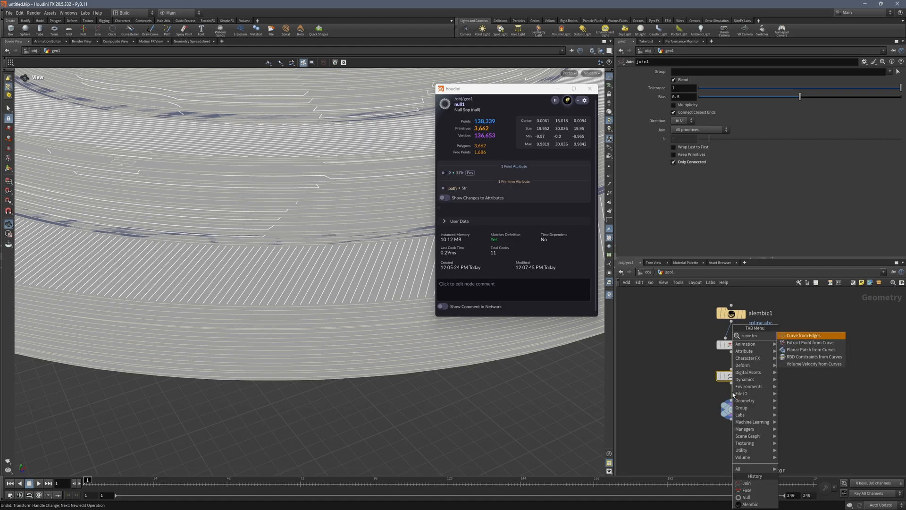
key(Return)
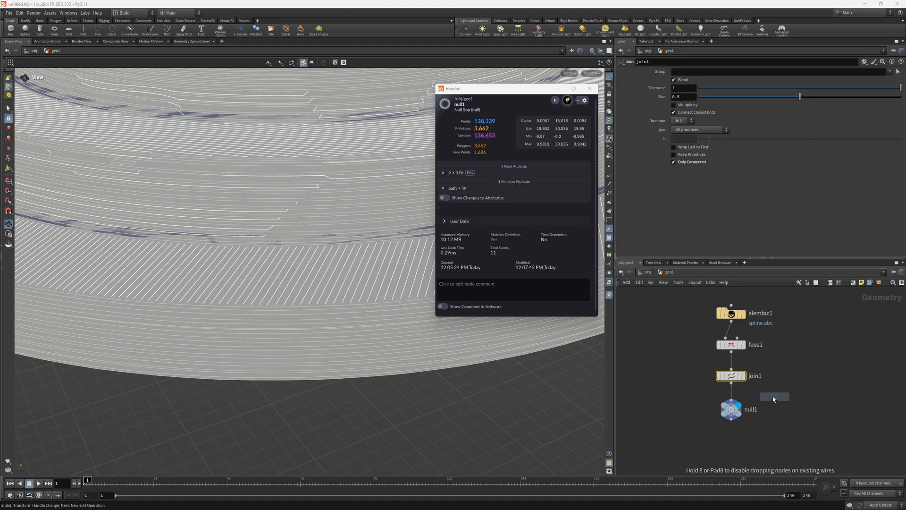
click(731, 401)
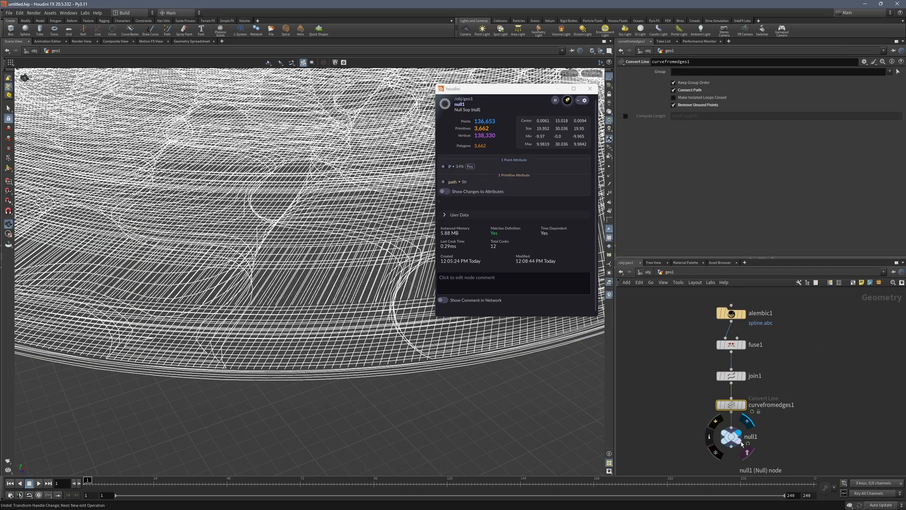
drag(302, 222, 285, 263)
scroll(284, 262, down, 10)
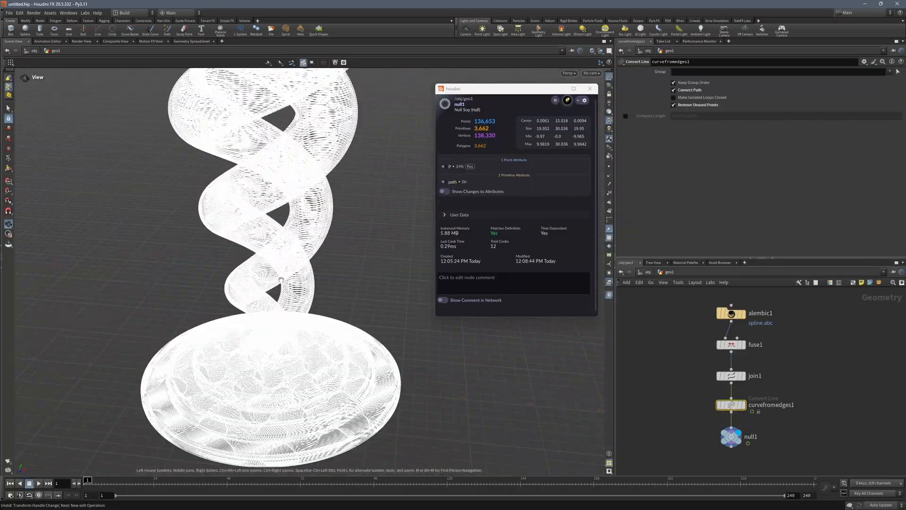
scroll(283, 275, down, 10)
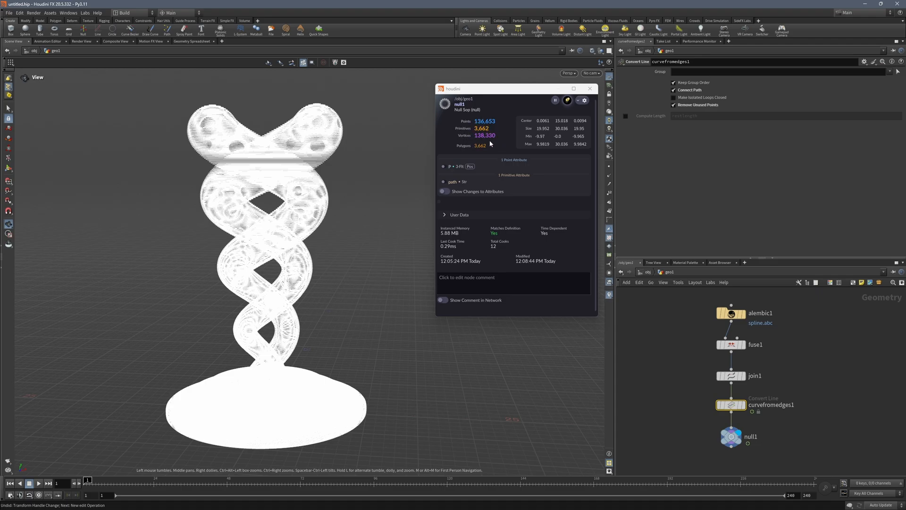
mouse_move(282, 264)
mouse_down()
mouse_move(339, 283)
mouse_move(295, 267)
mouse_up()
scroll(734, 410, up, 2)
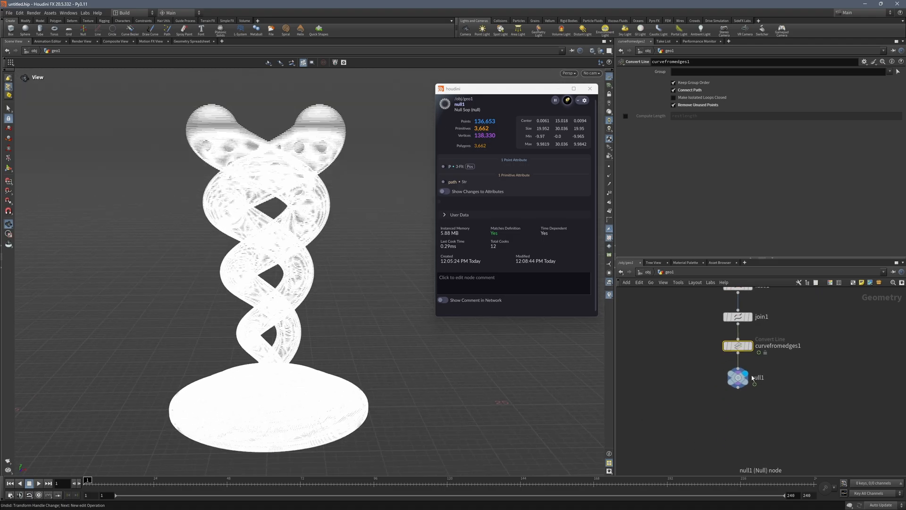
Save the Null node's geometry as spline.obj in the 3D Printing Effect folder.
mouse_move(737, 378)
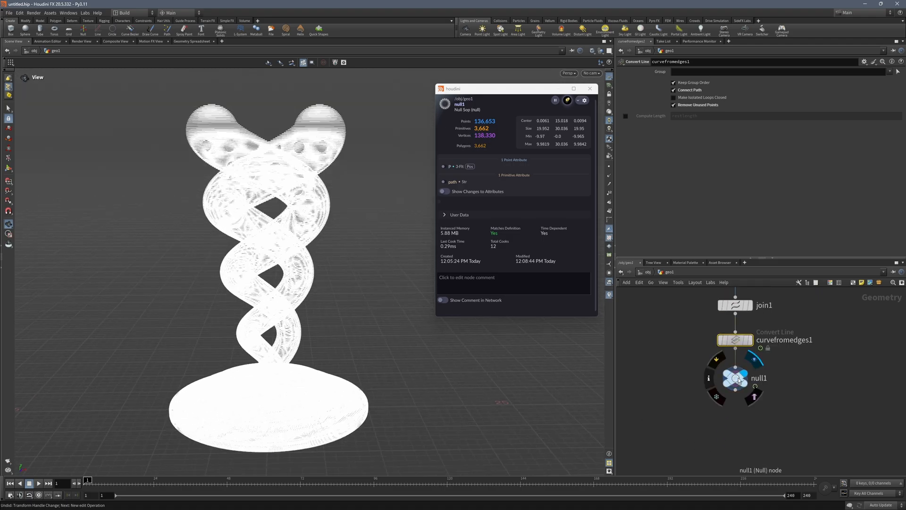
right_click(738, 380)
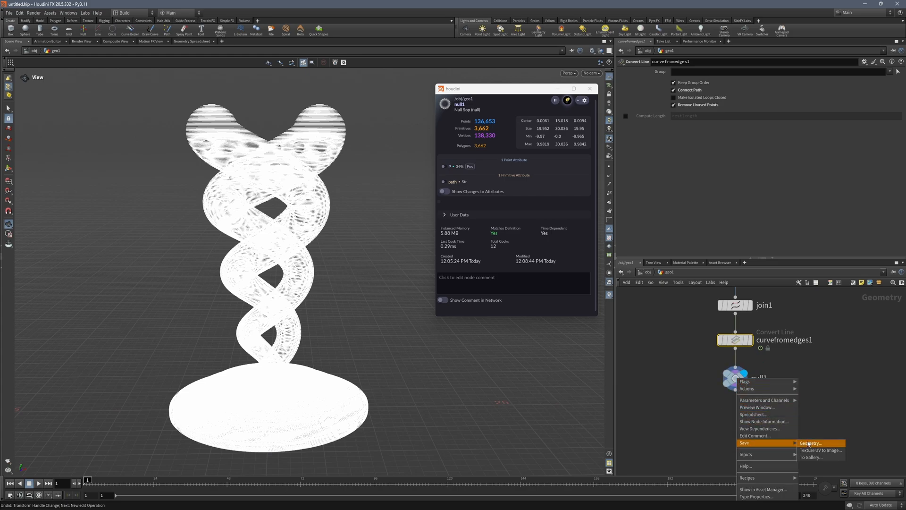
click(804, 440)
click(846, 448)
click(866, 284)
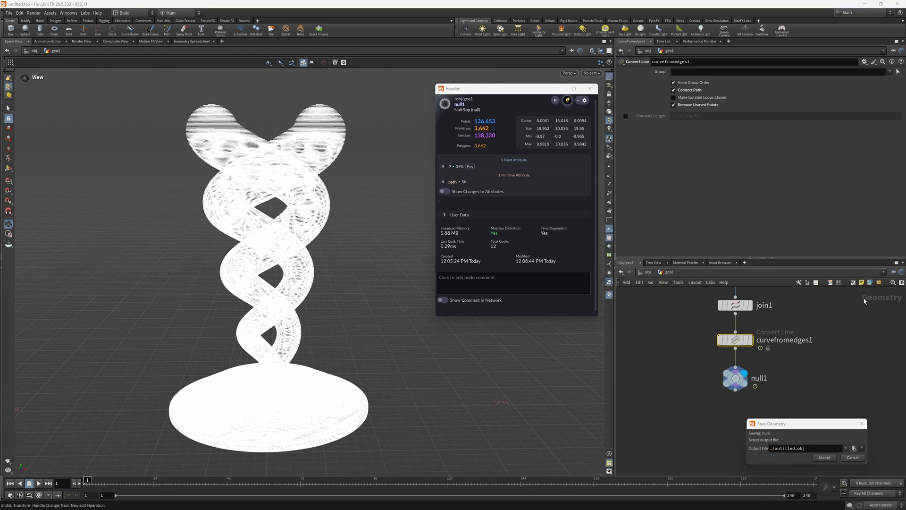
click(823, 457)
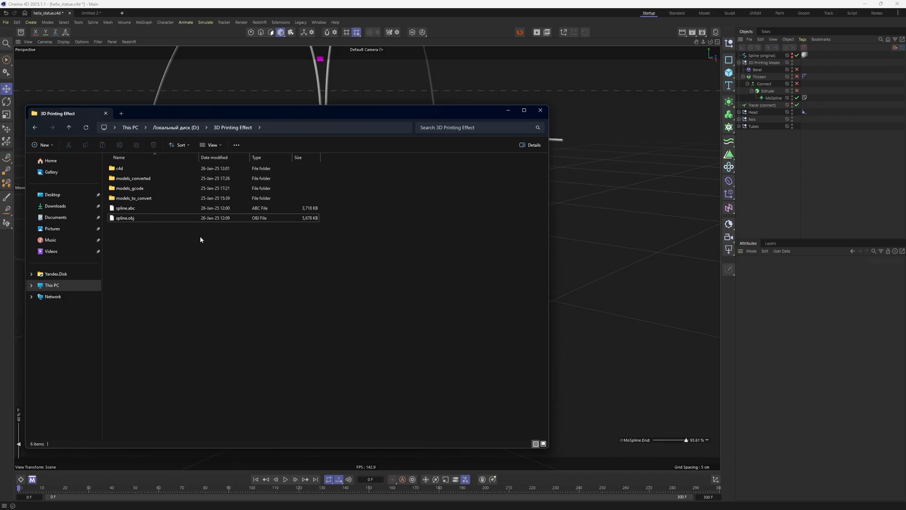
Switch to Cinema 4D, import spline.obj with the default OBJ settings, move its spline out of the imported group, and delete that group.
drag(130, 220, 645, 219)
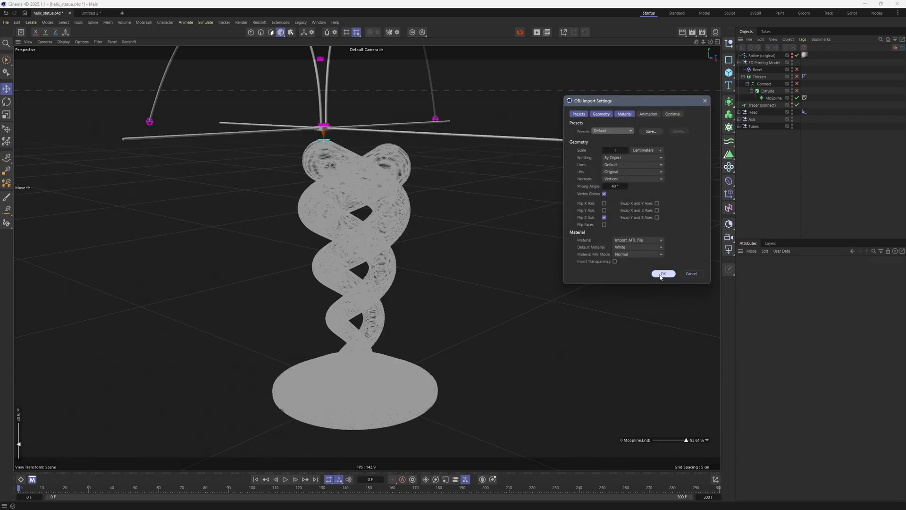
click(663, 274)
drag(757, 65, 755, 53)
click(755, 63)
key(Delete)
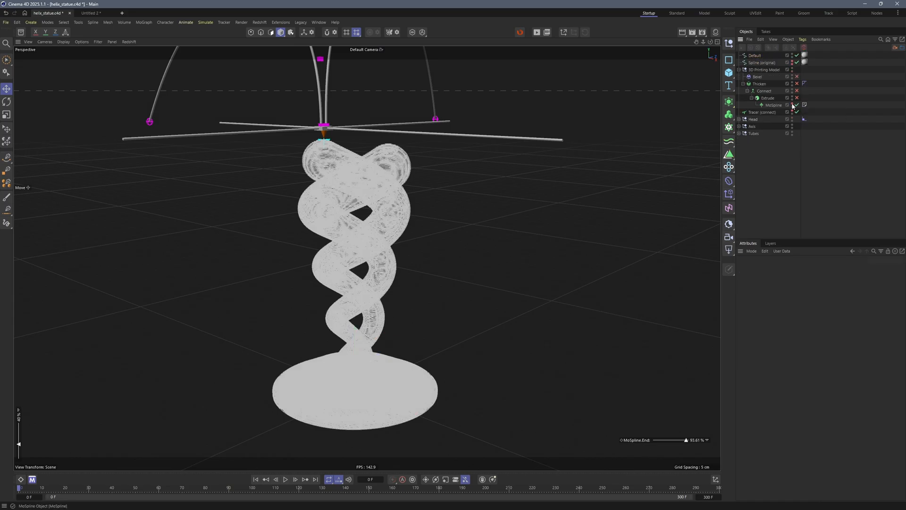
click(358, 246)
alt+drag(585, 136, 339, 240)
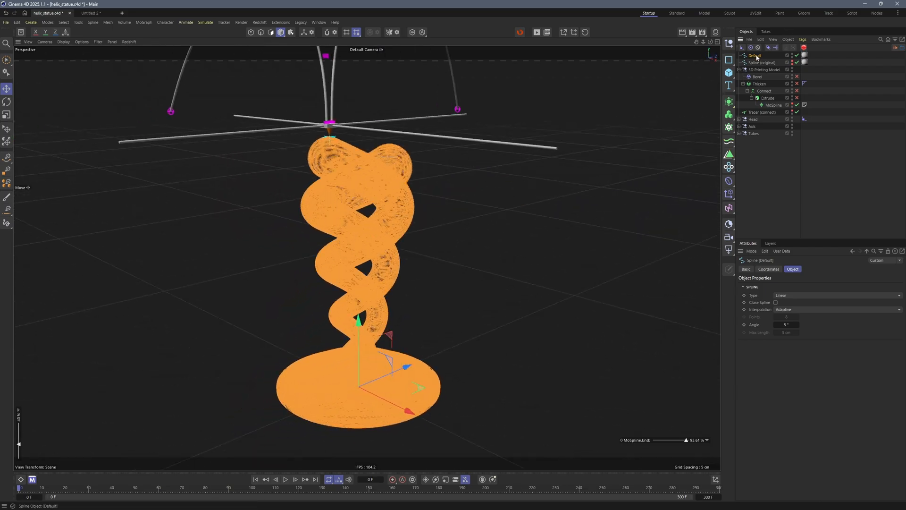
Rename the imported spline as Spline (houdini) and assign it as the MoSpline's source spline.
double_click(755, 55)
text(Spline Houdini)
key(Return)
click(773, 106)
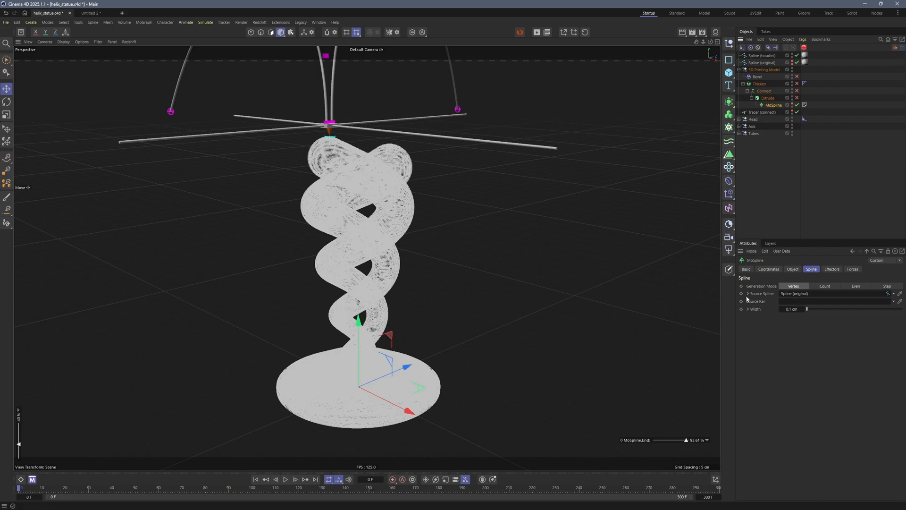
drag(754, 55, 802, 293)
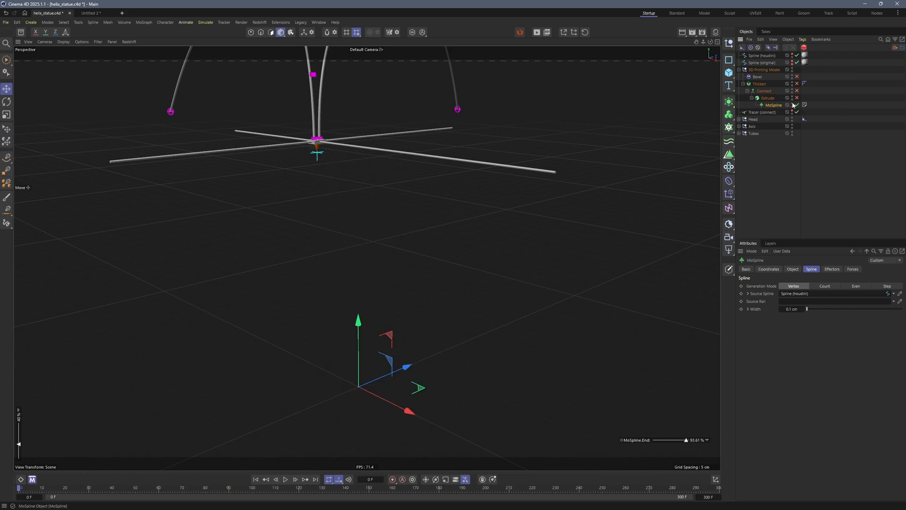
Scrub the MoSpline End value to test the print growth, and check the point count of Spline (houdini).
alt+drag(439, 231, 415, 233)
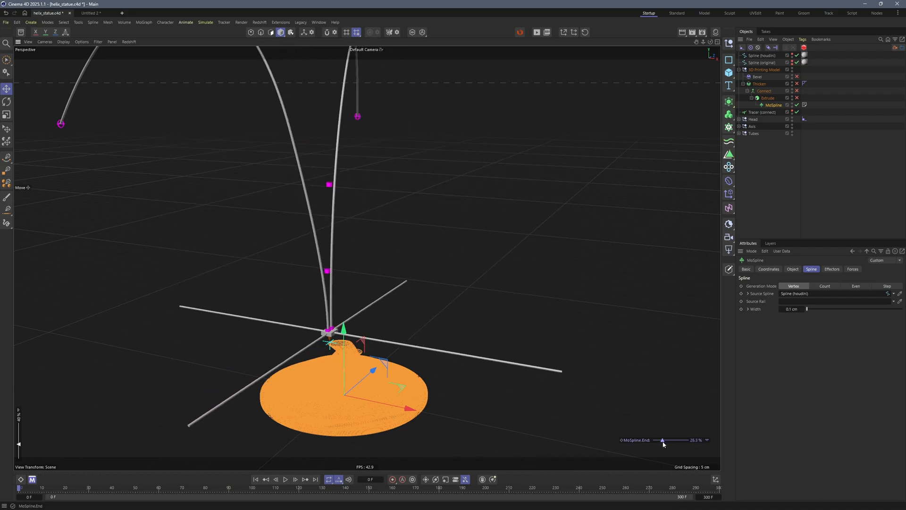
alt+drag(362, 236, 326, 223)
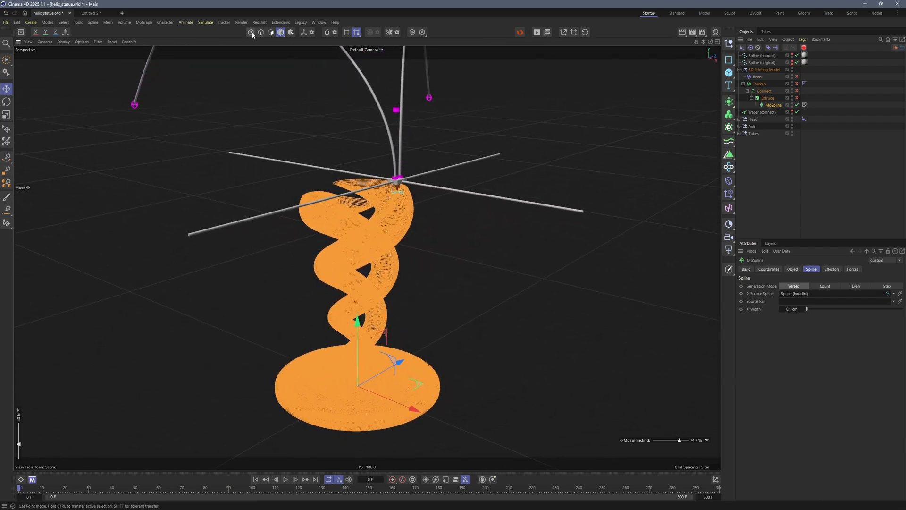
click(752, 64)
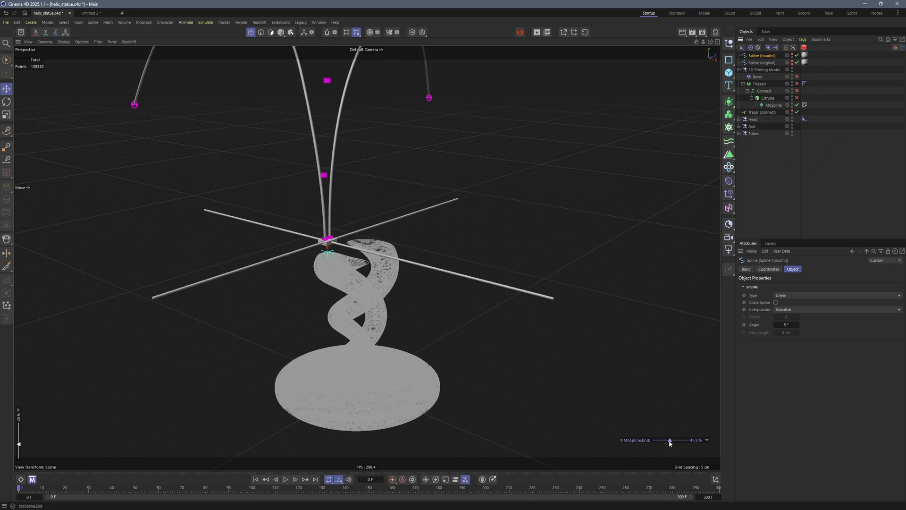
drag(670, 442, 660, 441)
scroll(372, 283, up, 5)
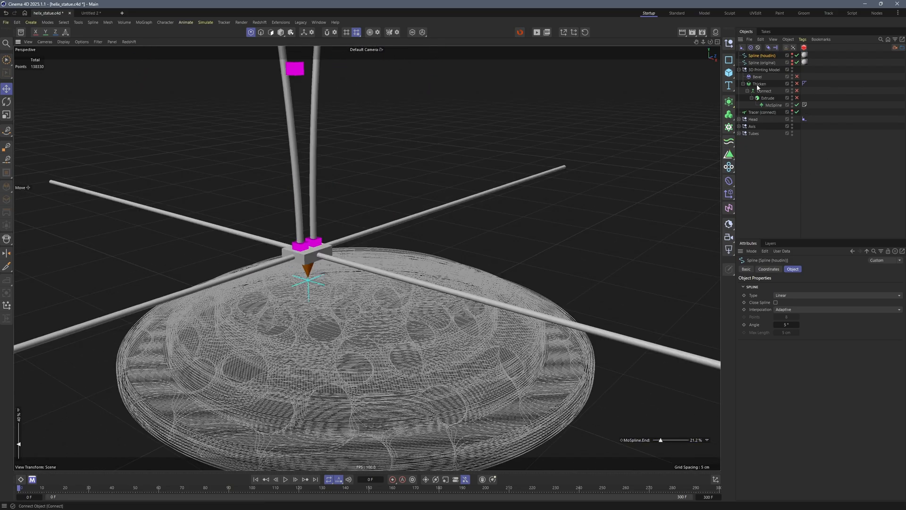
Sweep a circle along the MoSpline in the 3D Printing Model group and set MoSpline End to 43.4 %.
click(729, 104)
click(812, 140)
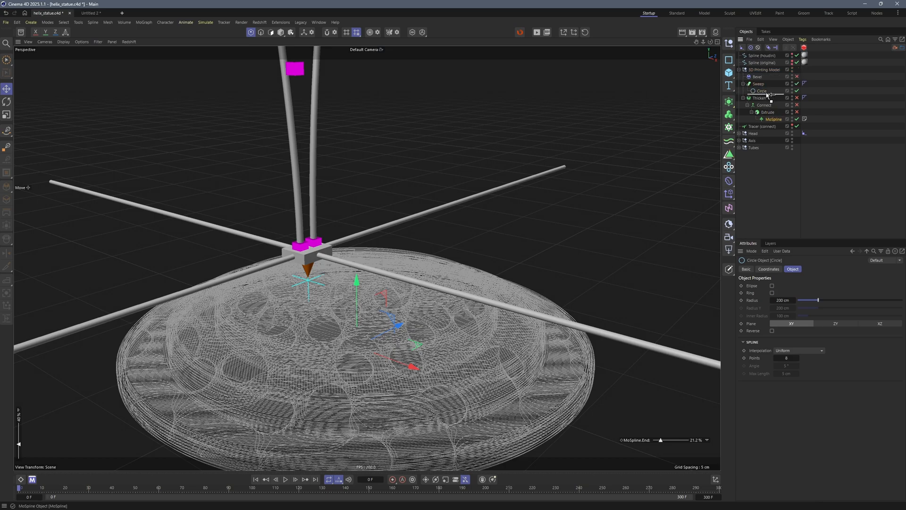
alt+drag(444, 293, 482, 219)
scroll(482, 220, up, 3)
alt+drag(354, 256, 409, 238)
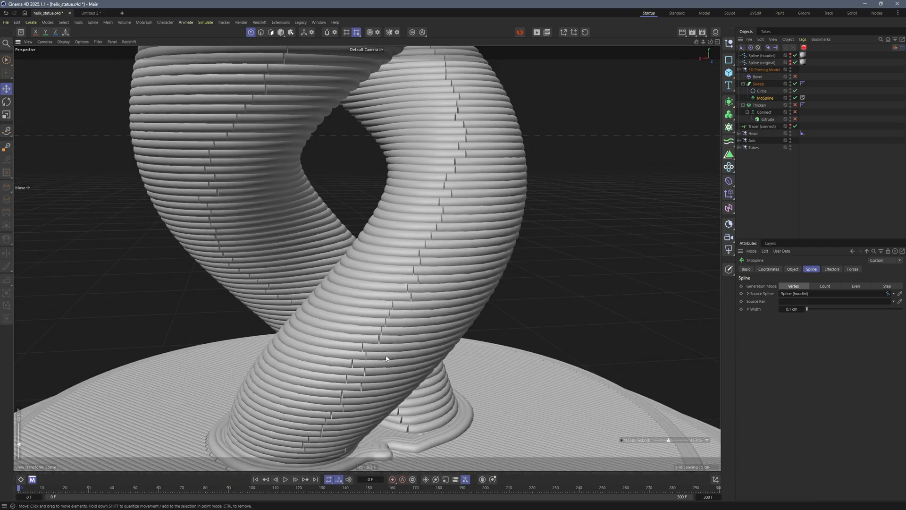
Examine the seams between the swept layers on the twisted columns and stepped base from several angles.
mouse_move(386, 358)
alt+mouse_down()
mouse_move(414, 265)
mouse_move(285, 283)
mouse_move(384, 273)
mouse_move(422, 283)
mouse_move(331, 292)
alt+mouse_up()
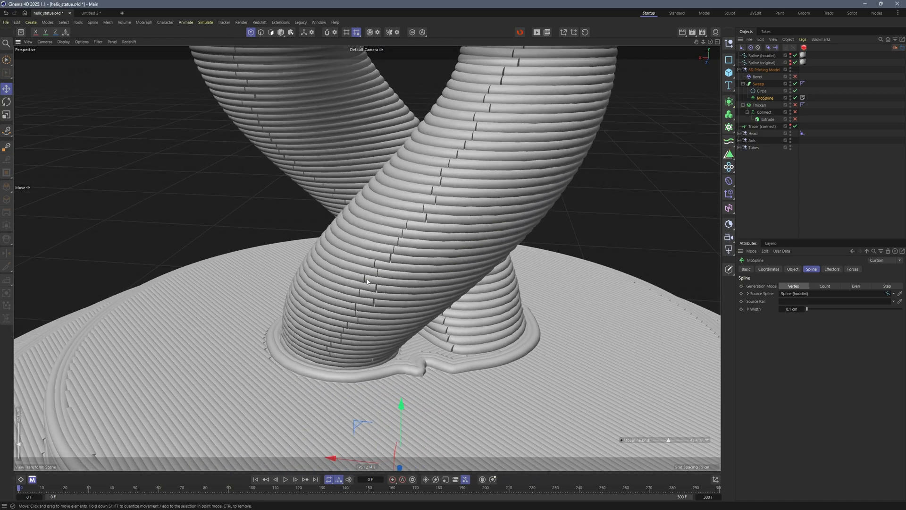
scroll(367, 282, up, 8)
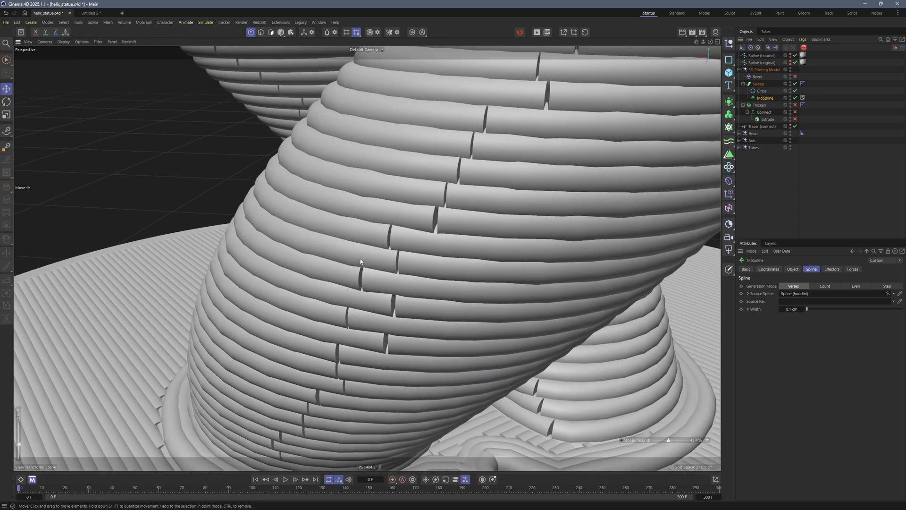
scroll(362, 283, down, 10)
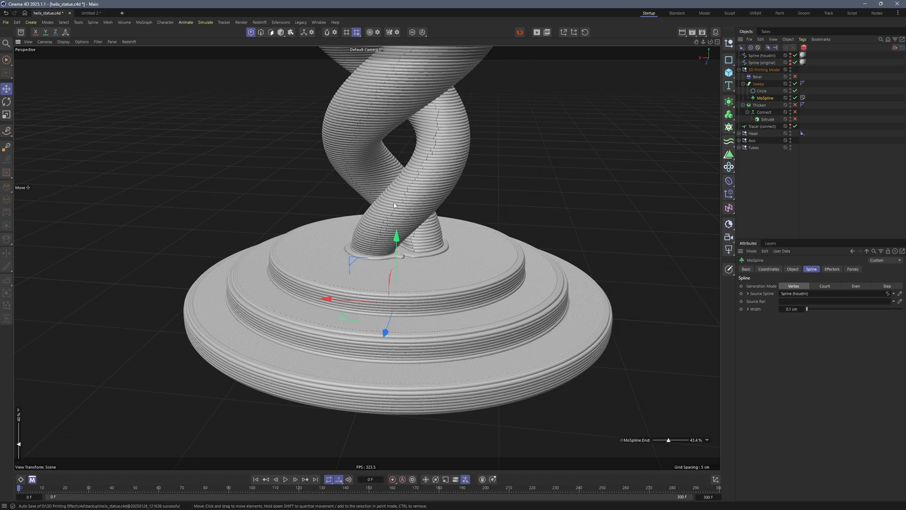
scroll(441, 209, up, 2)
alt+drag(440, 209, 352, 202)
scroll(410, 257, down, 2)
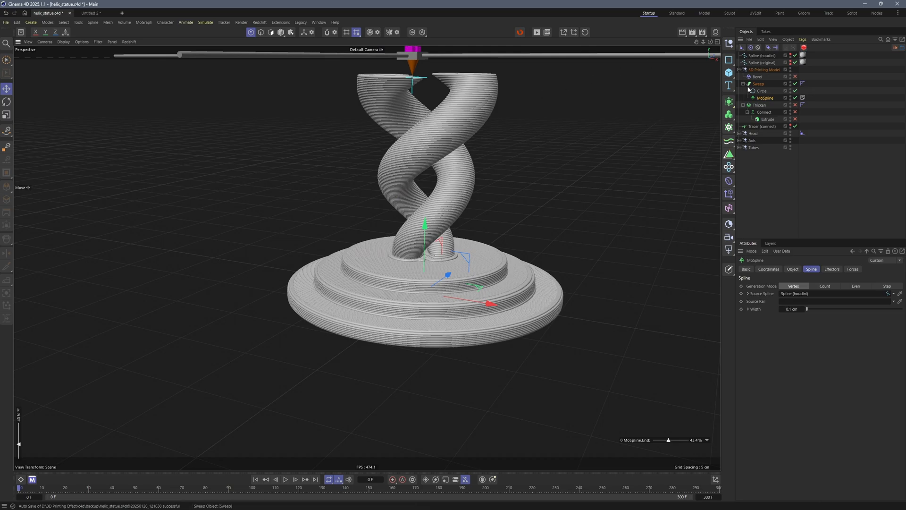
scroll(439, 210, up, 3)
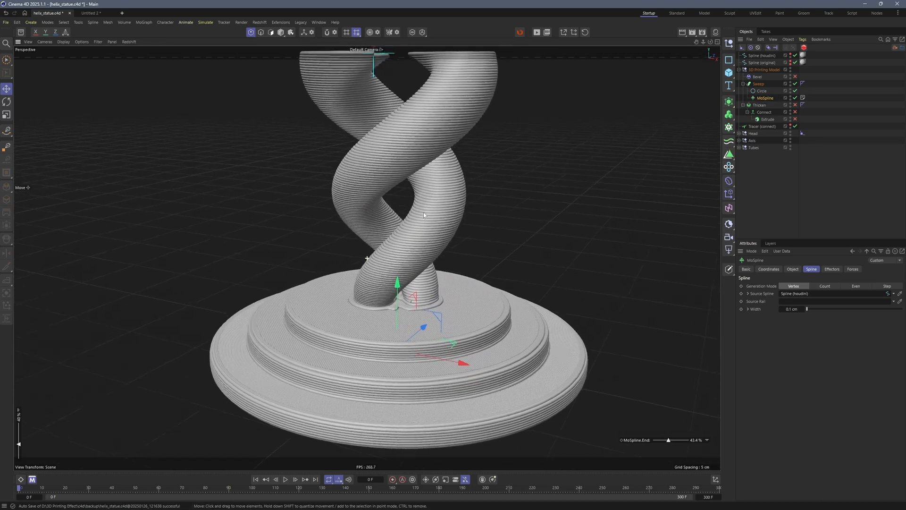
Disable the Sweep, return the MoSpline under the Extrude, re-enable Extrude, Connect and Thicken, and inspect the thickened layers.
key(q)
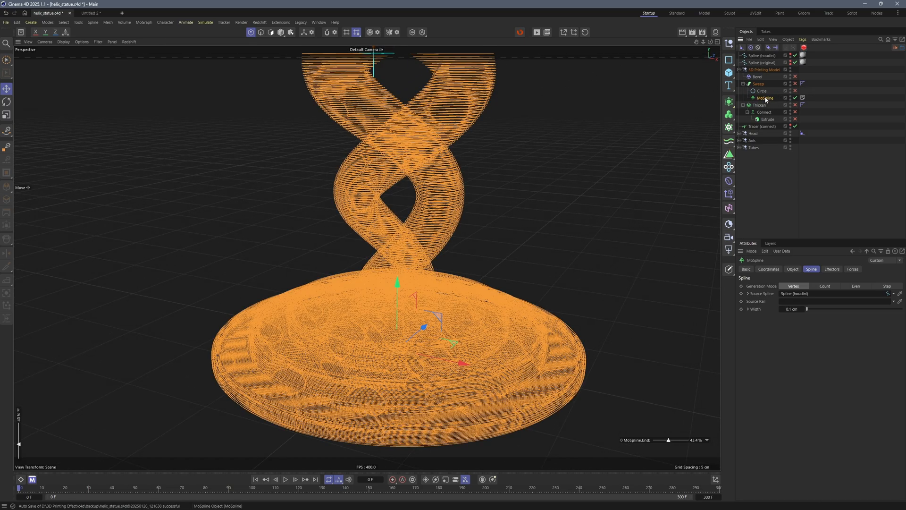
drag(772, 122, 773, 121)
click(798, 113)
click(797, 112)
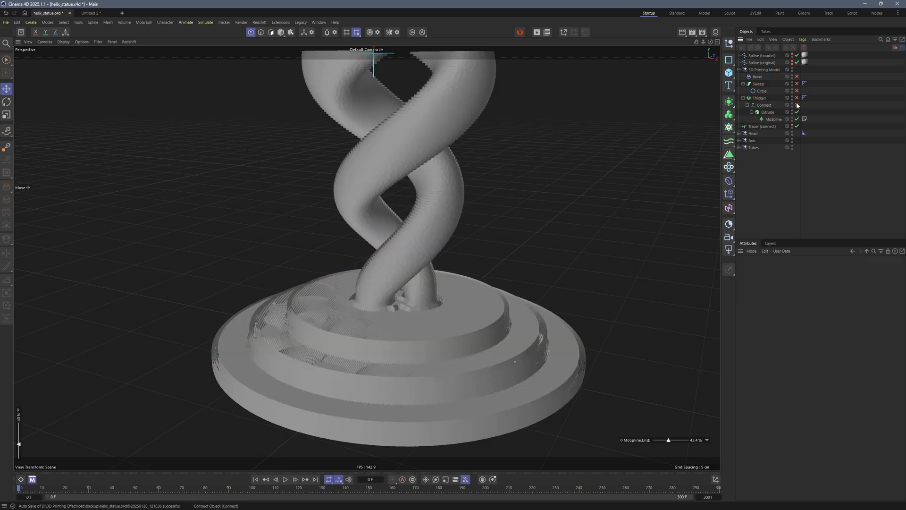
click(797, 98)
alt+middle_drag(457, 119, 441, 263)
scroll(454, 189, up, 8)
alt+drag(454, 202, 337, 223)
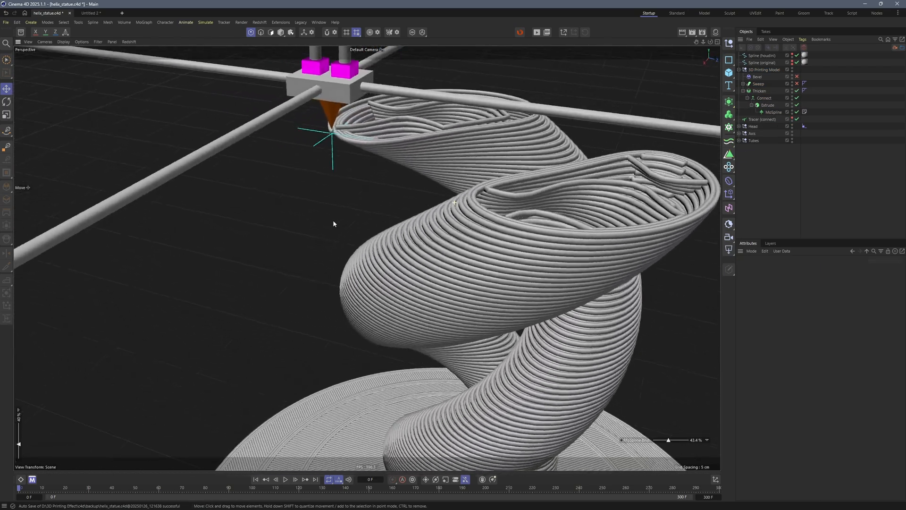
scroll(470, 209, up, 8)
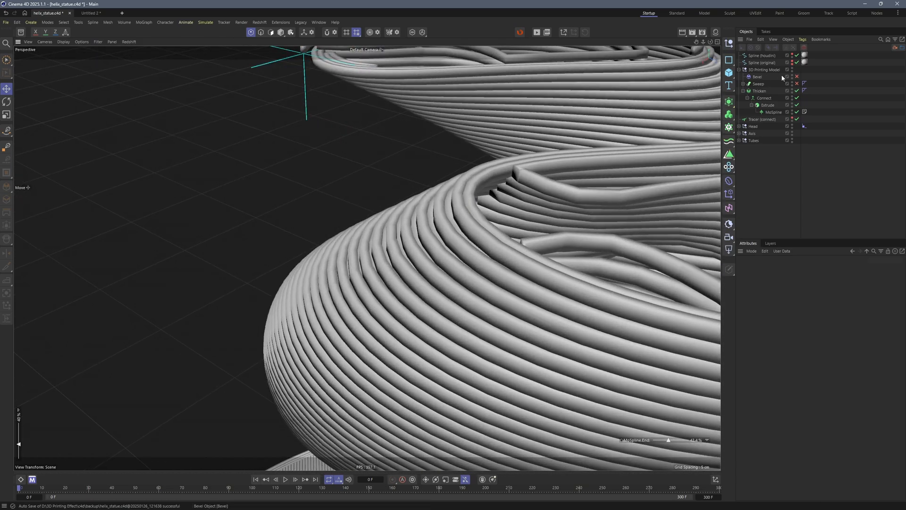
Enable the Bevel on the 3D printing model and inspect the layers of the stepped base up close.
alt+drag(581, 177, 501, 225)
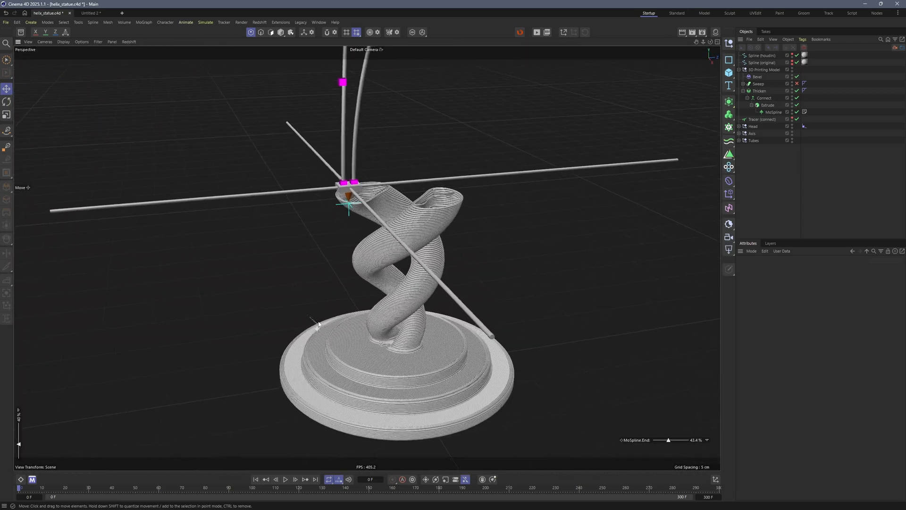
scroll(330, 244, up, 10)
alt+drag(350, 173, 463, 276)
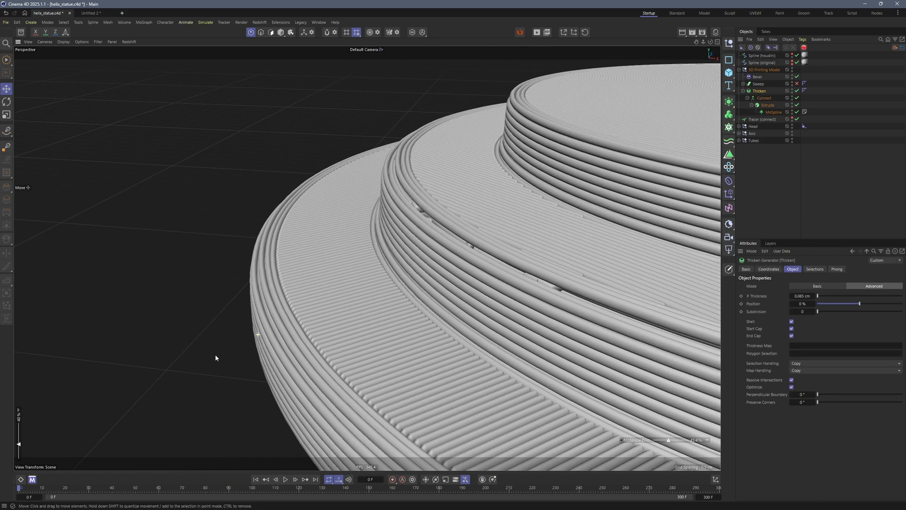
alt+drag(216, 358, 234, 352)
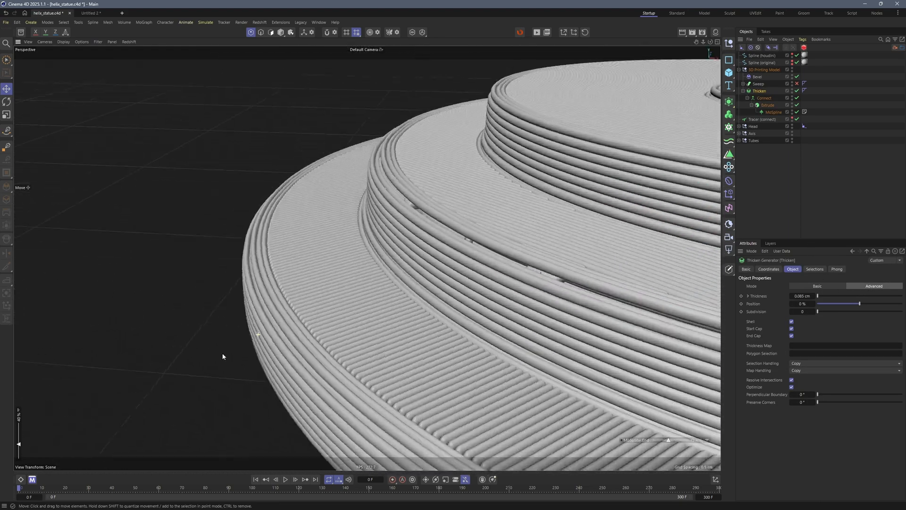
alt+drag(223, 356, 317, 210)
scroll(289, 309, down, 10)
alt+drag(289, 309, 283, 204)
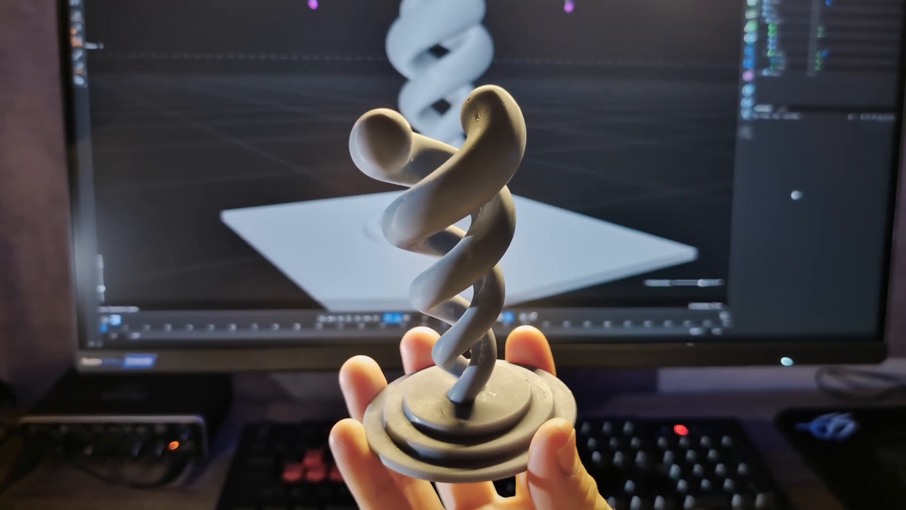
Switch to Anycubic Photon Workshop and scrub the slice preview upward through the model's layers.
drag(893, 380, 887, 357)
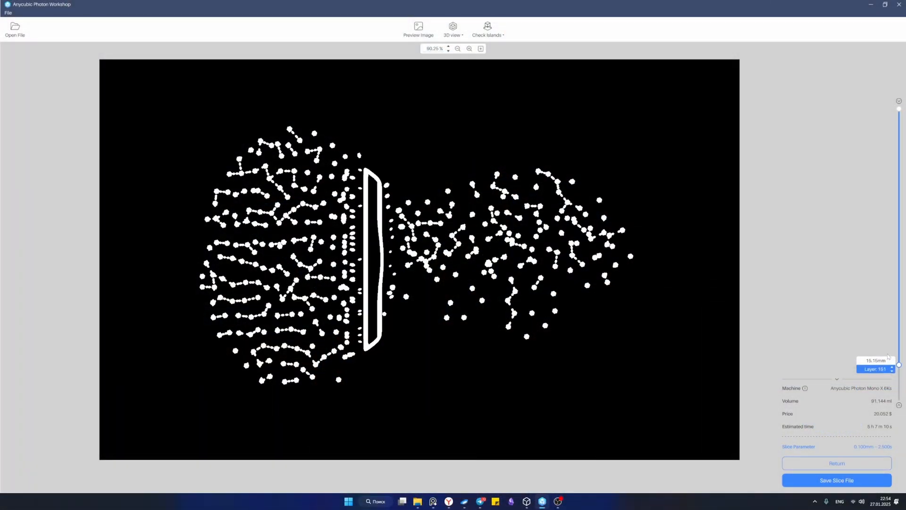
drag(870, 288, 868, 268)
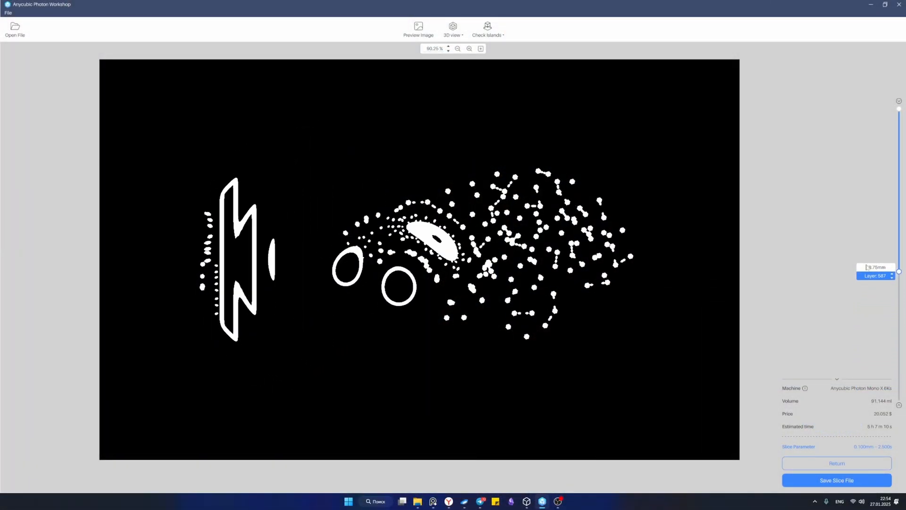